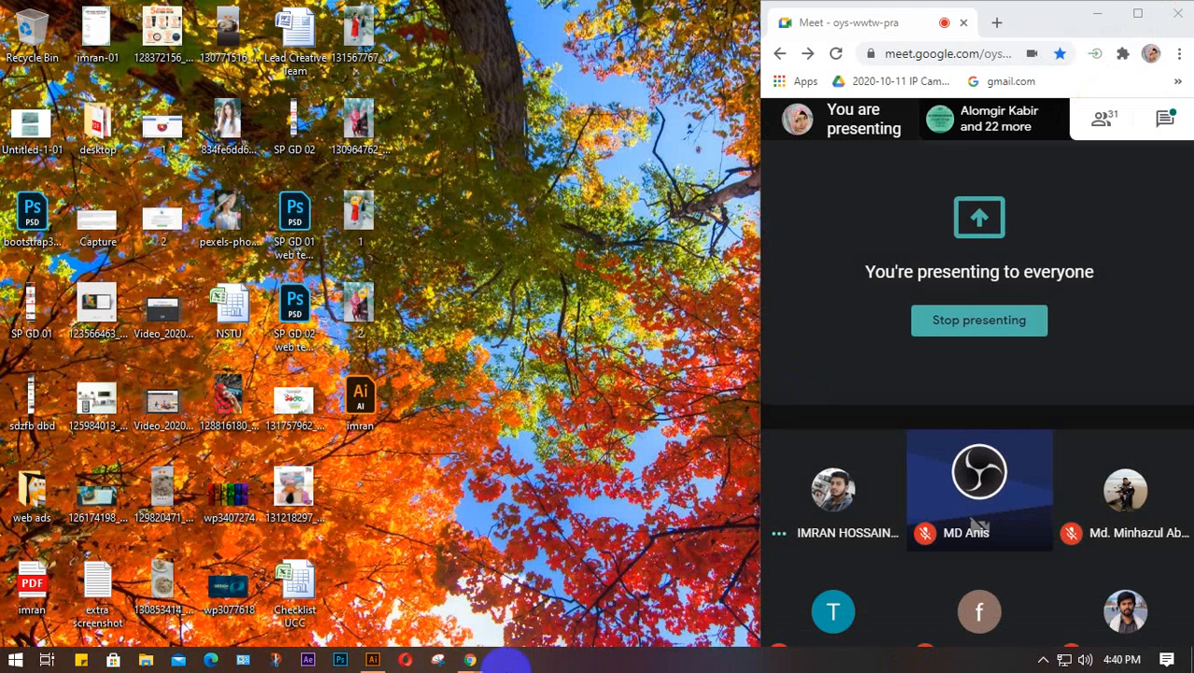
# Step: Switch to Adobe Illustrator and display the Essentials workspace
pyautogui.moveTo(373, 659)
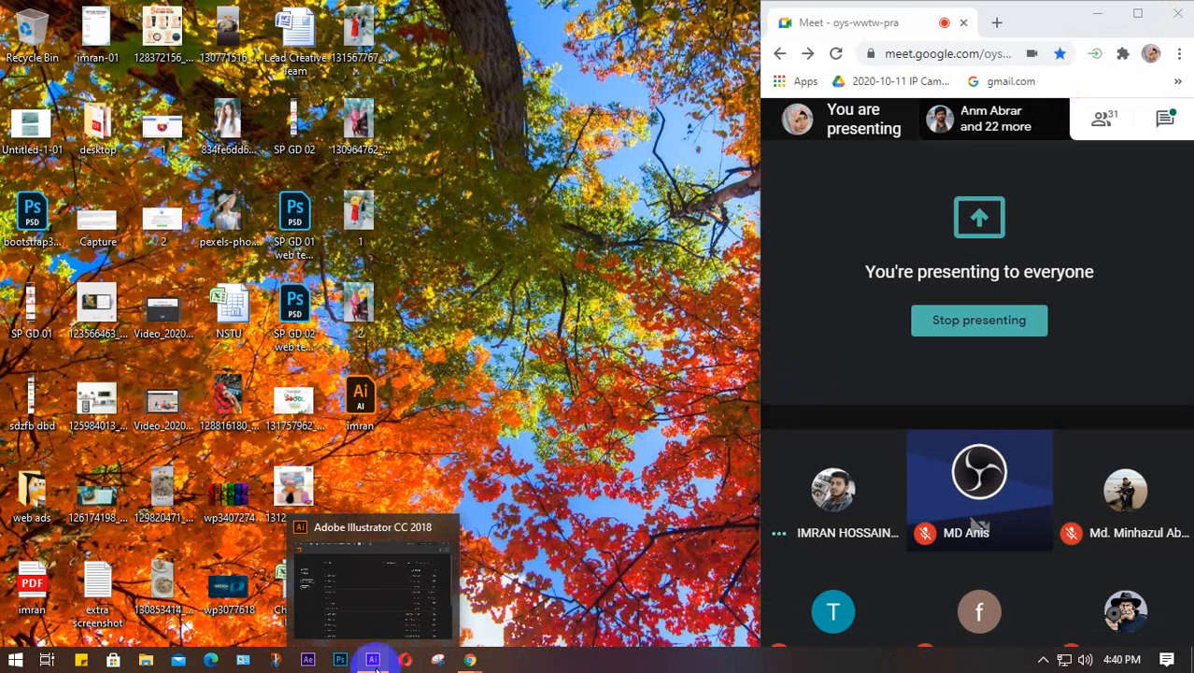
pyautogui.click(372, 584)
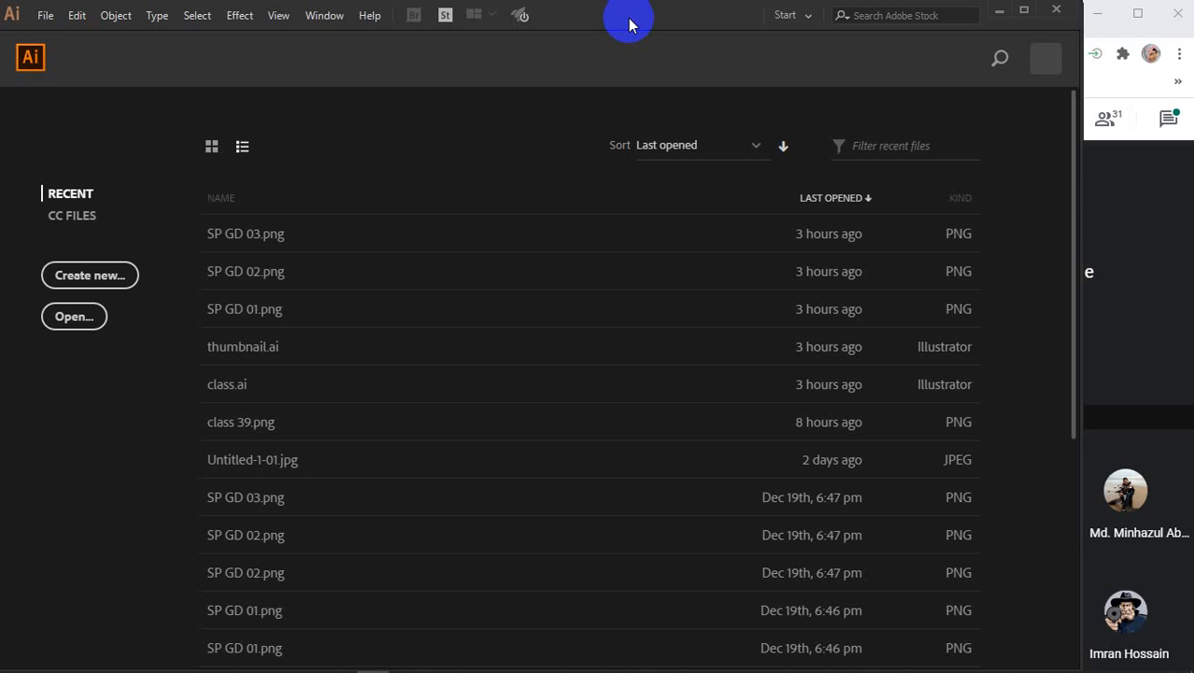
pyautogui.click(782, 18)
pyautogui.click(807, 51)
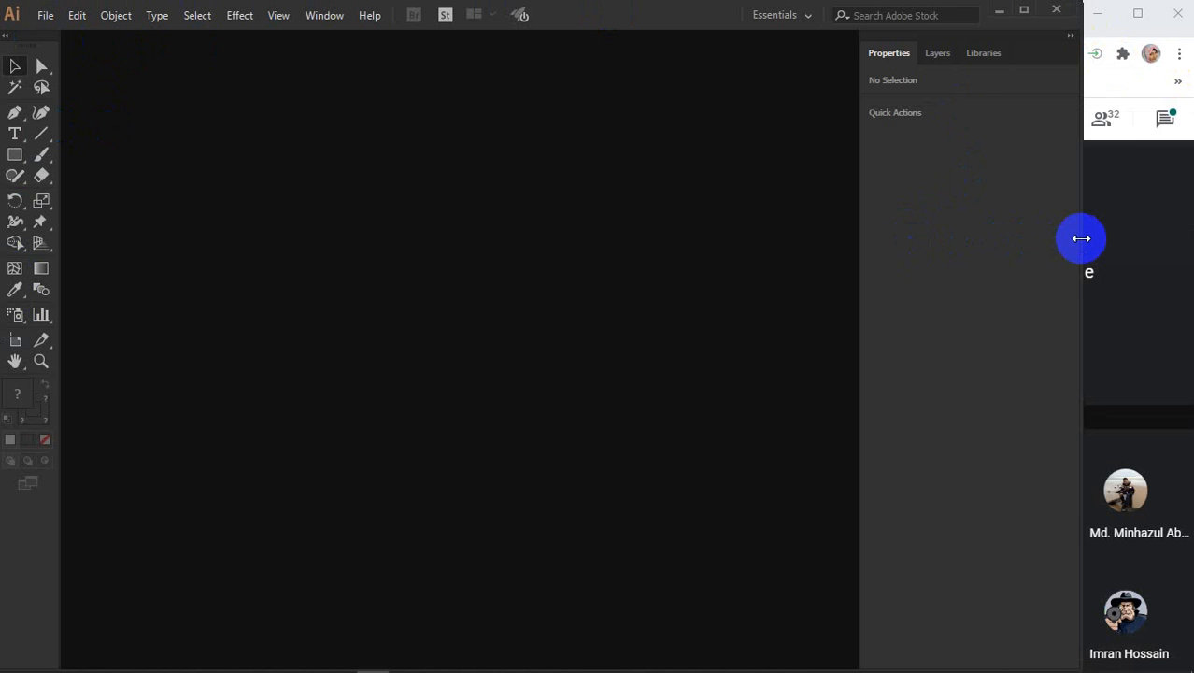
# Step: Narrow the Illustrator window slightly and return to the Start workspace
pyautogui.moveTo(1081, 239); pyautogui.dragTo(822, 236)
pyautogui.click(750, 15)
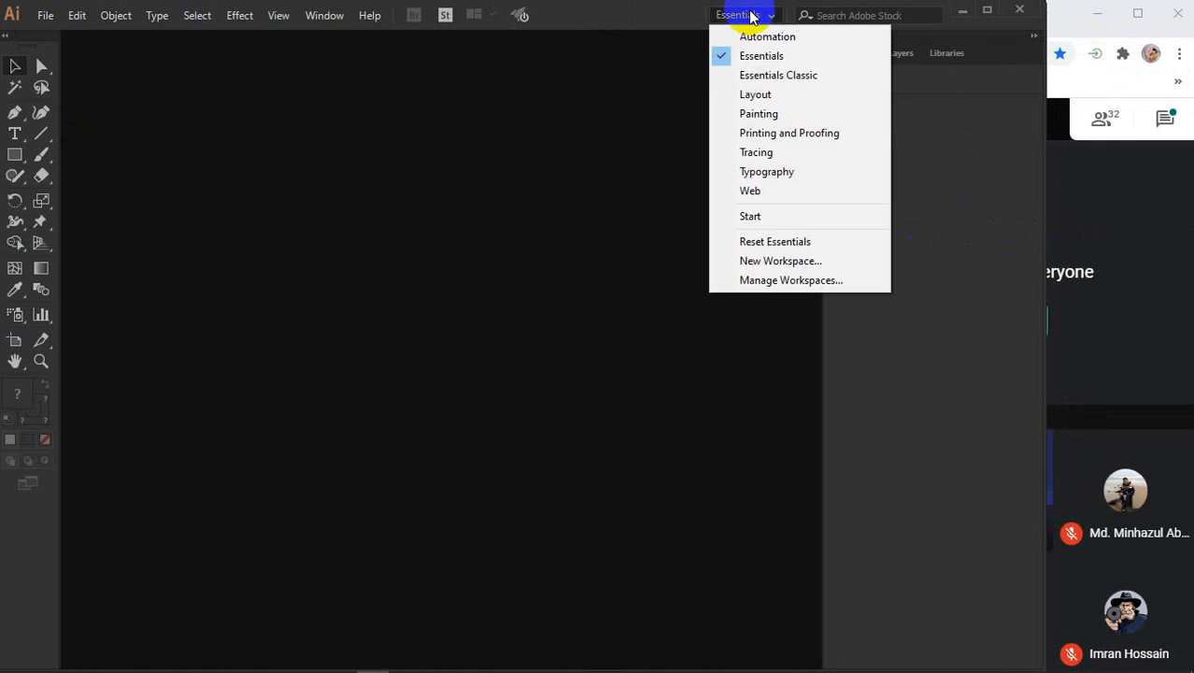
pyautogui.click(751, 217)
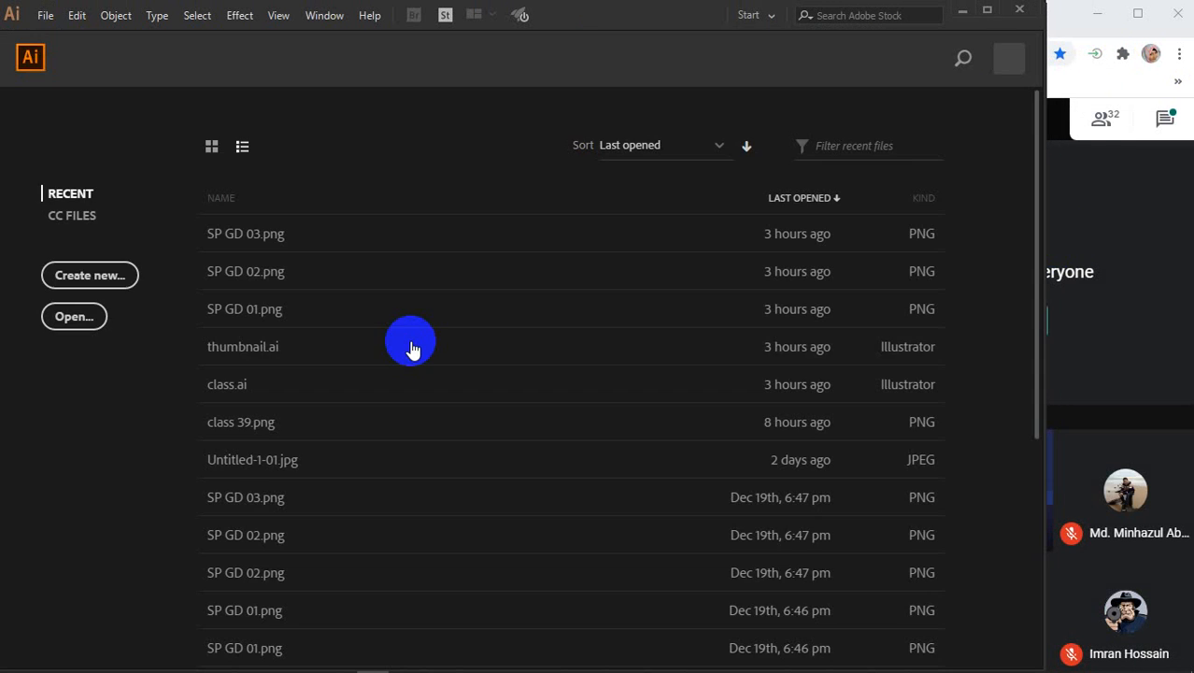
pyautogui.click(49, 319)
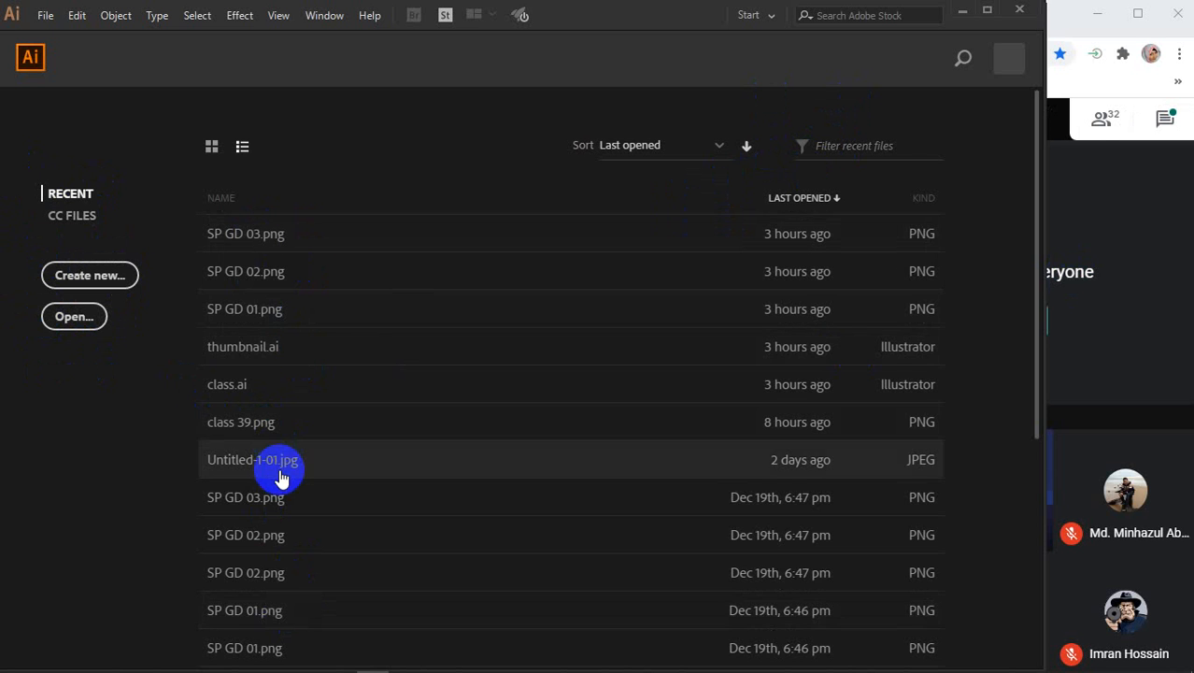
pyautogui.scroll(-5, 281, 505)
pyautogui.scroll(5, 280, 520)
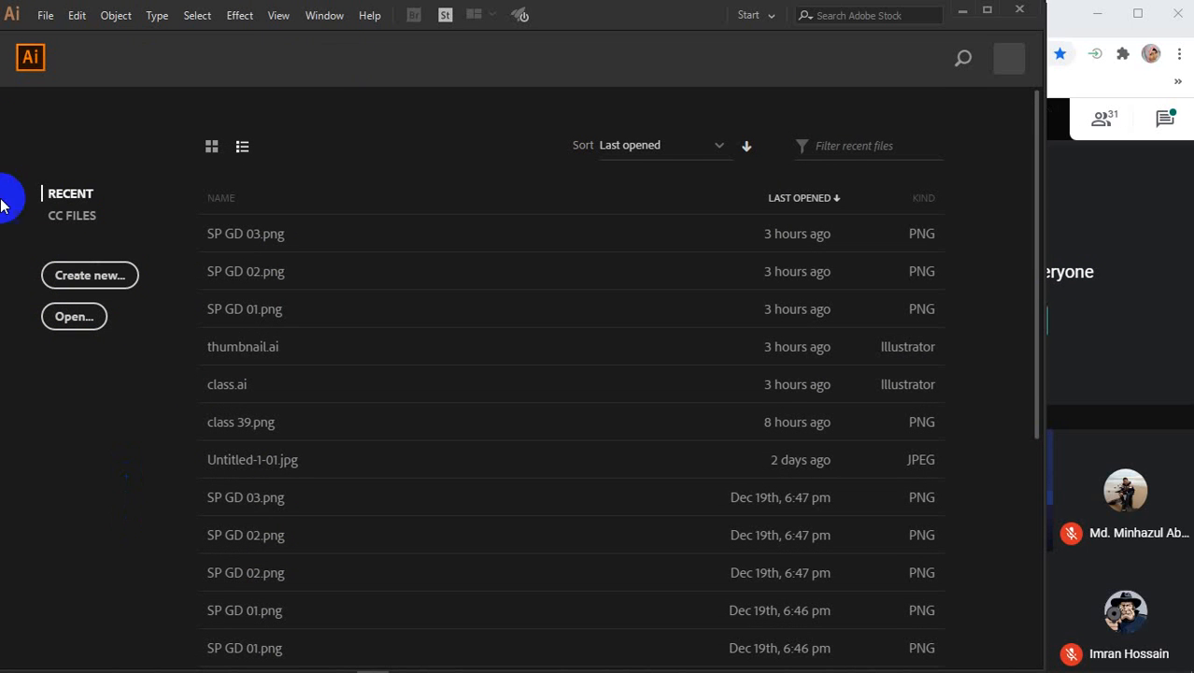
pyautogui.click(45, 15)
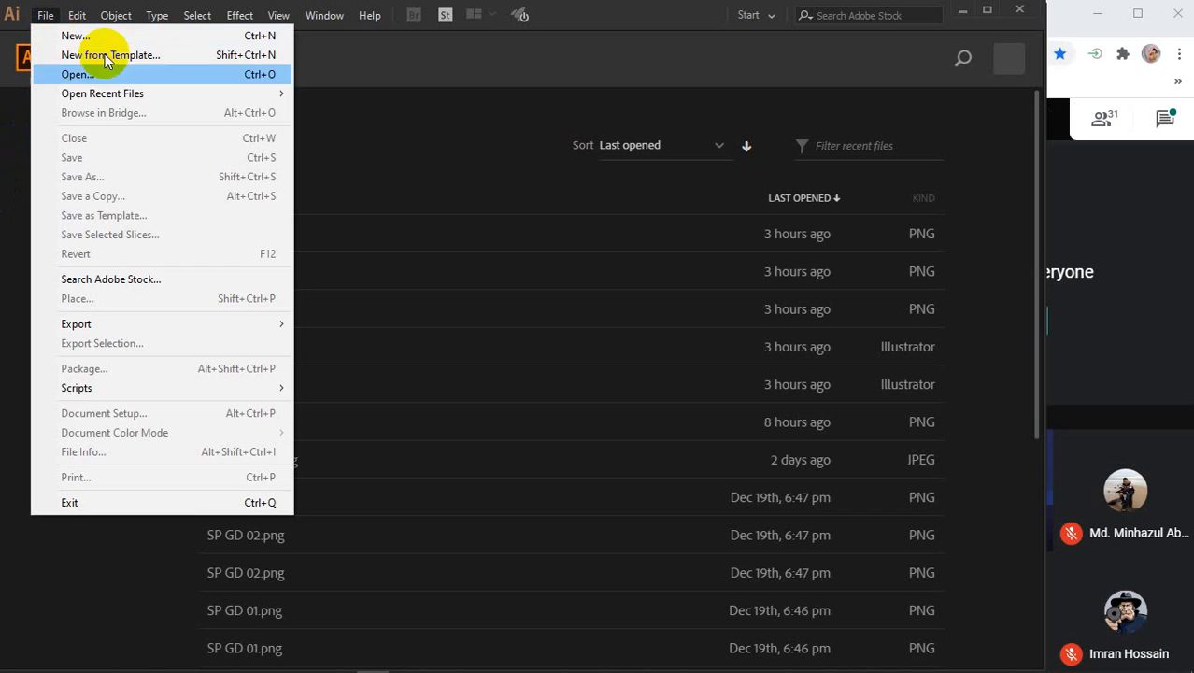
pyautogui.click(357, 147)
# Step: Start a new document setup and name the document "class 39"
pyautogui.click(99, 280)
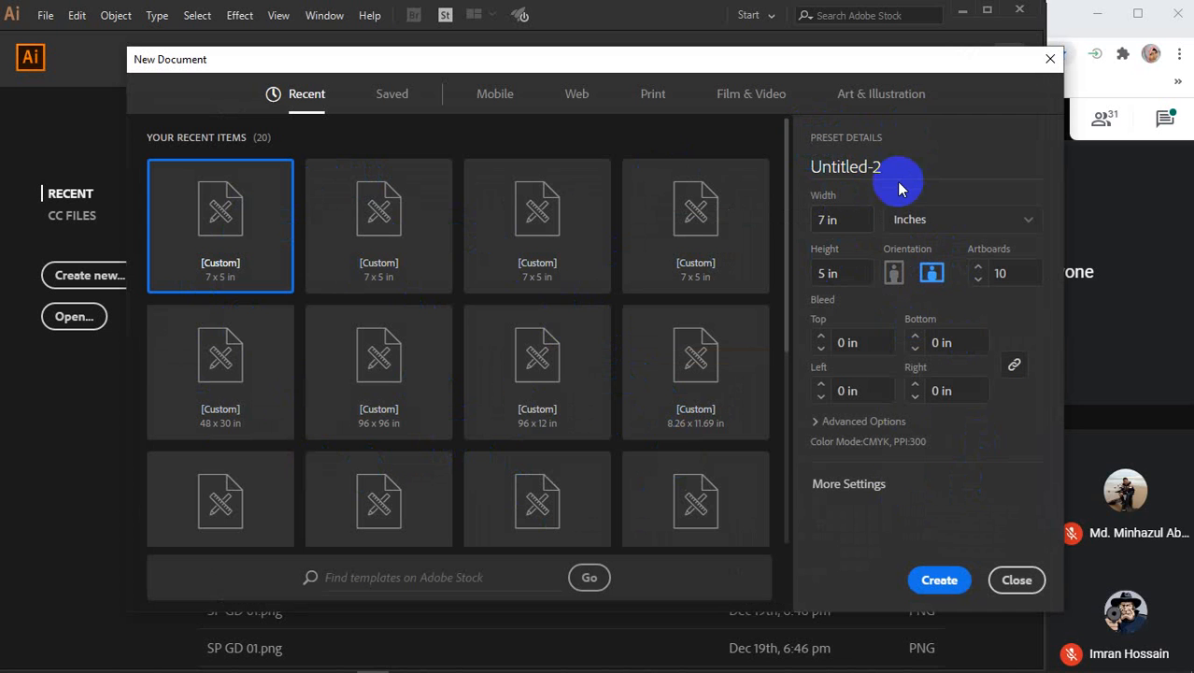
pyautogui.moveTo(884, 166); pyautogui.dragTo(789, 166)
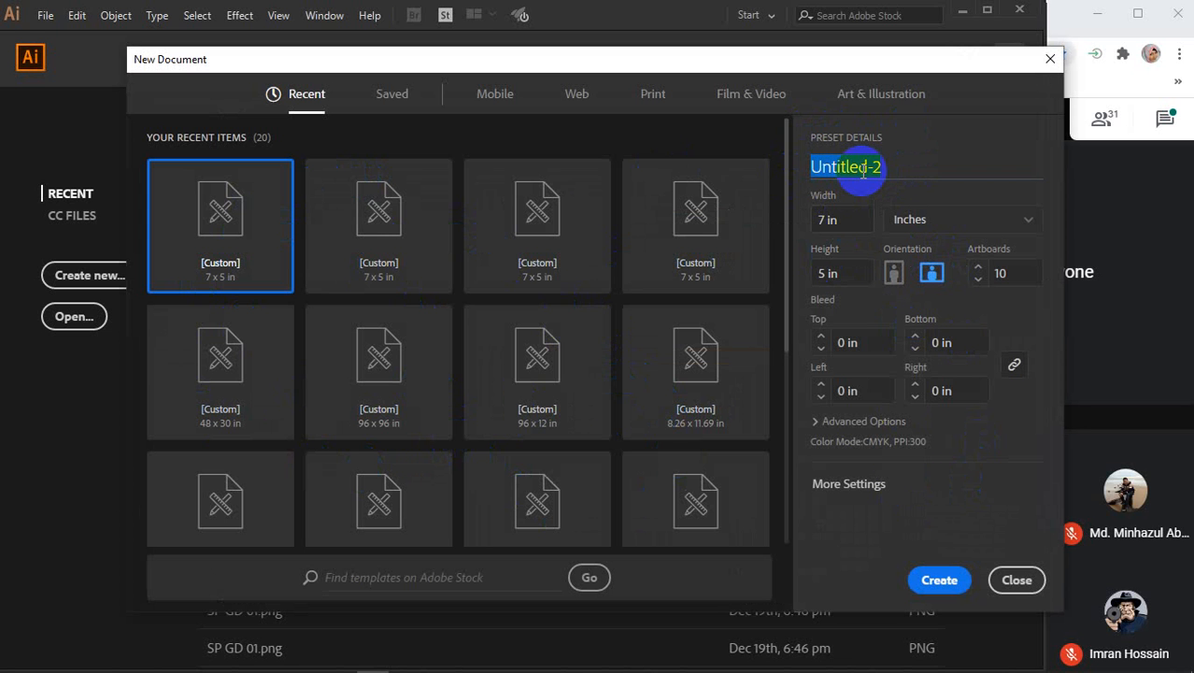
pyautogui.write('cla')
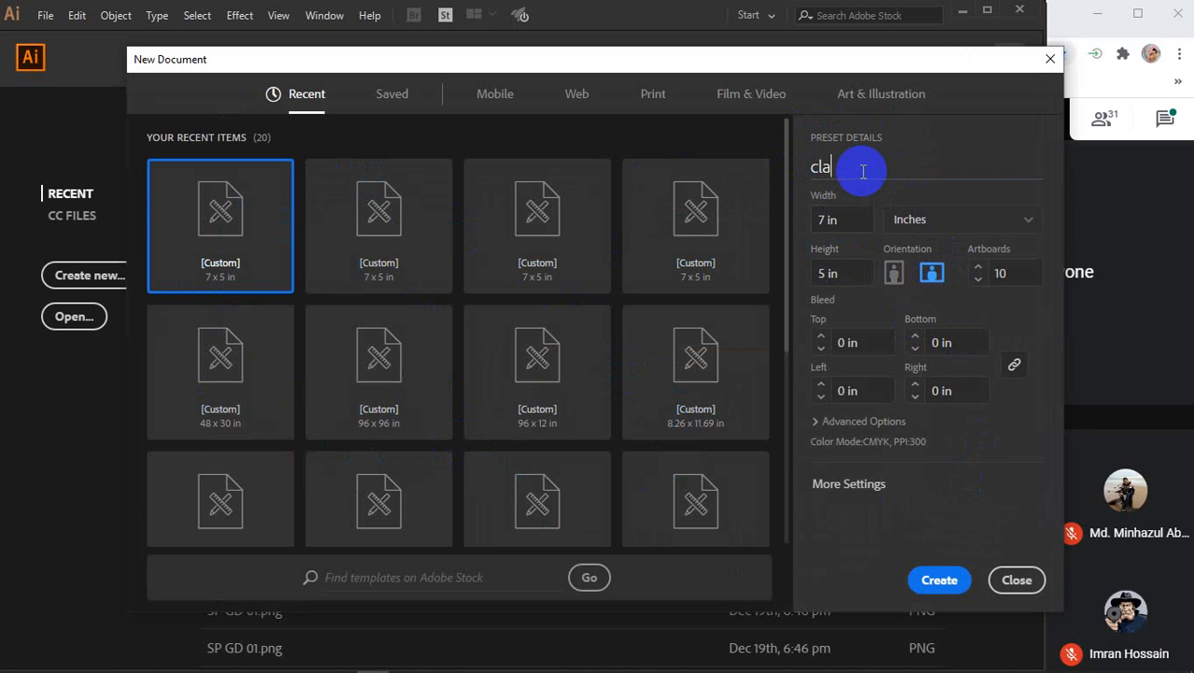
pyautogui.write('ss 39')
# Step: Review the width and height settings and the measurement units available for the new document
pyautogui.click(828, 220)
pyautogui.click(840, 271)
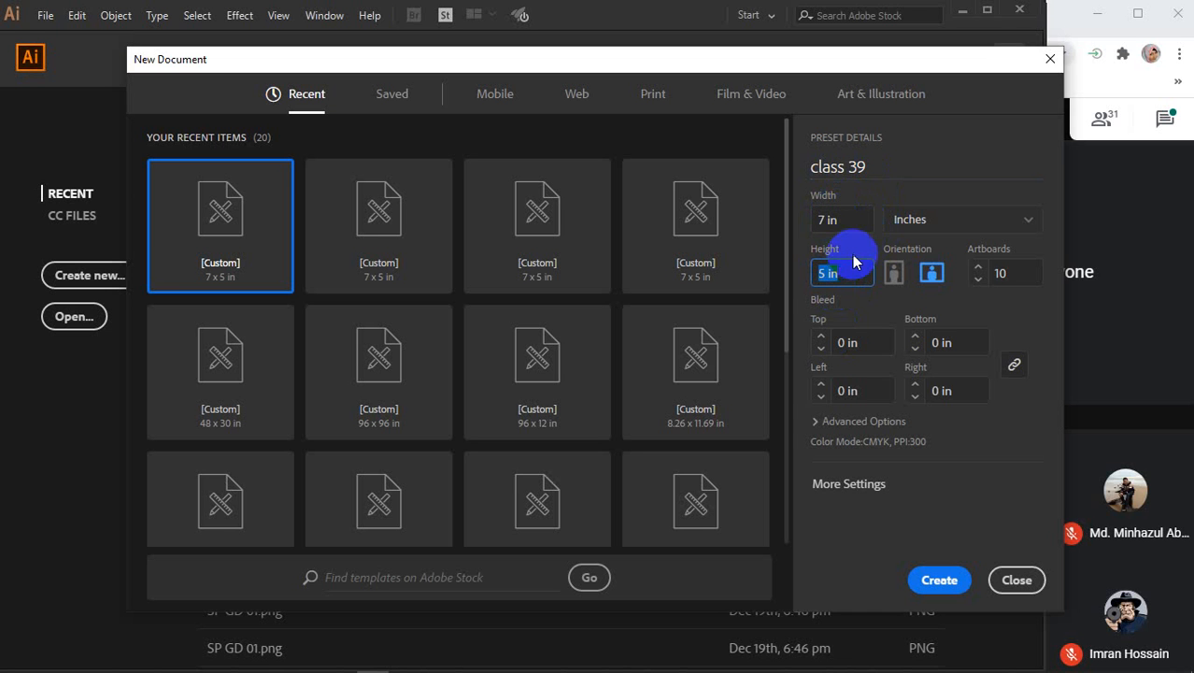
pyautogui.click(973, 226)
pyautogui.click(975, 229)
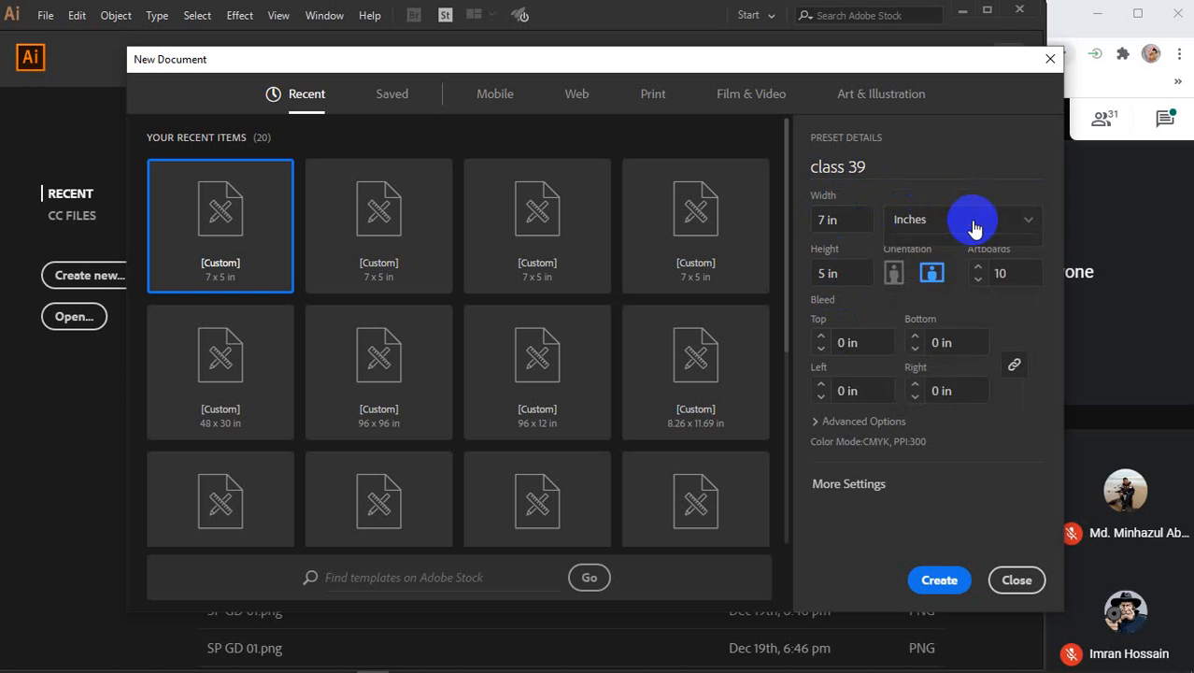
pyautogui.click(976, 227)
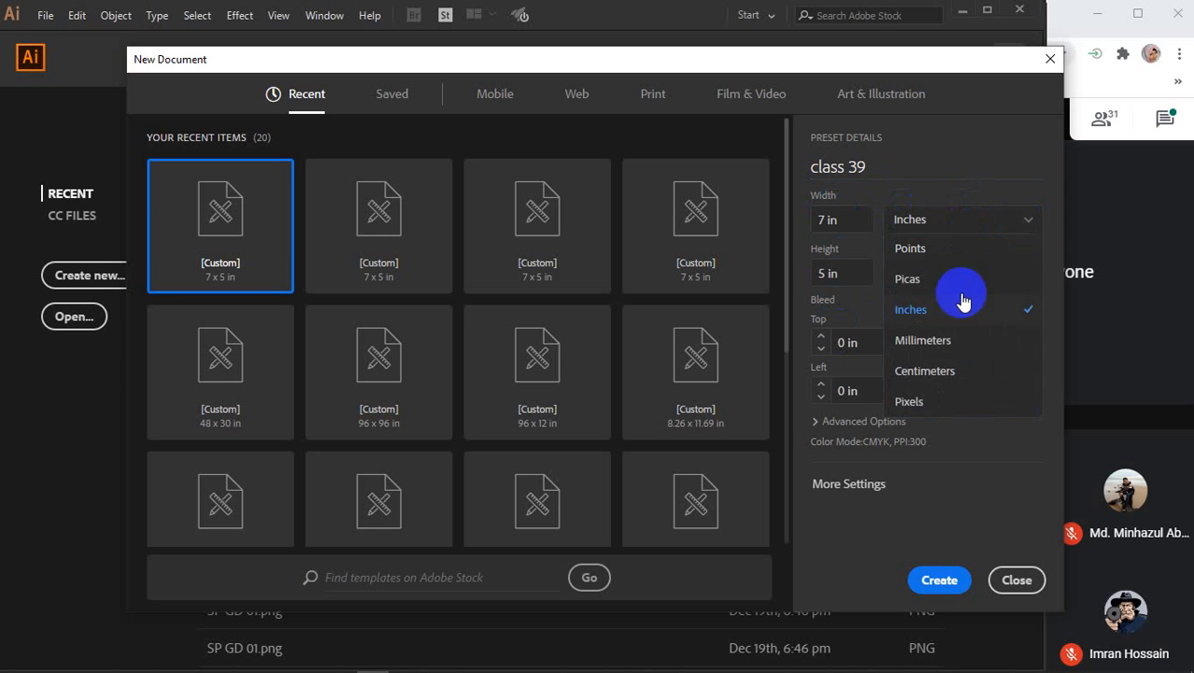
pyautogui.click(958, 223)
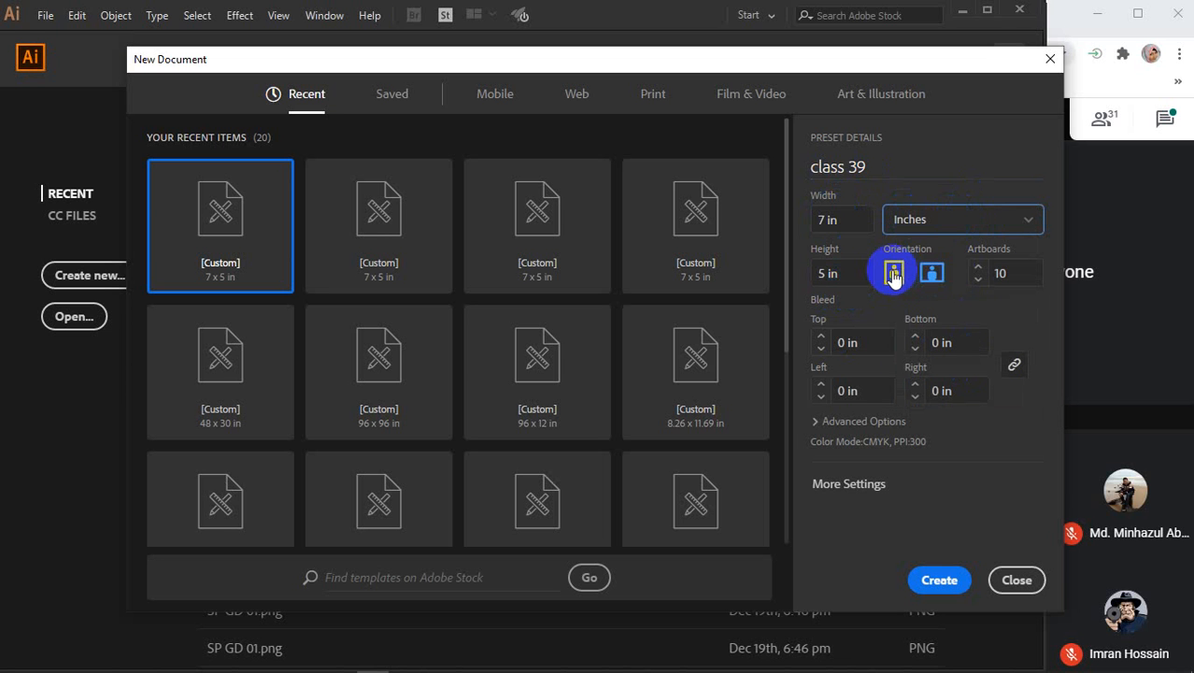
# Step: Choose landscape orientation and set the number of artboards to 1
pyautogui.click(932, 276)
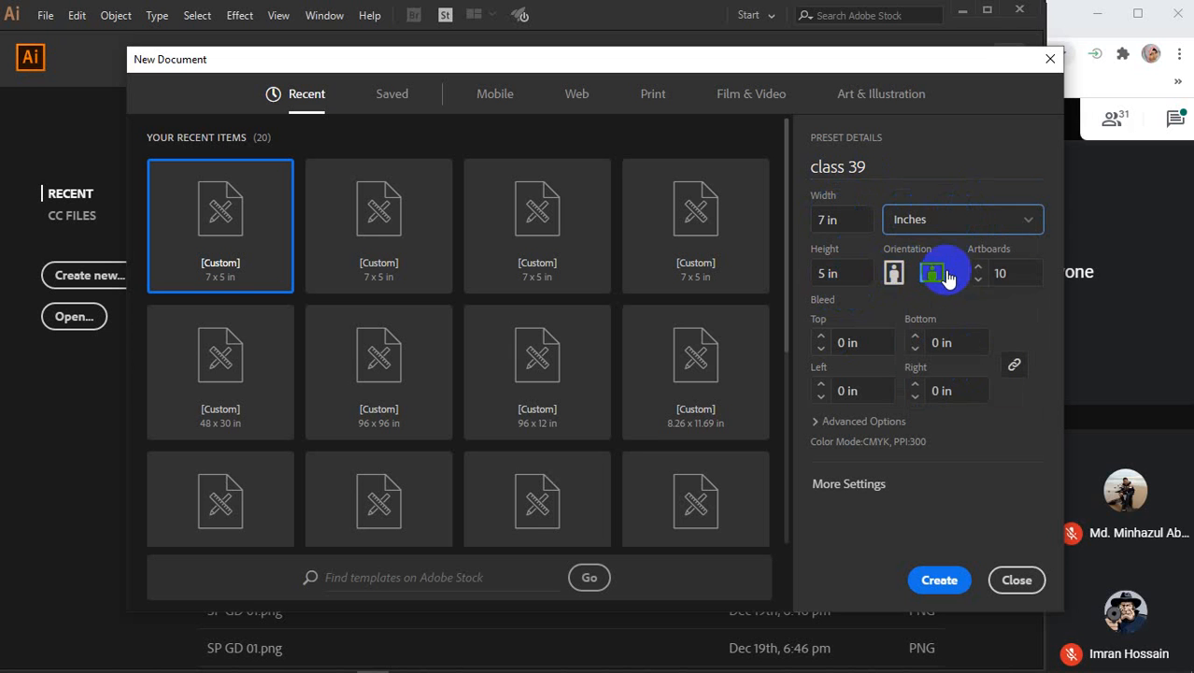
pyautogui.doubleClick(1007, 273)
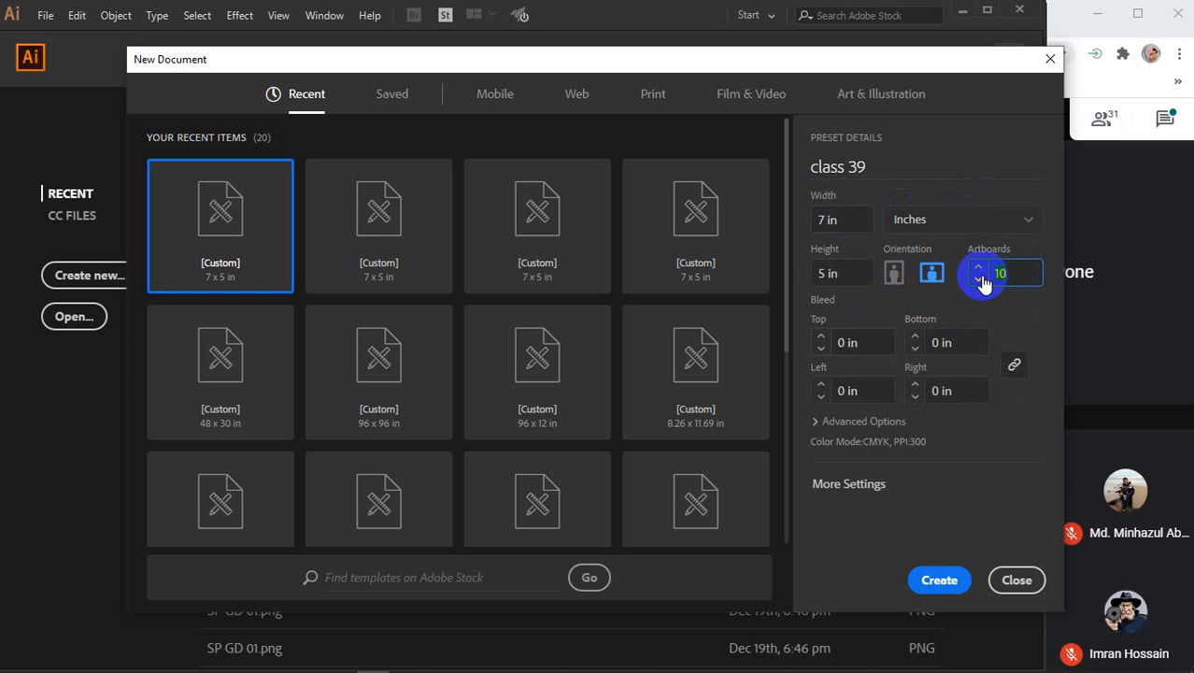
pyautogui.write('1')
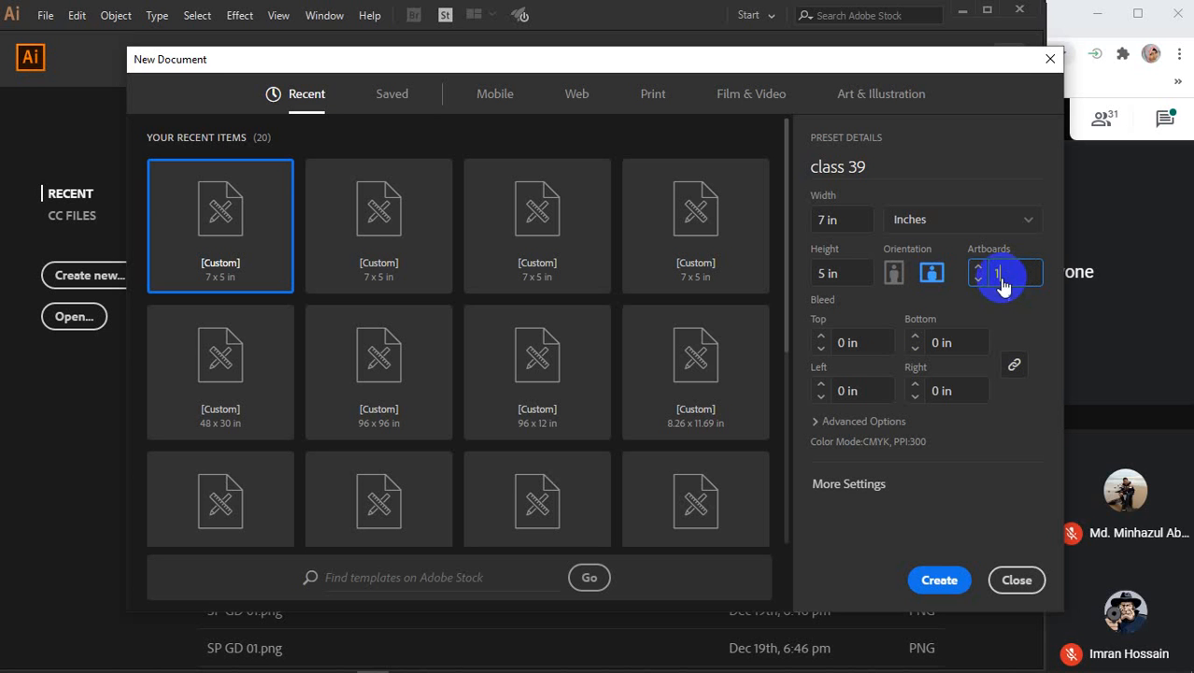
# Step: Set the linked bleed to 0.1 in on all four sides
pyautogui.click(859, 342)
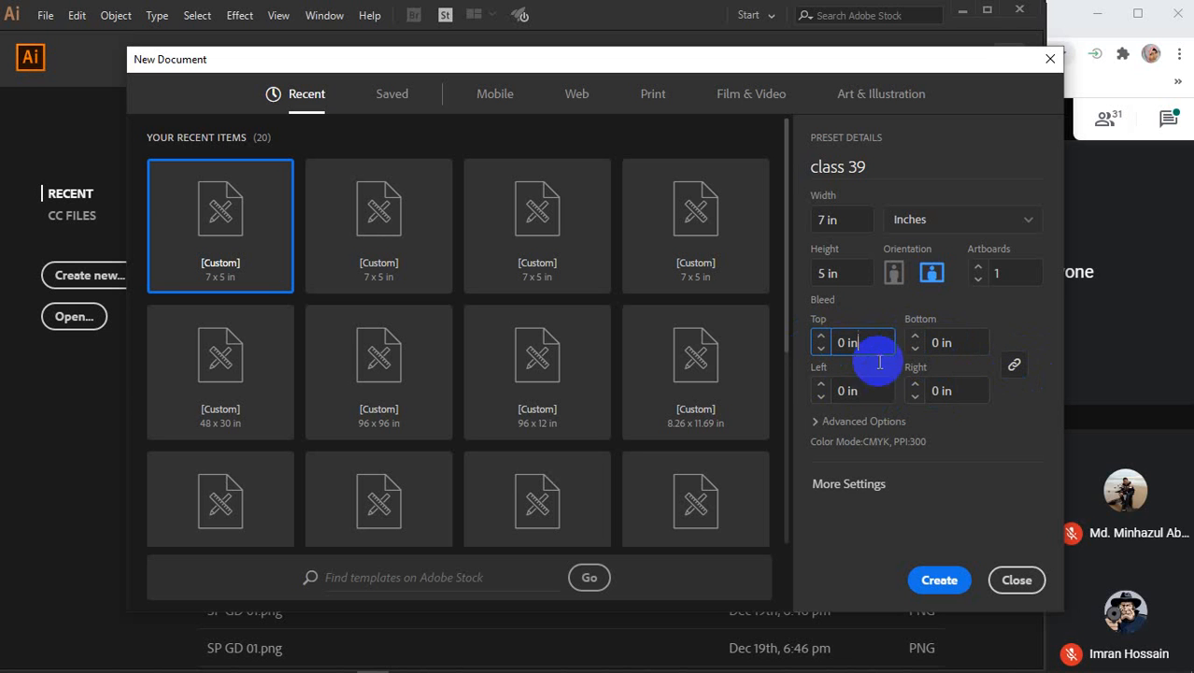
pyautogui.moveTo(877, 342); pyautogui.dragTo(821, 352)
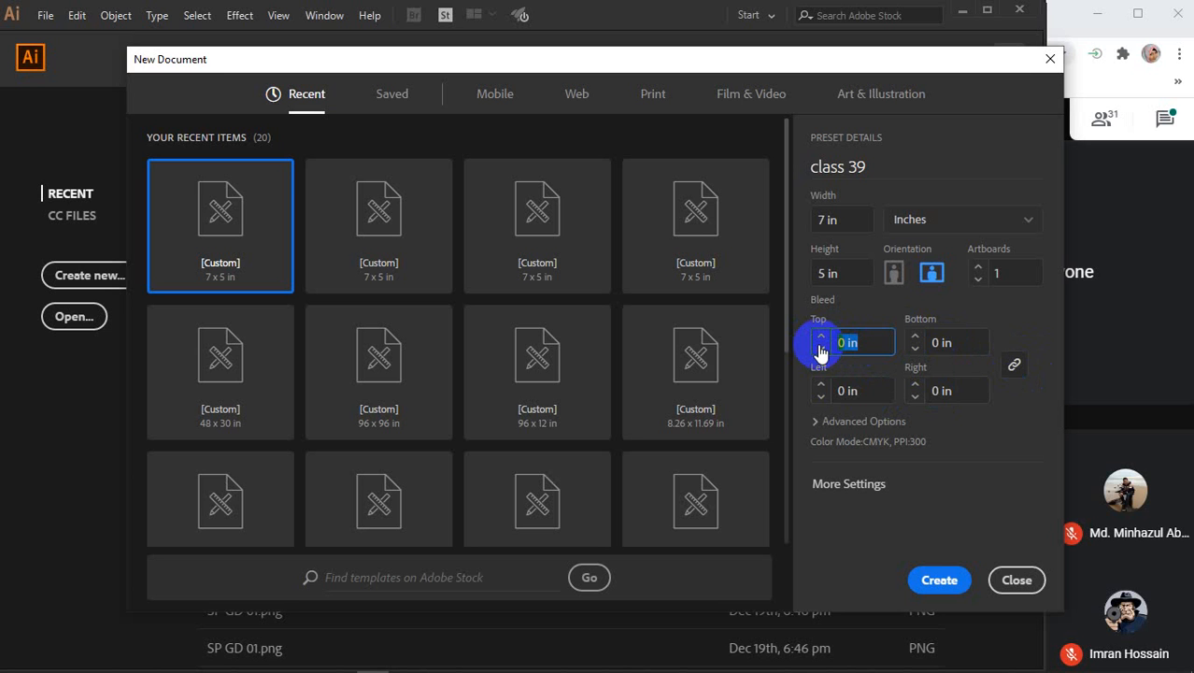
pyautogui.press('BackSpace')
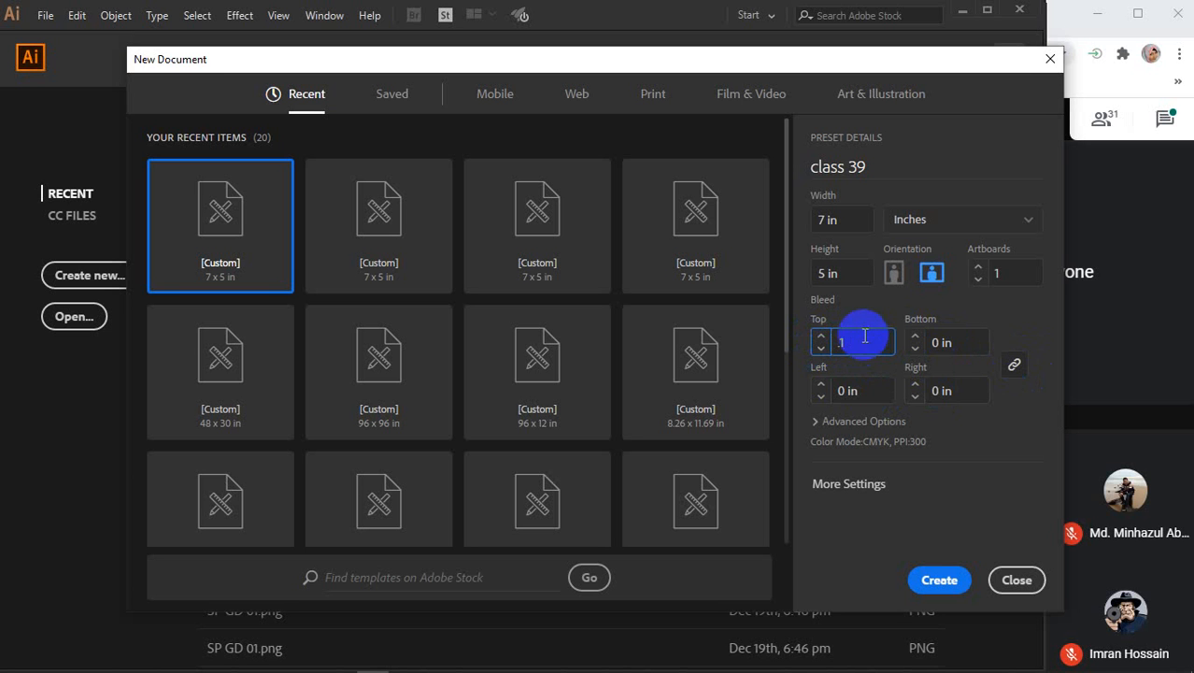
pyautogui.click(989, 435)
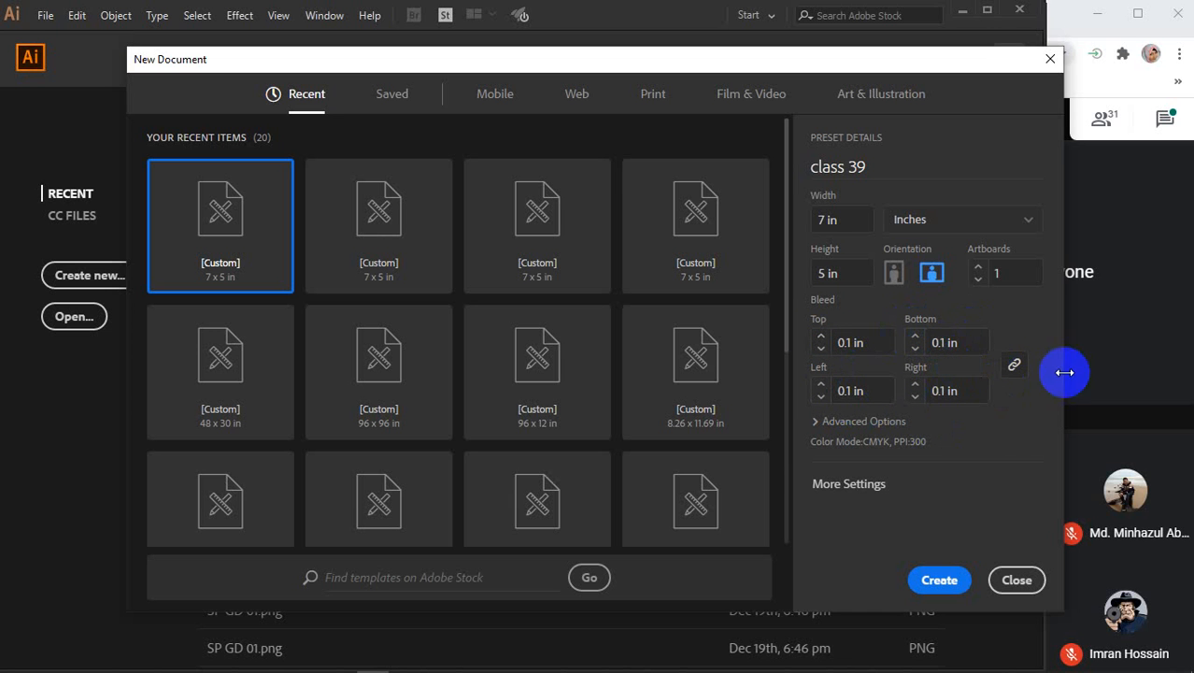
# Step: Unlink the bleed values and set them to 0.2 in top, 0.5 in bottom, 0.6 in right and 0.2 in left
pyautogui.click(1014, 367)
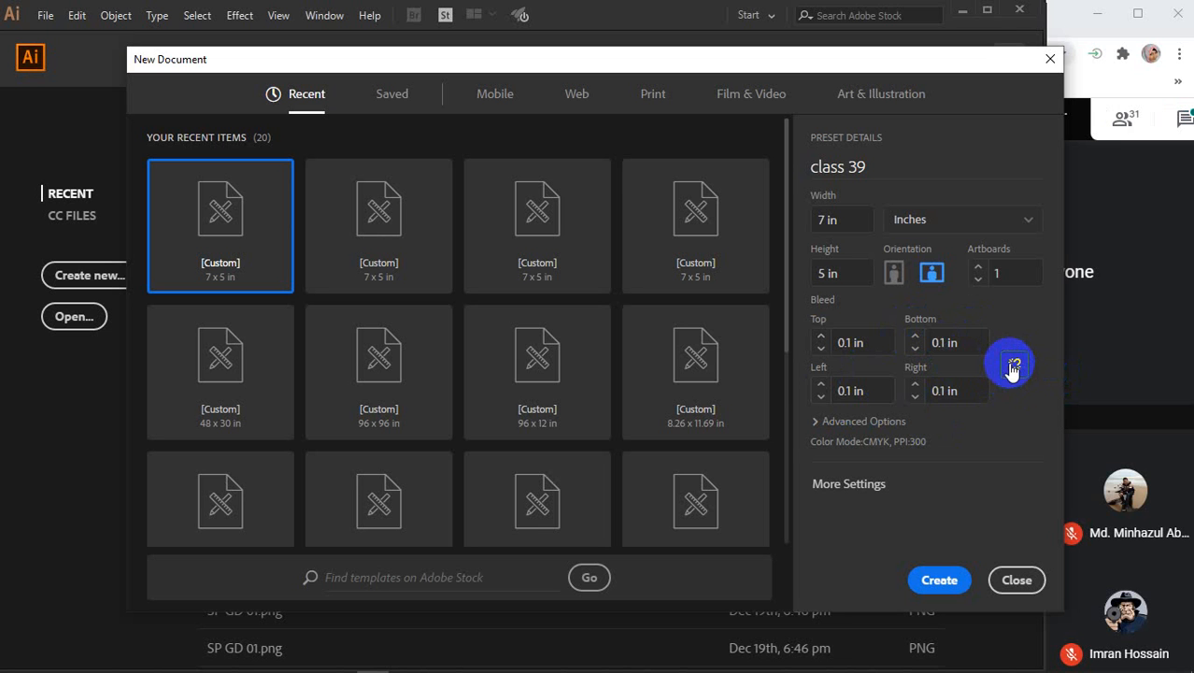
pyautogui.moveTo(879, 341); pyautogui.dragTo(812, 341)
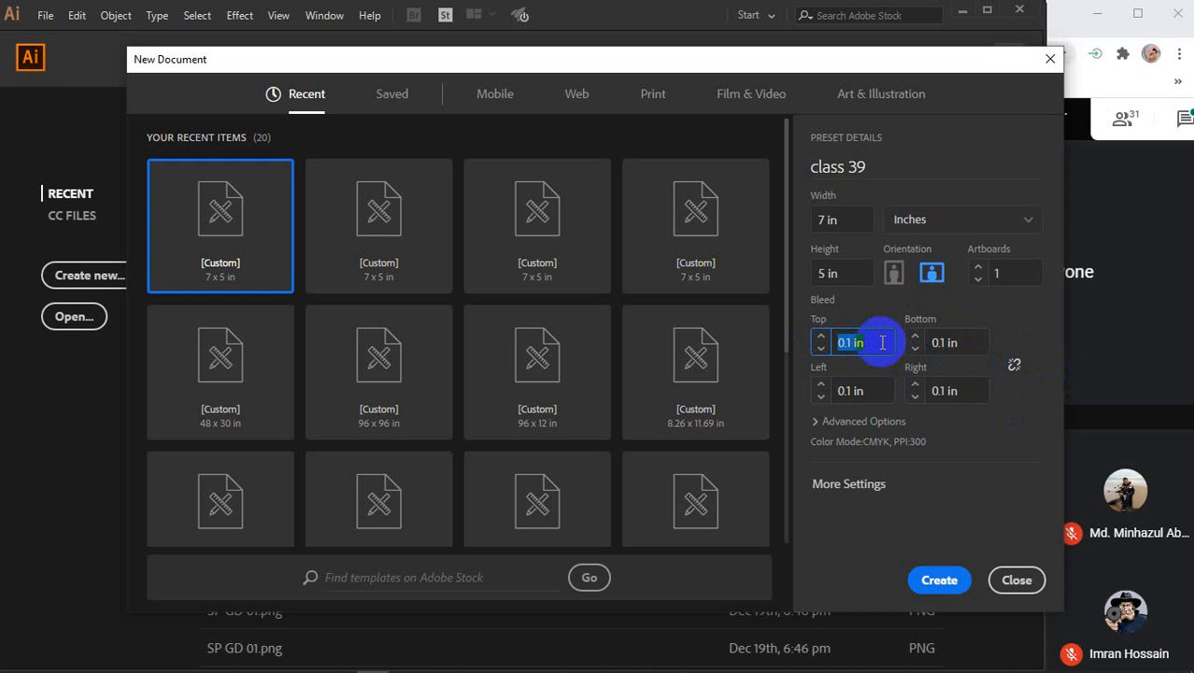
pyautogui.write('.2')
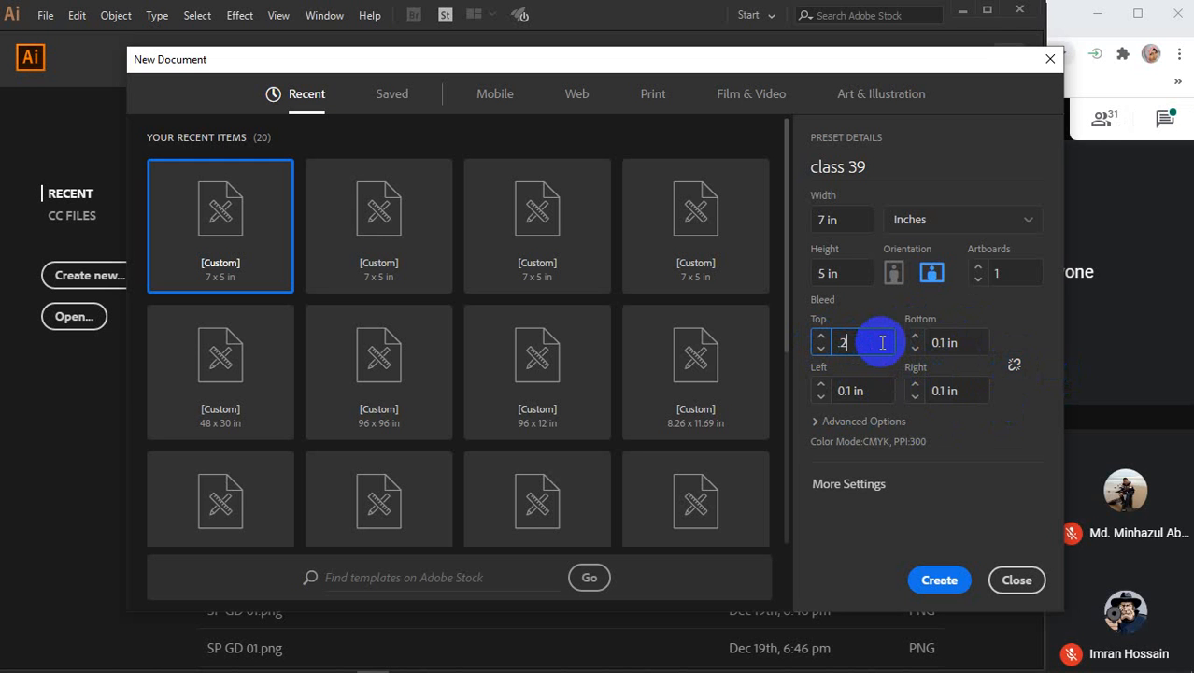
pyautogui.moveTo(977, 342); pyautogui.dragTo(949, 341)
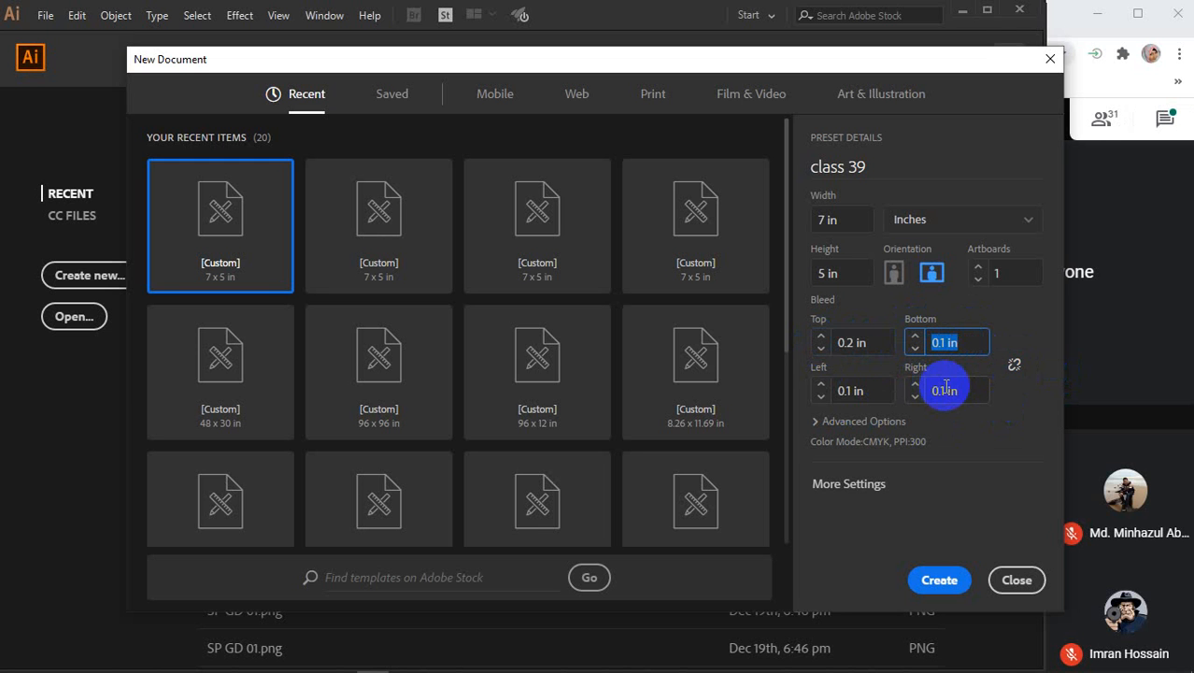
pyautogui.write('.5')
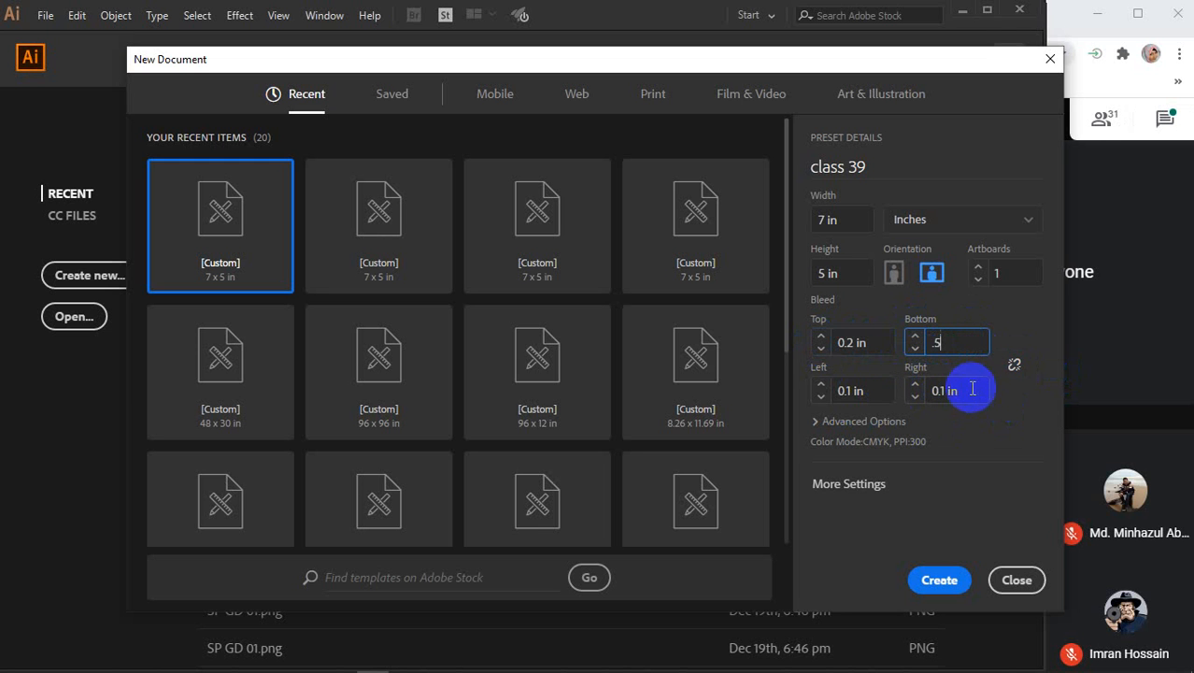
pyautogui.moveTo(974, 387); pyautogui.dragTo(915, 397)
pyautogui.press('BackSpace')
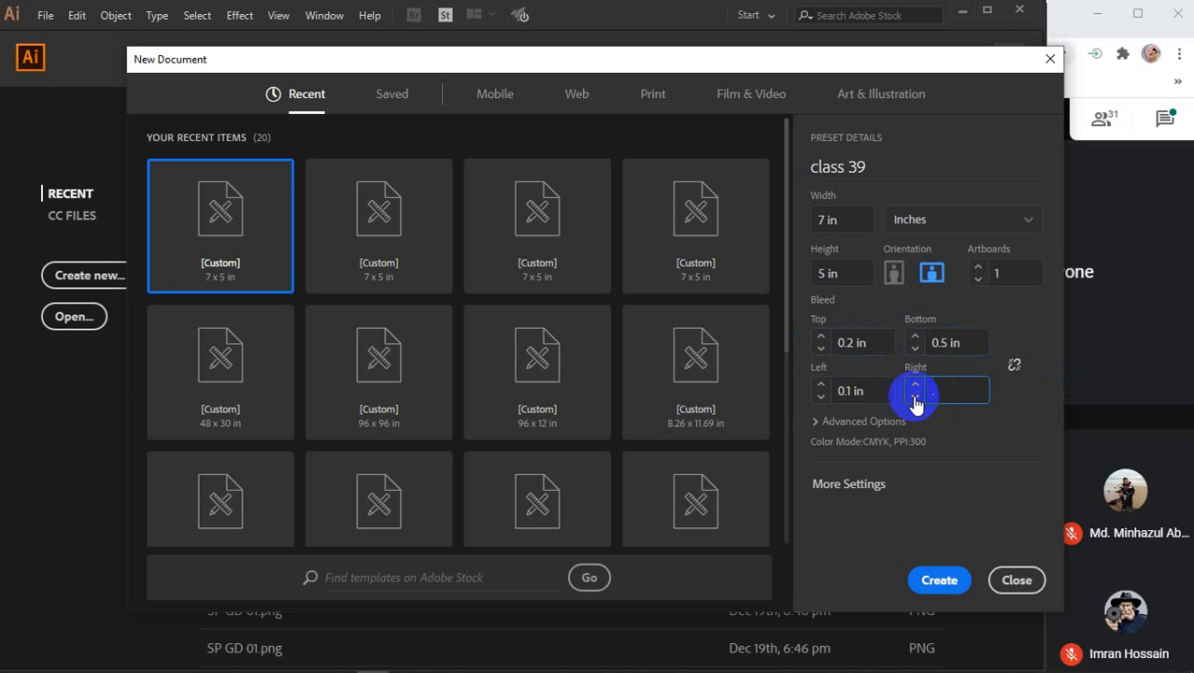
pyautogui.moveTo(866, 394); pyautogui.dragTo(791, 396)
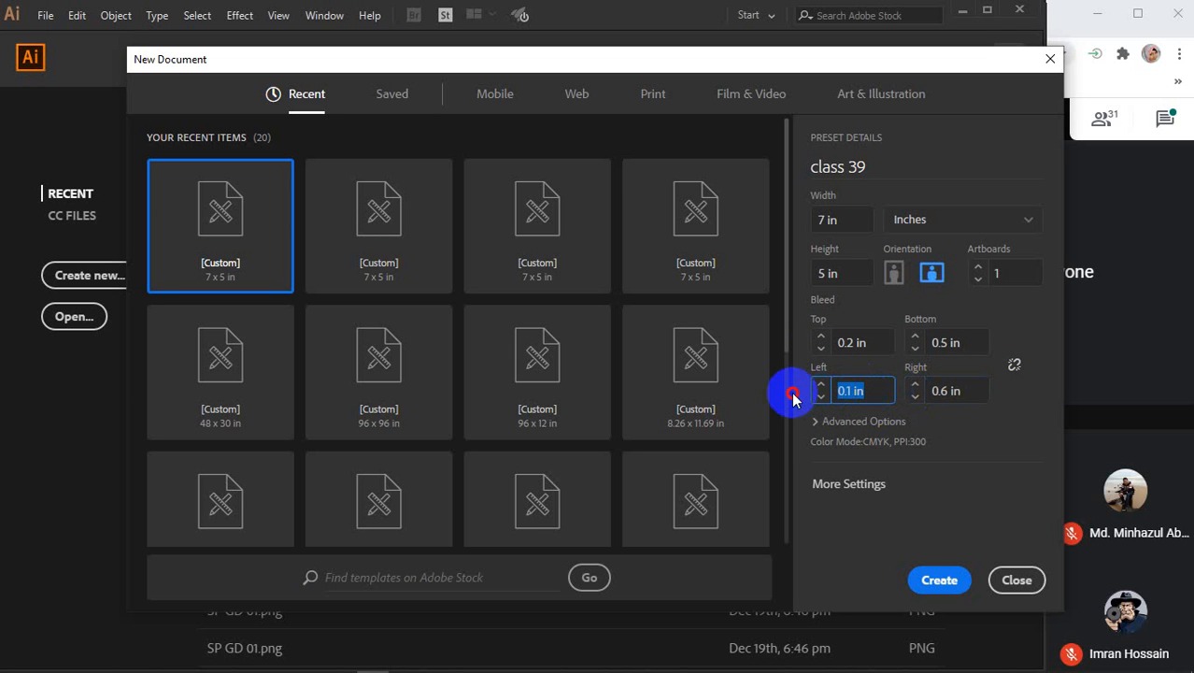
pyautogui.press('BackSpace')
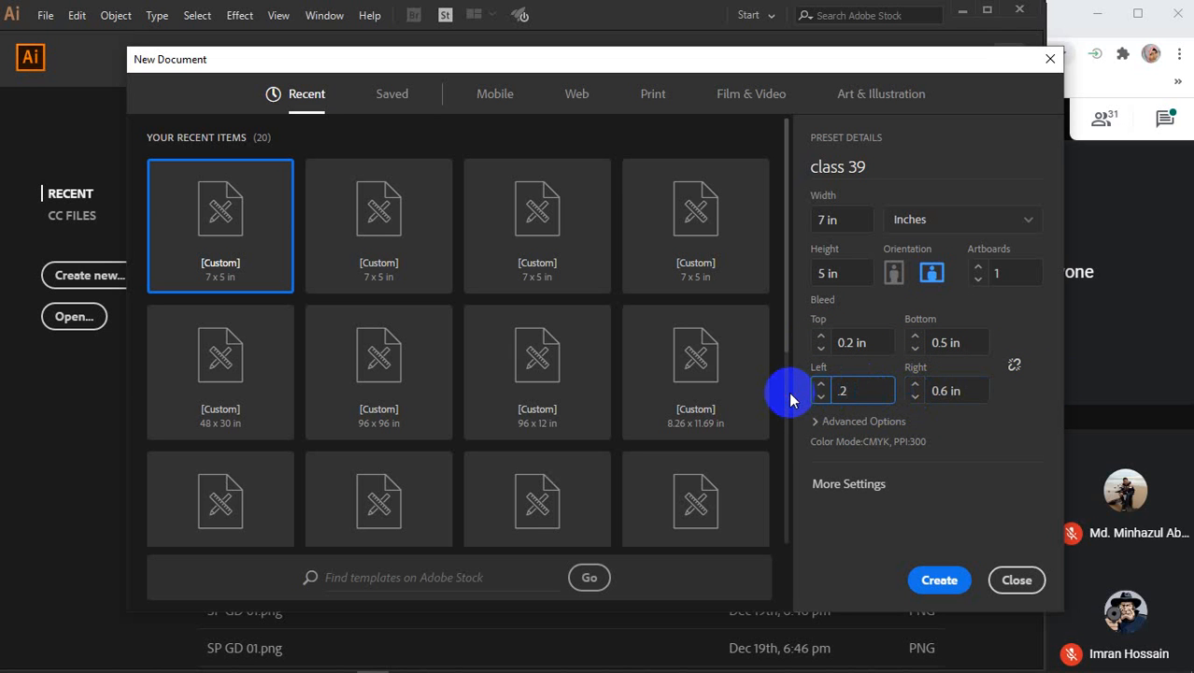
pyautogui.write('.2')
# Step: Link the four bleed values again and set the bleed to 0 in on all sides
pyautogui.click(831, 340)
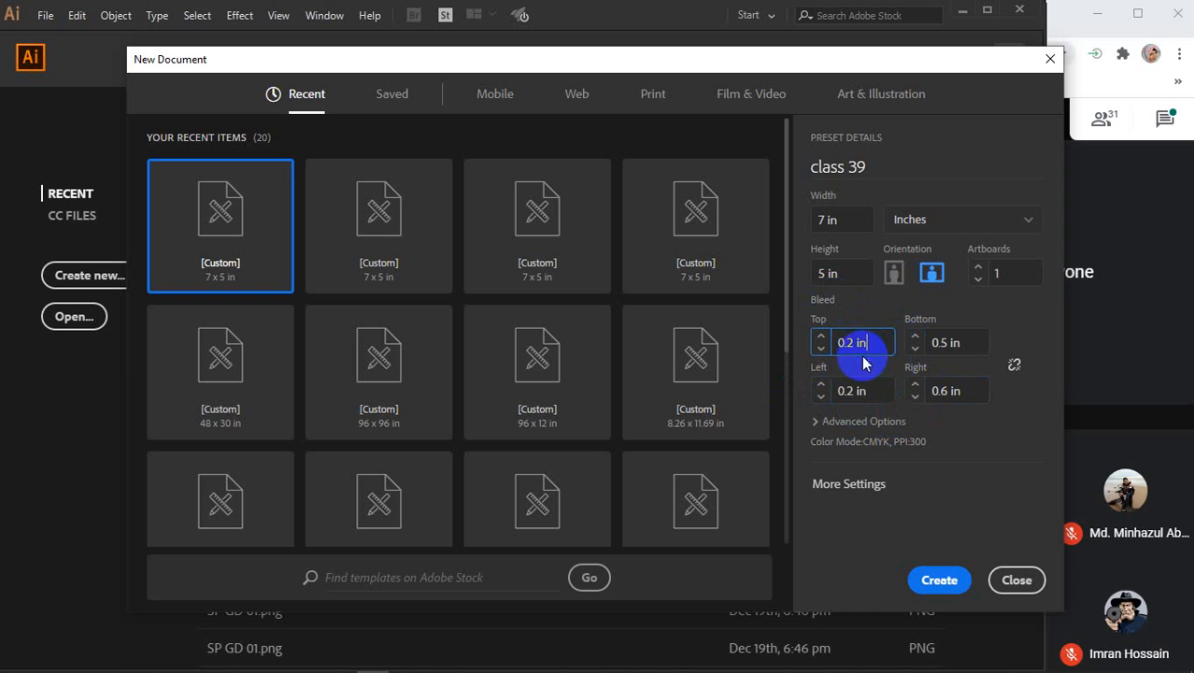
pyautogui.click(1002, 275)
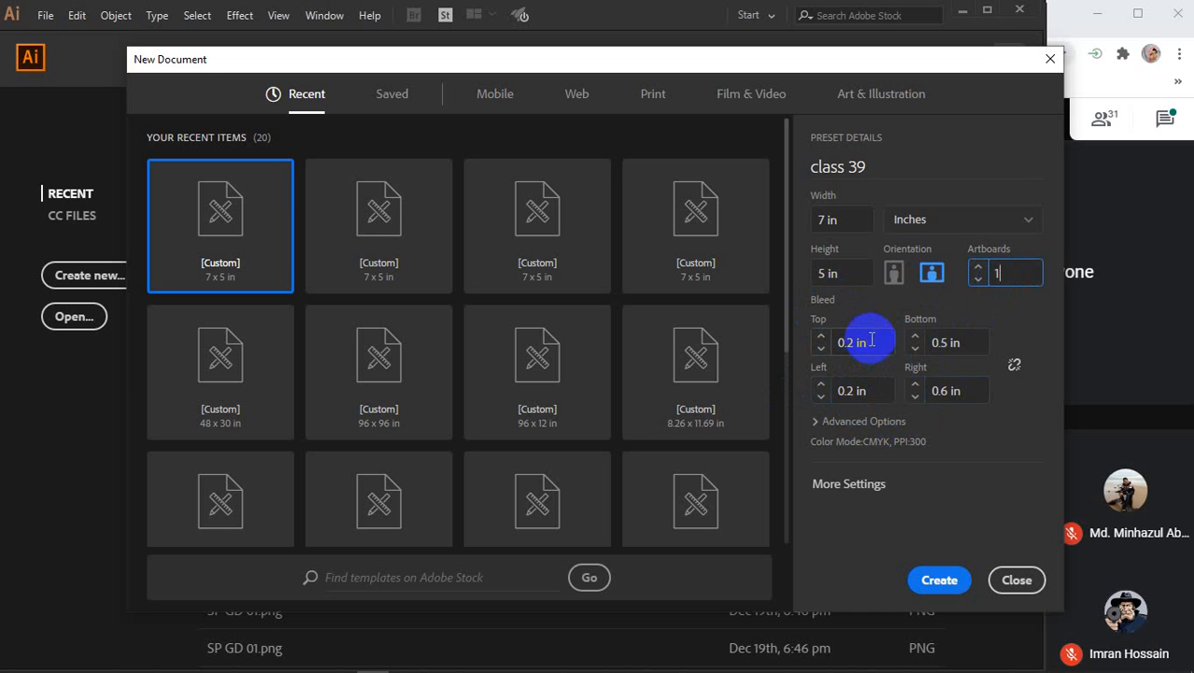
pyautogui.click(1014, 364)
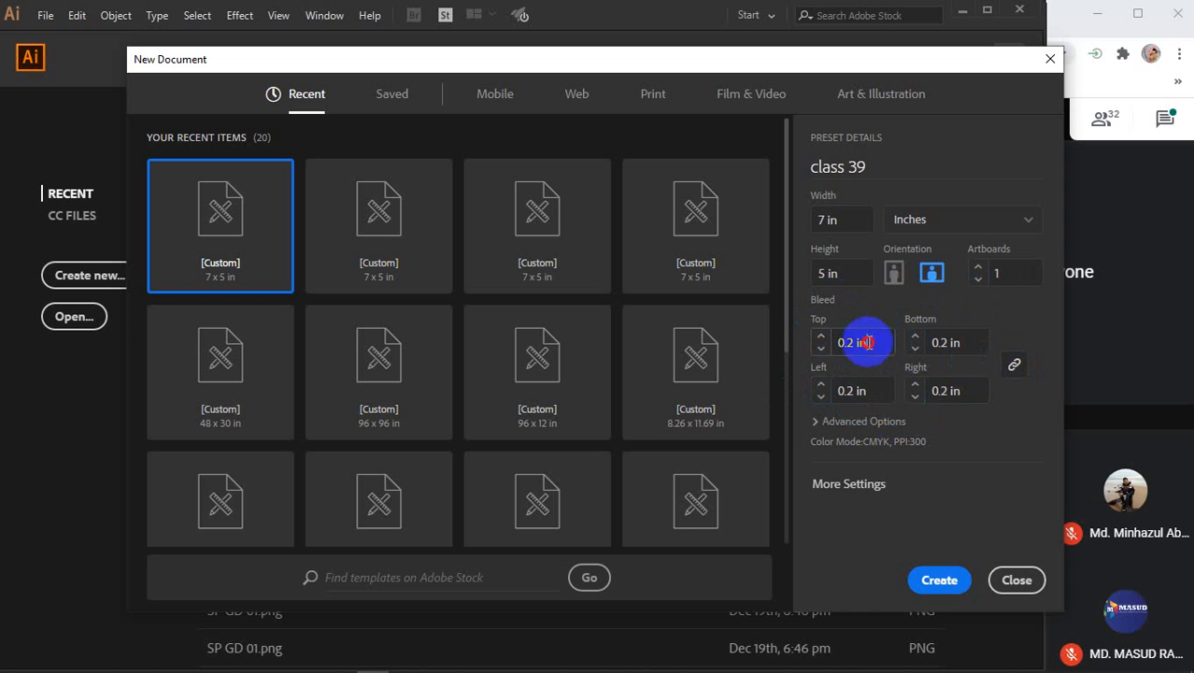
pyautogui.moveTo(853, 341); pyautogui.dragTo(788, 349)
pyautogui.write('0')
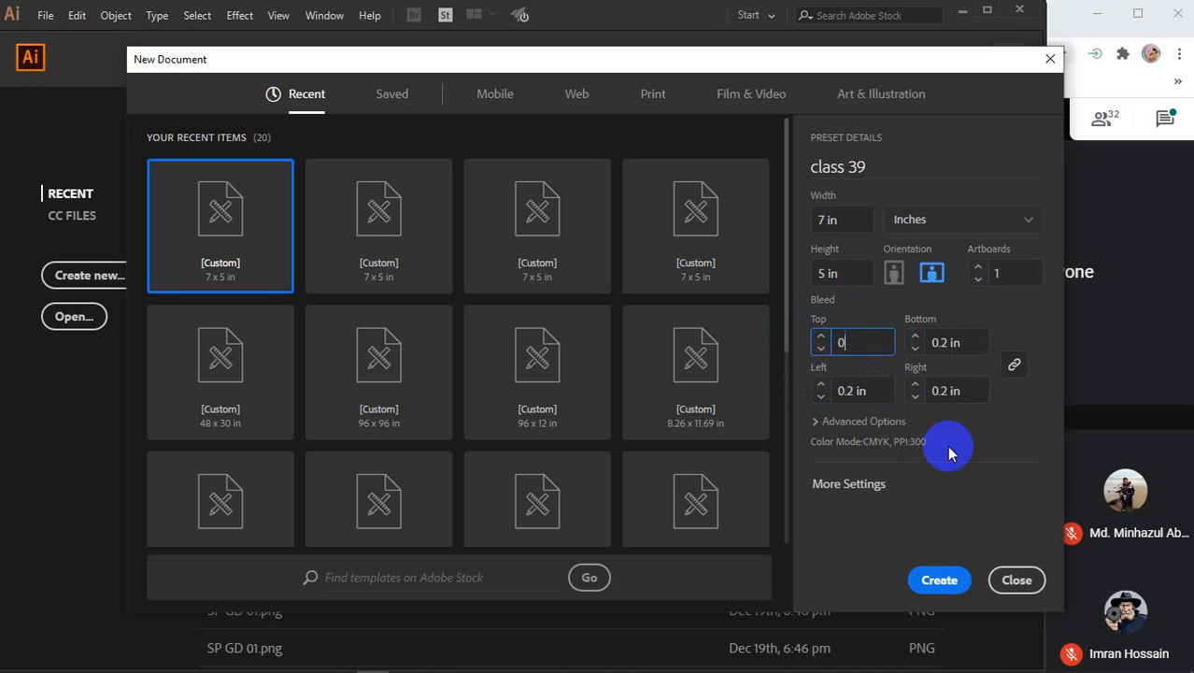
pyautogui.click(989, 450)
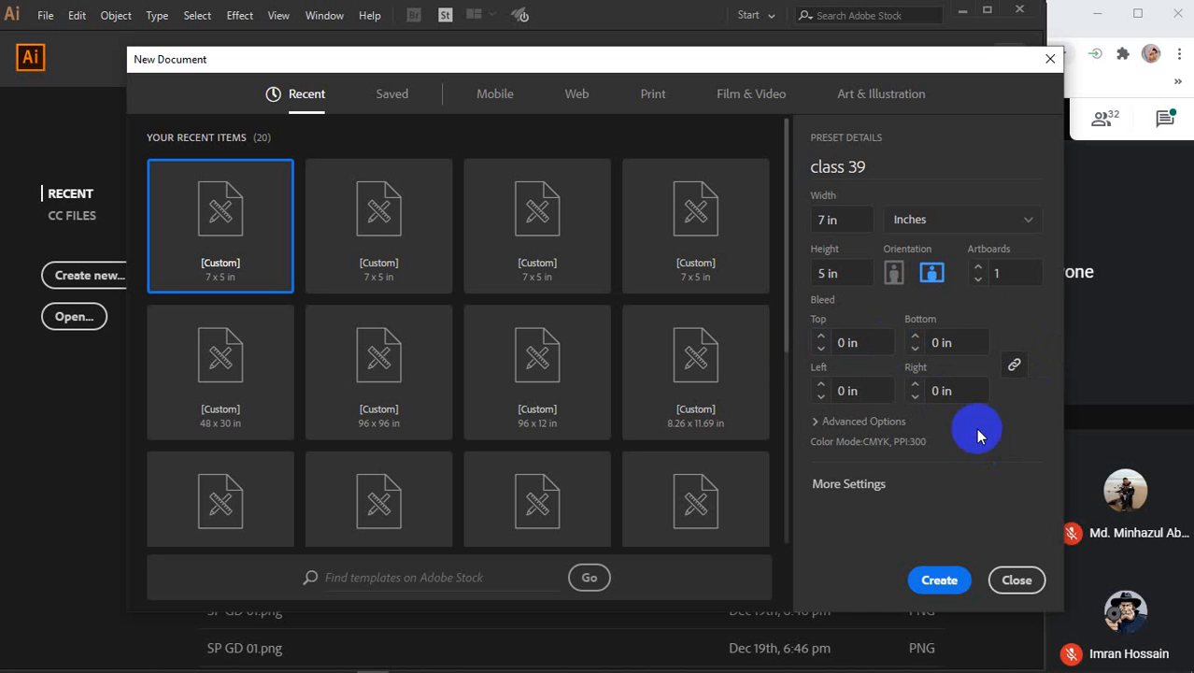
# Step: Check the advanced options, keep CMYK Color as the color mode, and create the class 39 document
pyautogui.click(876, 423)
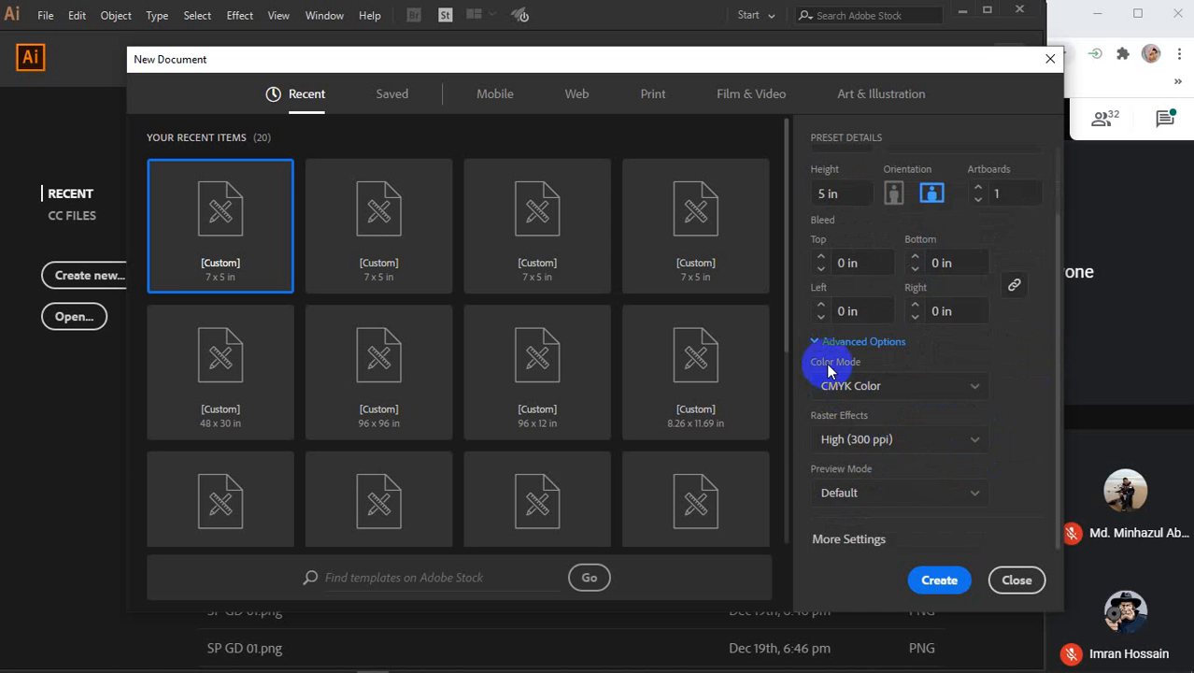
pyautogui.click(920, 389)
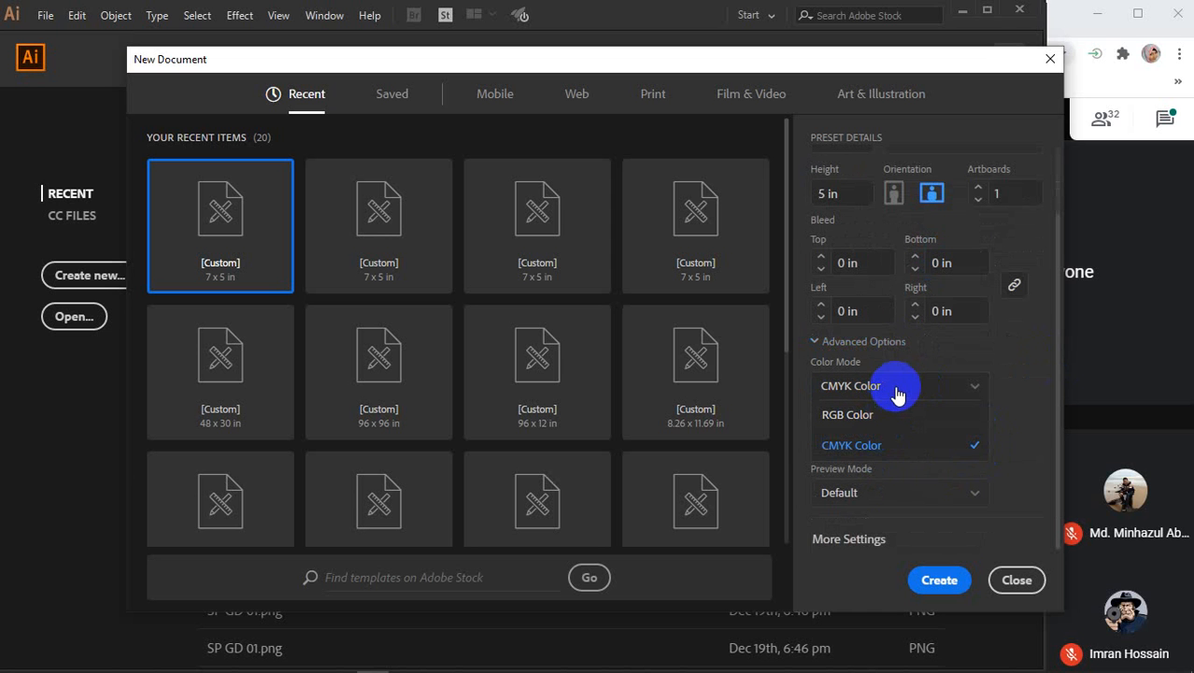
pyautogui.click(895, 387)
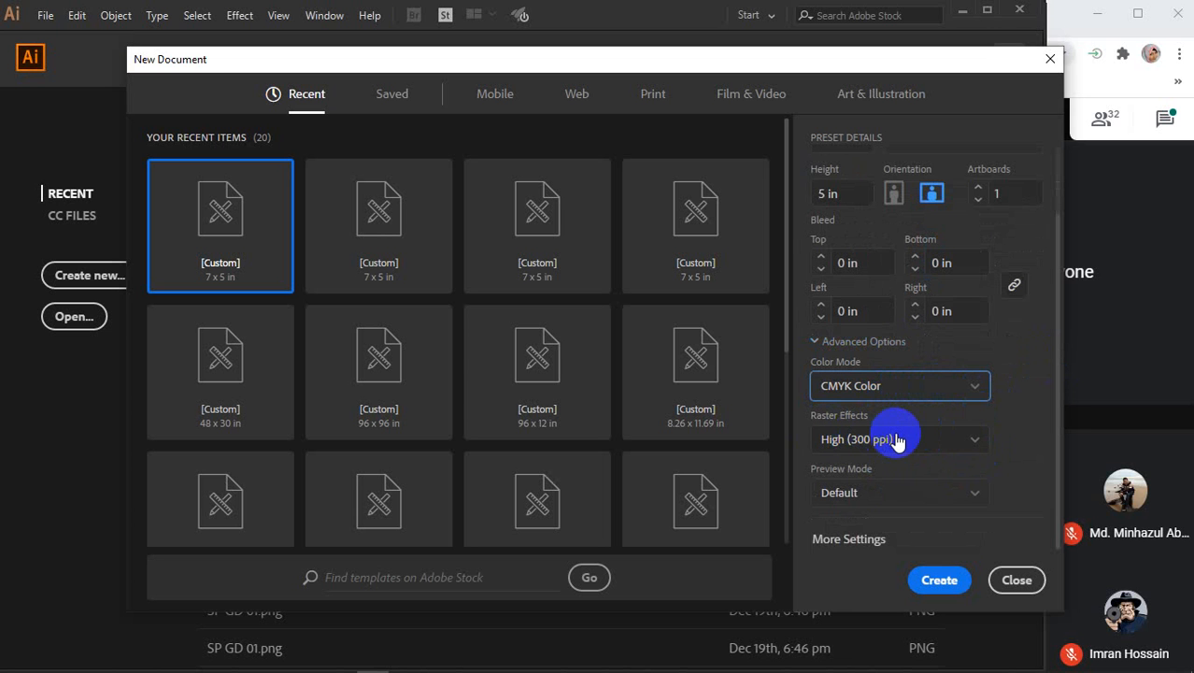
pyautogui.click(854, 344)
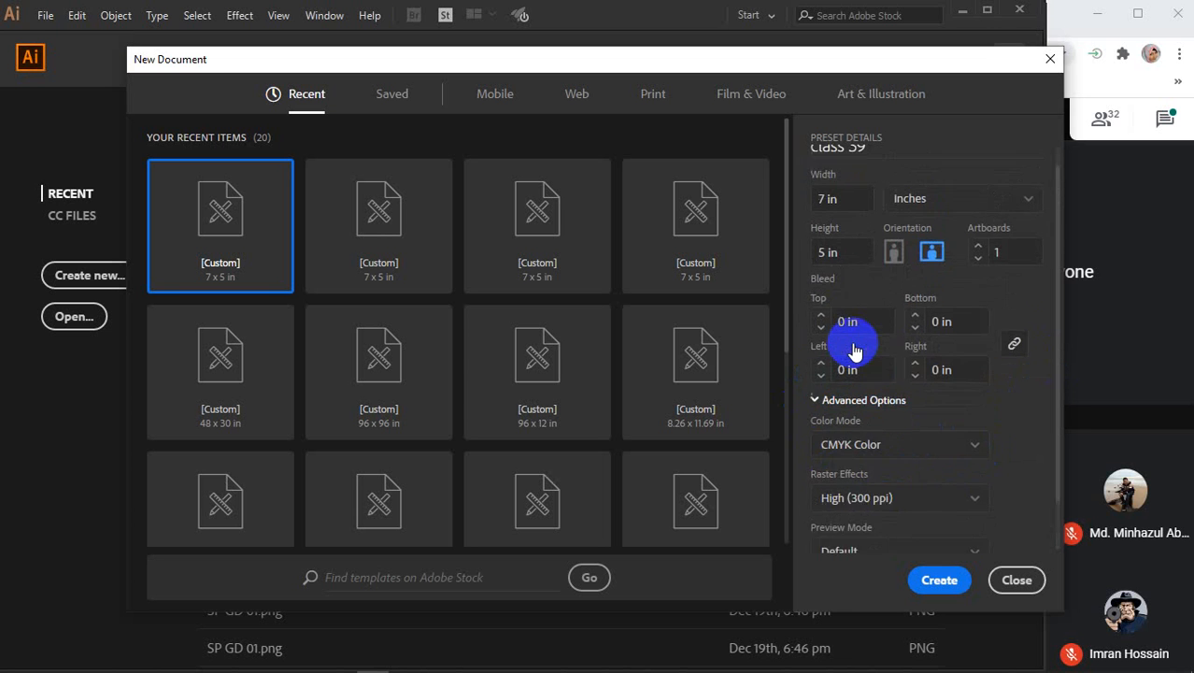
pyautogui.click(939, 580)
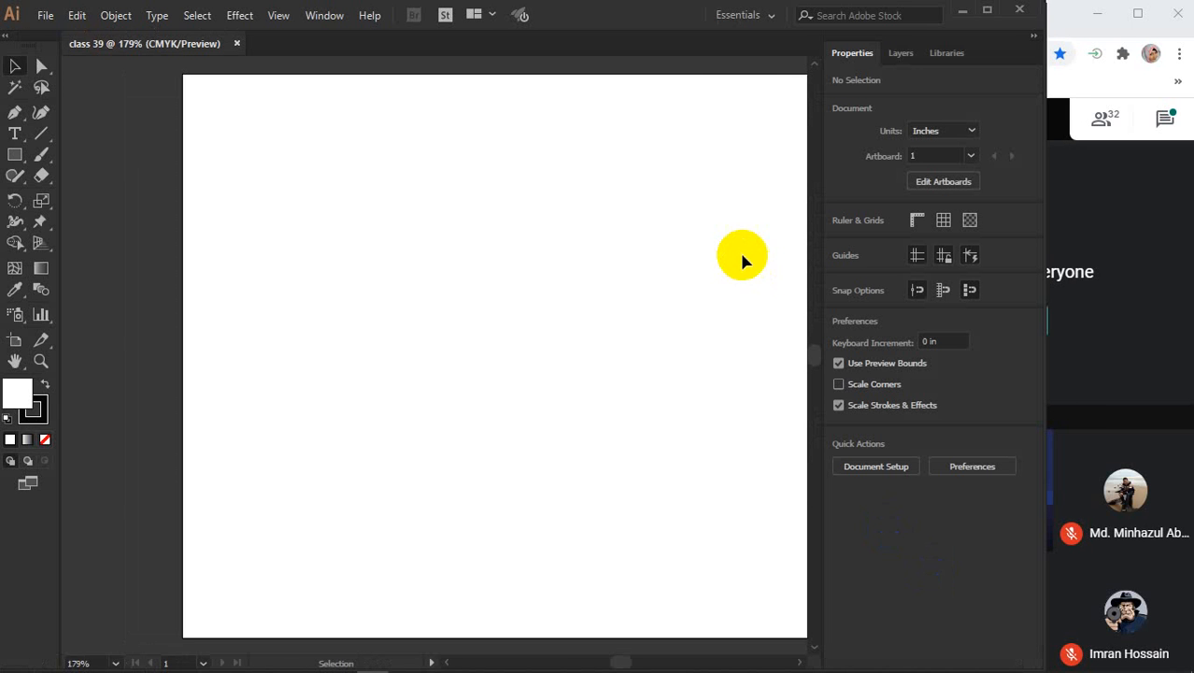
pyautogui.scroll(-2, 638, 266)
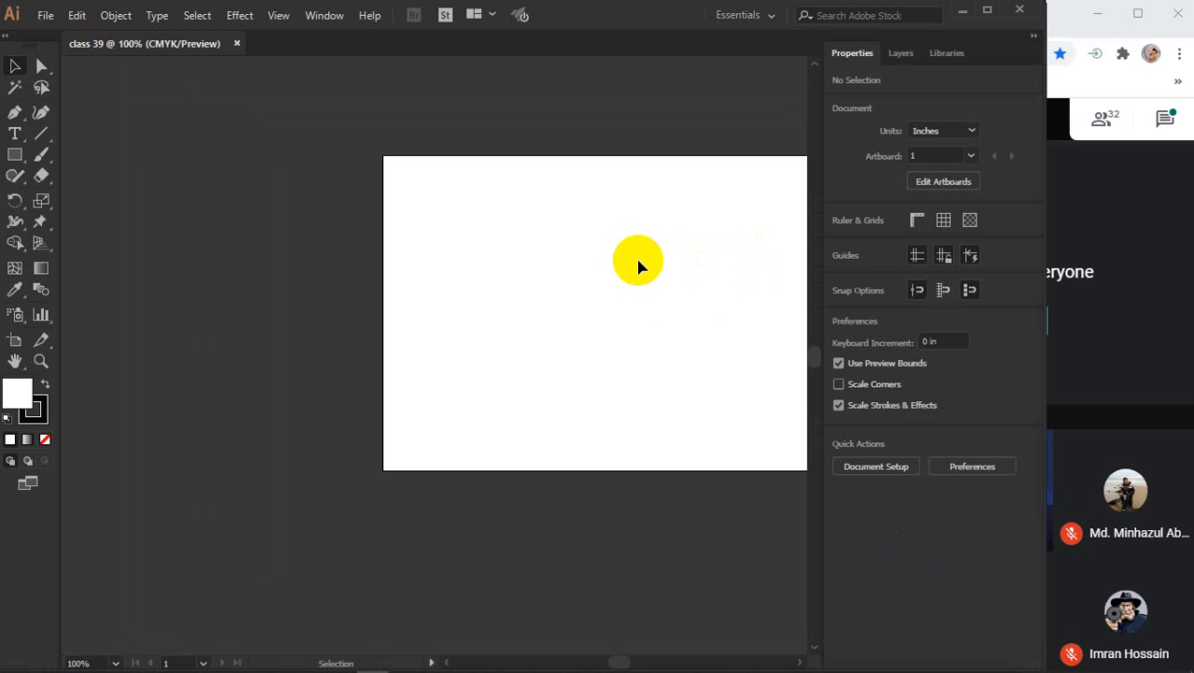
pyautogui.moveTo(693, 297); pyautogui.dragTo(522, 313)
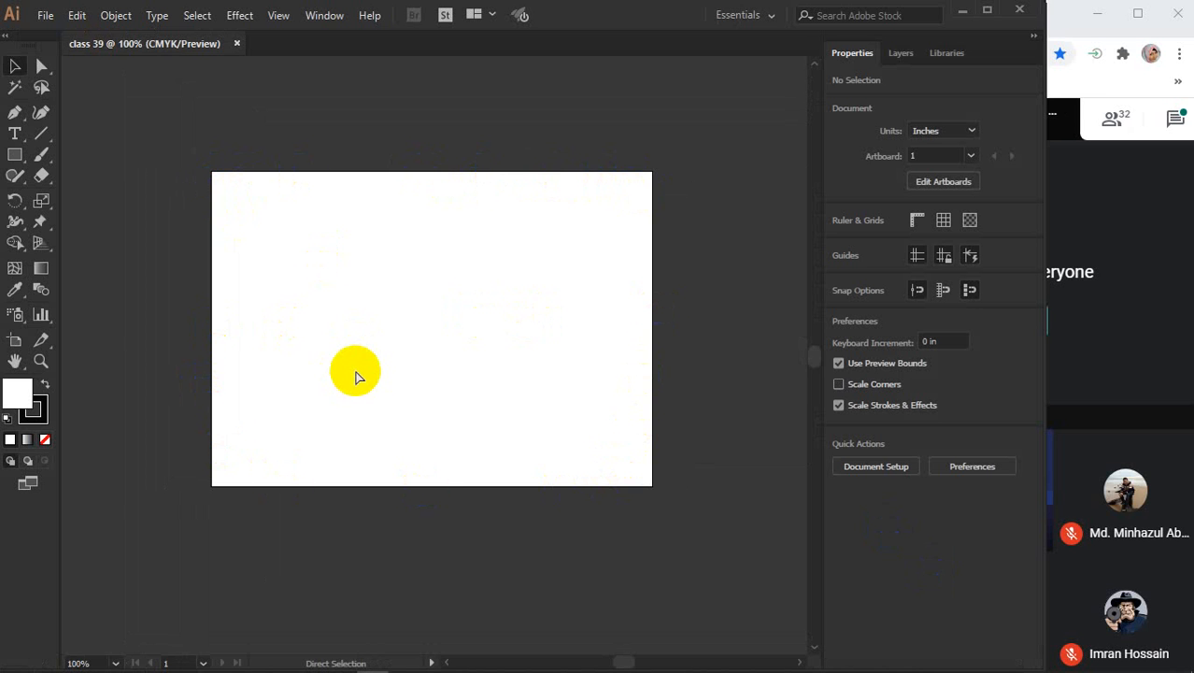
# Step: Create another 7 x 5 in landscape document with a linked bleed of 0.3 in on all sides
pyautogui.hotkey('ctrl', 'n')
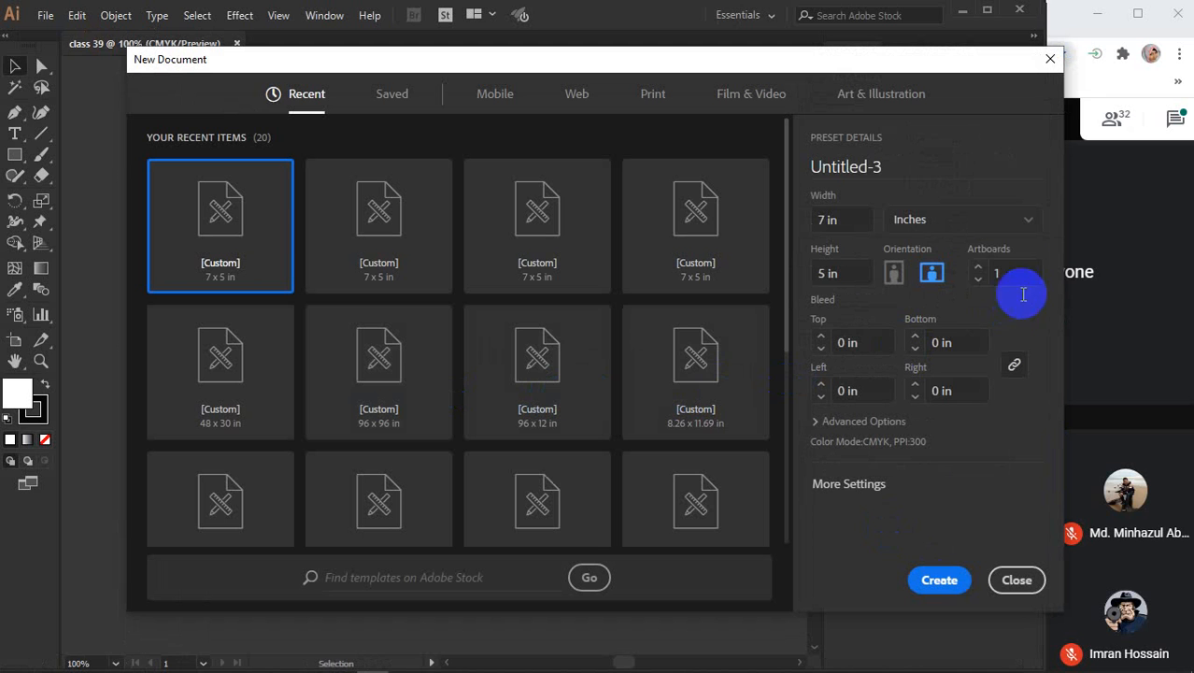
pyautogui.click(852, 342)
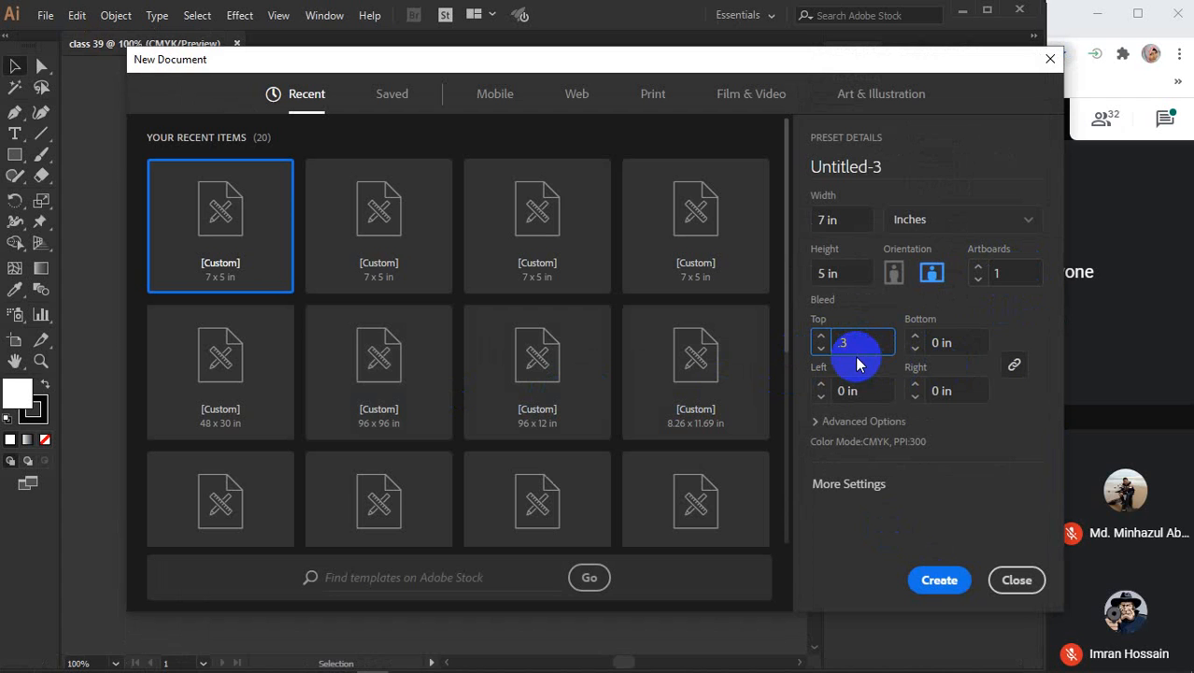
pyautogui.write('.3')
pyautogui.click(939, 580)
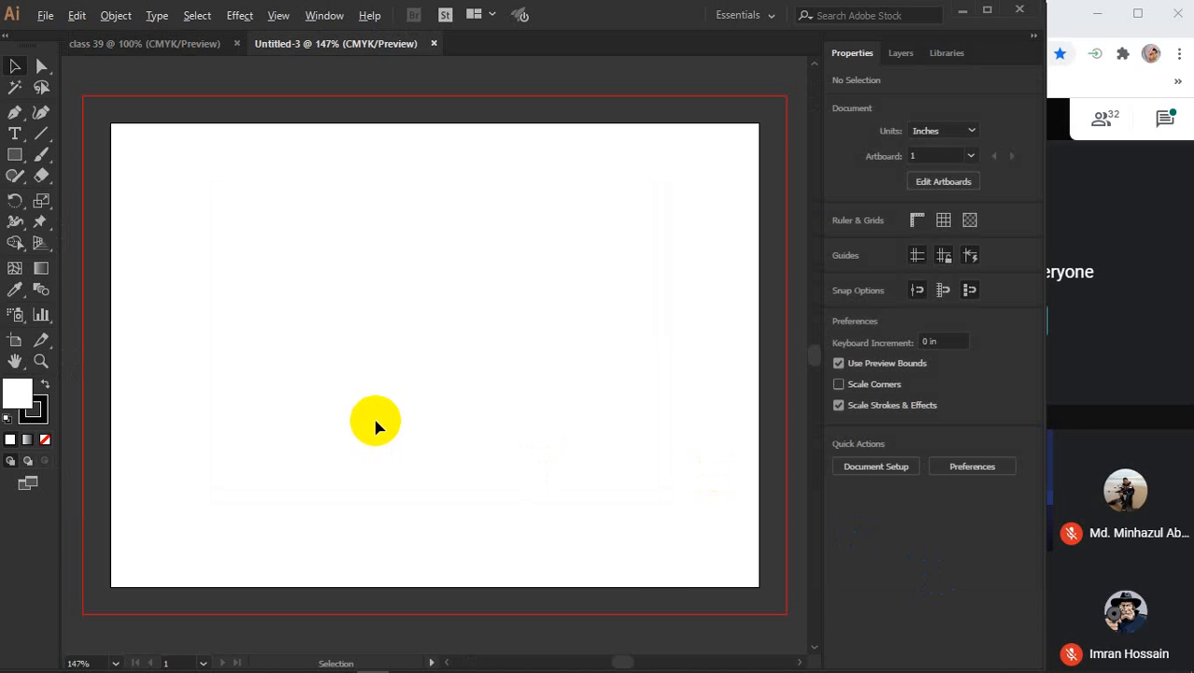
pyautogui.scroll(-1, 376, 437)
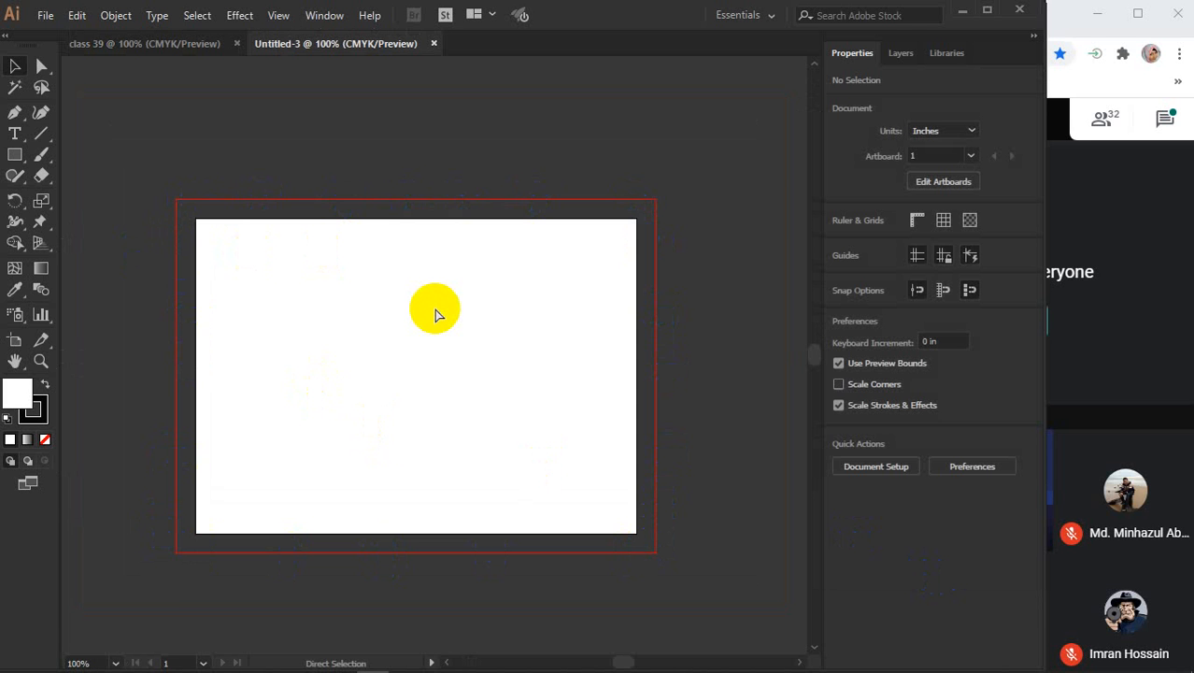
# Step: Start a third new 7 x 5 in document and set its linked bleed to 0 in on all sides
pyautogui.hotkey('ctrl', 'n')
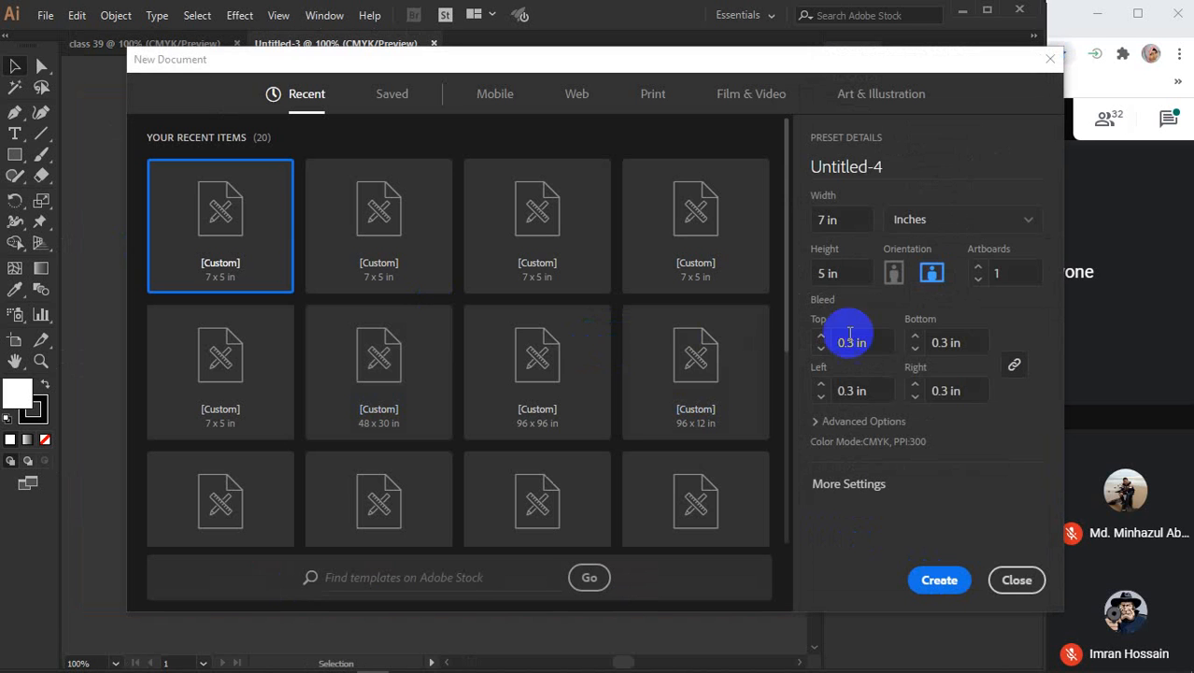
pyautogui.moveTo(800, 59); pyautogui.dragTo(716, 512)
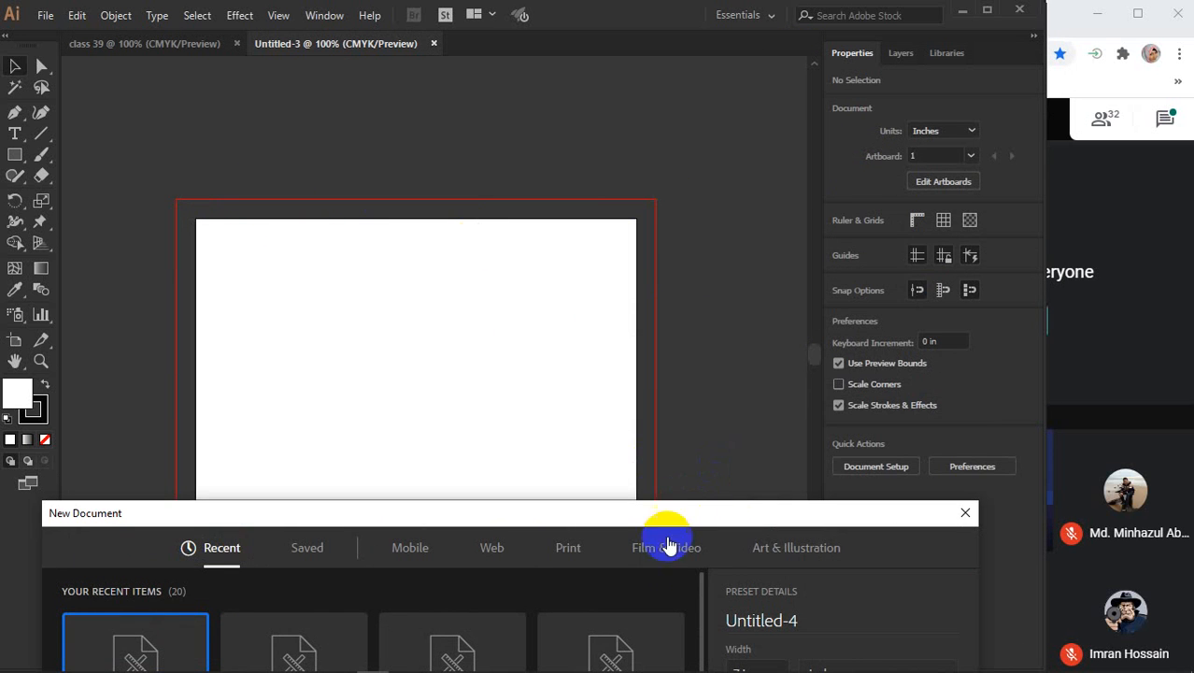
pyautogui.moveTo(631, 517); pyautogui.dragTo(671, 101)
pyautogui.click(842, 392)
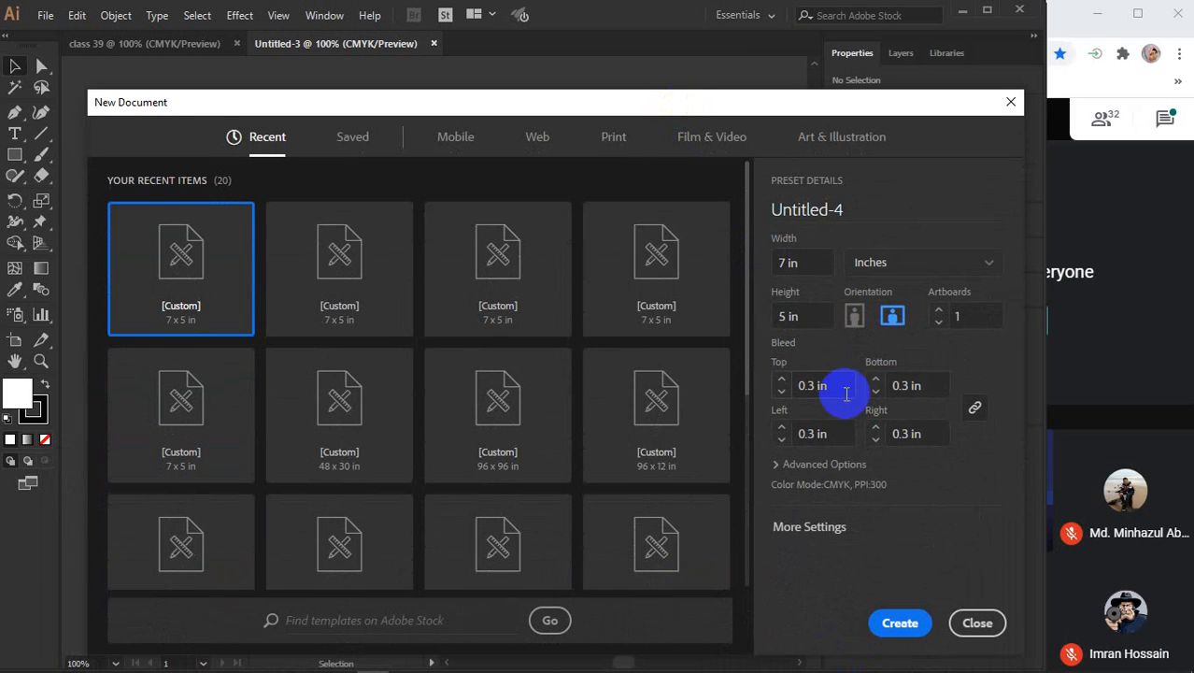
pyautogui.write('0')
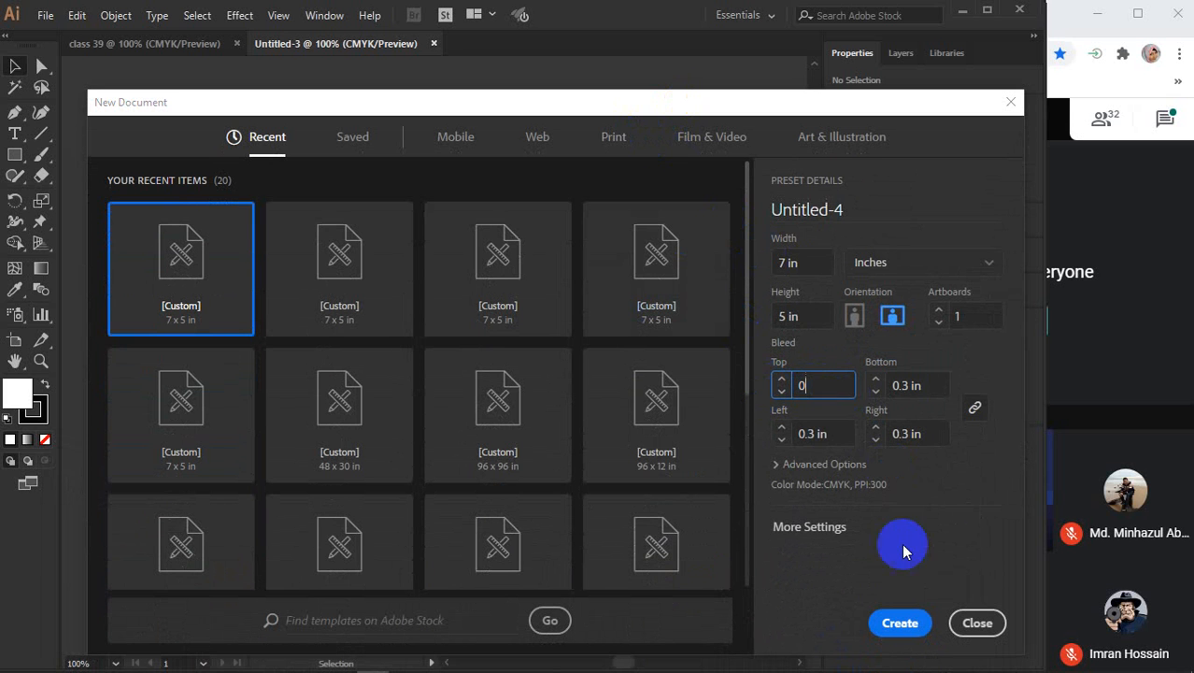
pyautogui.click(953, 501)
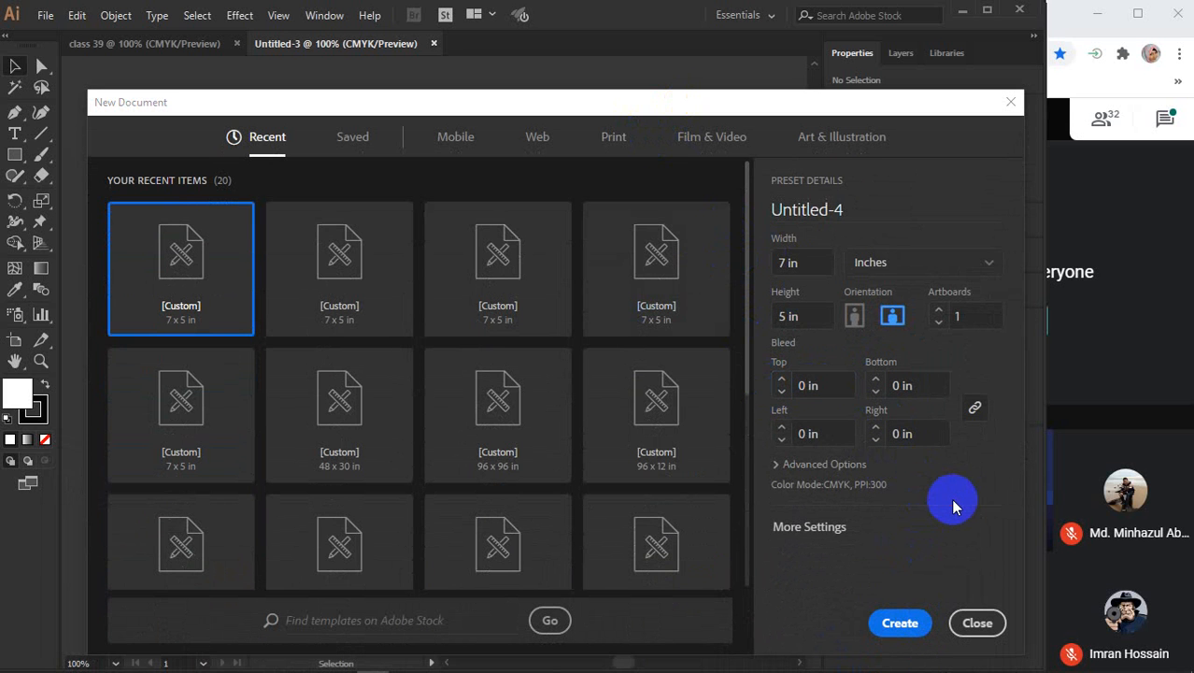
pyautogui.moveTo(431, 101); pyautogui.dragTo(466, 361)
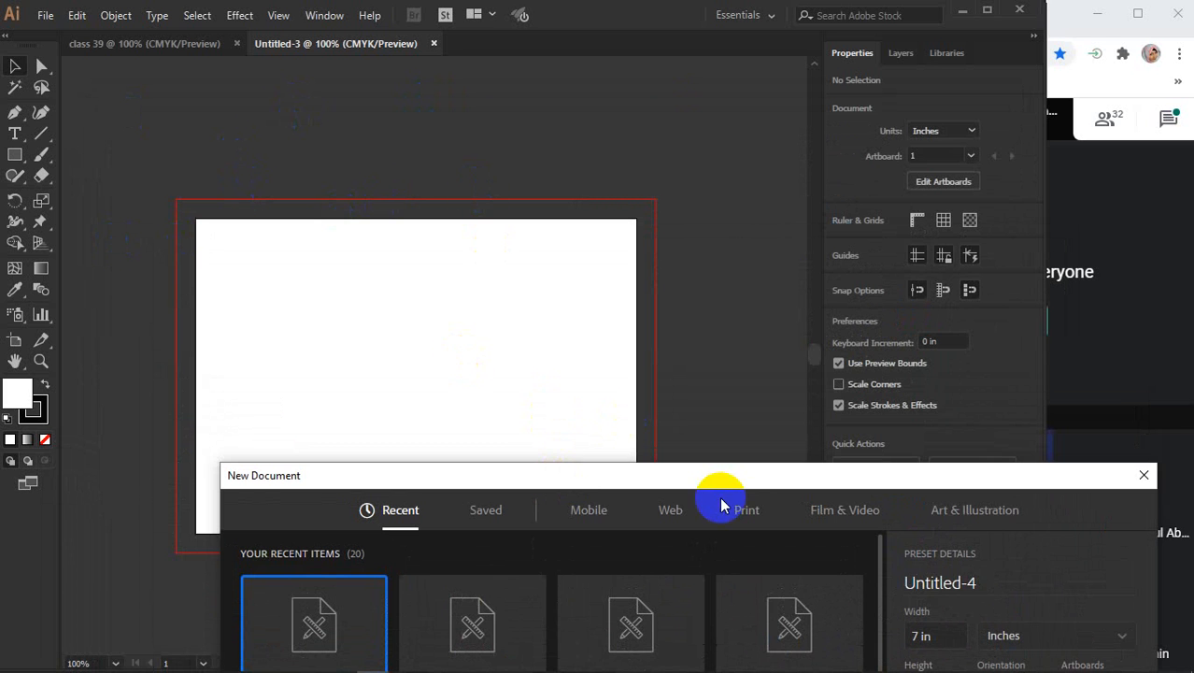
pyautogui.moveTo(669, 474); pyautogui.dragTo(554, 75)
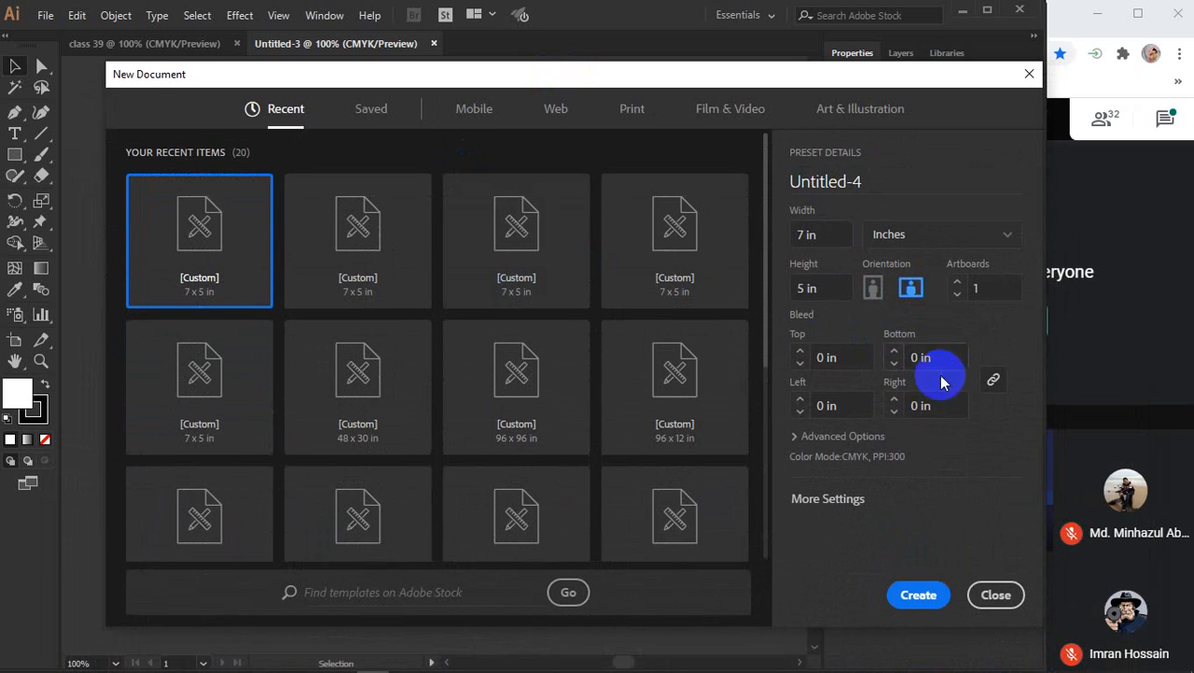
# Step: Set the new document's number of artboards to 10 after trying 50
pyautogui.click(981, 291)
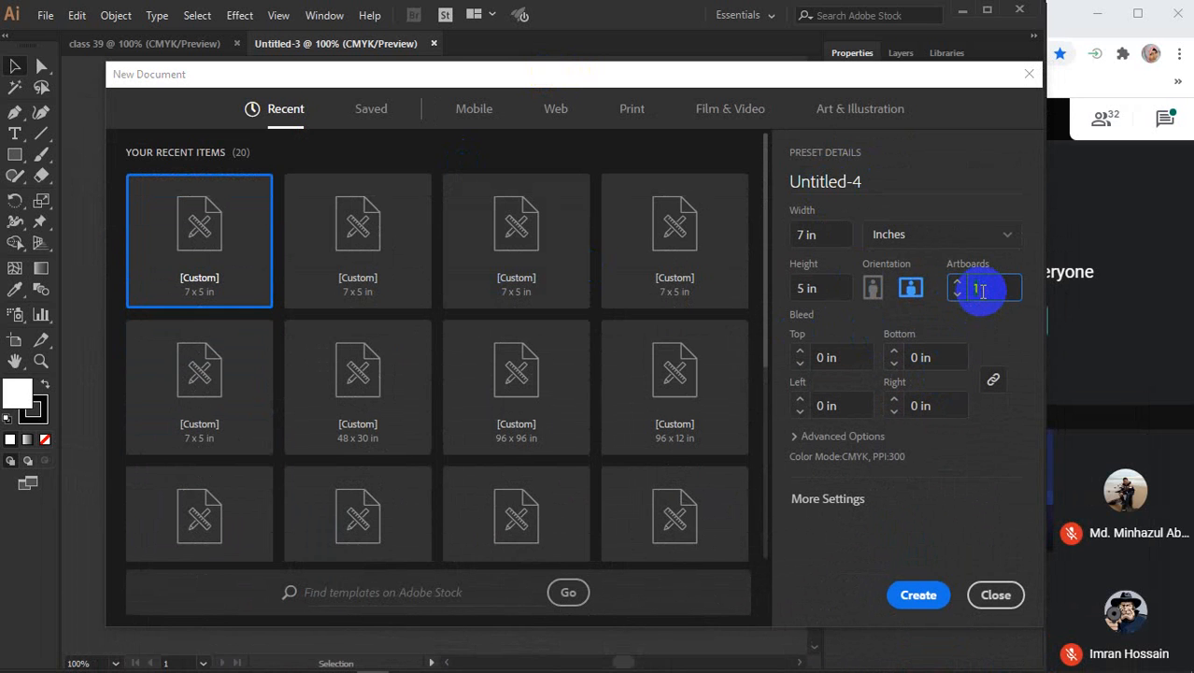
pyautogui.click(997, 289)
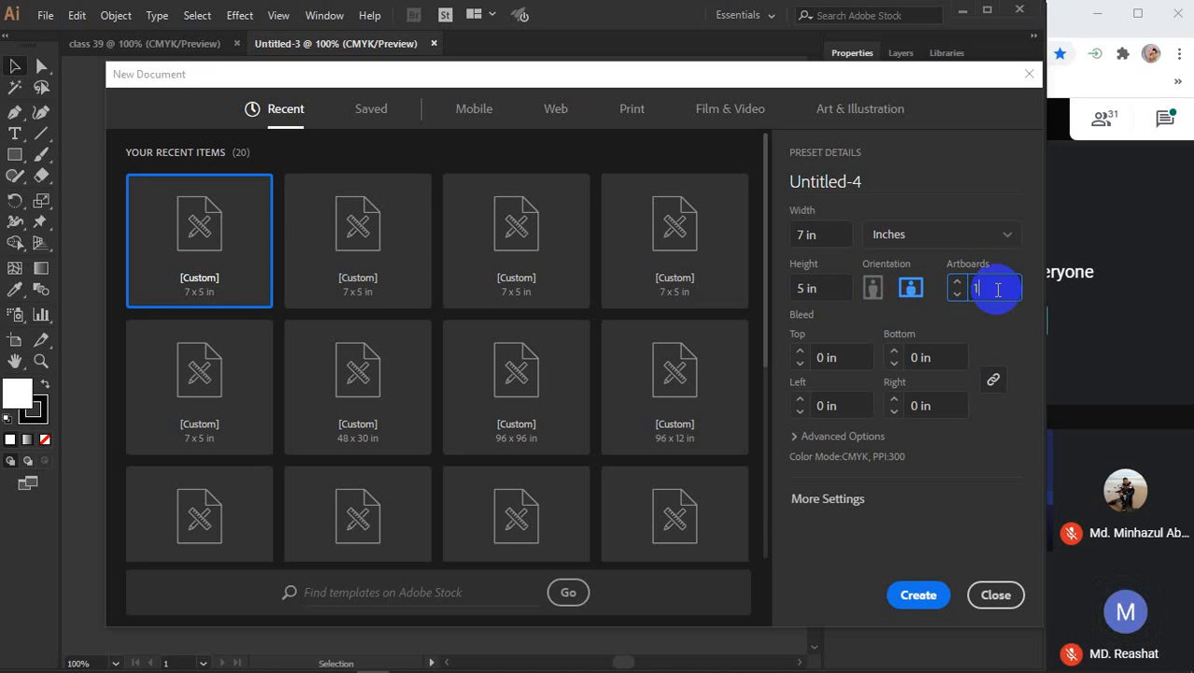
pyautogui.doubleClick(994, 289)
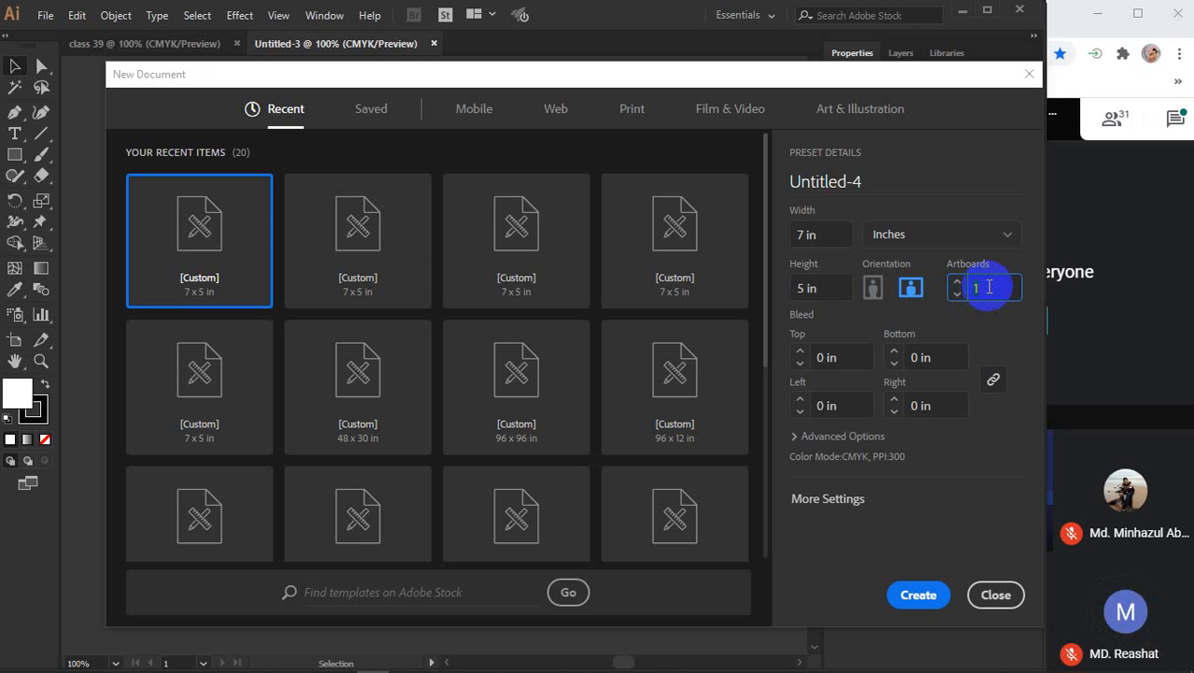
pyautogui.write('50')
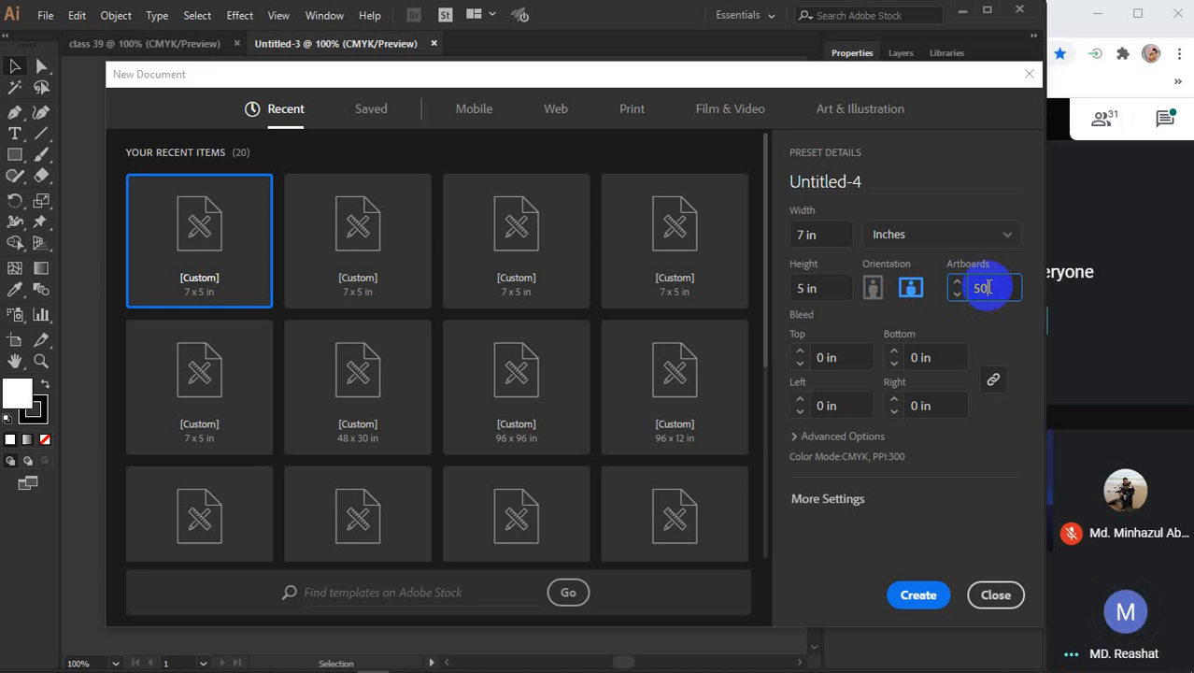
pyautogui.doubleClick(996, 288)
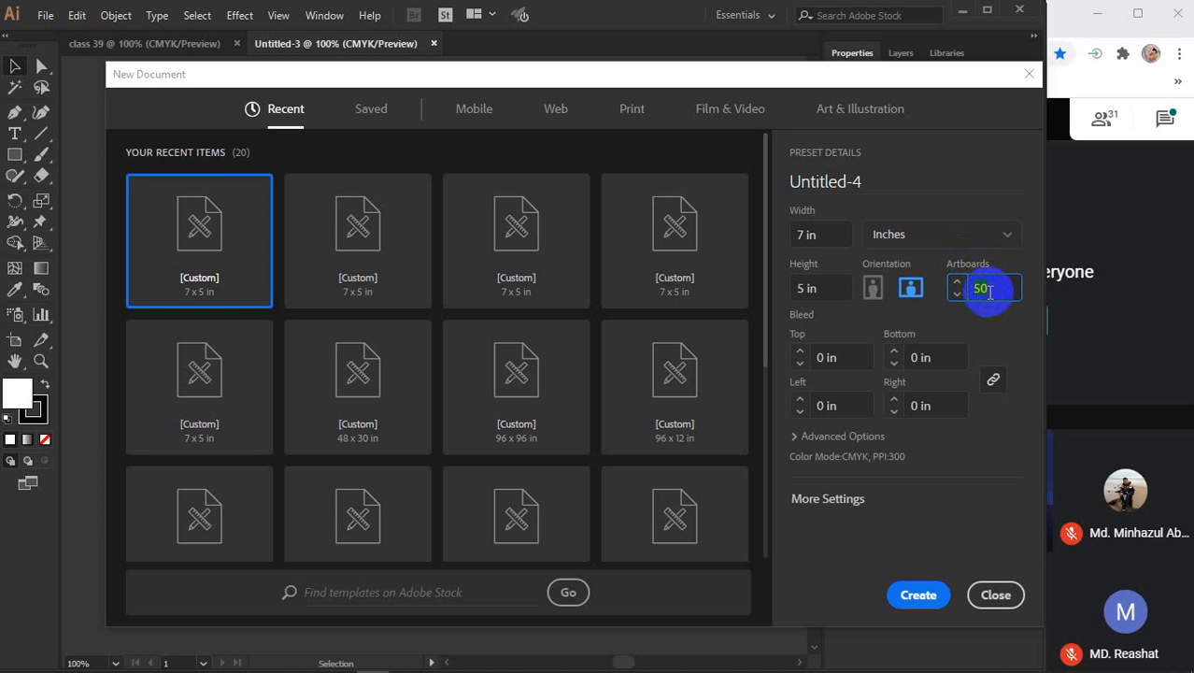
pyautogui.write('10')
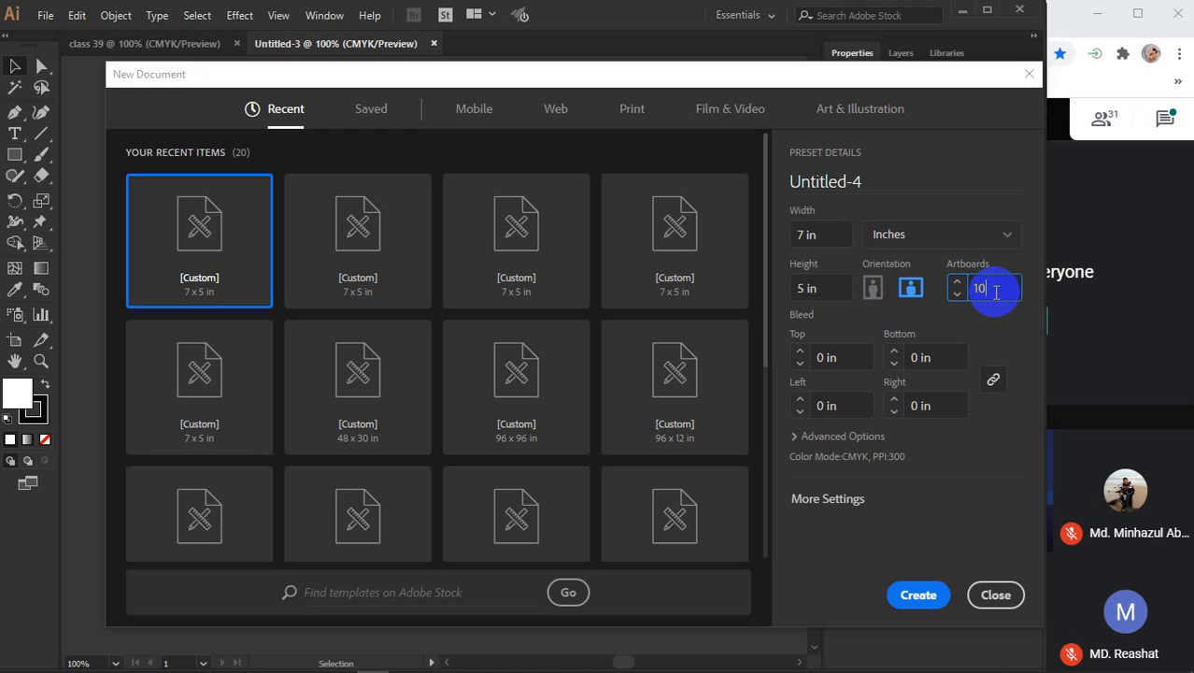
# Step: Open More Settings for the new document and examine the artboard count and arrangement options
pyautogui.click(830, 503)
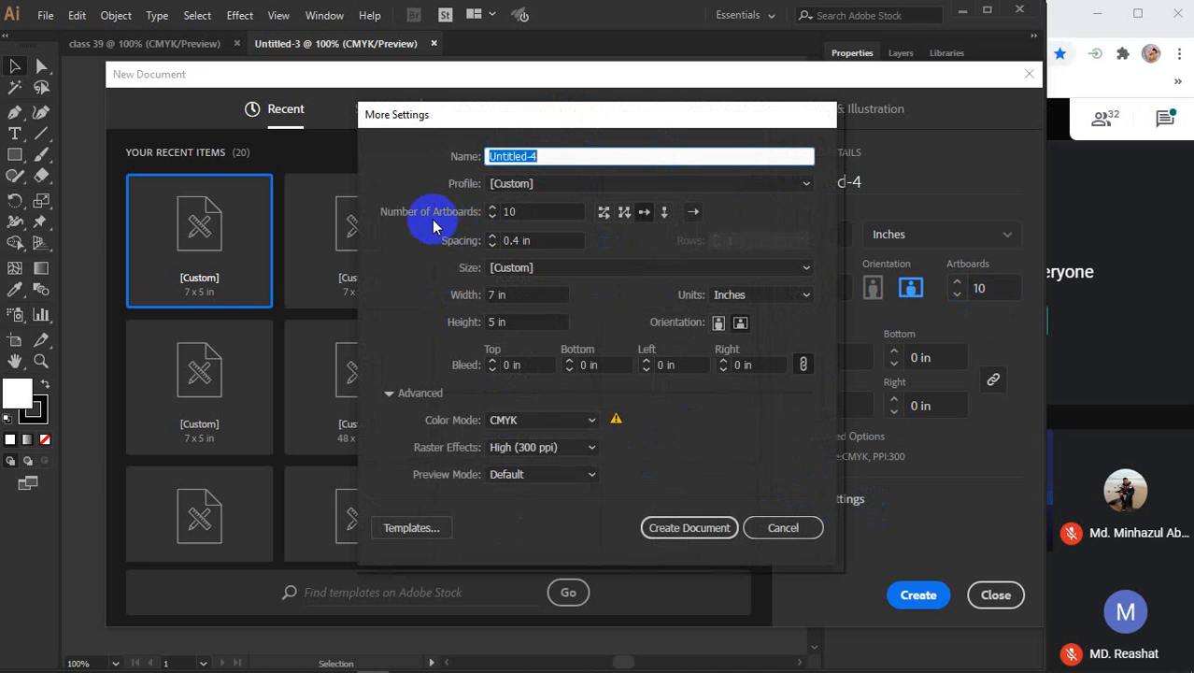
pyautogui.doubleClick(526, 214)
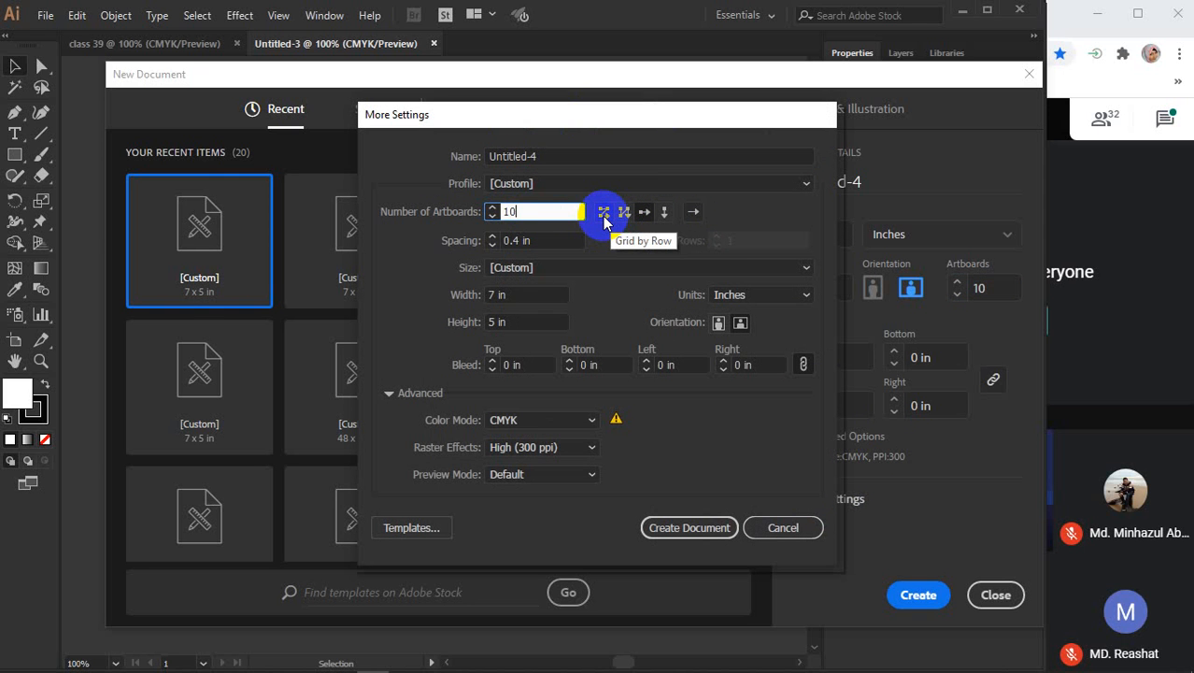
pyautogui.moveTo(528, 211); pyautogui.dragTo(496, 224)
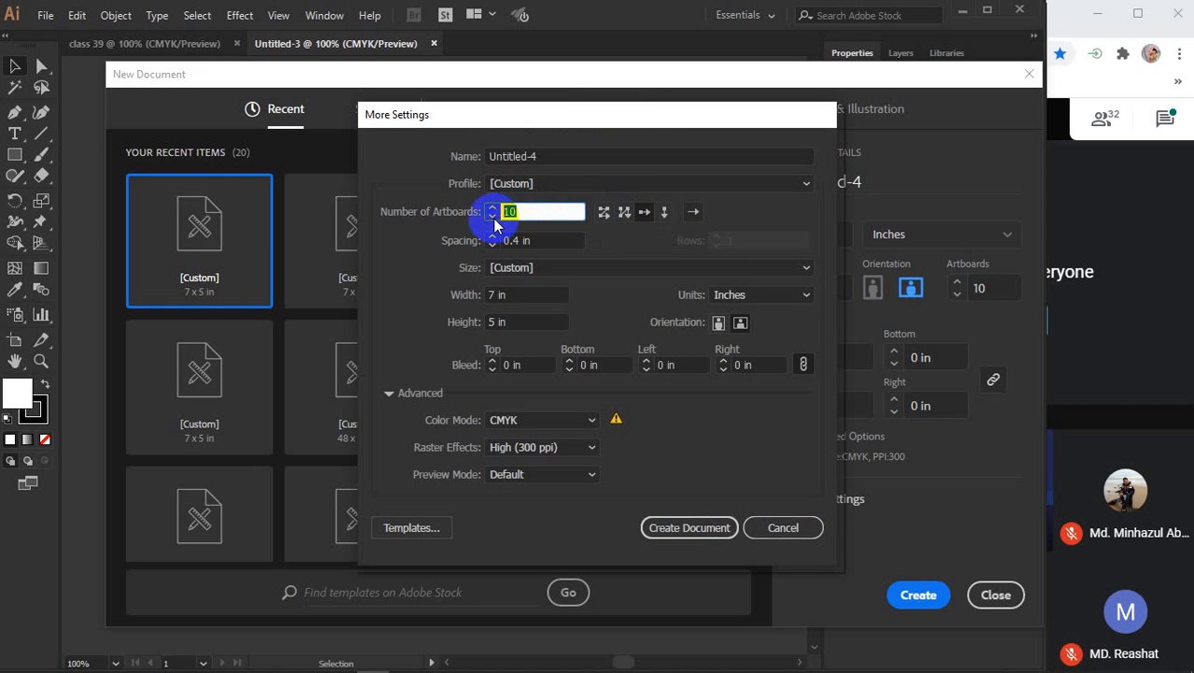
pyautogui.click(546, 208)
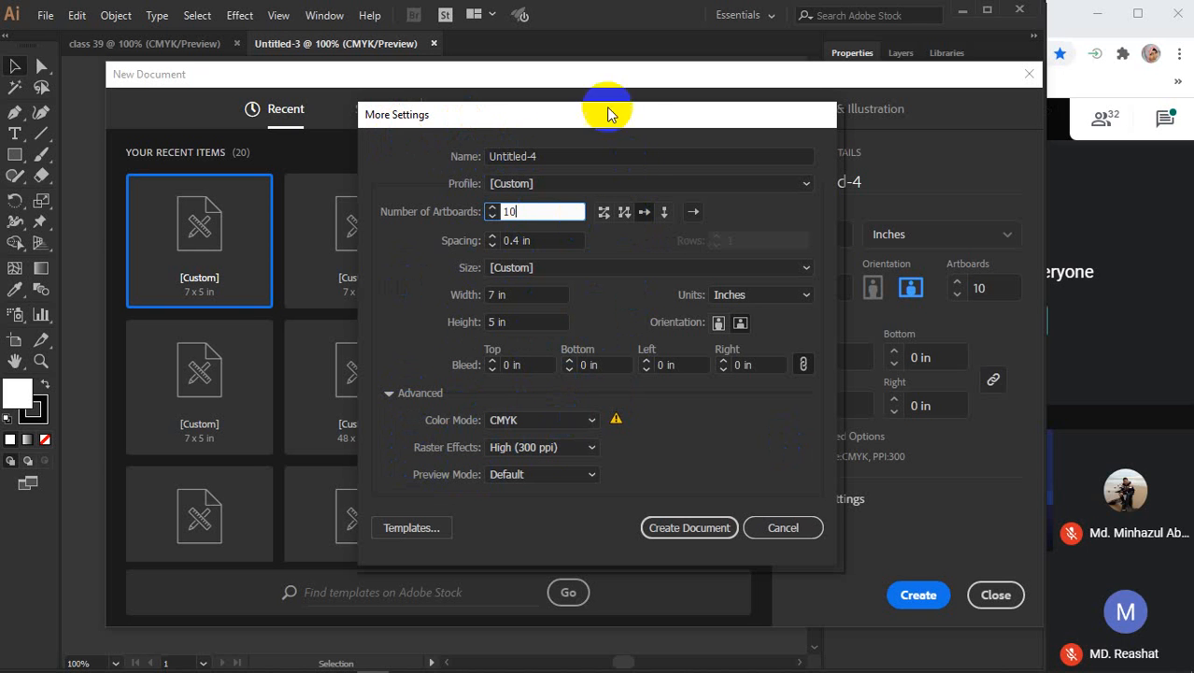
pyautogui.click(643, 212)
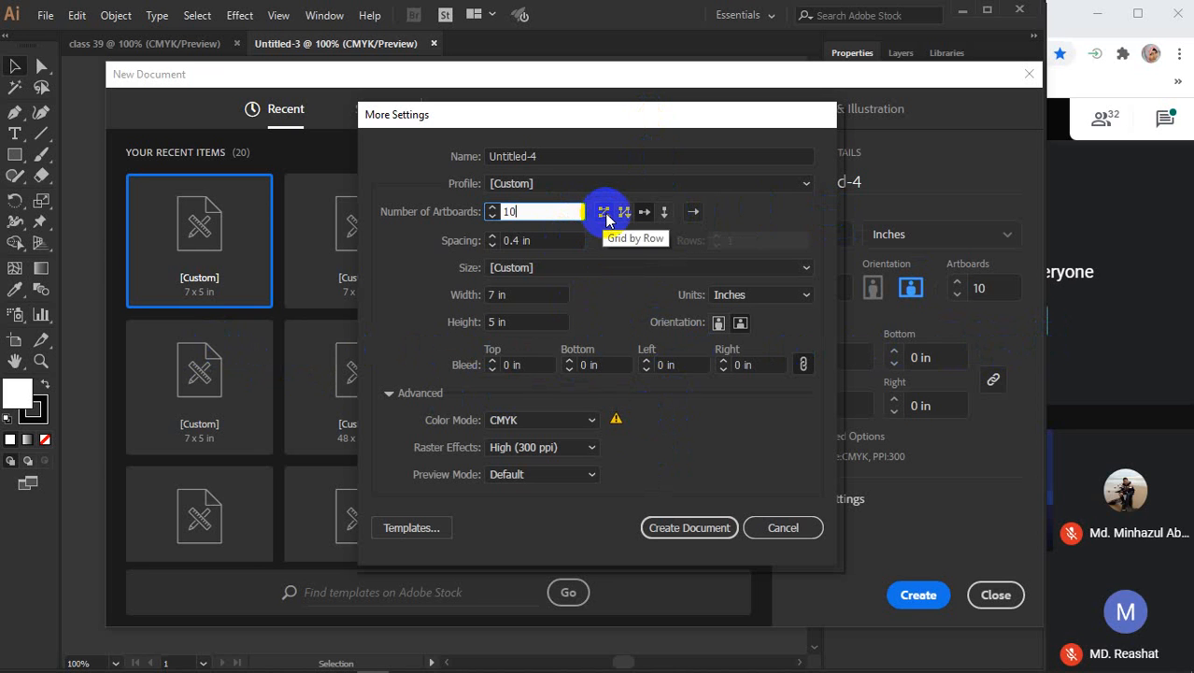
# Step: Try raising the artboard spacing to 1.2 in, and set it back to 0.4 in
pyautogui.moveTo(547, 240); pyautogui.dragTo(496, 238)
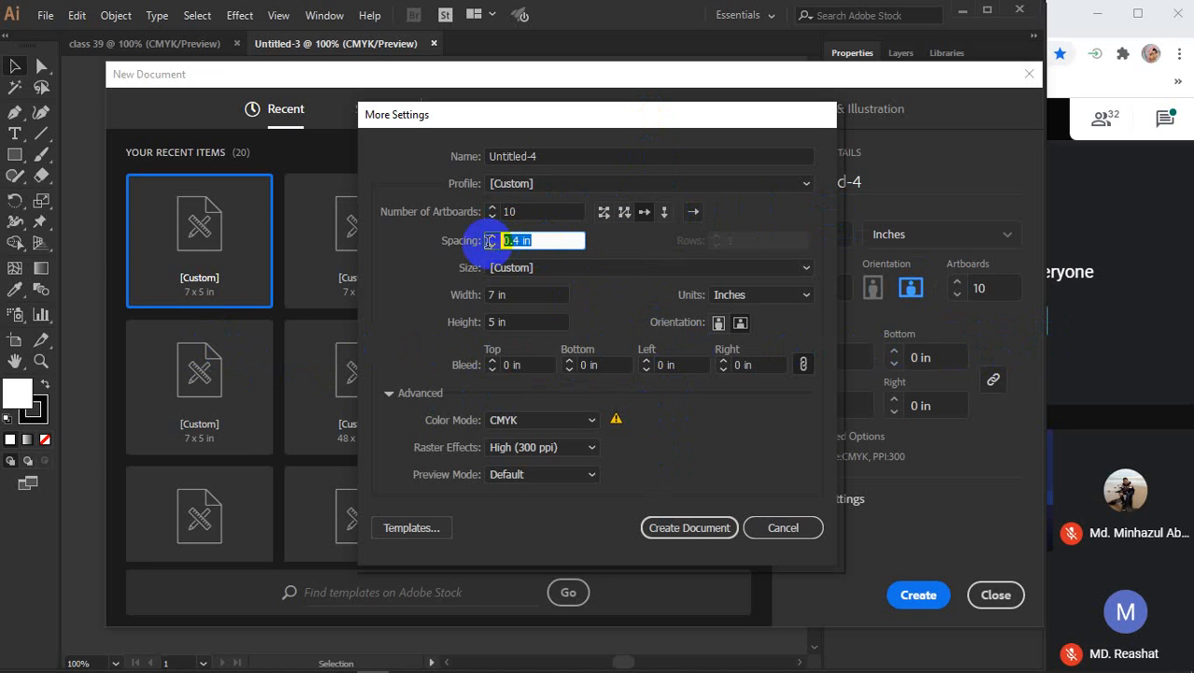
pyautogui.click(544, 238)
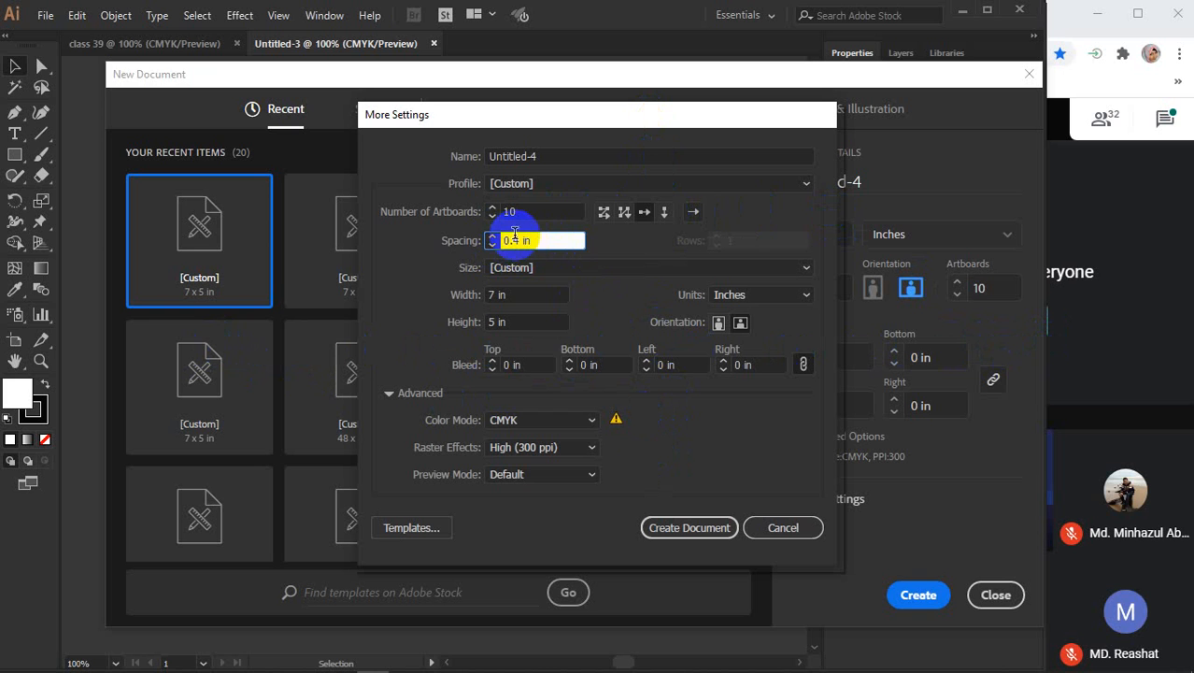
pyautogui.click(492, 236)
pyautogui.click(492, 236)
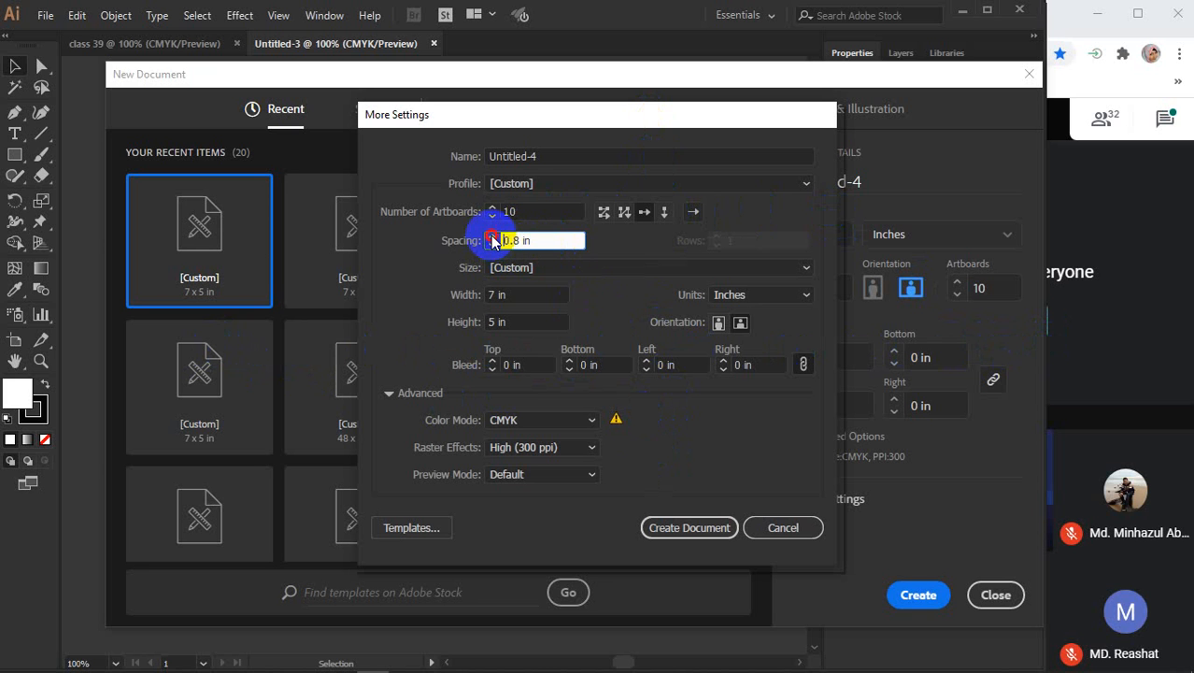
pyautogui.click(492, 236)
pyautogui.click(492, 236)
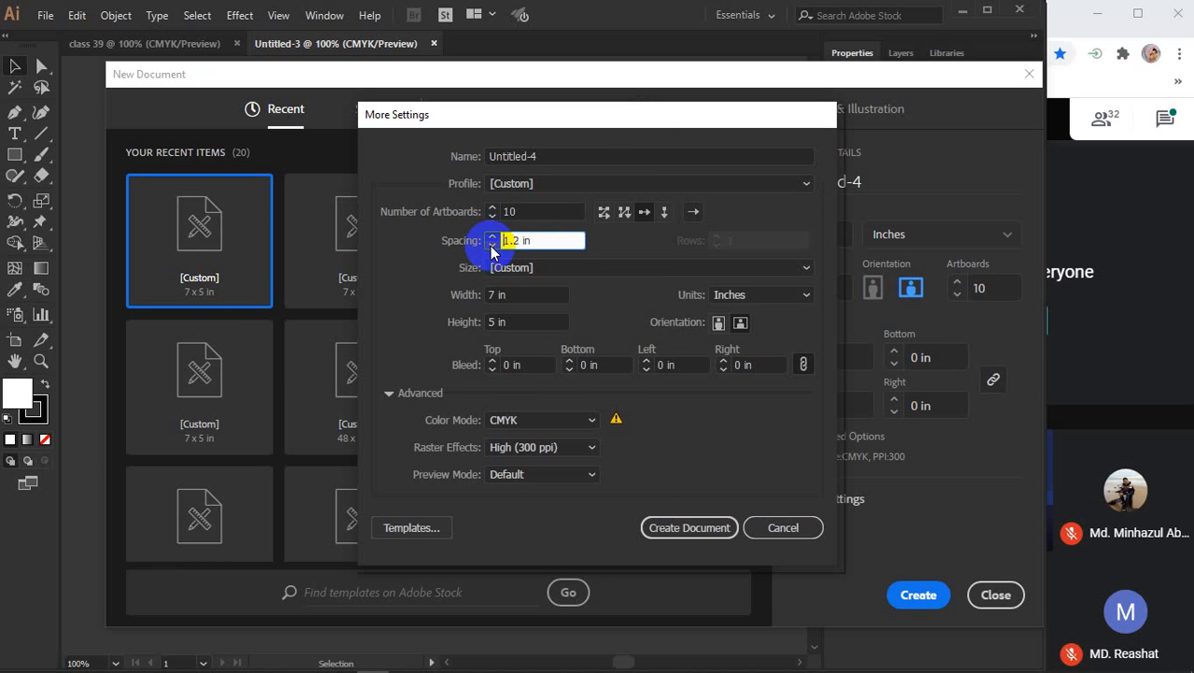
pyautogui.click(492, 245)
pyautogui.click(492, 245)
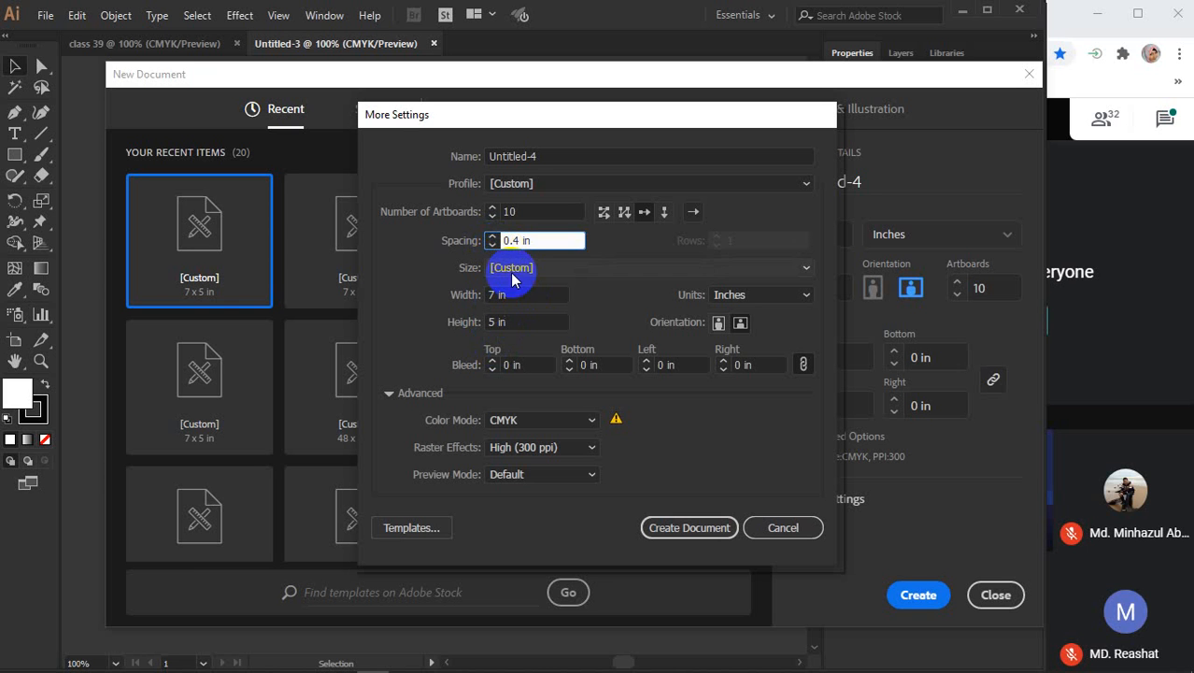
# Step: Arrange the ten artboards with the Grid by Row layout
pyautogui.click(602, 215)
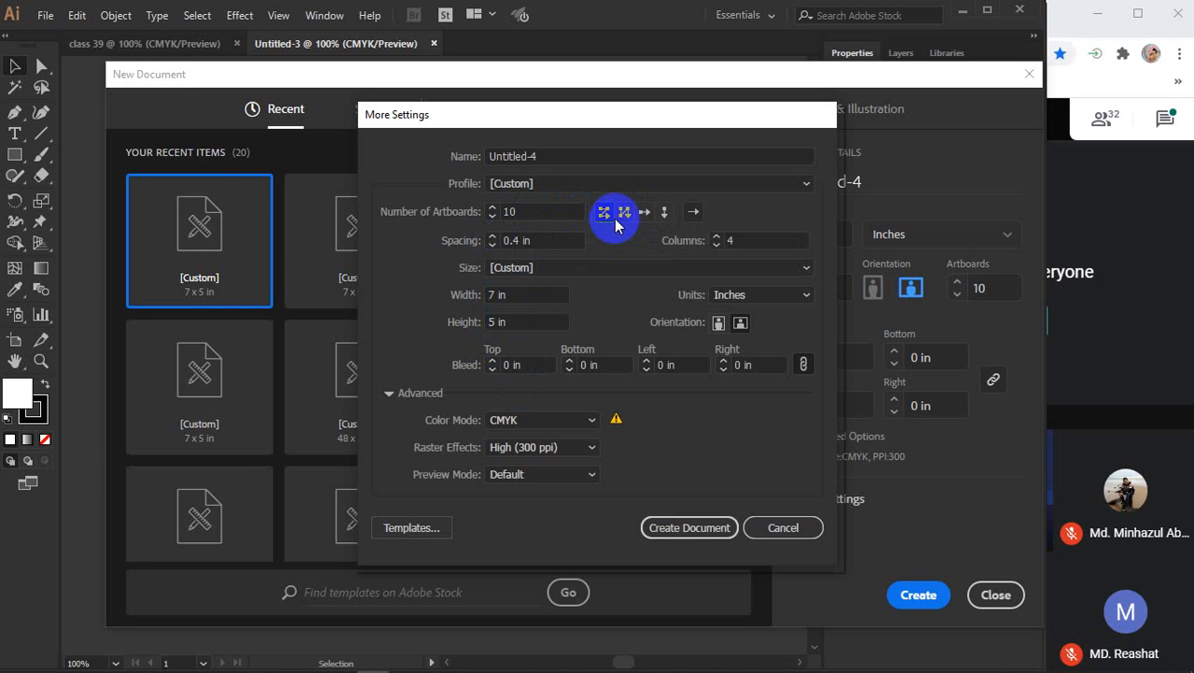
# Step: Try the Arrange by Row, right-to-left and Arrange by Column options for the ten artboards, and return to Grid by Row
pyautogui.click(644, 213)
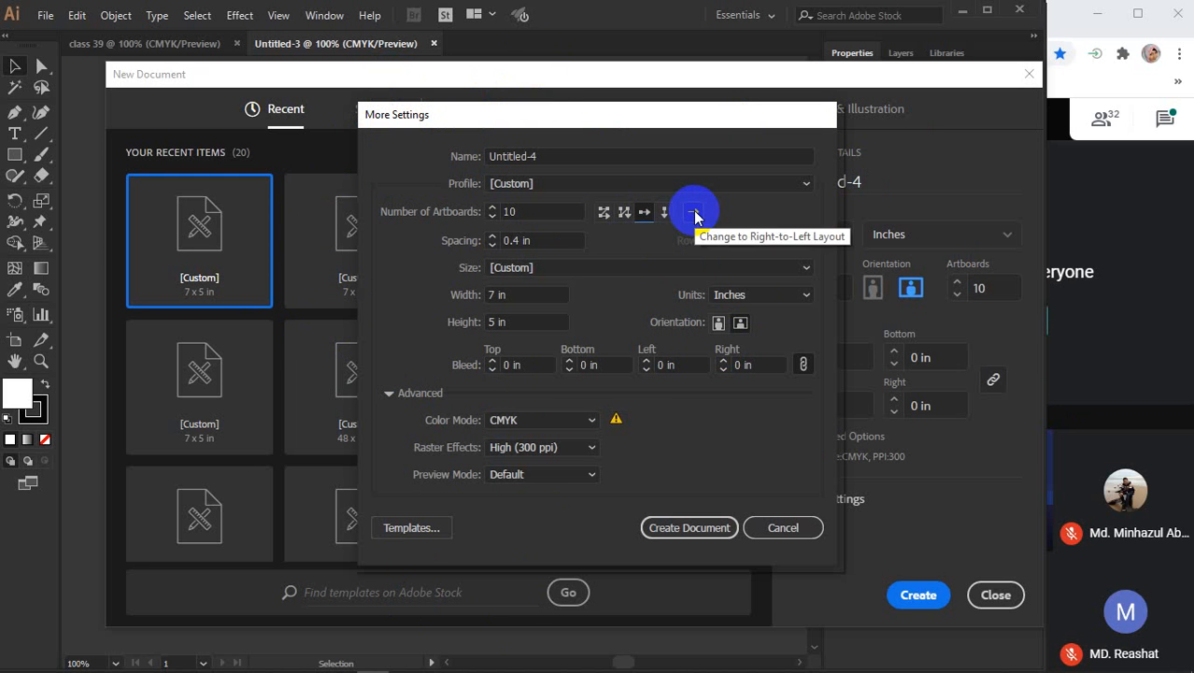
pyautogui.click(603, 210)
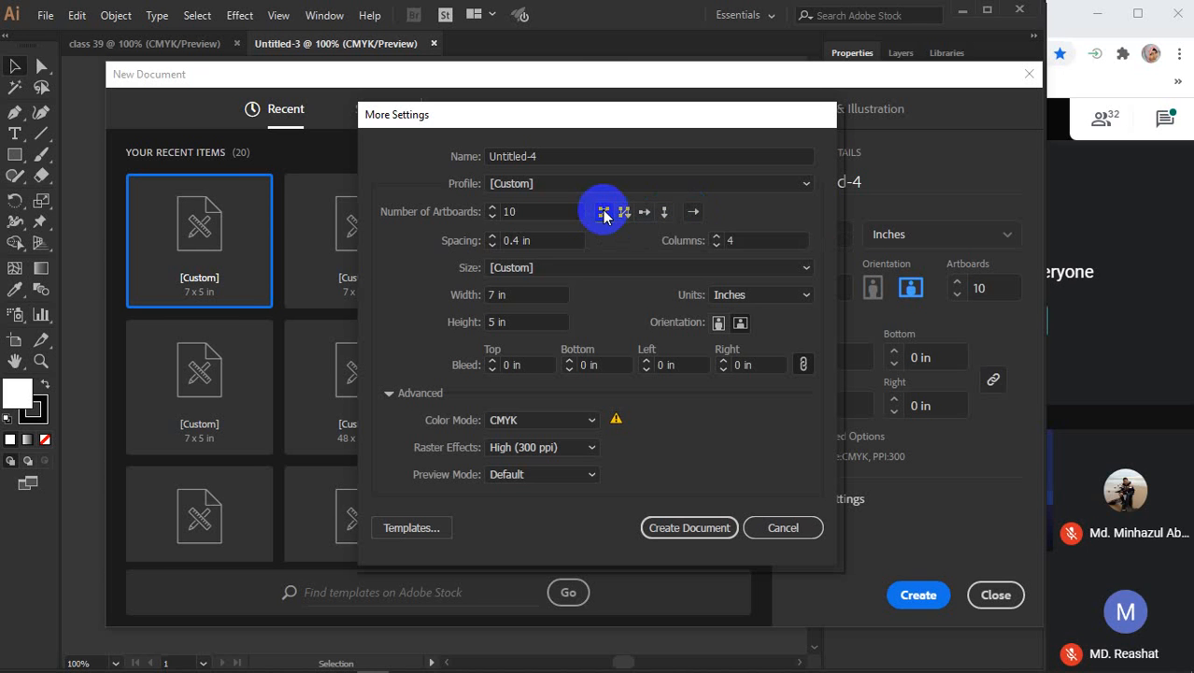
pyautogui.click(690, 214)
pyautogui.click(692, 214)
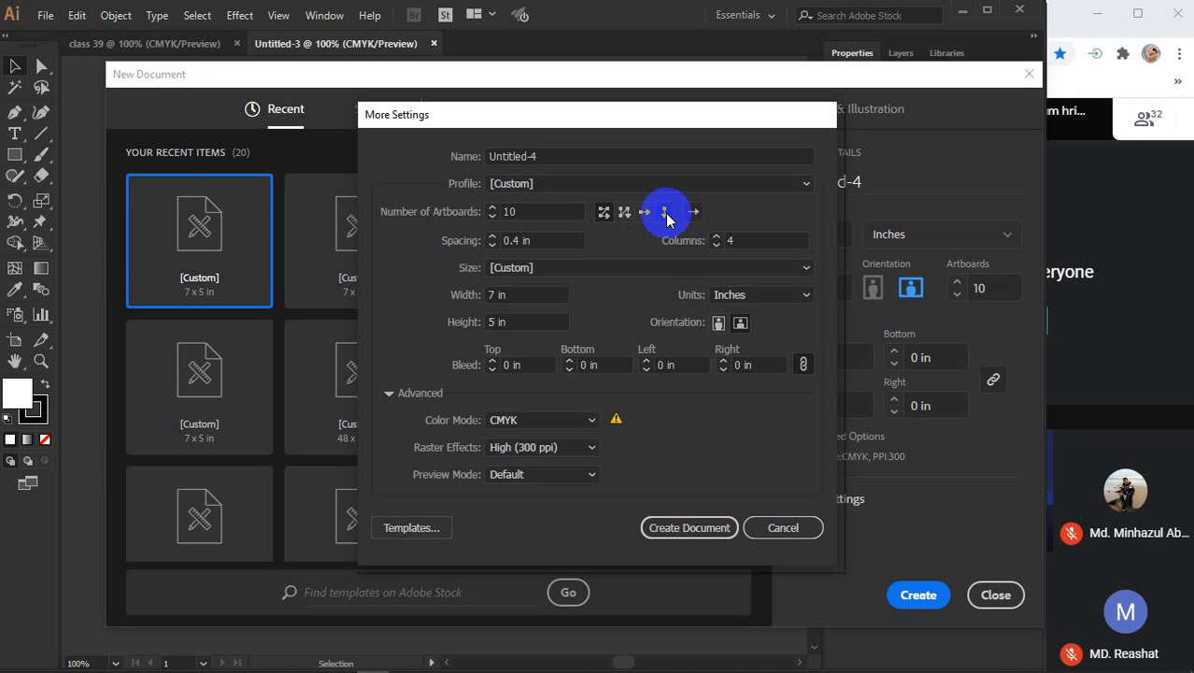
pyautogui.click(659, 214)
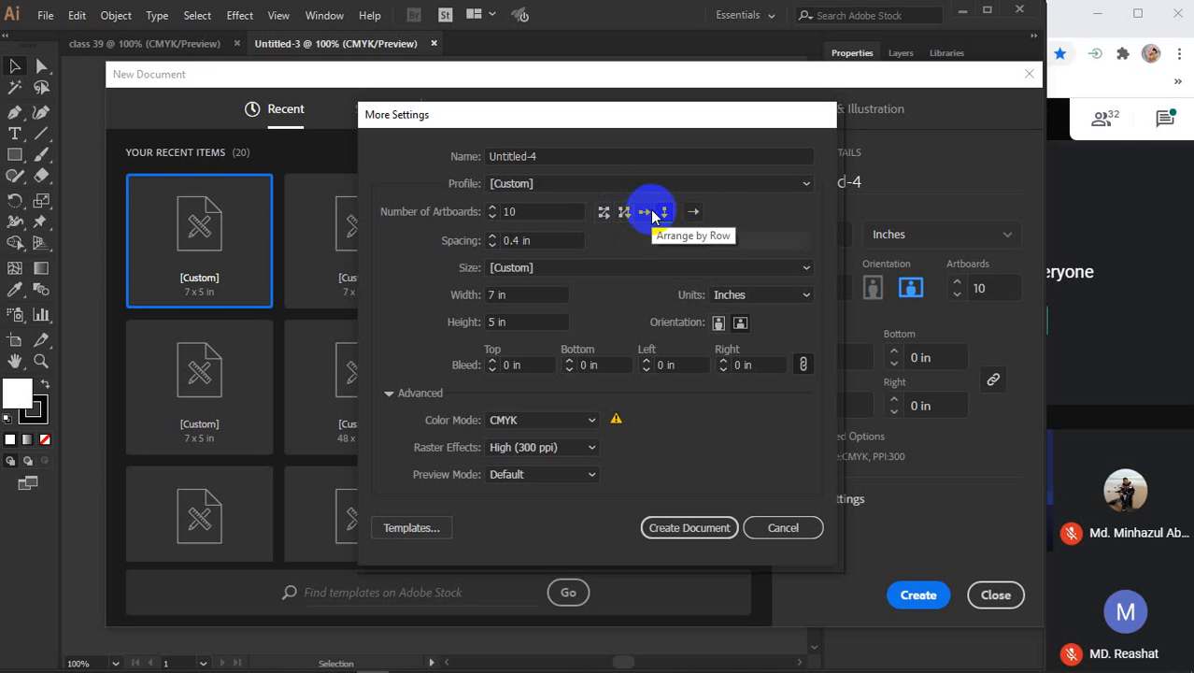
pyautogui.click(603, 213)
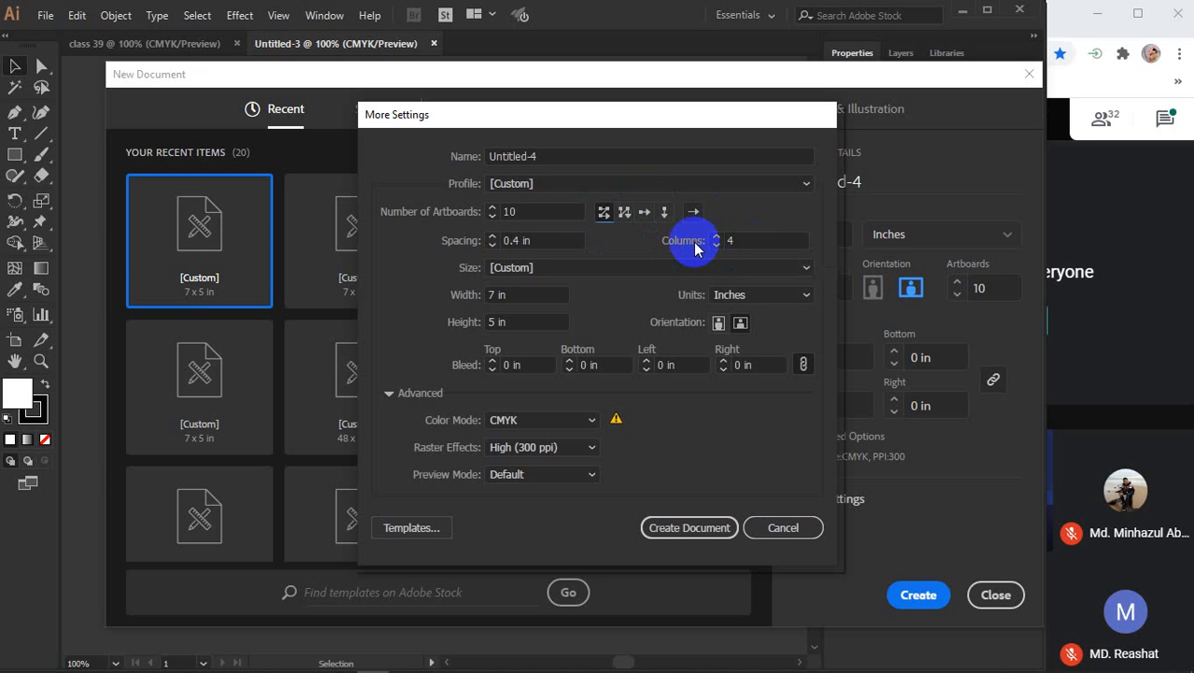
# Step: Set the artboard grid to 3 columns and create the document with its ten 7 x 5 in artboards
pyautogui.doubleClick(522, 212)
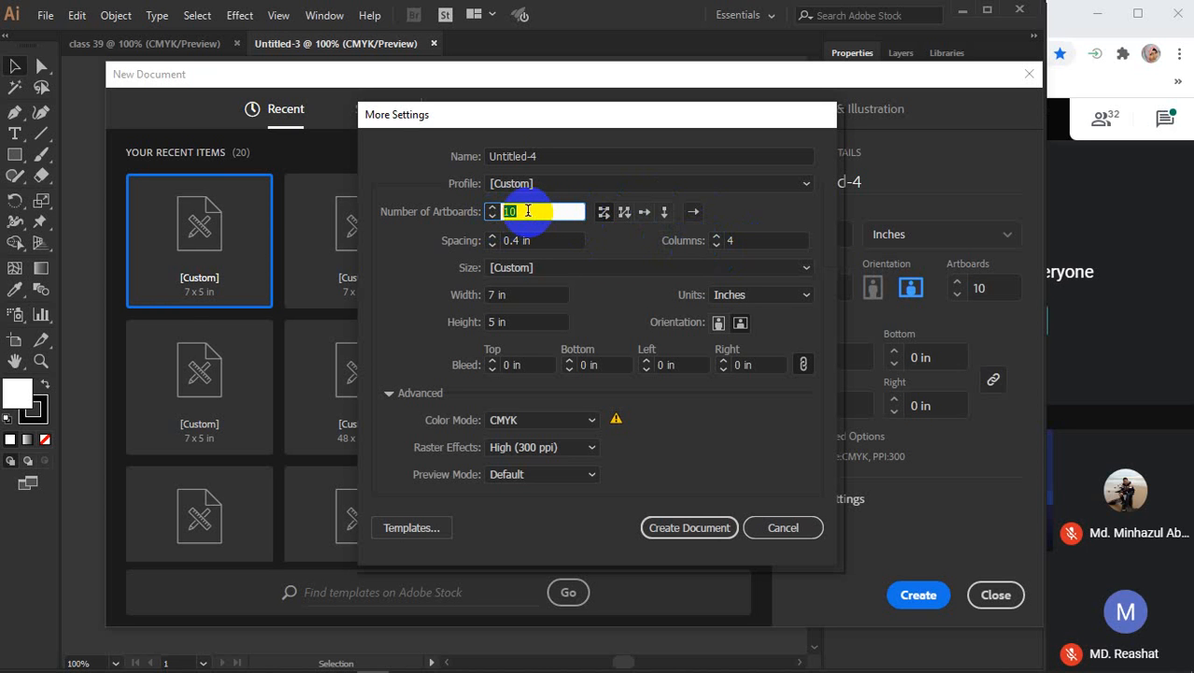
pyautogui.doubleClick(736, 241)
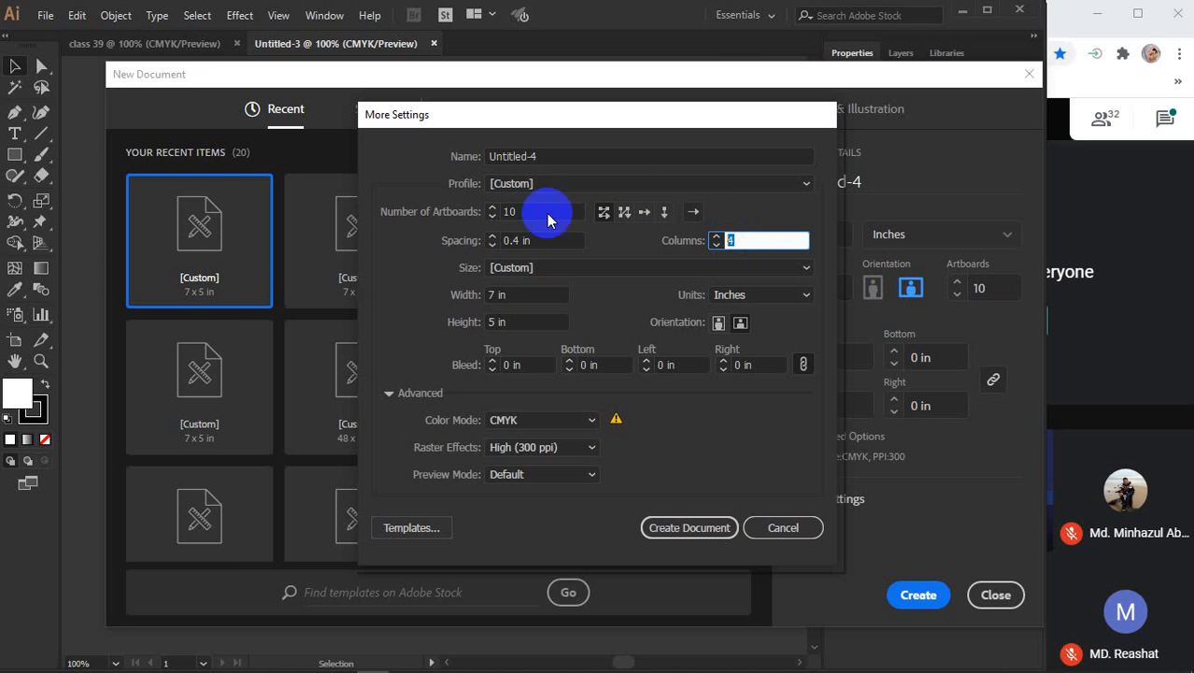
pyautogui.doubleClick(754, 240)
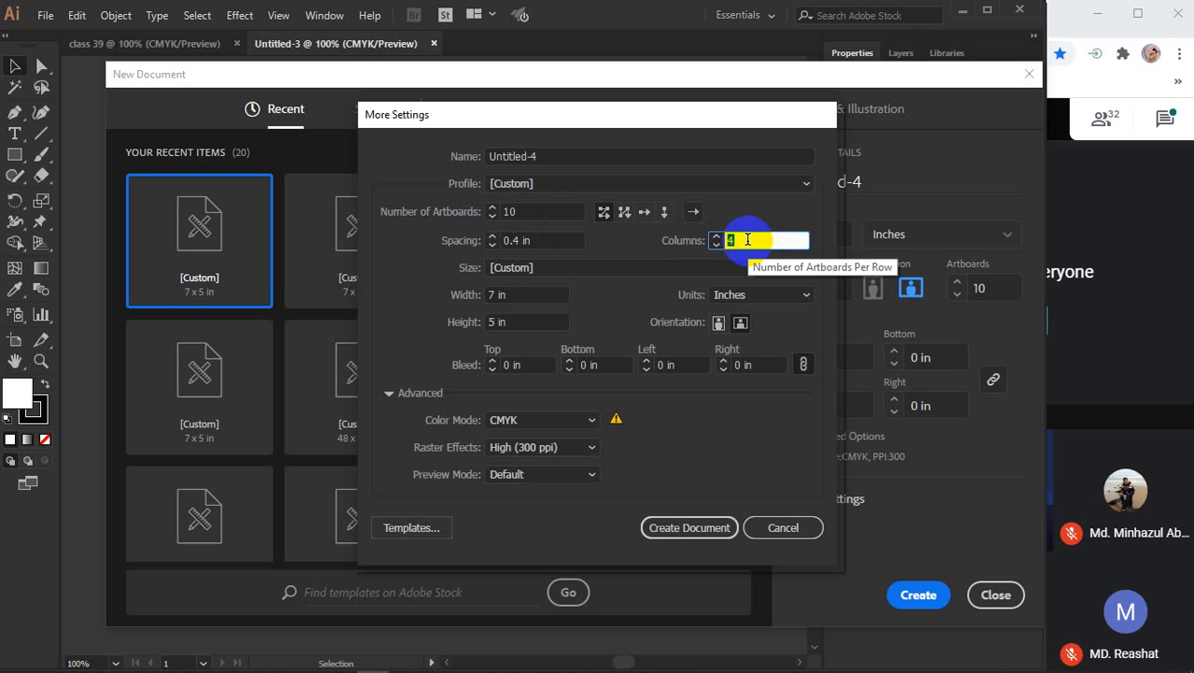
pyautogui.write('3')
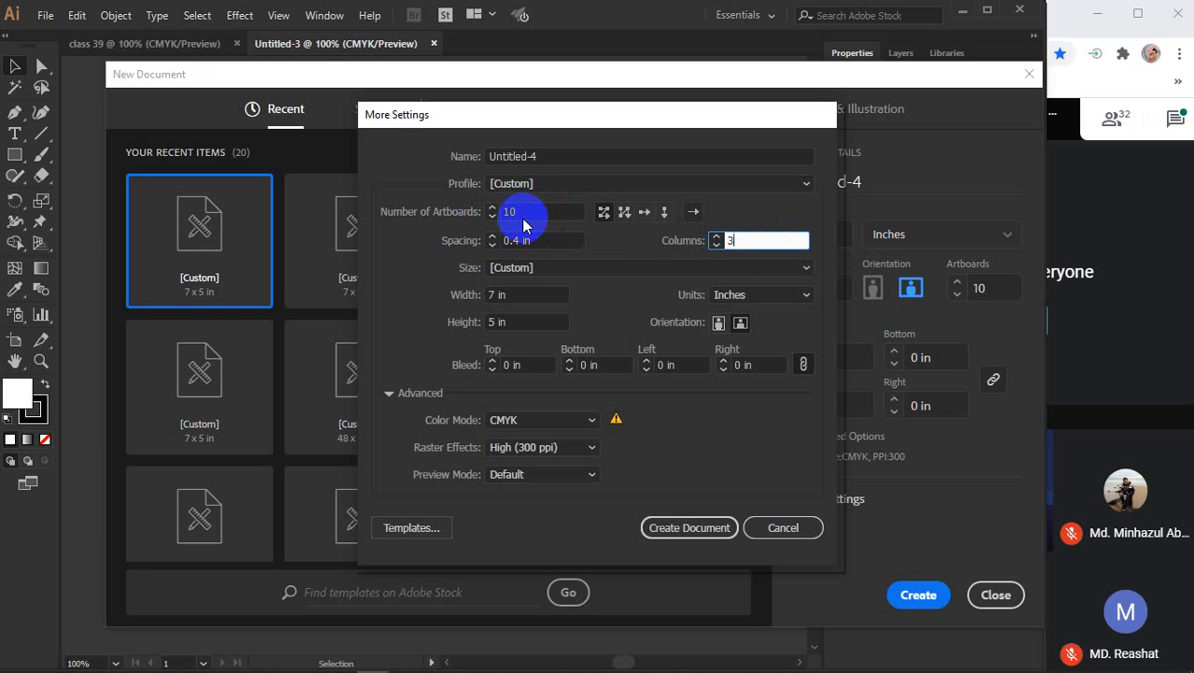
pyautogui.moveTo(786, 243); pyautogui.dragTo(729, 241)
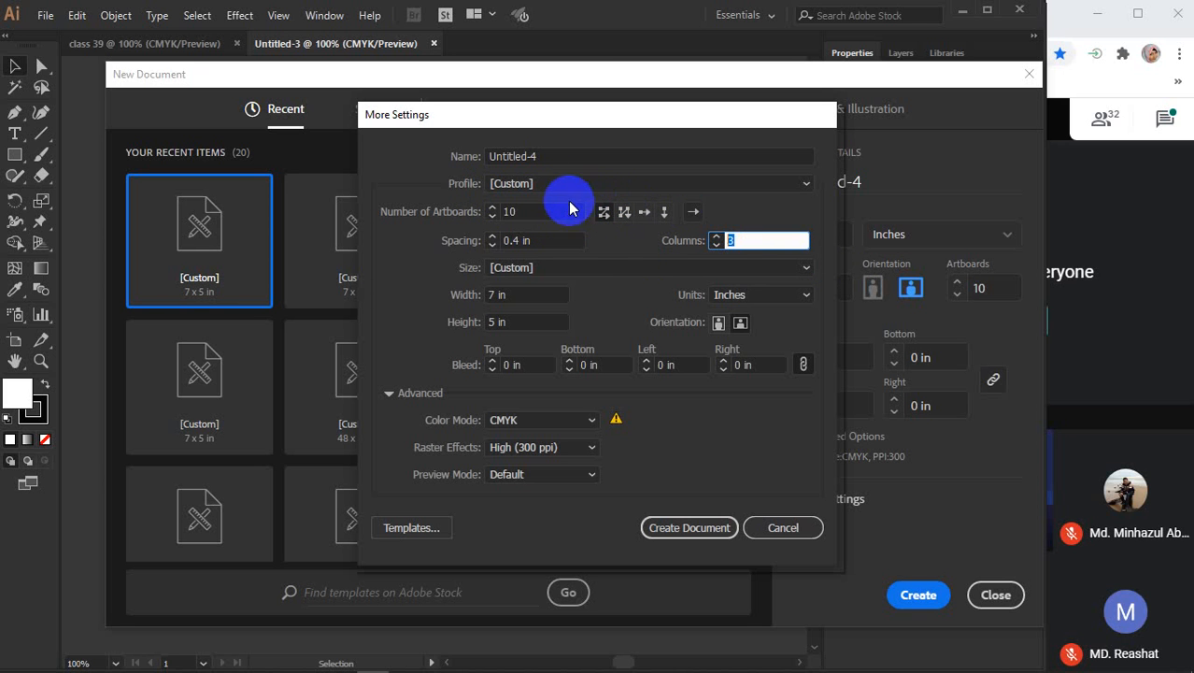
pyautogui.click(738, 239)
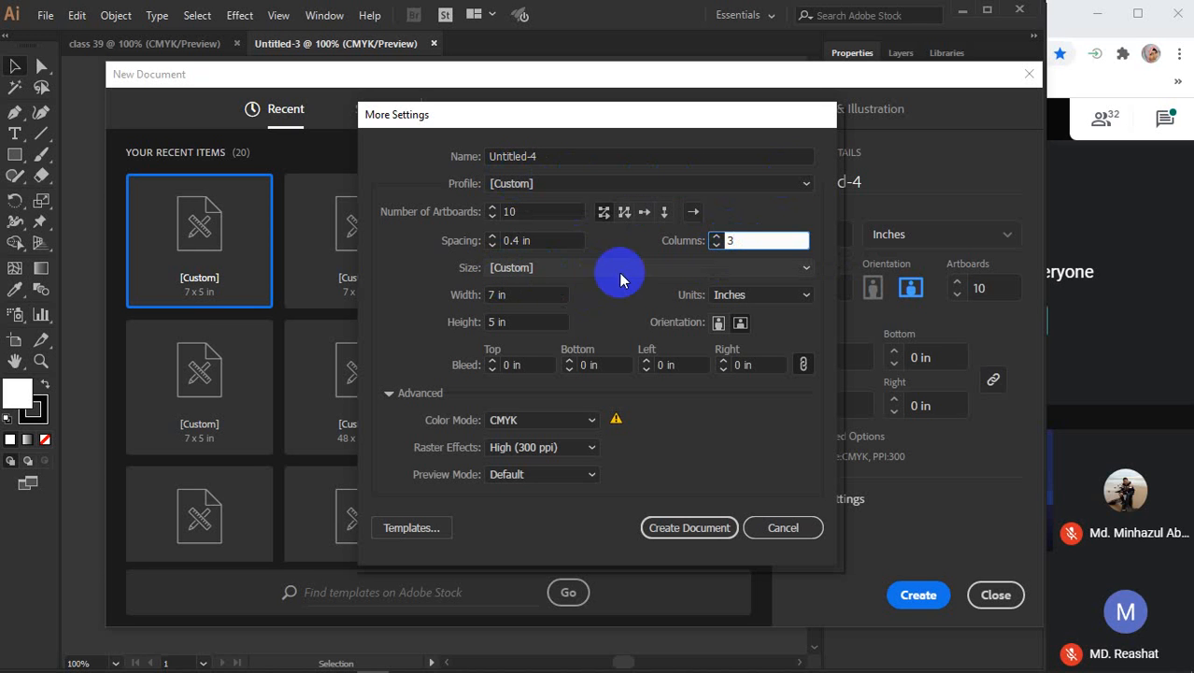
pyautogui.click(700, 526)
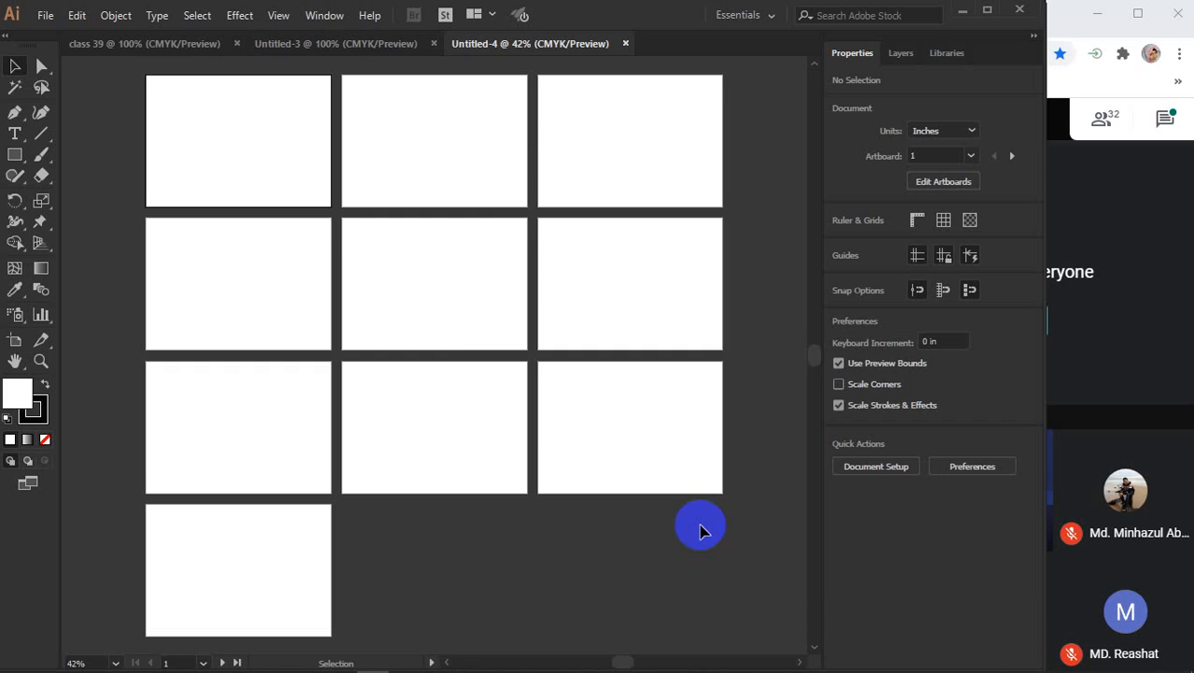
pyautogui.scroll(-1, 458, 353)
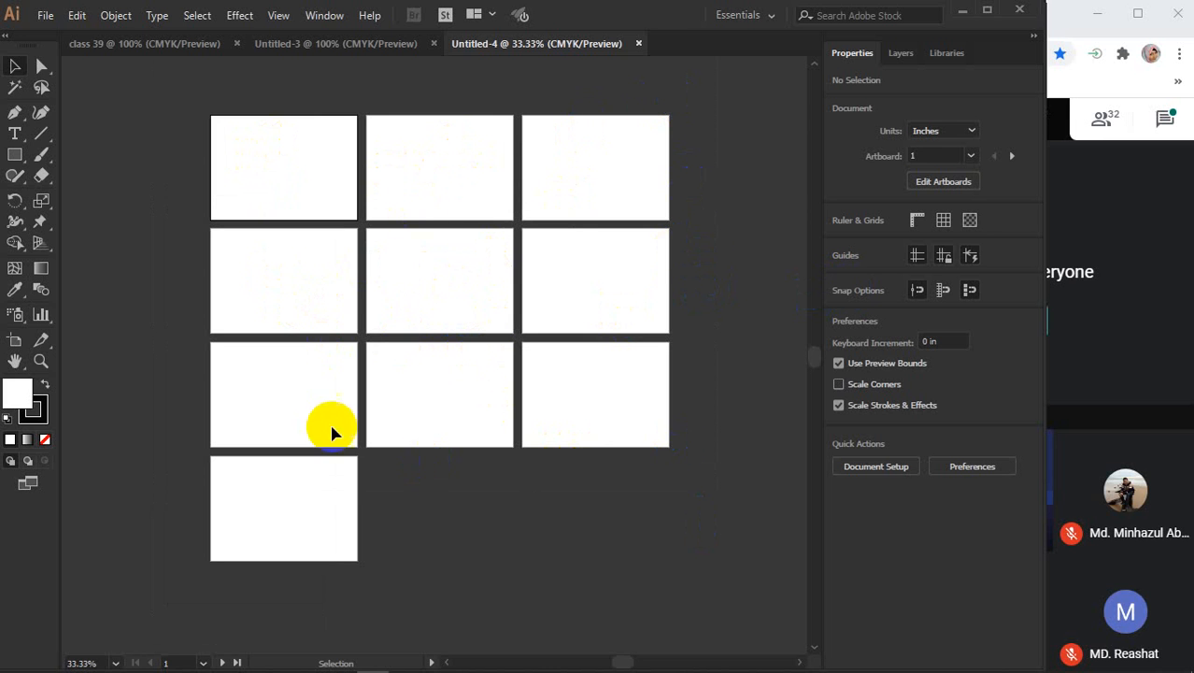
pyautogui.press('a')
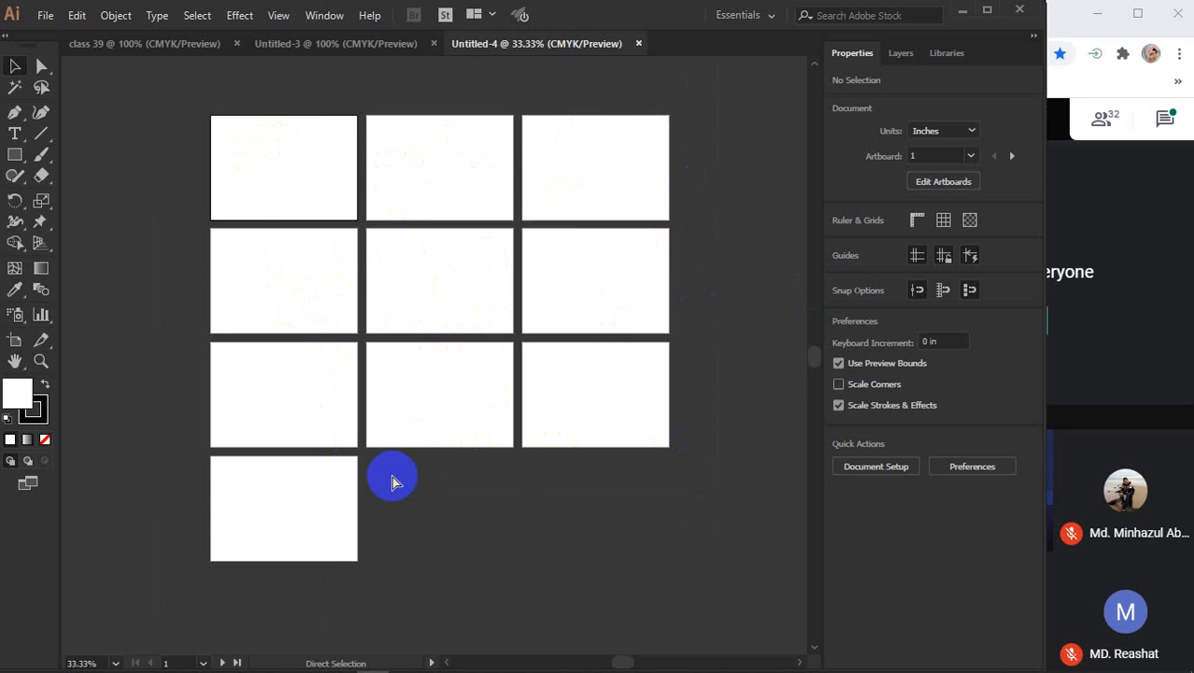
# Step: Create another 7 x 5 in document with ten artboards in three columns, using the right-to-left layout, and examine the artboard arrangement
pyautogui.hotkey('ctrl', 'n')
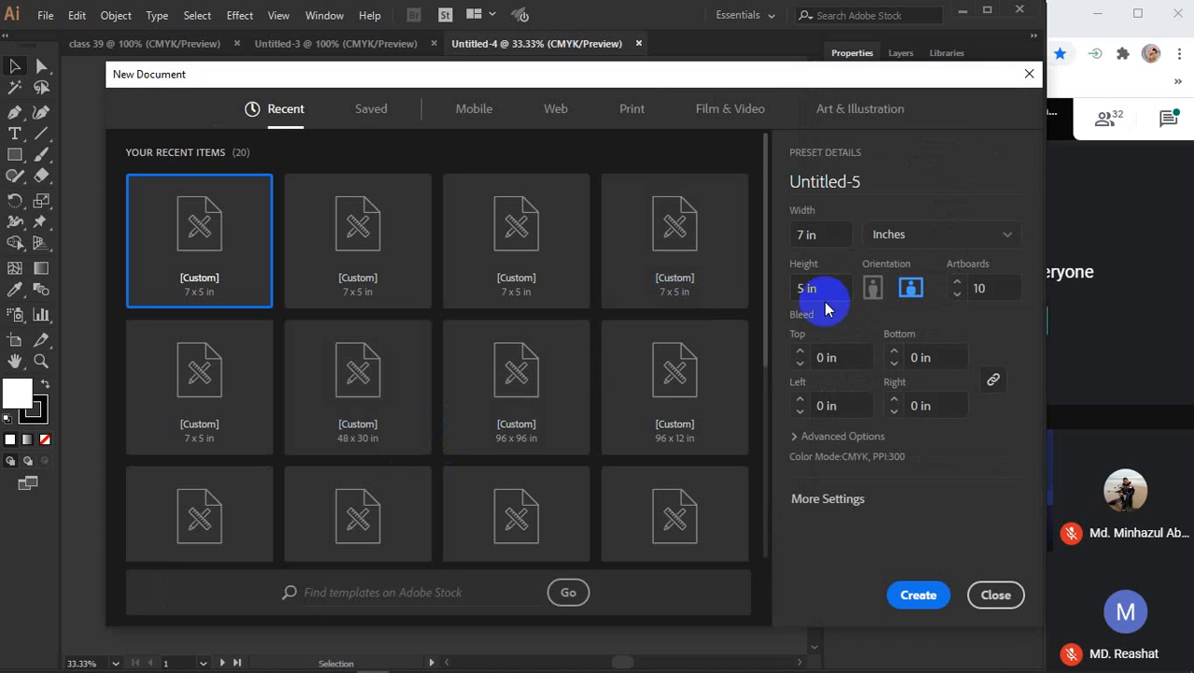
pyautogui.click(826, 501)
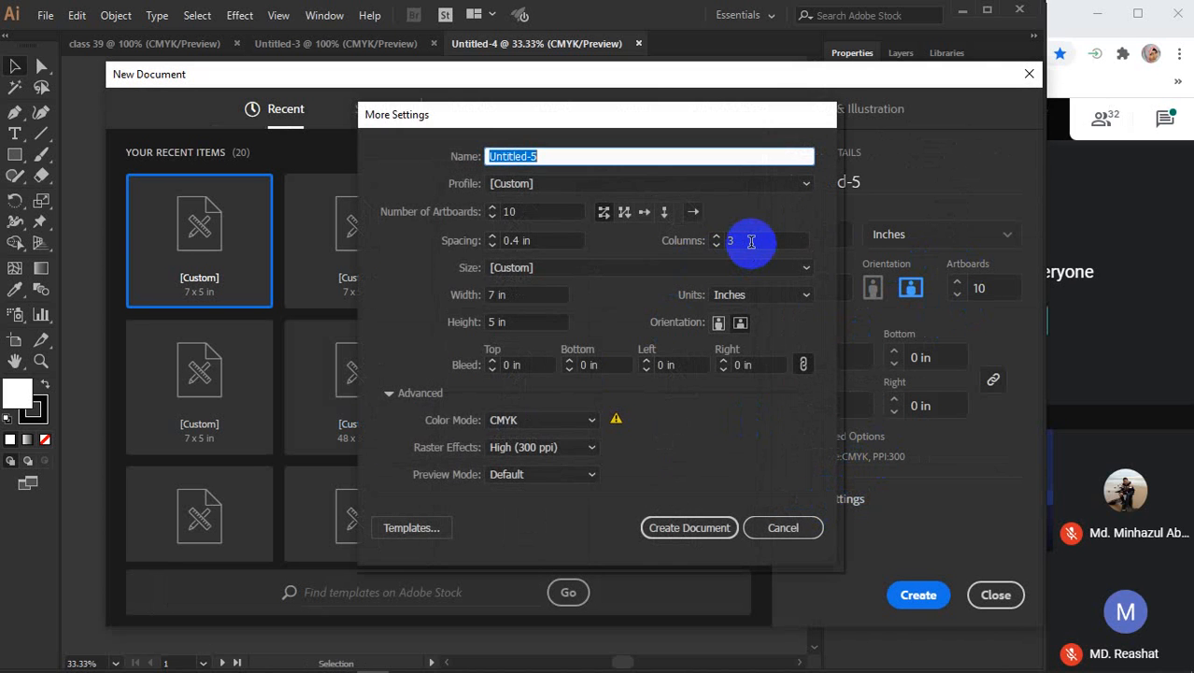
pyautogui.click(692, 213)
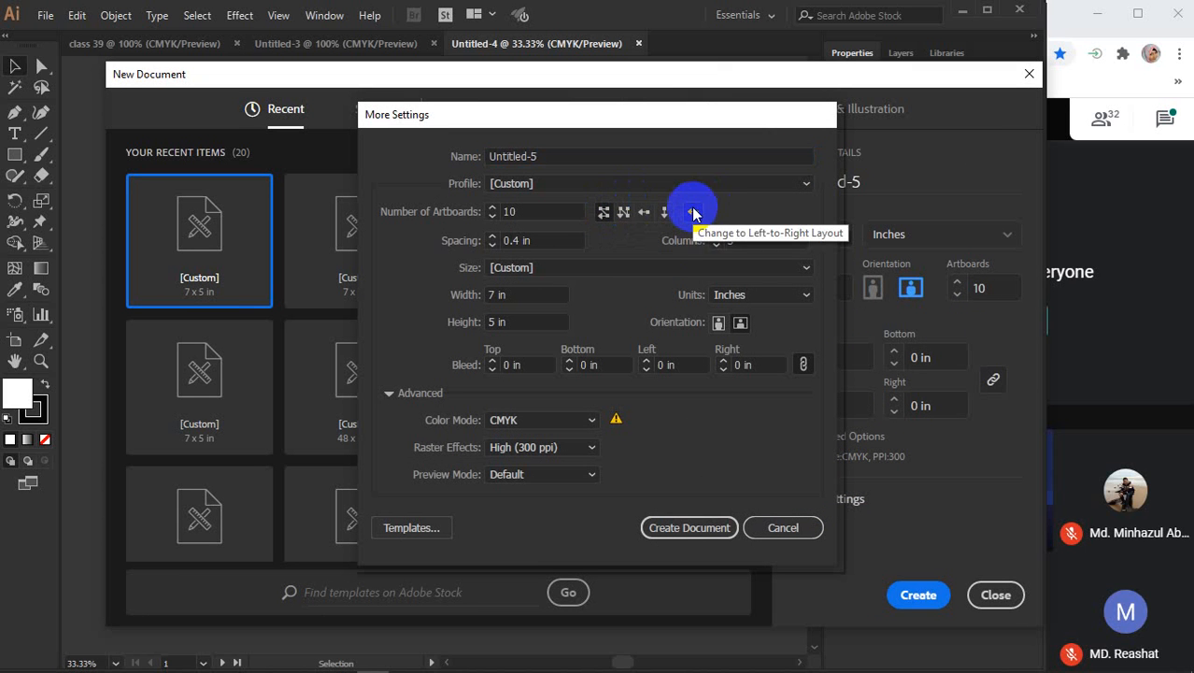
pyautogui.click(682, 527)
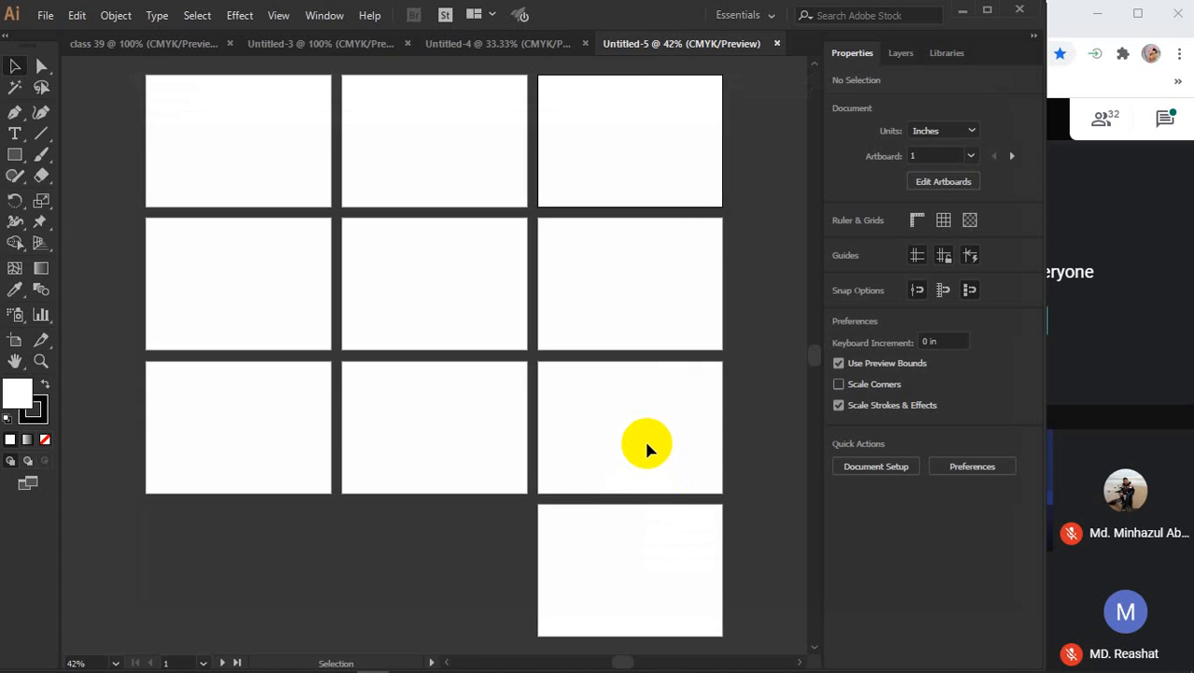
pyautogui.scroll(-1, 644, 436)
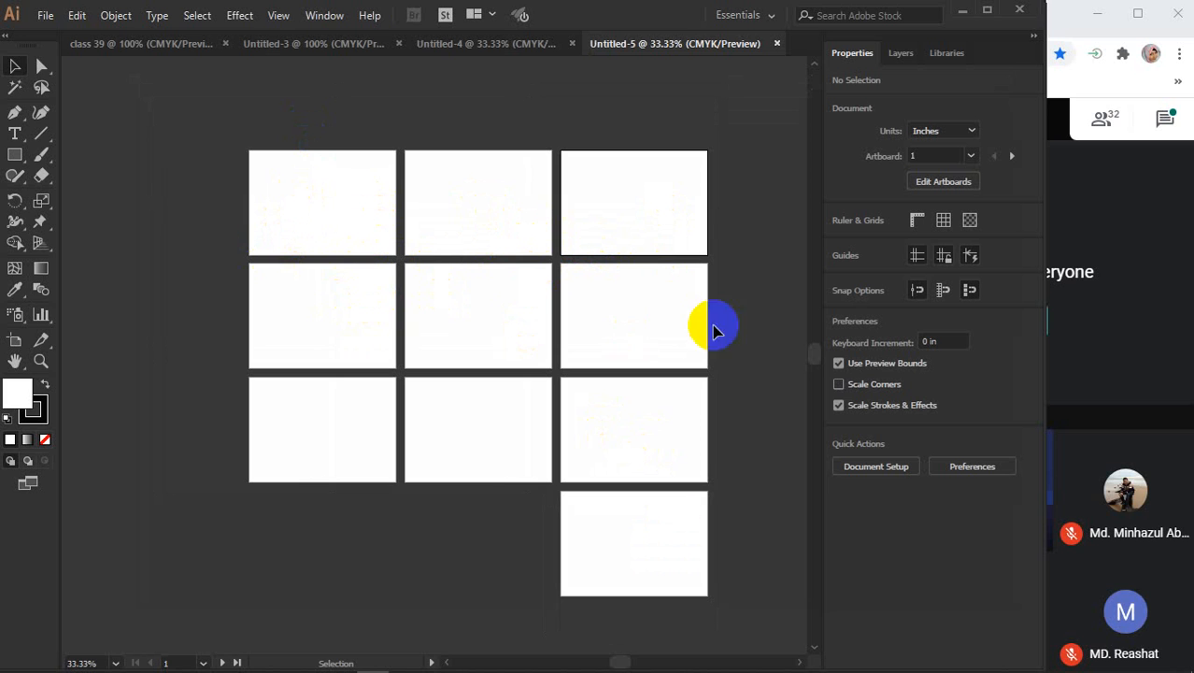
pyautogui.moveTo(346, 523); pyautogui.dragTo(477, 542)
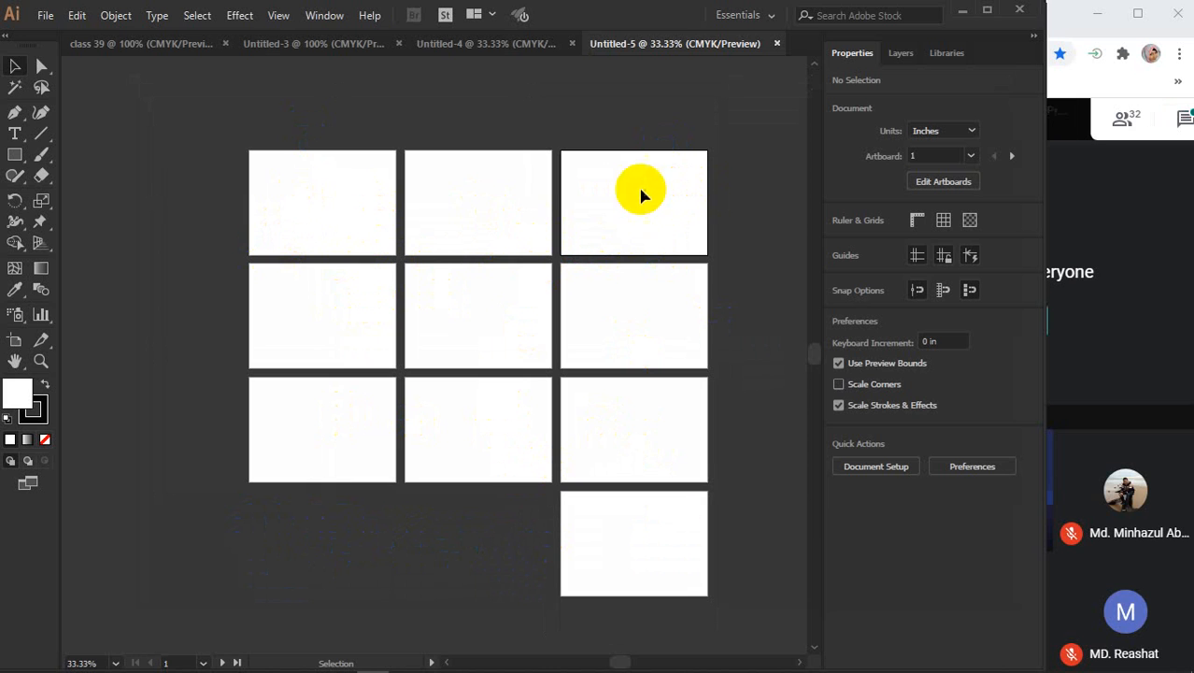
pyautogui.click(753, 269)
pyautogui.moveTo(243, 287); pyautogui.dragTo(724, 404)
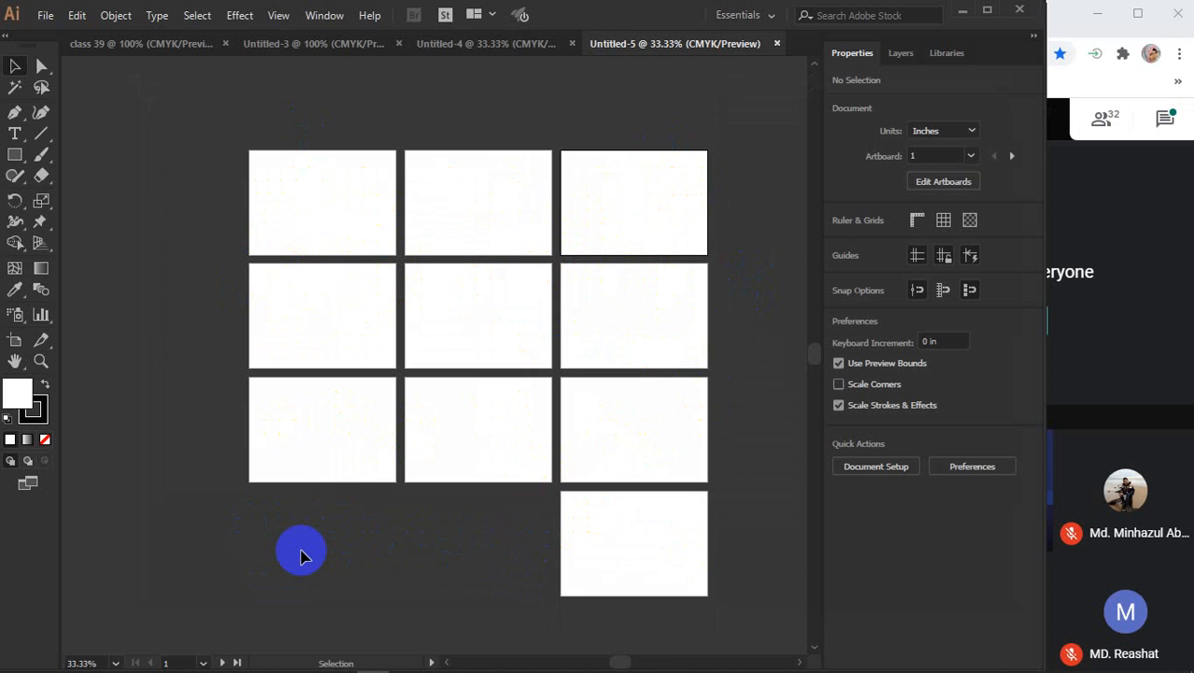
# Step: Create another ten-artboard document with the left-to-right layout, arranged as Grid by Column with 3 rows
pyautogui.press('ctrl')
pyautogui.hotkey('ctrl', 'n')
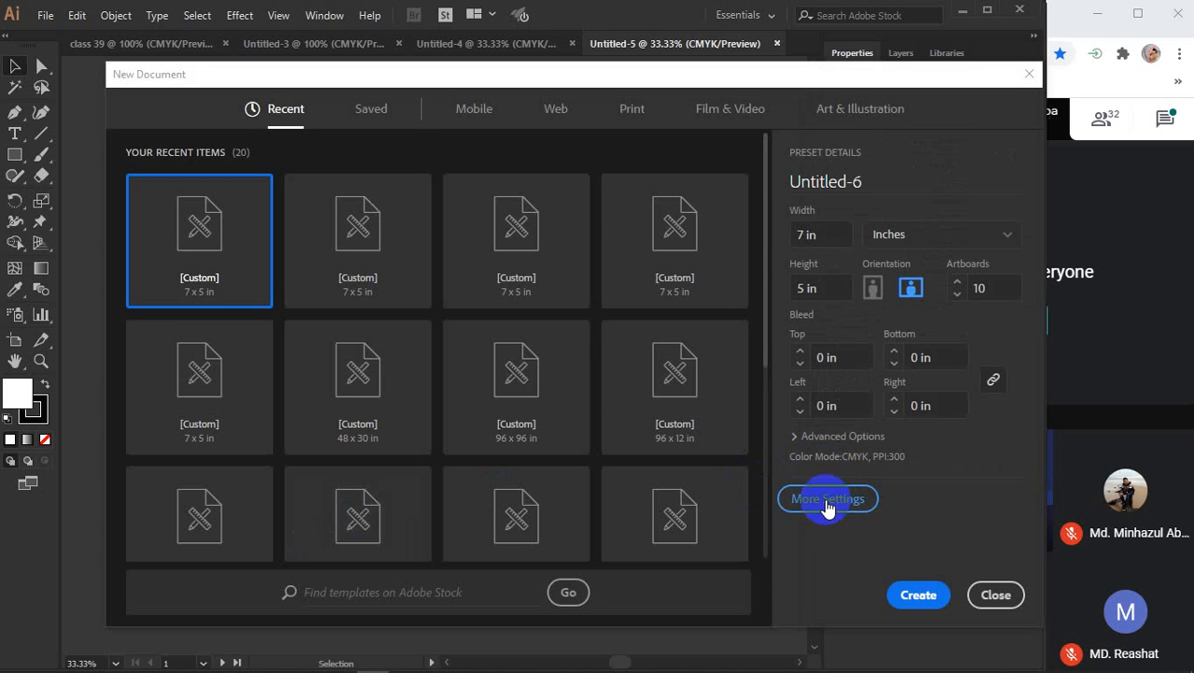
pyautogui.click(826, 500)
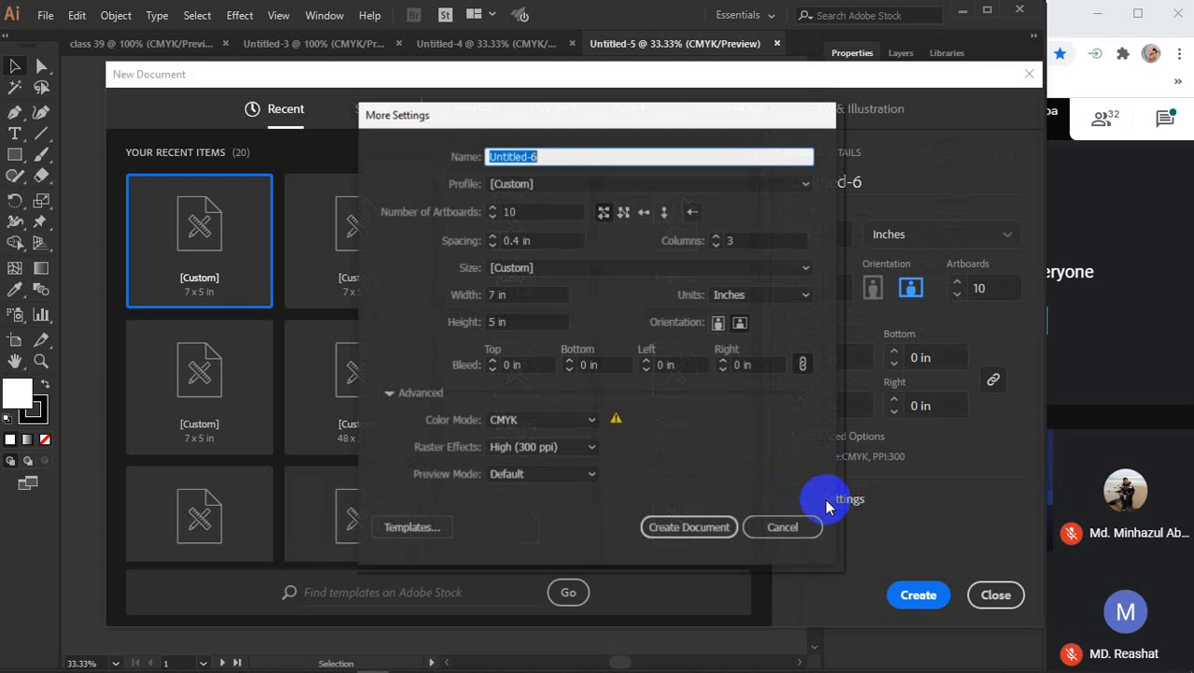
pyautogui.click(693, 211)
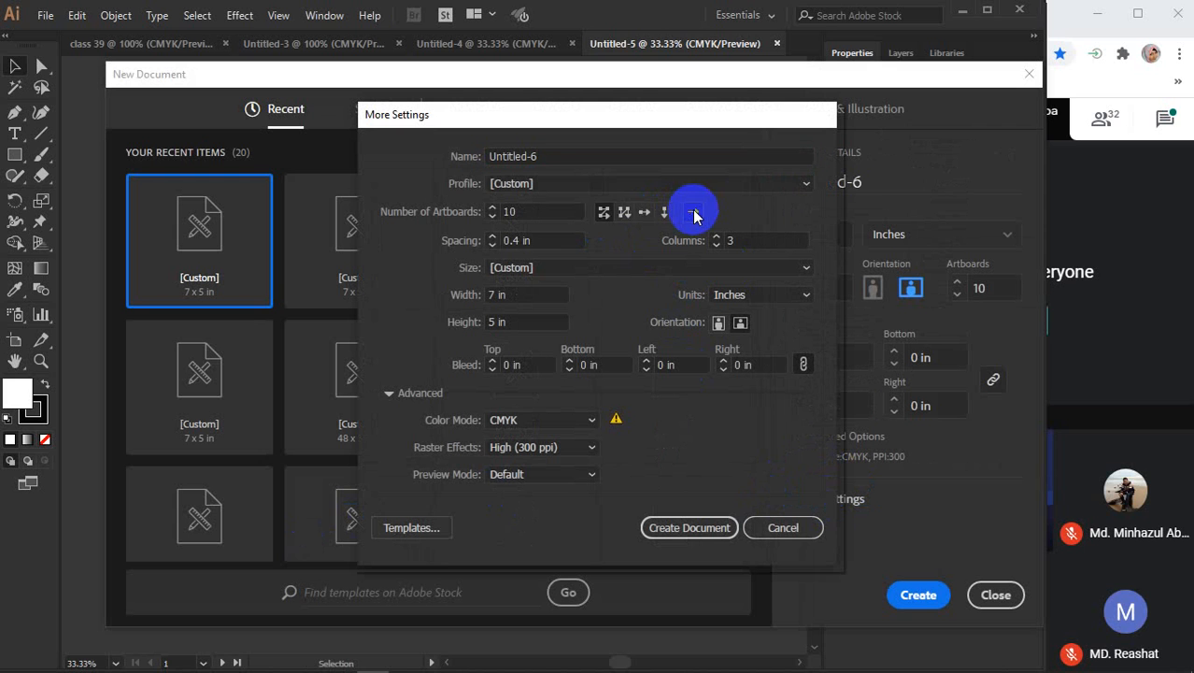
pyautogui.click(624, 214)
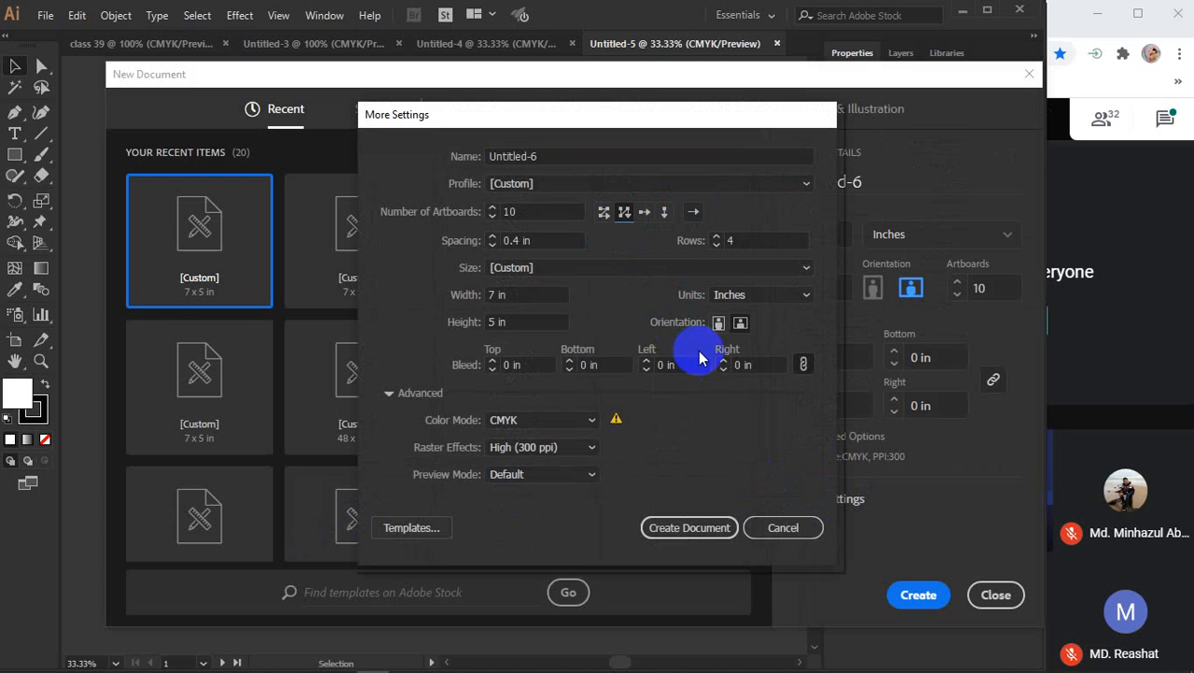
pyautogui.click(739, 238)
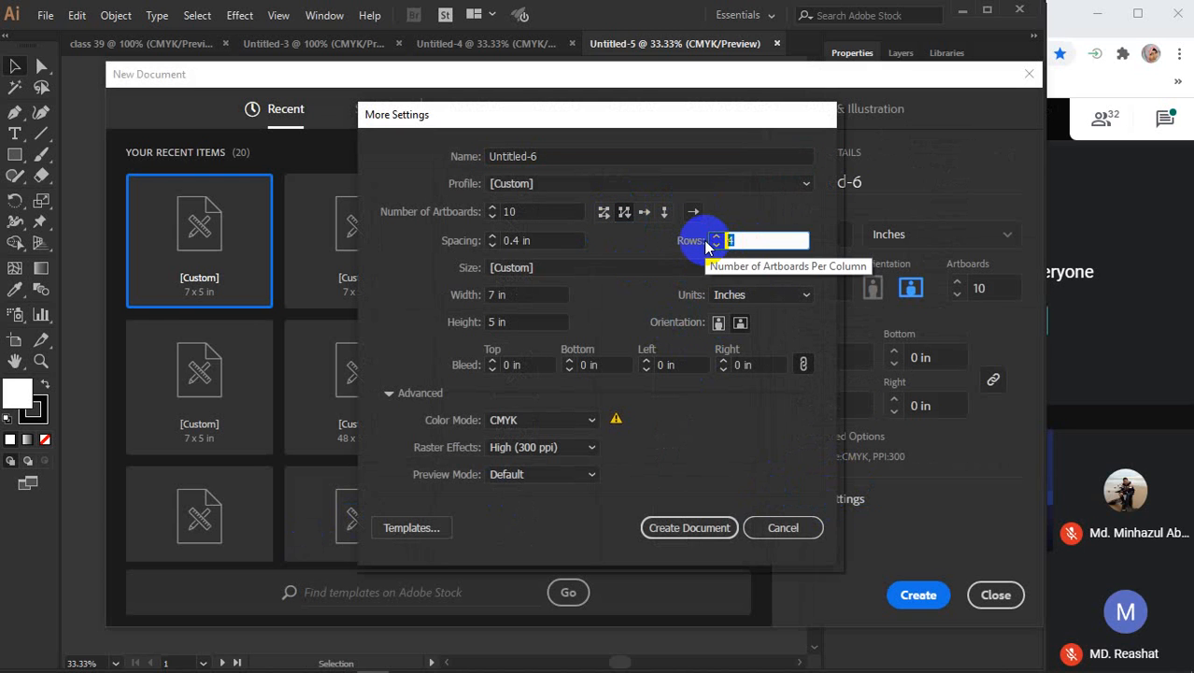
pyautogui.write('3')
pyautogui.click(690, 527)
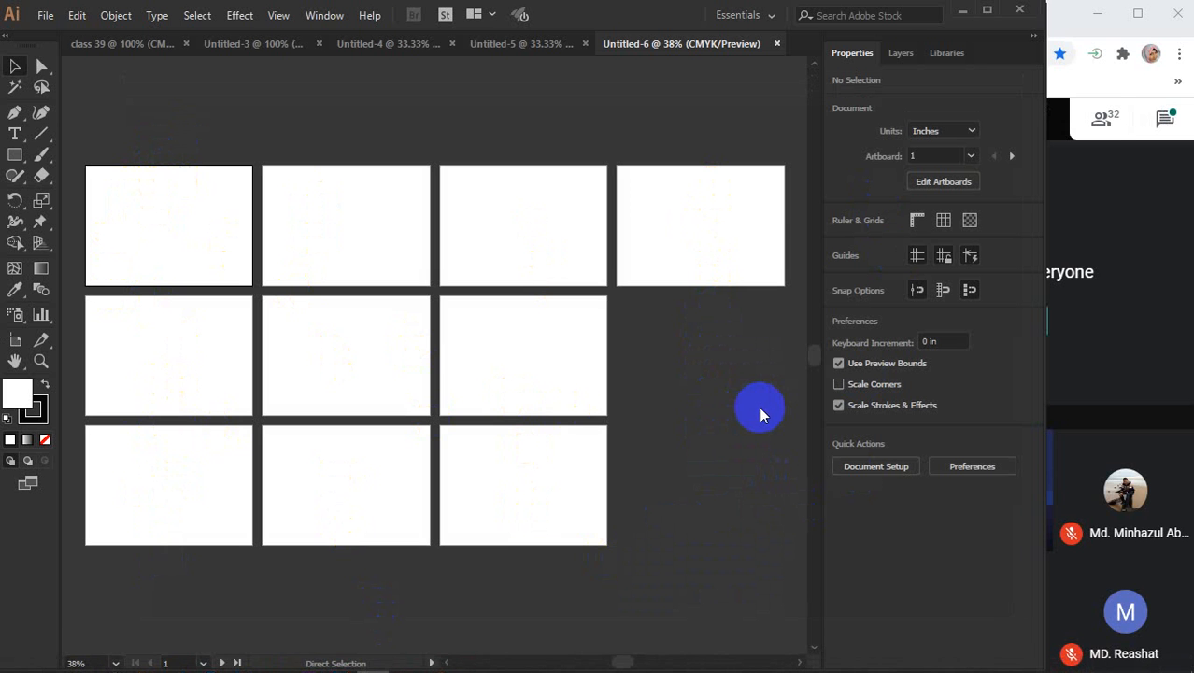
# Step: Create another 7 x 5 in document with its ten artboards arranged by row in a single line
pyautogui.hotkey('ctrl', 'n')
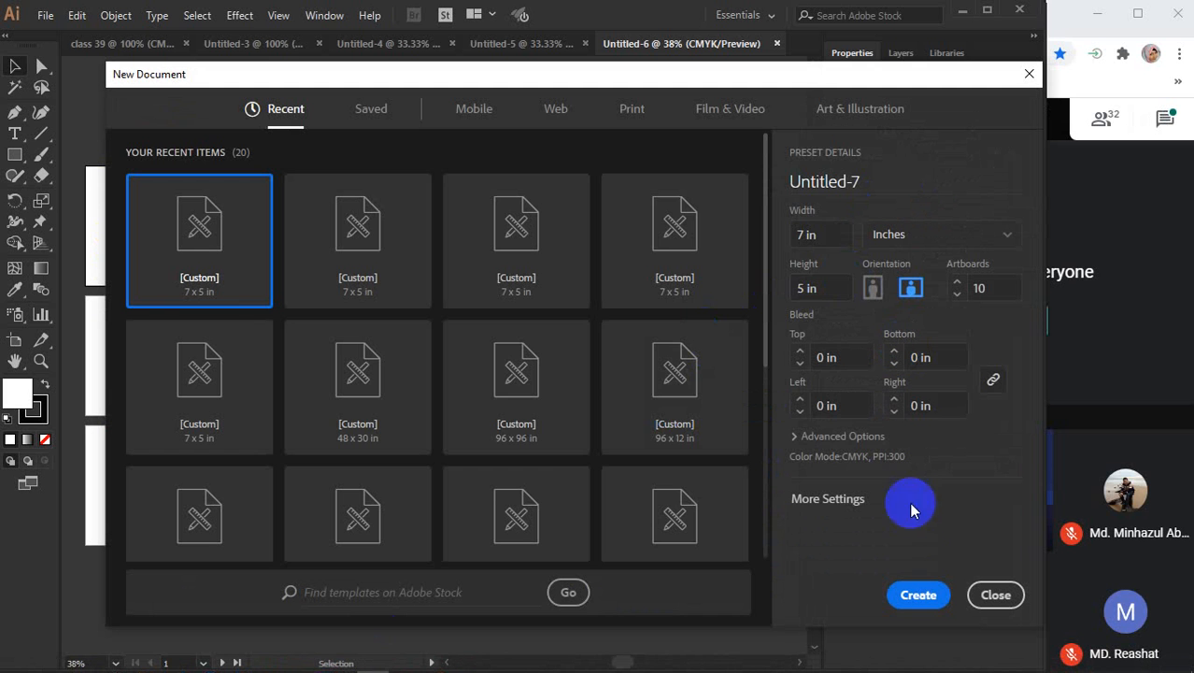
pyautogui.click(834, 503)
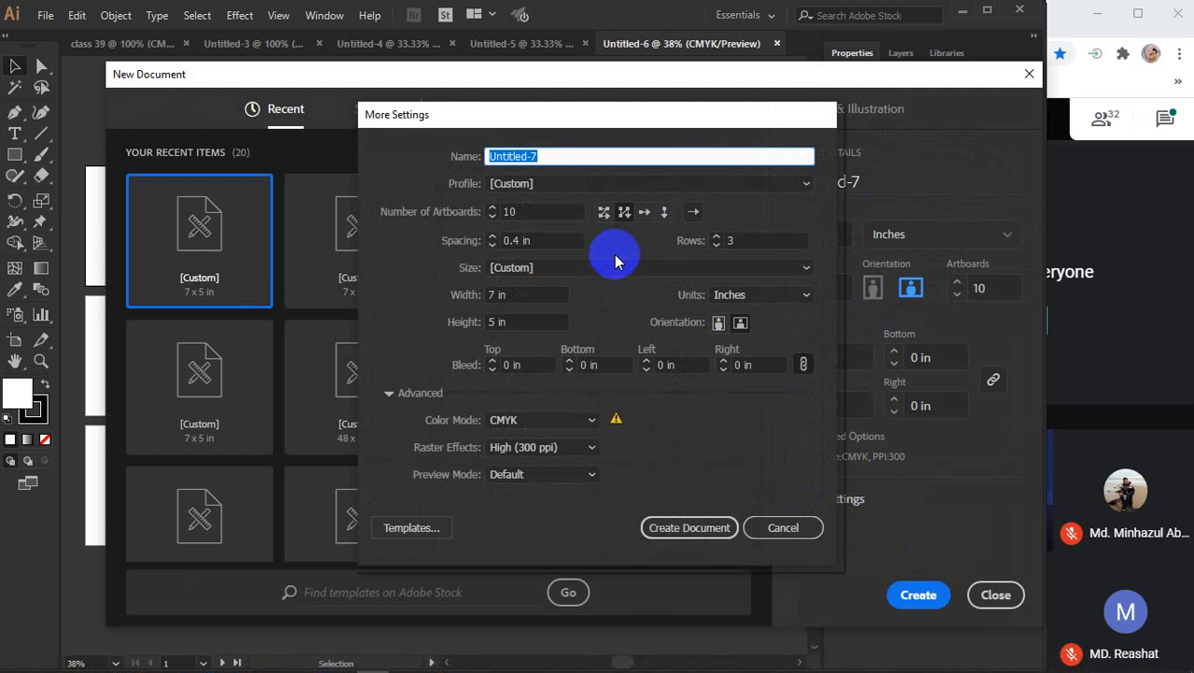
pyautogui.click(644, 212)
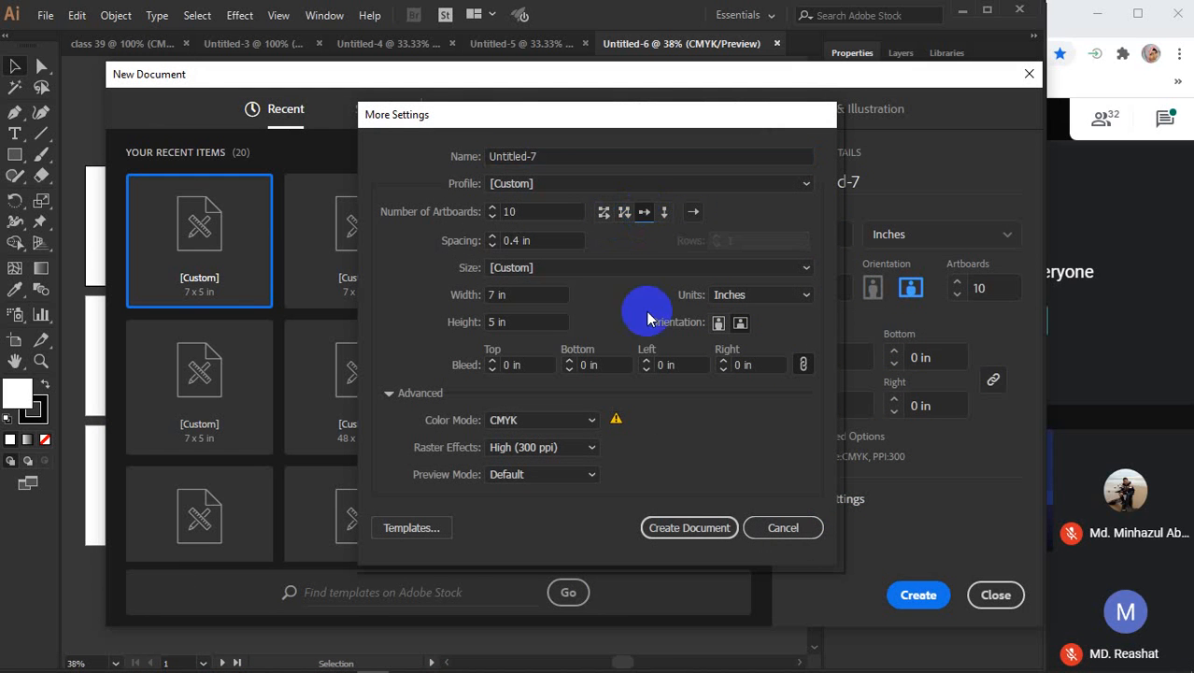
pyautogui.click(683, 527)
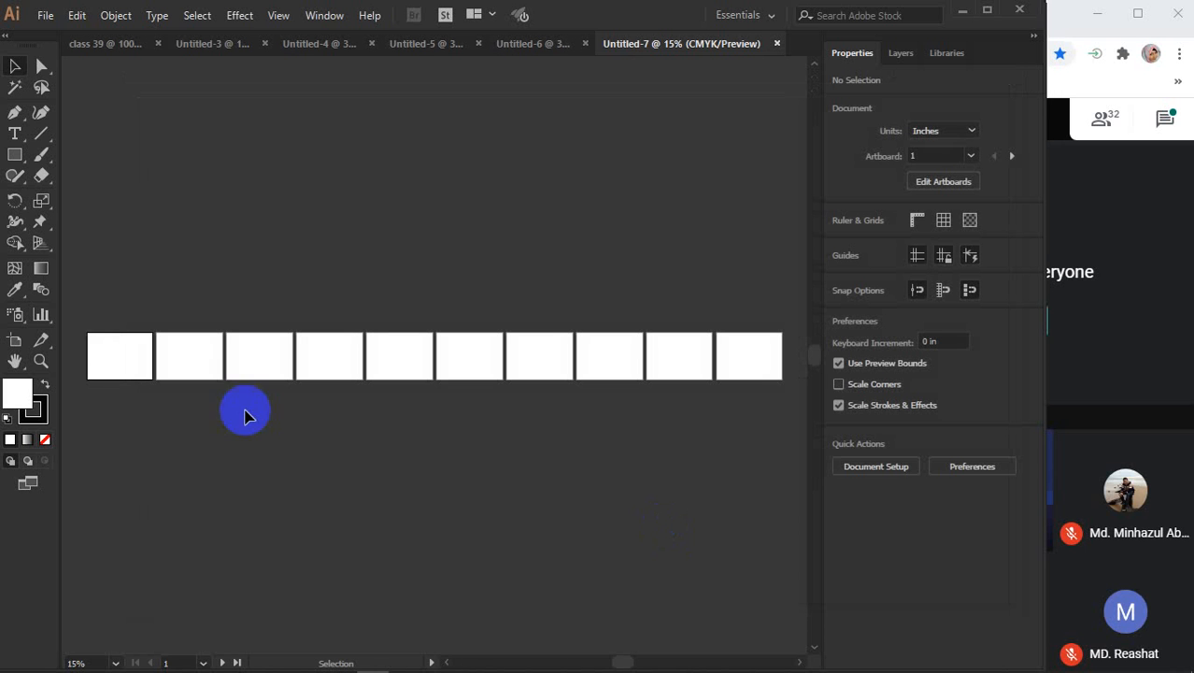
# Step: Step through the first six artboards of the single row in order, and make the first artboard active again
pyautogui.click(105, 361)
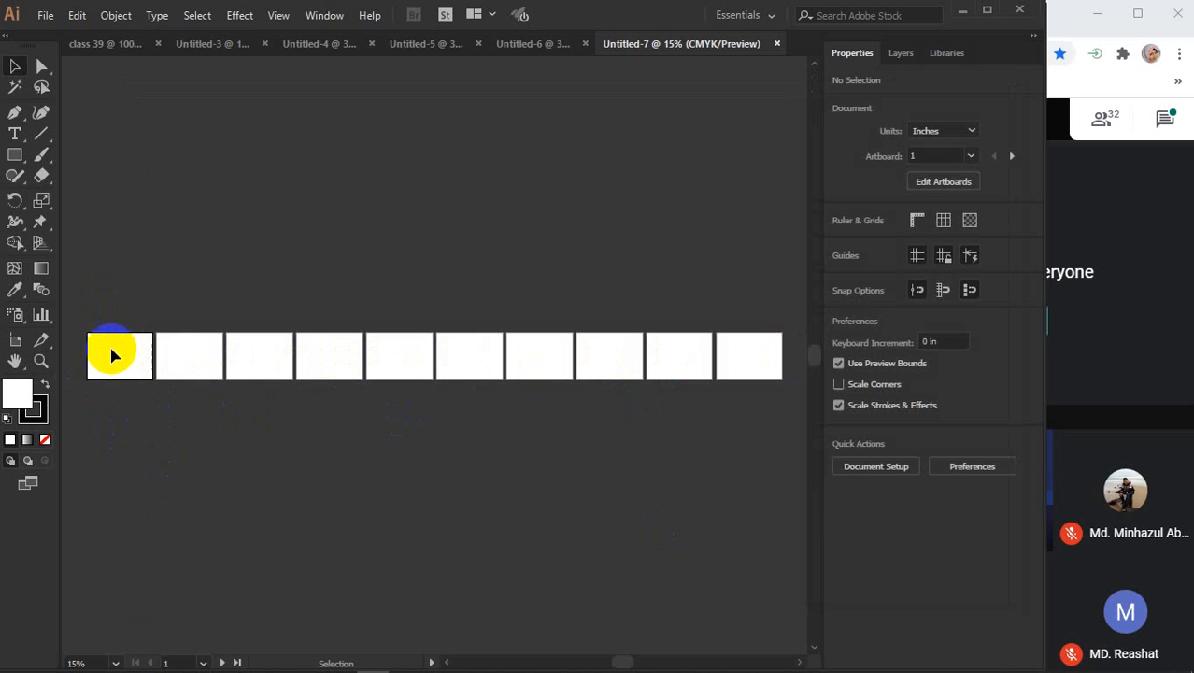
pyautogui.click(173, 372)
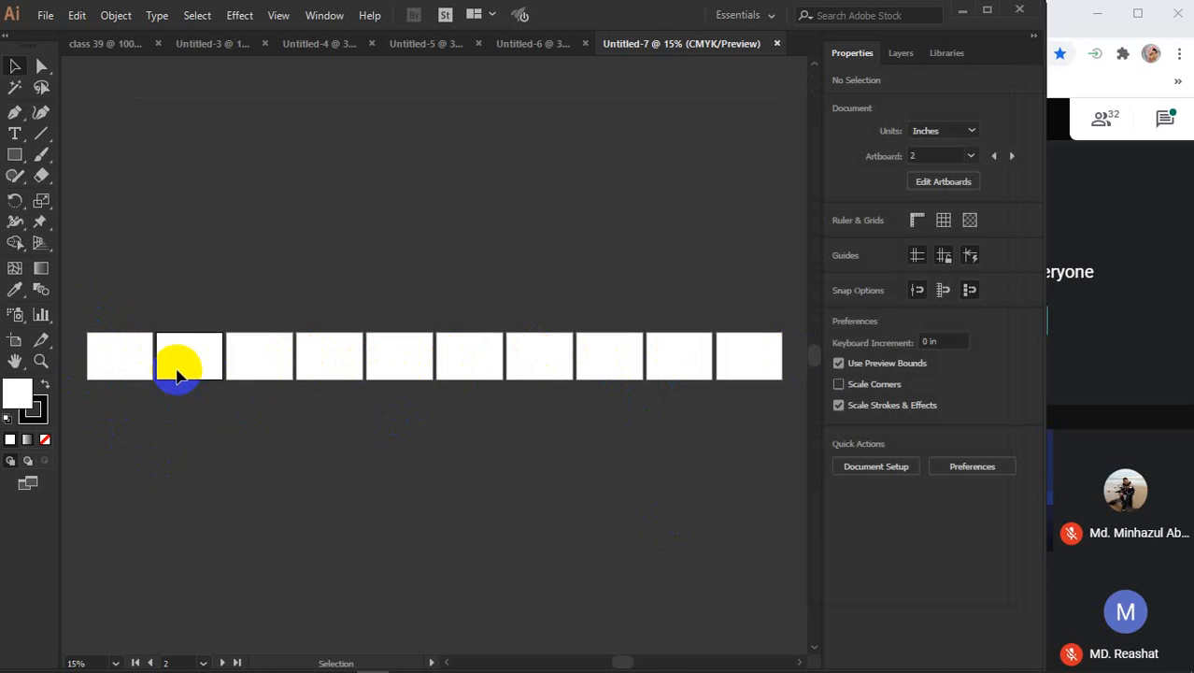
pyautogui.click(258, 368)
pyautogui.click(327, 368)
pyautogui.click(399, 368)
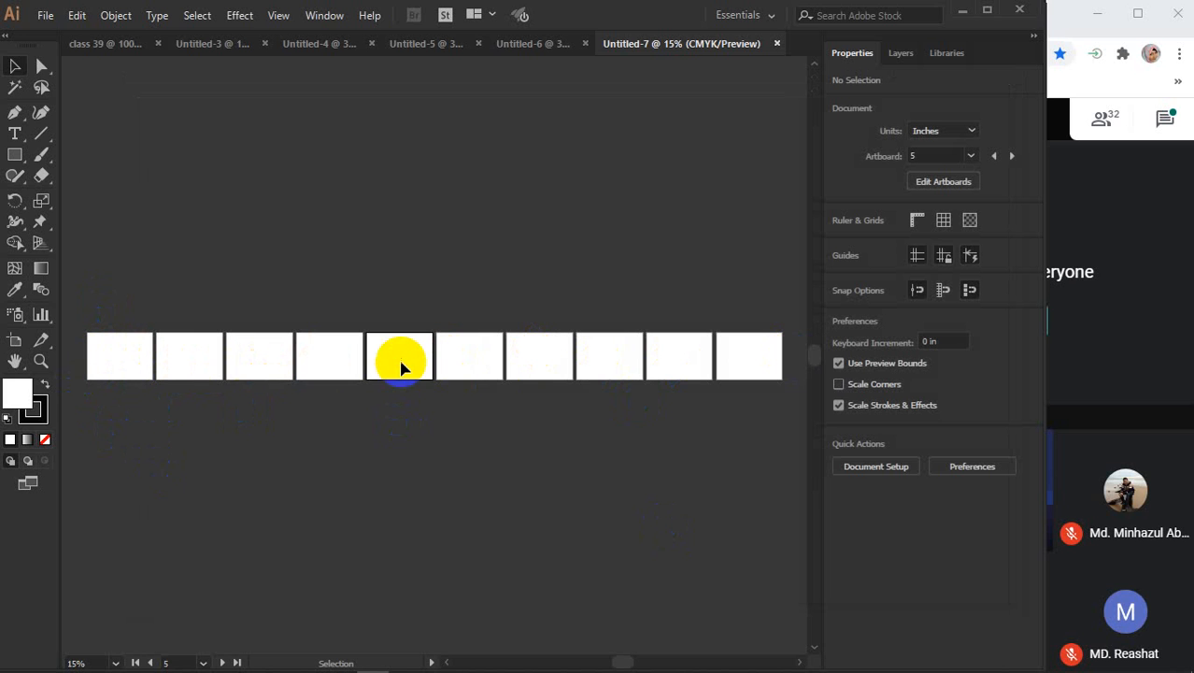
pyautogui.click(471, 367)
pyautogui.click(103, 358)
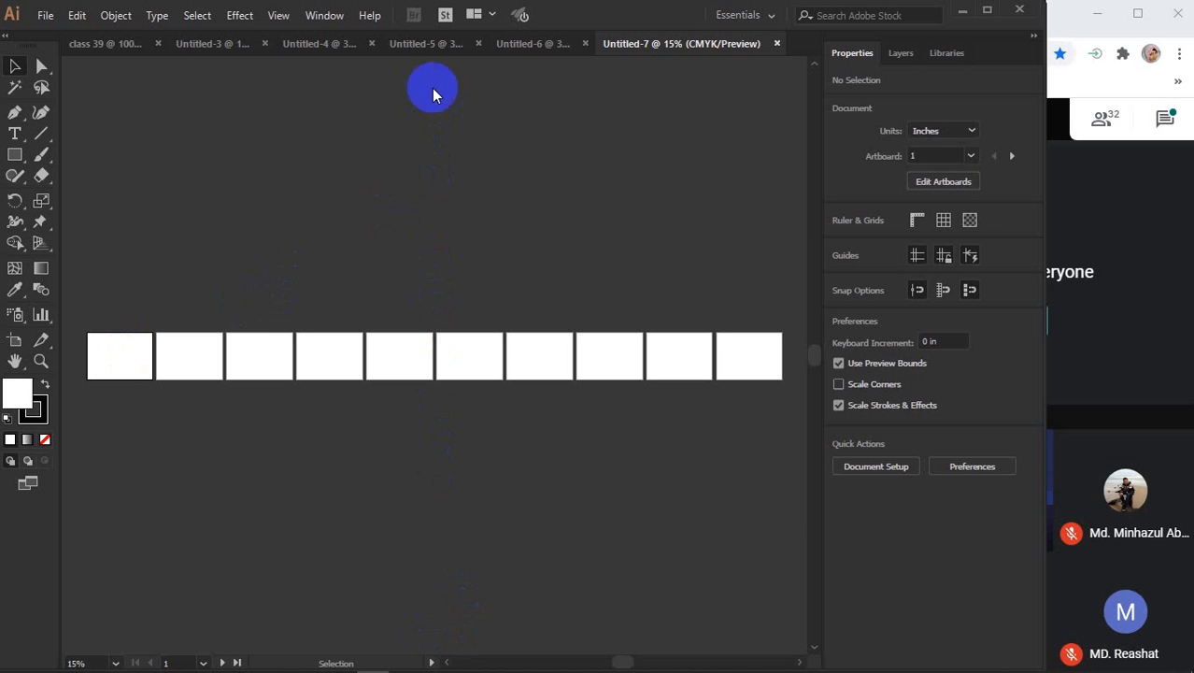
pyautogui.click(473, 381)
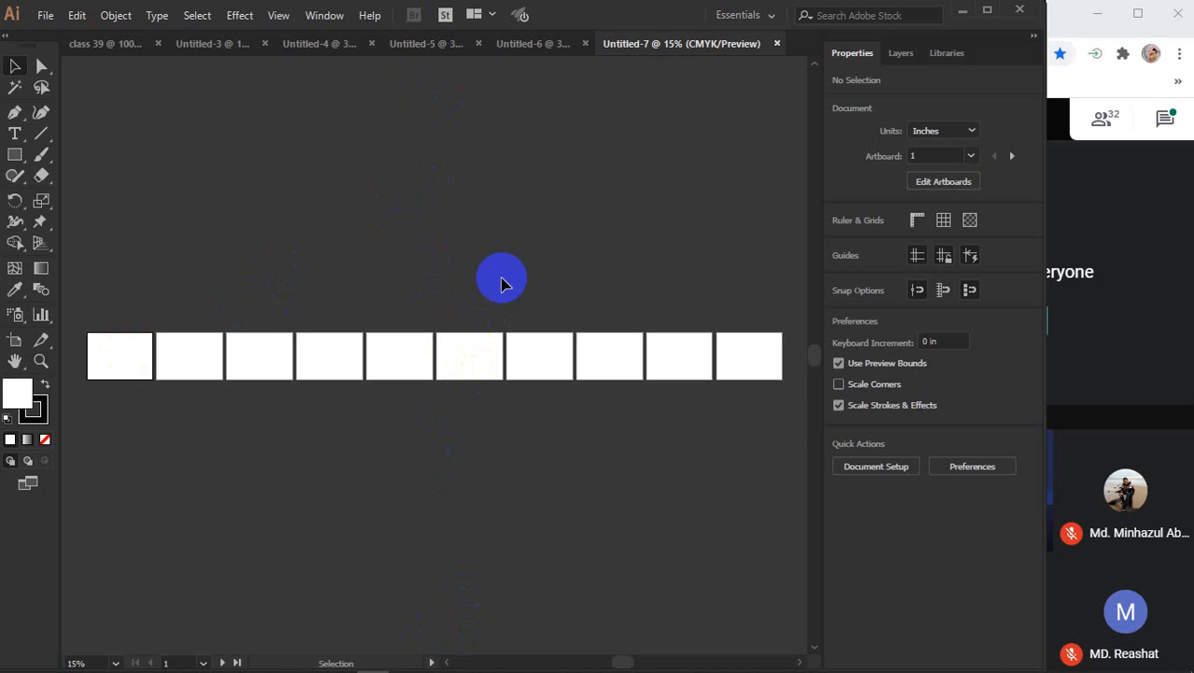
pyautogui.hotkey('ctrl', 'n')
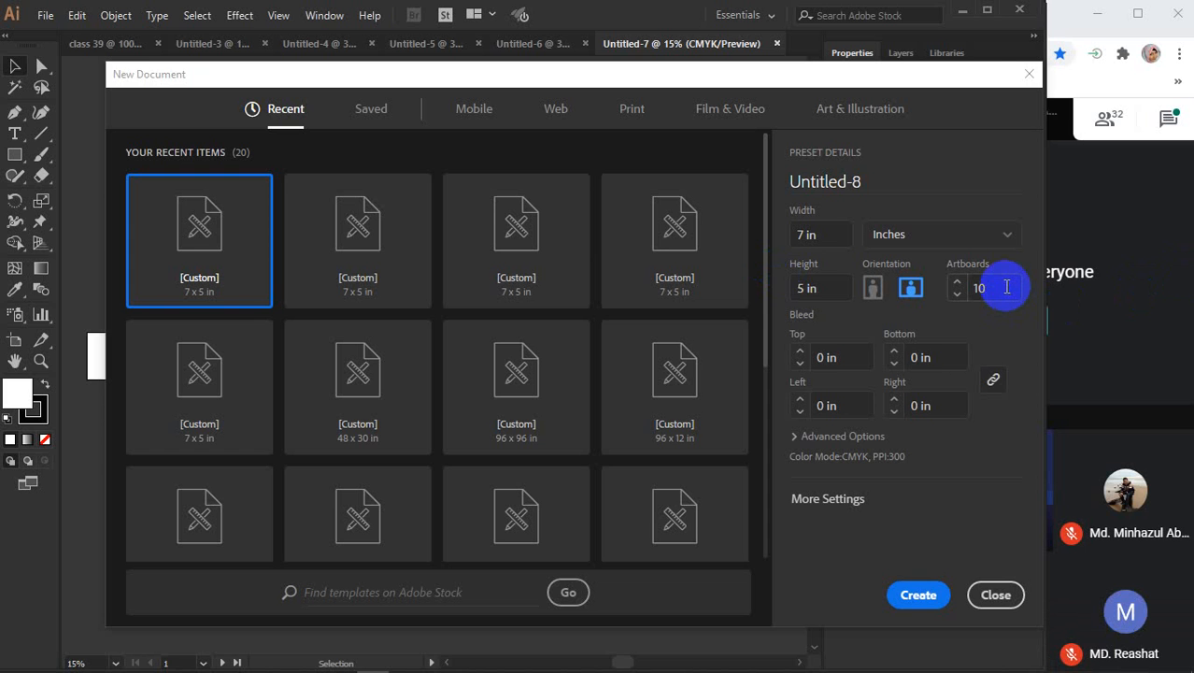
pyautogui.click(1026, 79)
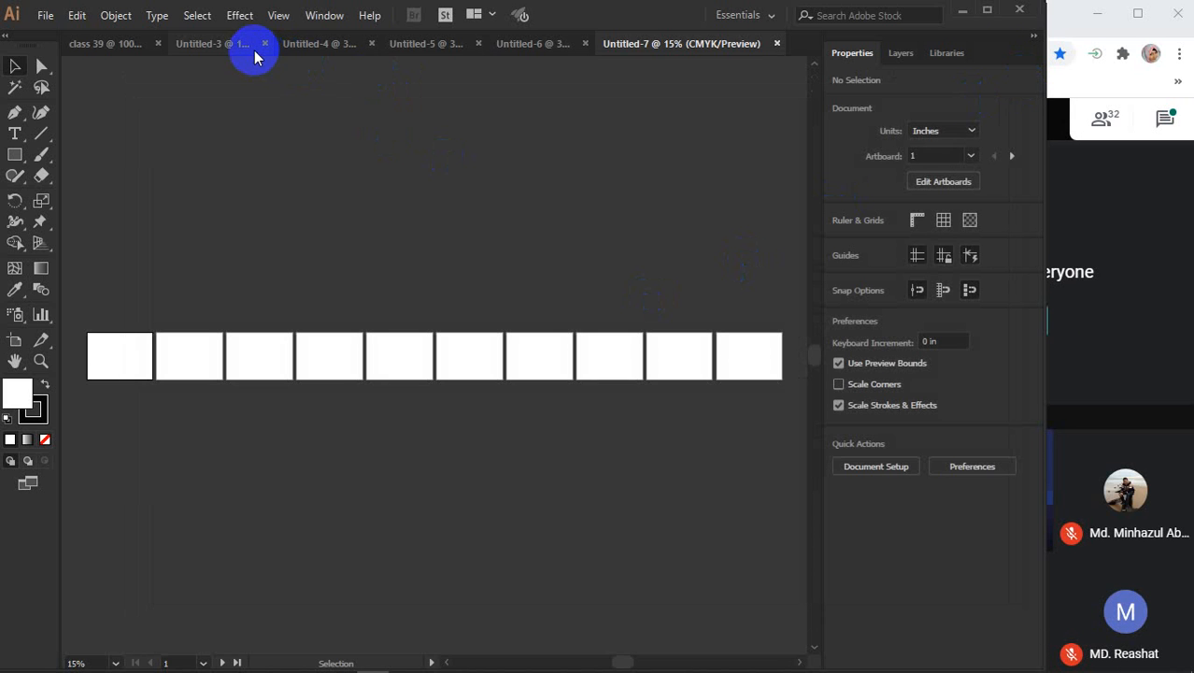
# Step: Close the documents Untitled-3 through Untitled-7, keeping only the class 39 document open
pyautogui.click(264, 43)
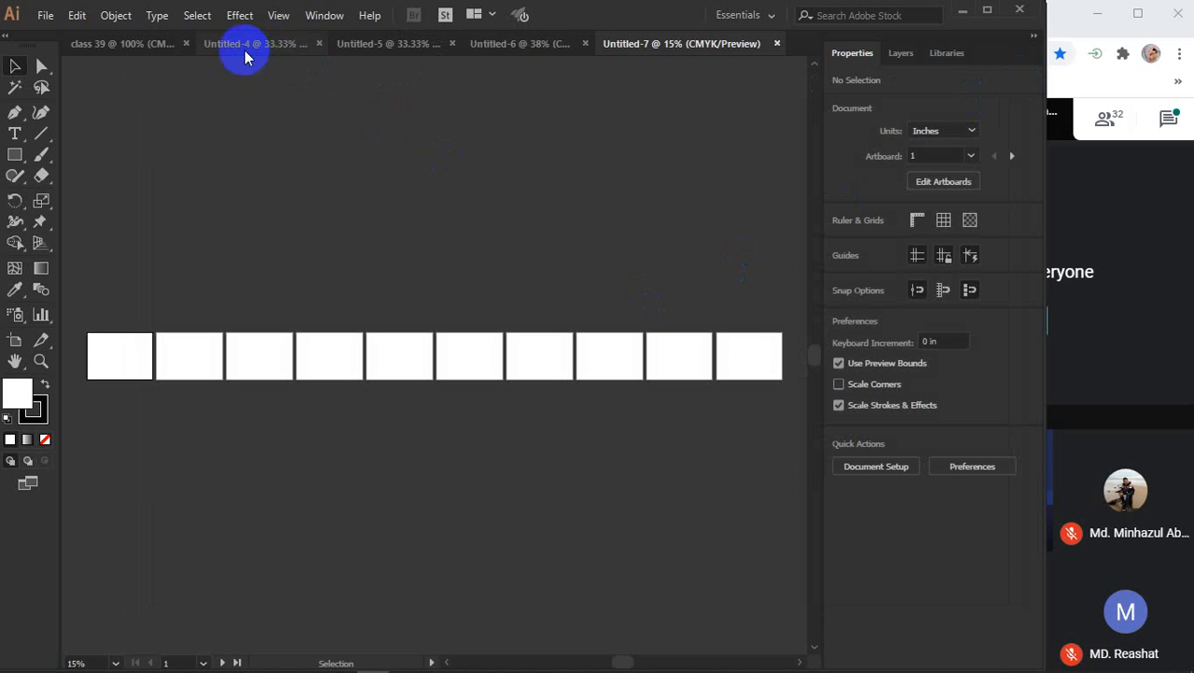
pyautogui.click(317, 44)
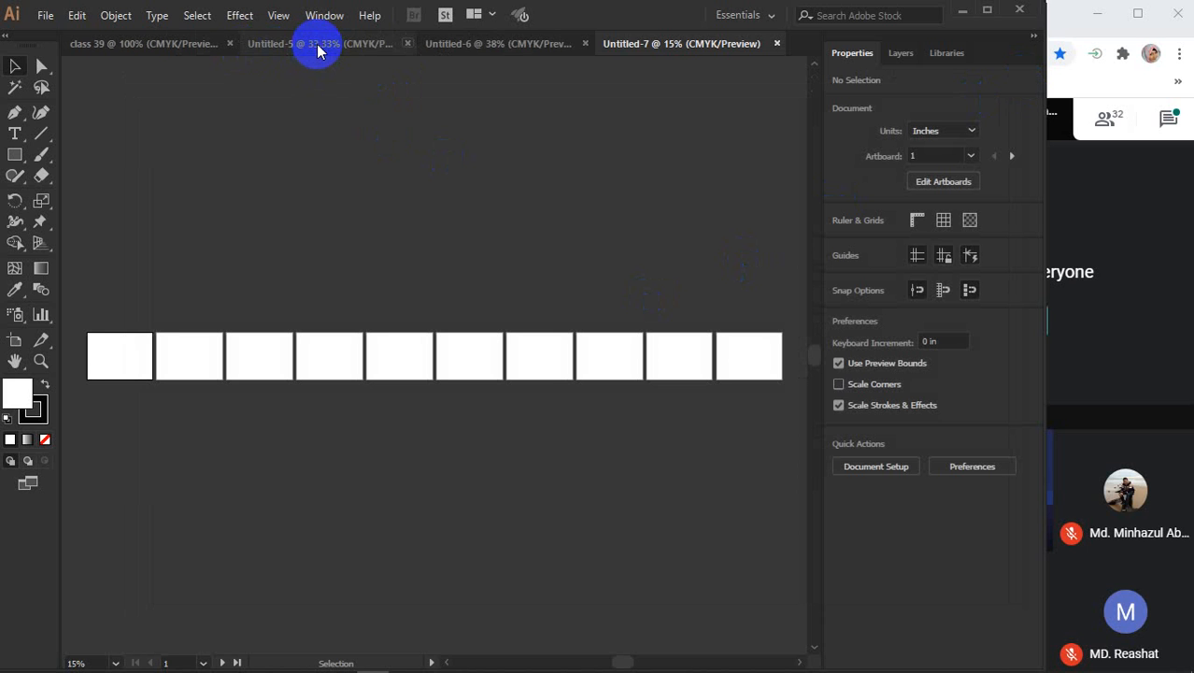
pyautogui.click(408, 44)
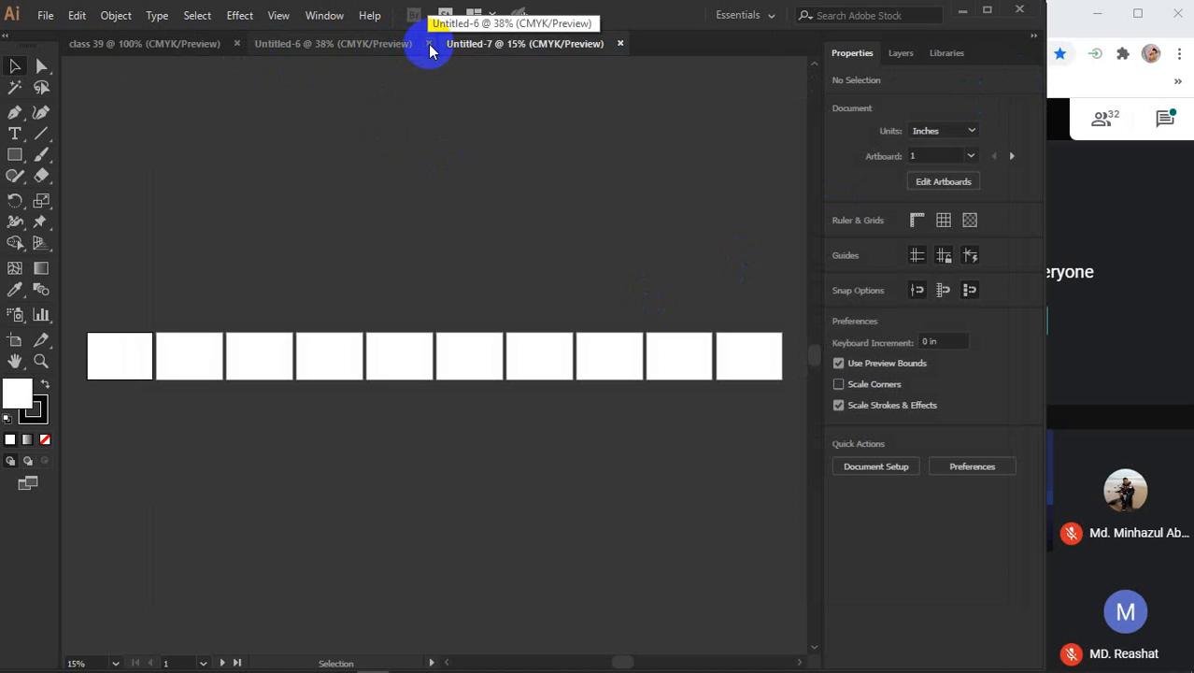
pyautogui.click(429, 44)
pyautogui.click(429, 44)
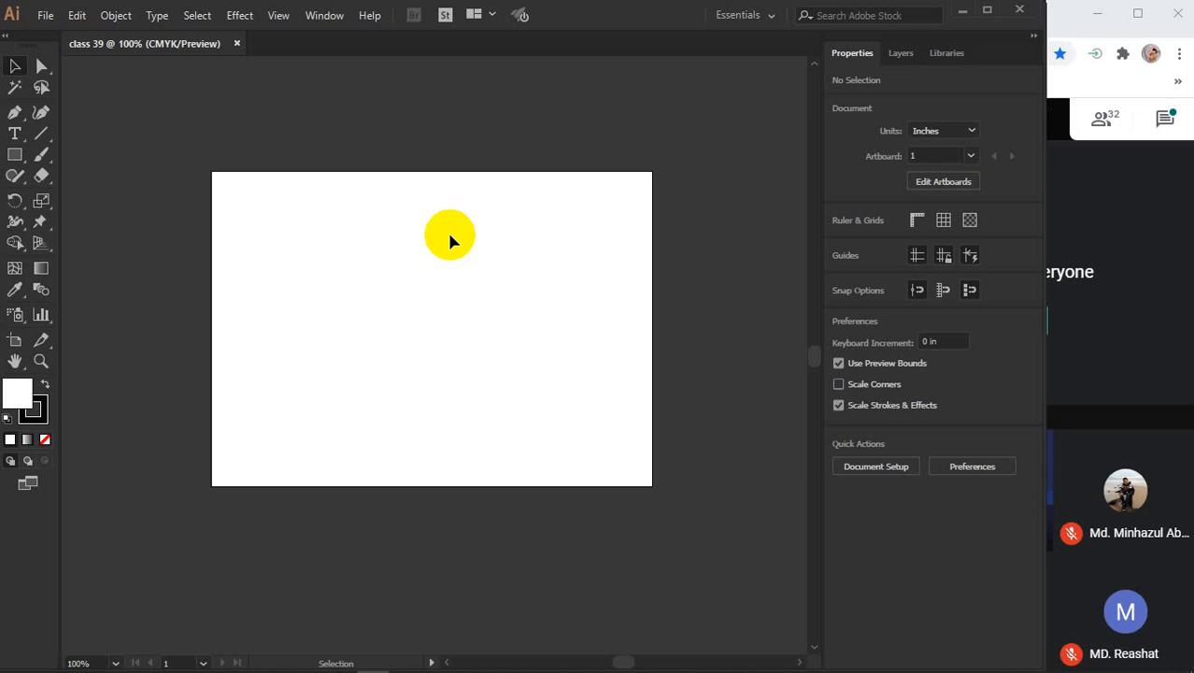
# Step: Examine the class 39 artboard and the space around it, out to the full extent of the canvas and back to 100%
pyautogui.scroll(-3, 449, 241)
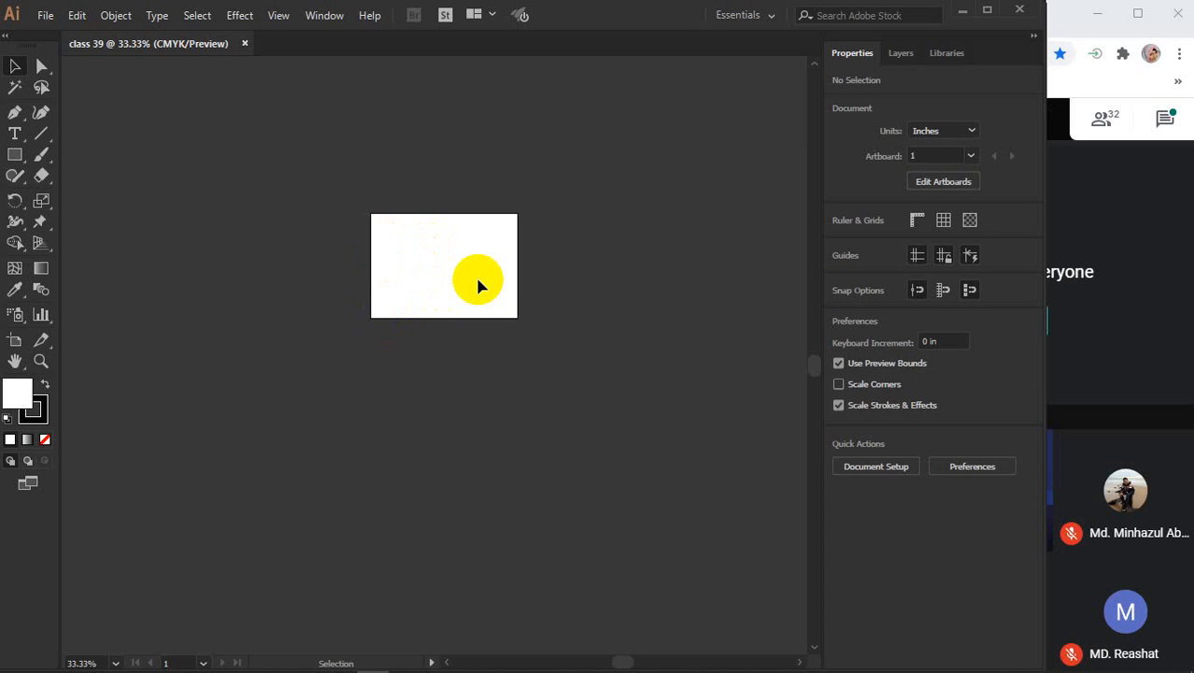
pyautogui.moveTo(661, 259); pyautogui.dragTo(272, 427)
pyautogui.scroll(-1, 330, 411)
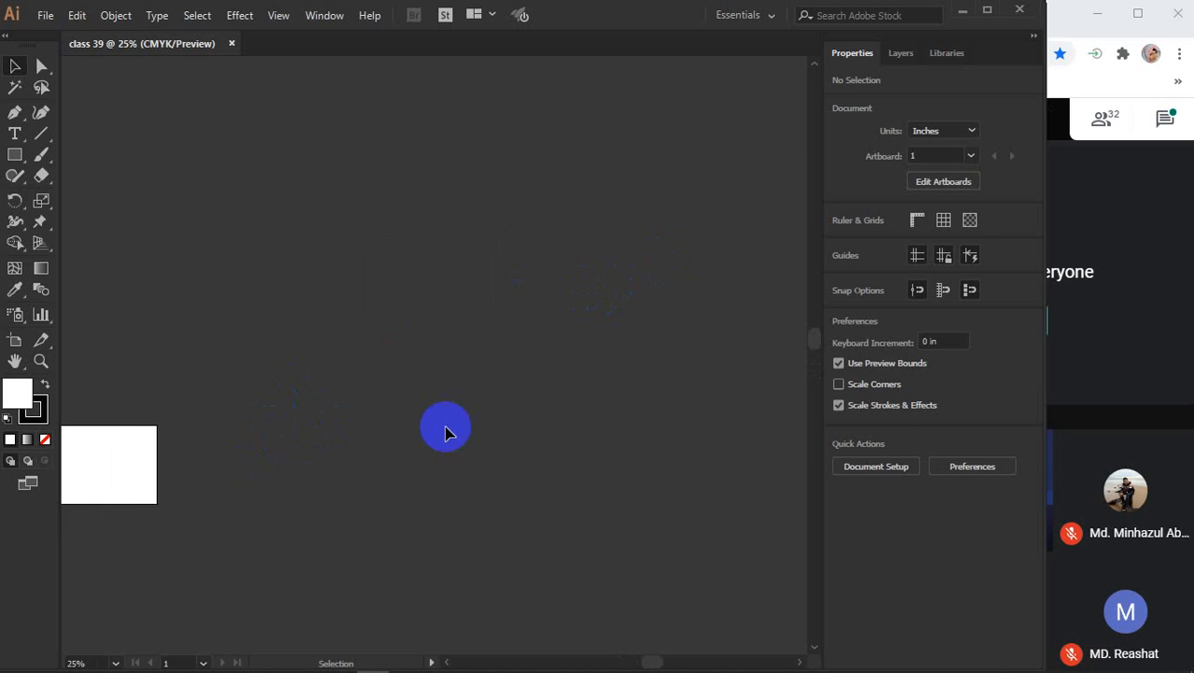
pyautogui.moveTo(502, 459); pyautogui.dragTo(500, 391)
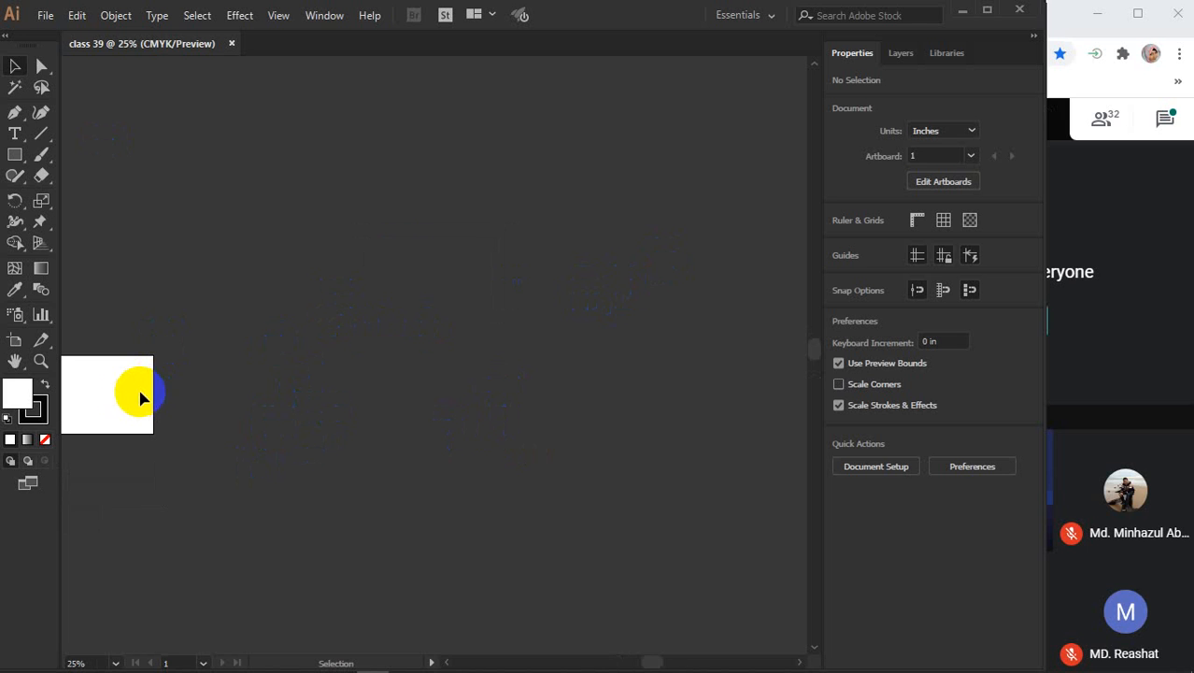
pyautogui.scroll(1, 136, 393)
pyautogui.moveTo(140, 388); pyautogui.dragTo(327, 386)
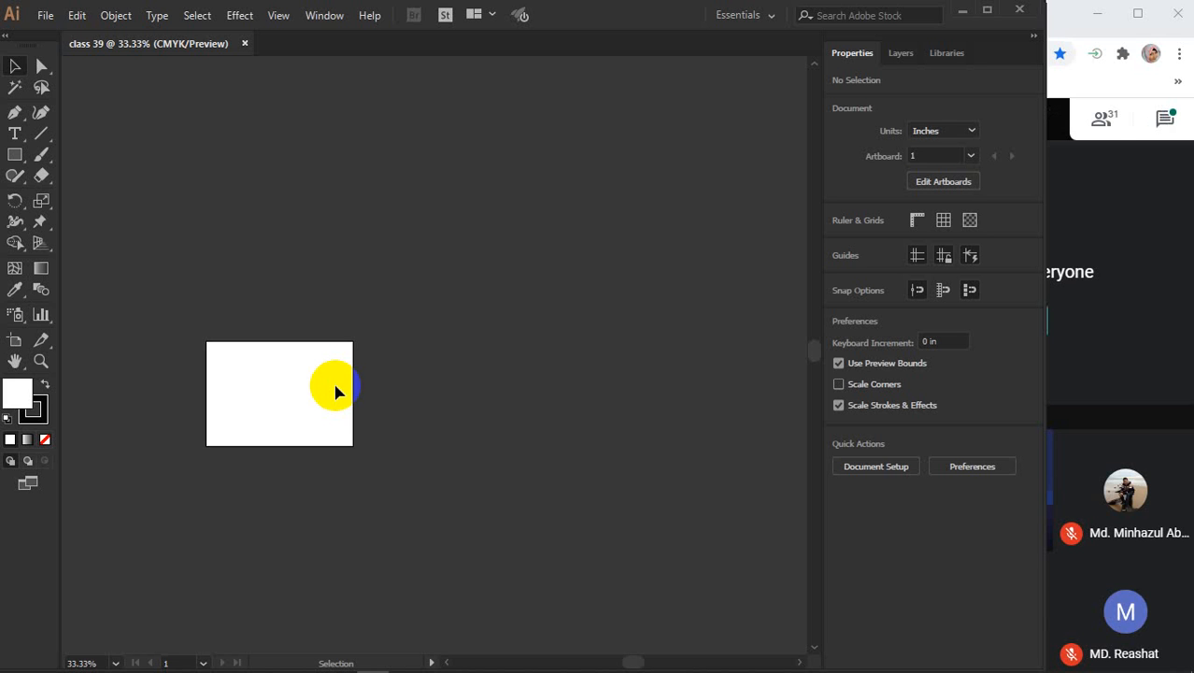
pyautogui.moveTo(190, 319); pyautogui.dragTo(378, 495)
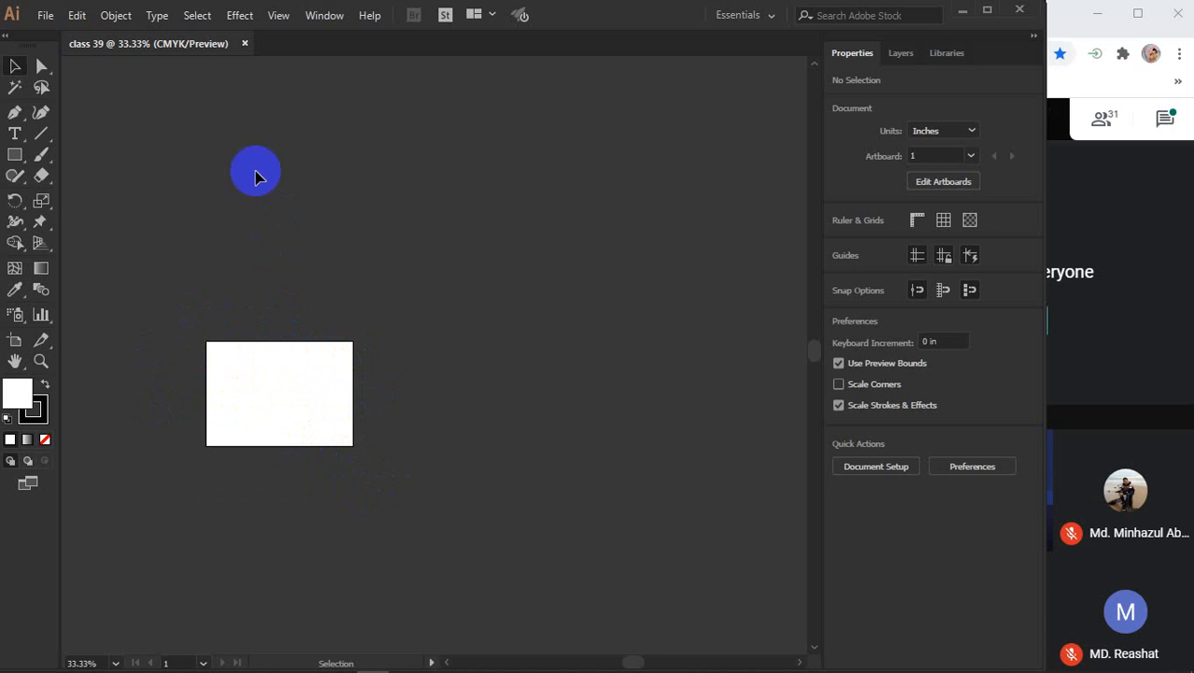
pyautogui.keyDown('alt'); pyautogui.scroll(-6, 303, 496); pyautogui.keyUp('alt')
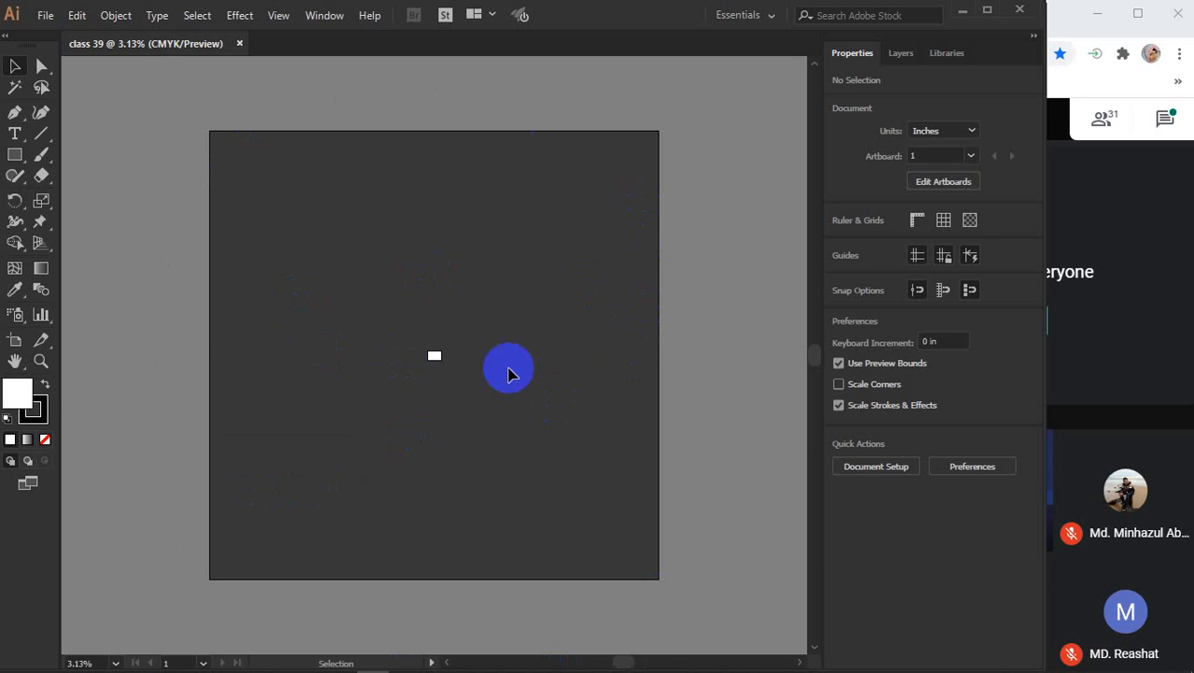
pyautogui.keyDown('alt'); pyautogui.scroll(5, 402, 364); pyautogui.keyUp('alt')
pyautogui.keyDown('alt'); pyautogui.scroll(4, 502, 337); pyautogui.keyUp('alt')
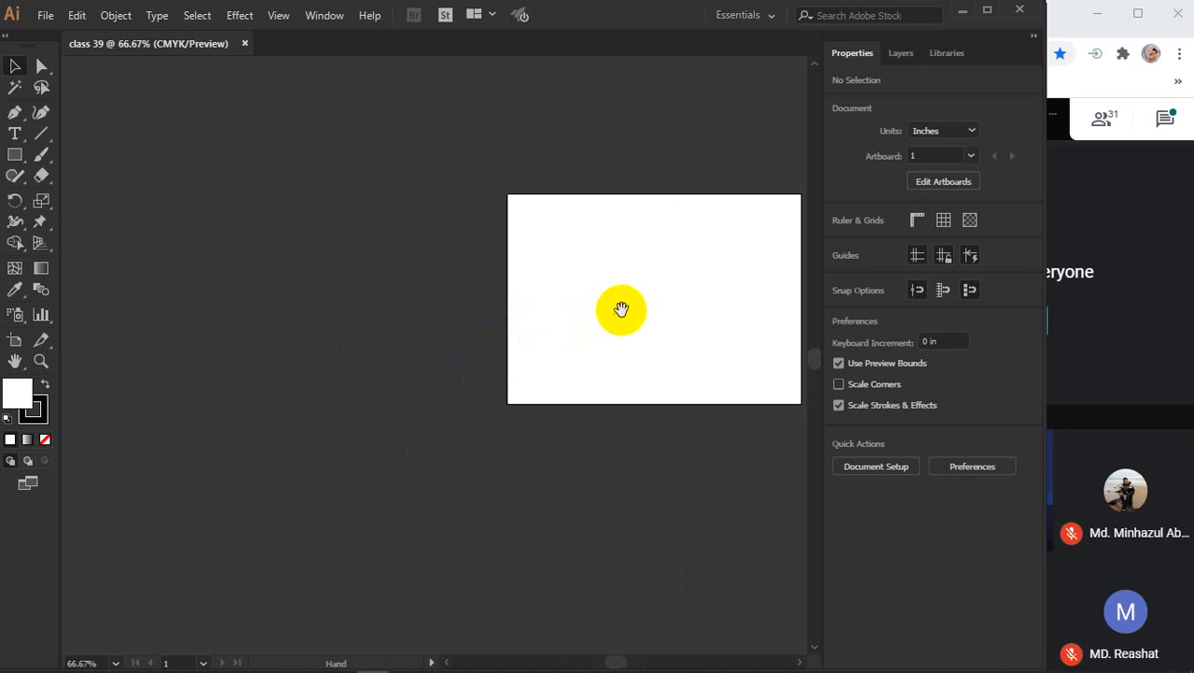
pyautogui.moveTo(622, 310); pyautogui.dragTo(489, 359)
pyautogui.keyDown('alt'); pyautogui.scroll(1, 489, 359); pyautogui.keyUp('alt')
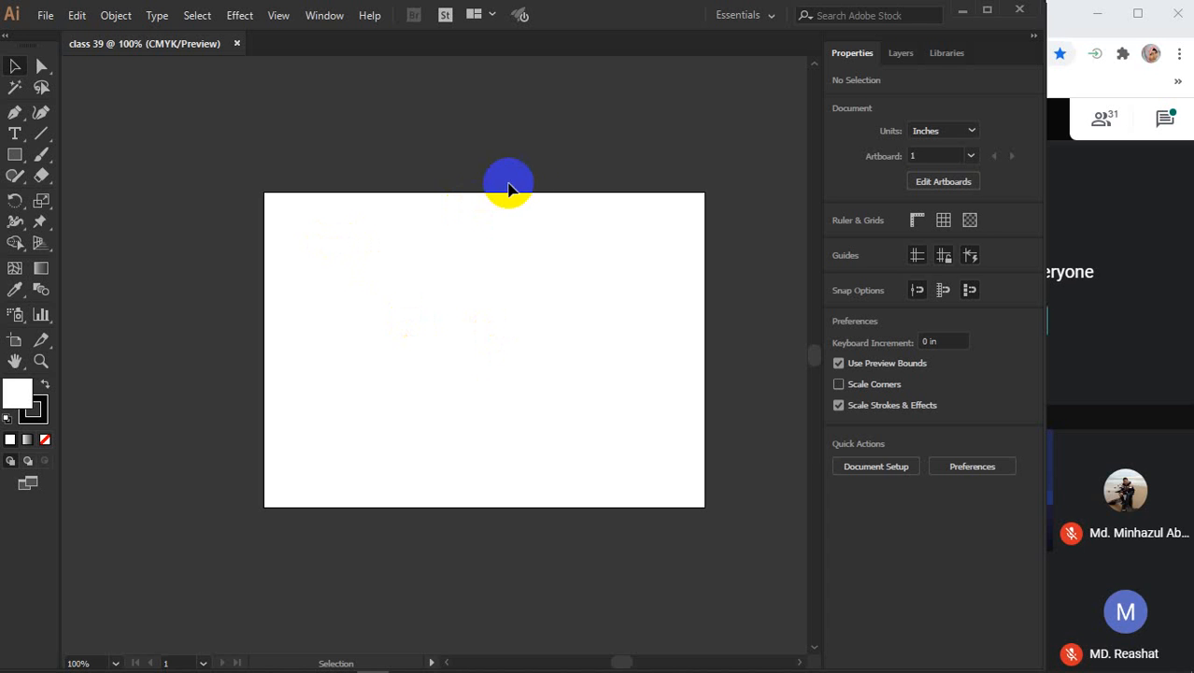
# Step: Collapse, undock and close the Properties, Layers and Libraries panel group, and undock and close the Tools panel
pyautogui.click(1032, 36)
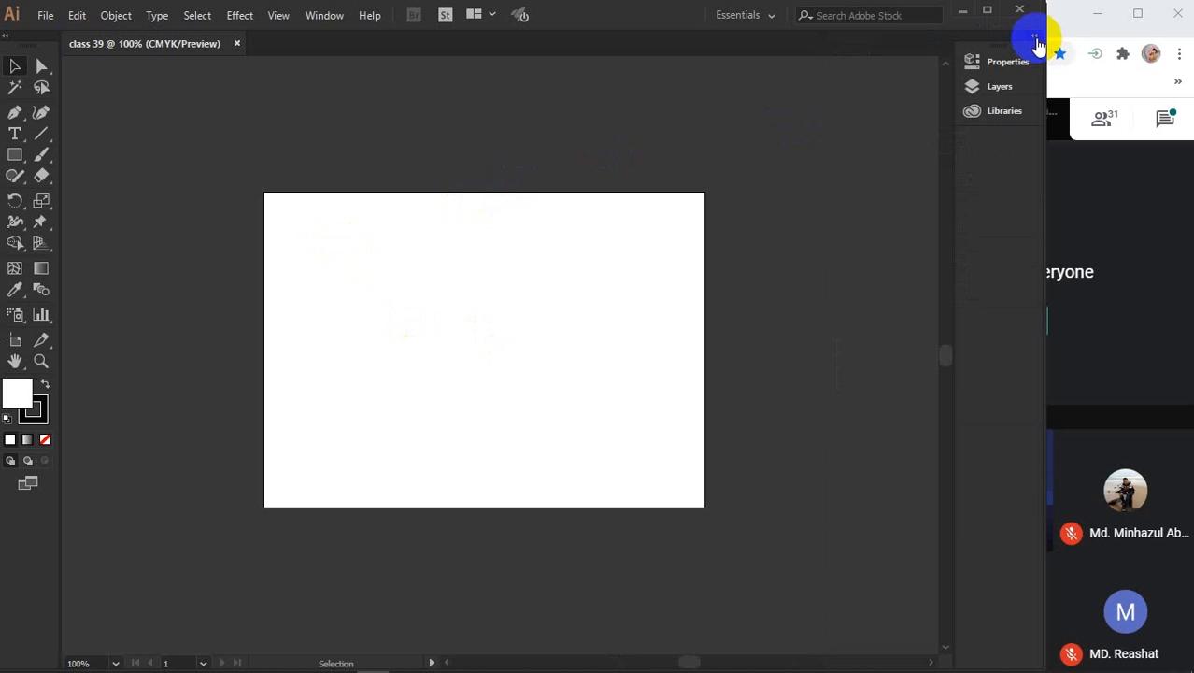
pyautogui.moveTo(1023, 45); pyautogui.dragTo(893, 93)
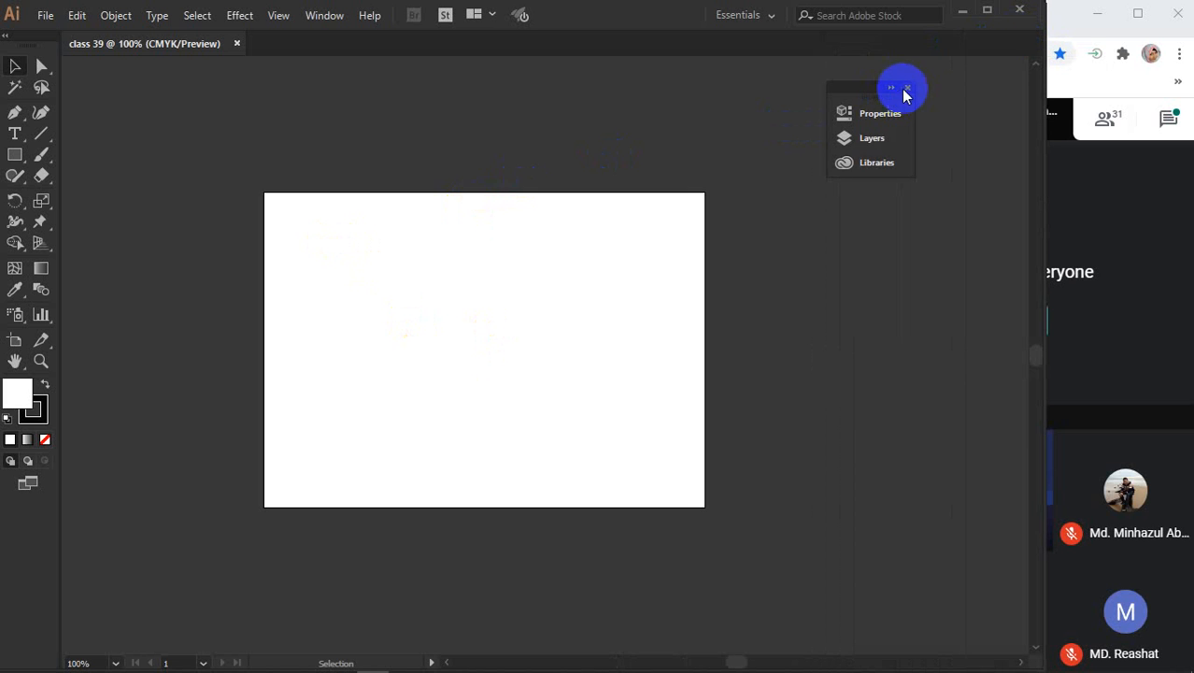
pyautogui.click(909, 87)
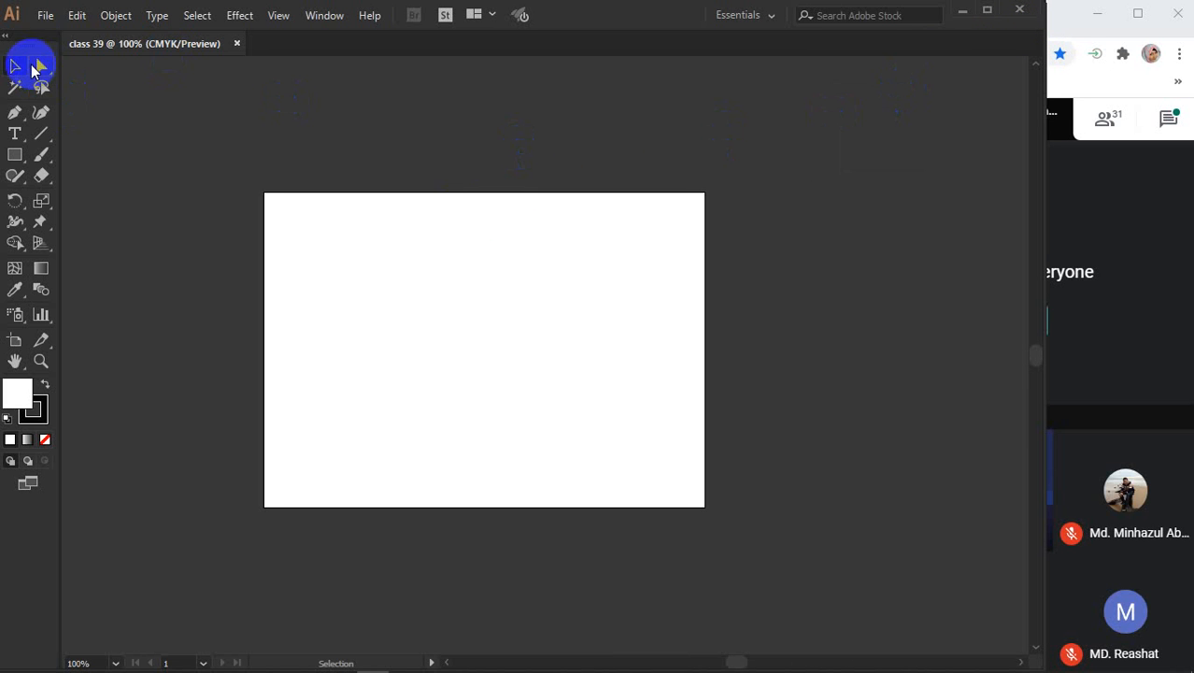
pyautogui.moveTo(25, 40); pyautogui.dragTo(68, 102)
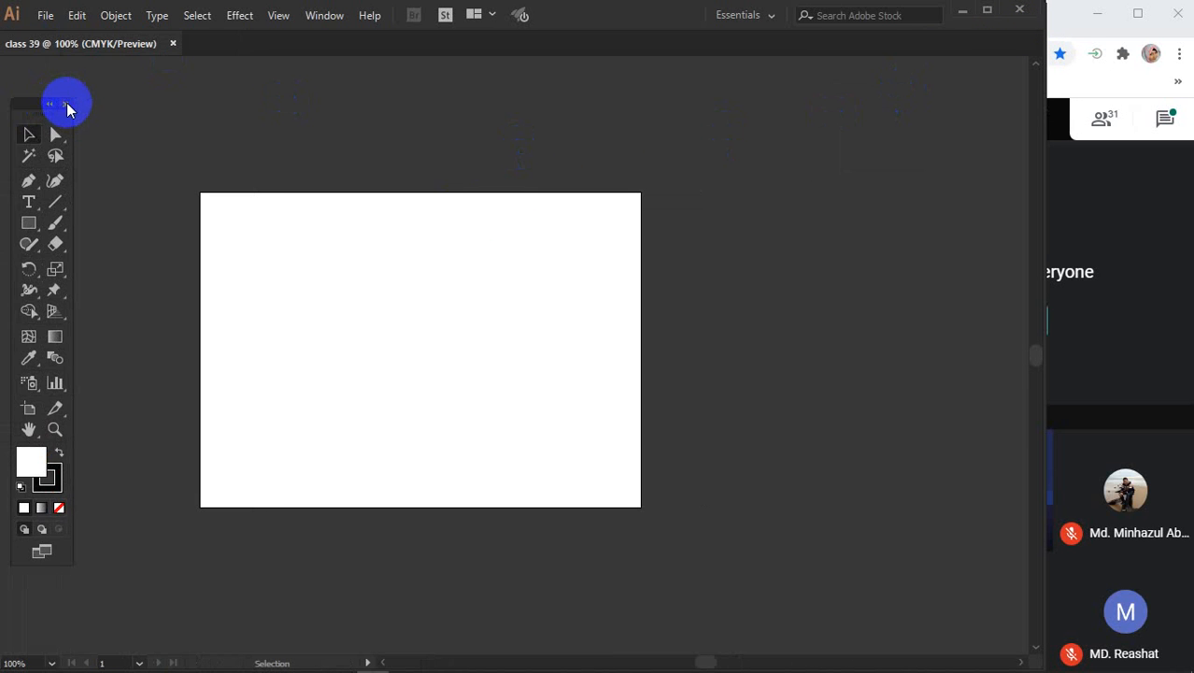
pyautogui.click(67, 102)
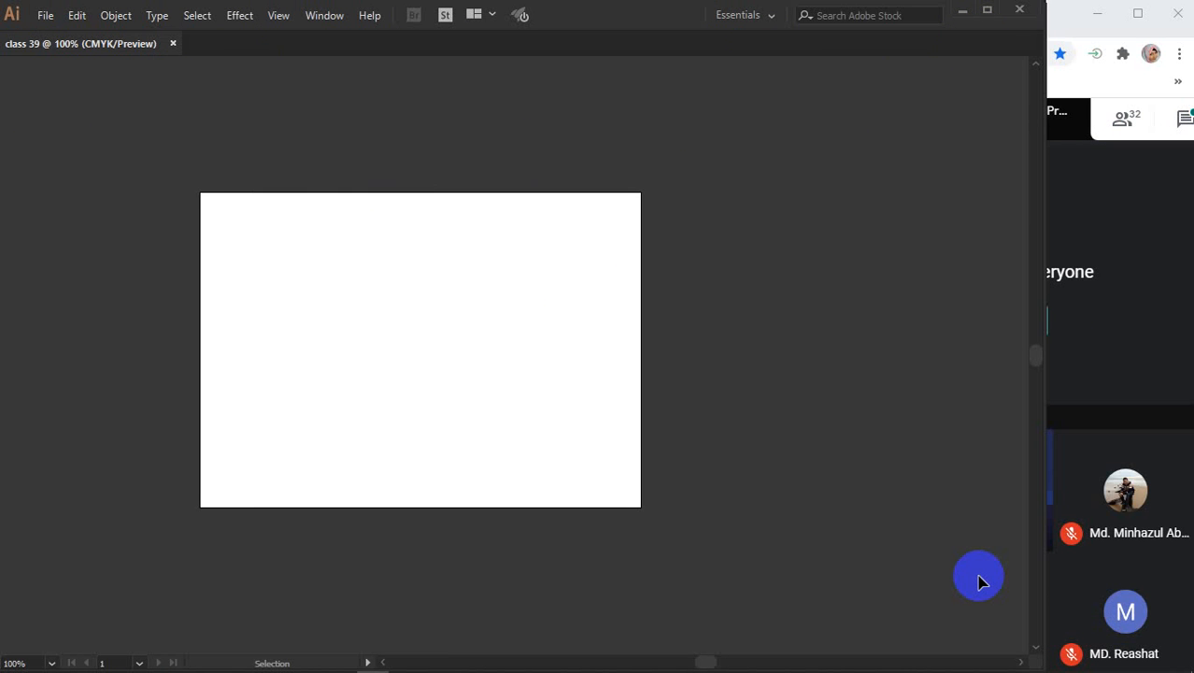
# Step: Reset the Essentials workspace to restore its default panels, and show the Control panel
pyautogui.click(738, 15)
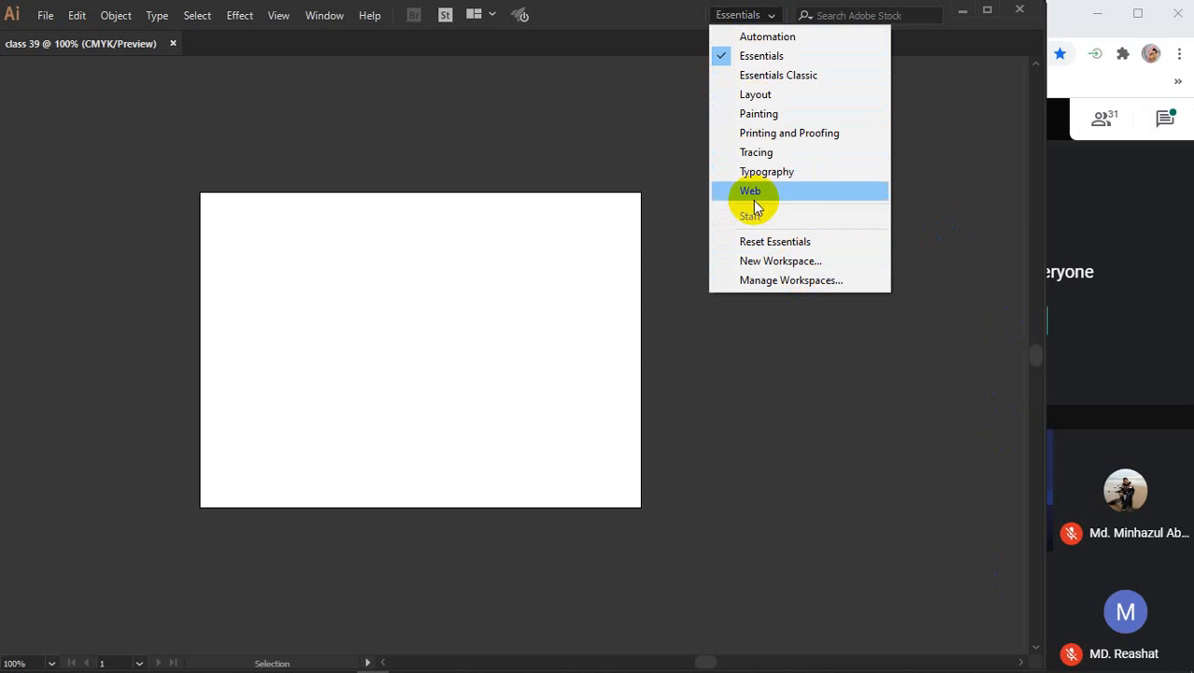
pyautogui.click(773, 245)
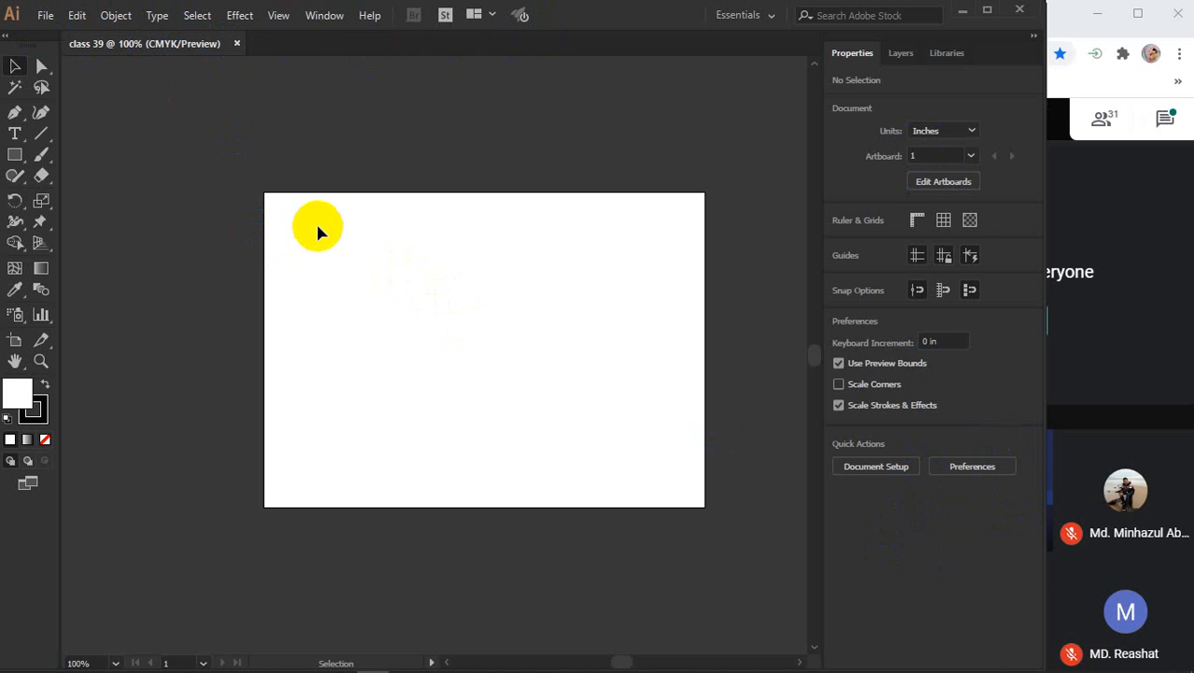
pyautogui.click(324, 16)
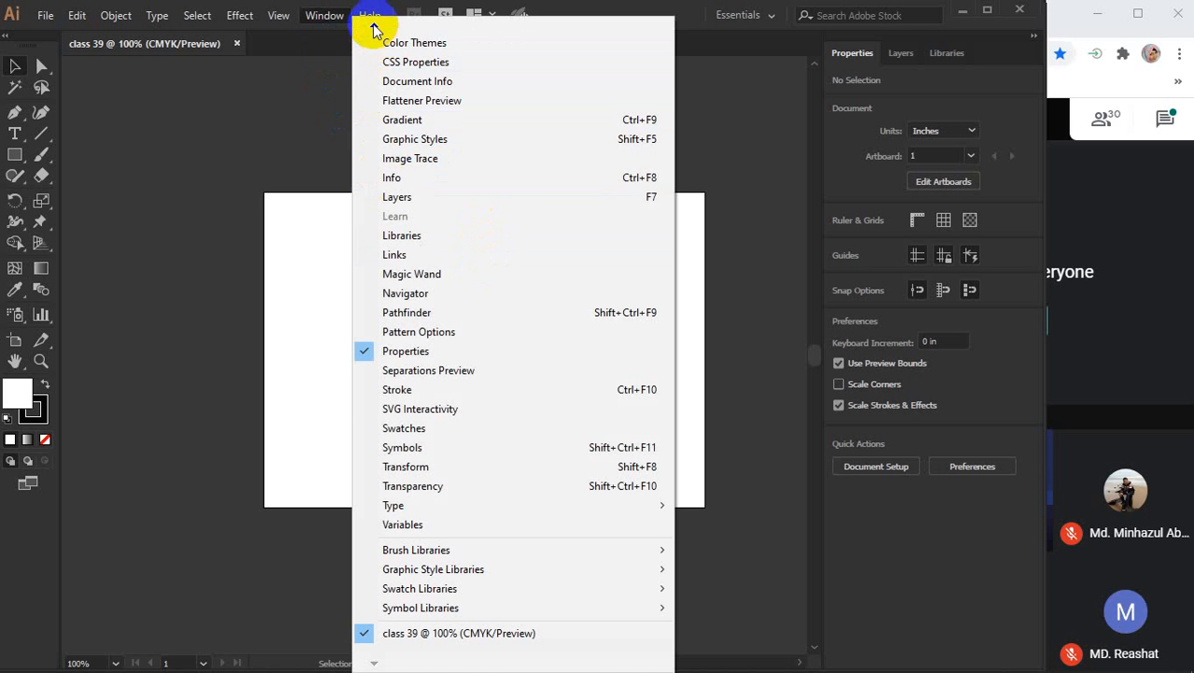
pyautogui.moveTo(374, 28)
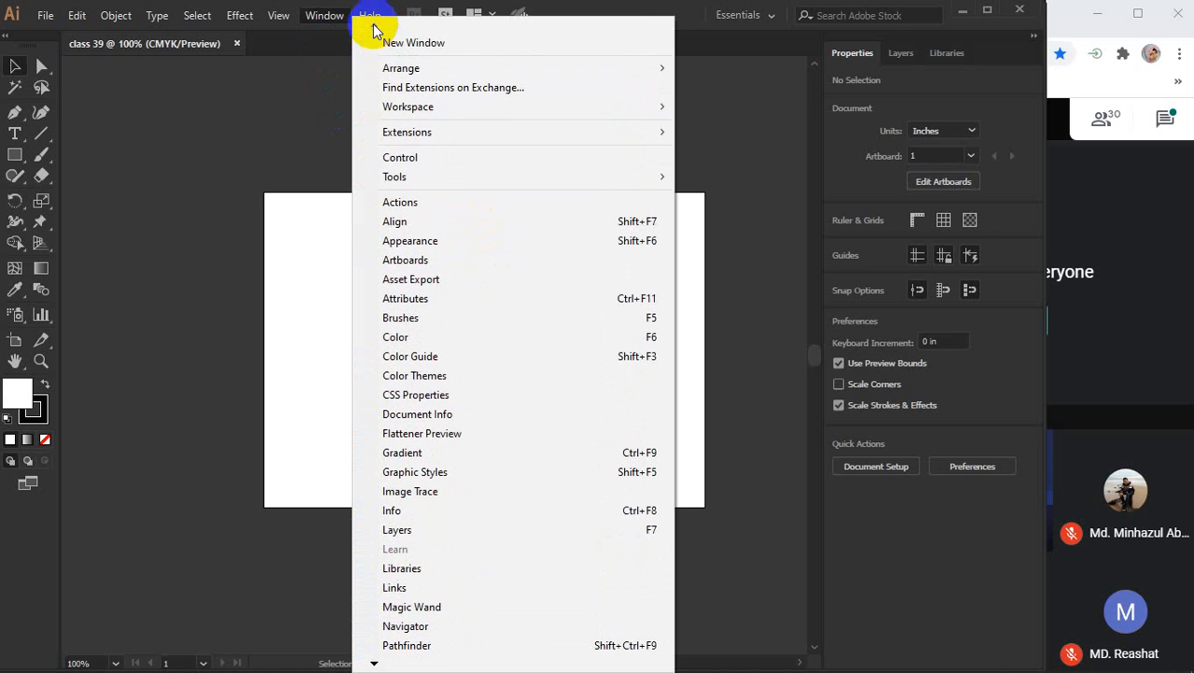
pyautogui.click(399, 159)
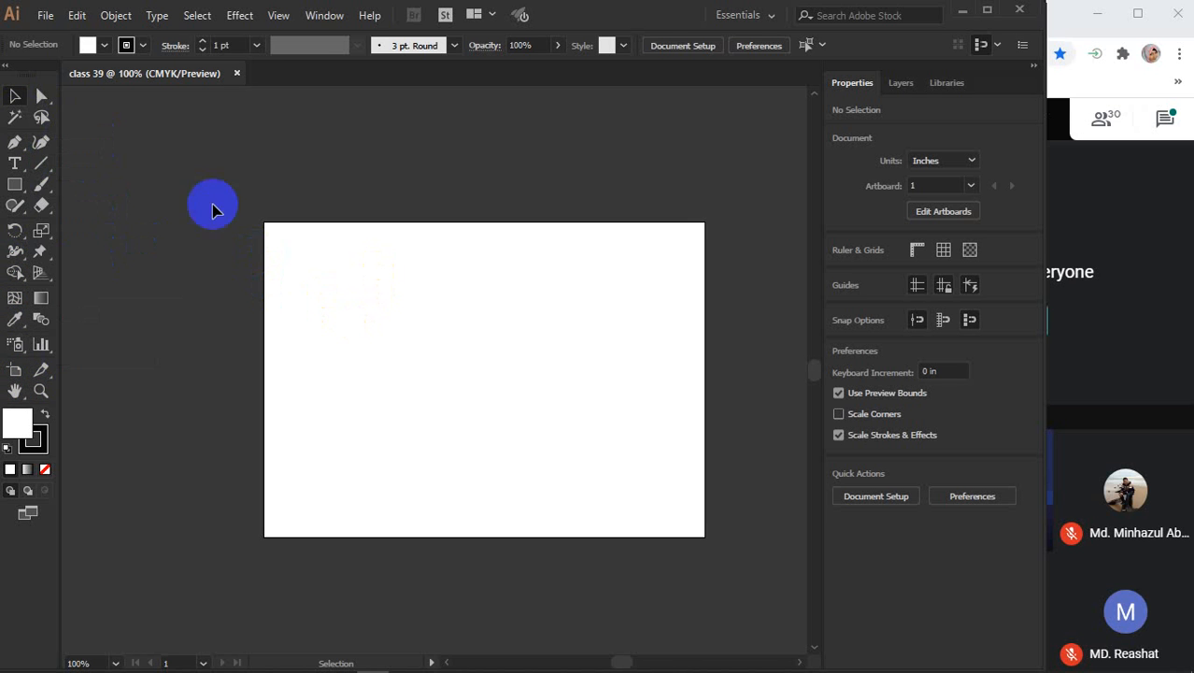
pyautogui.click(317, 16)
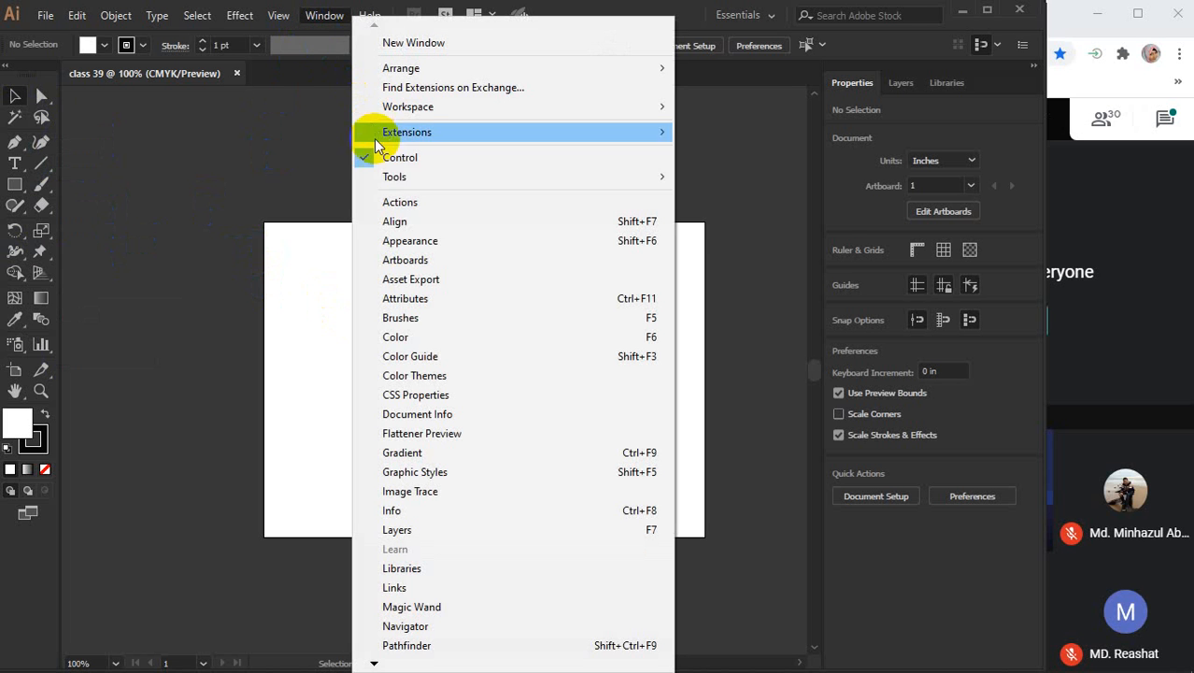
pyautogui.moveTo(374, 174)
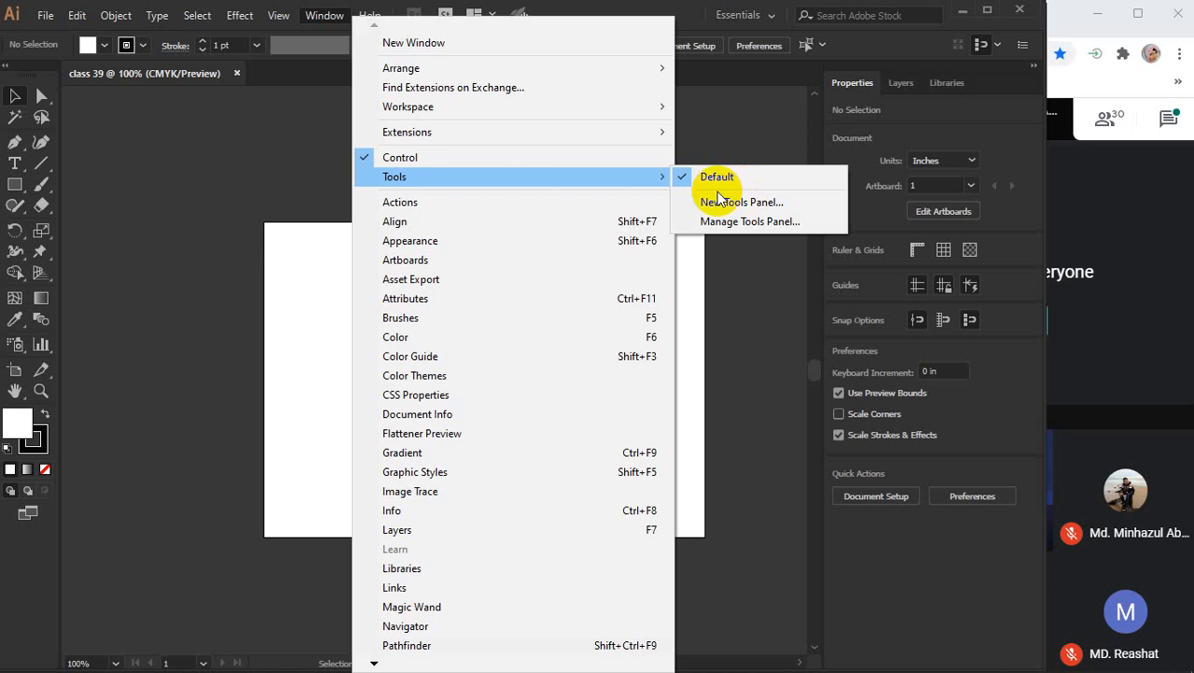
pyautogui.click(262, 239)
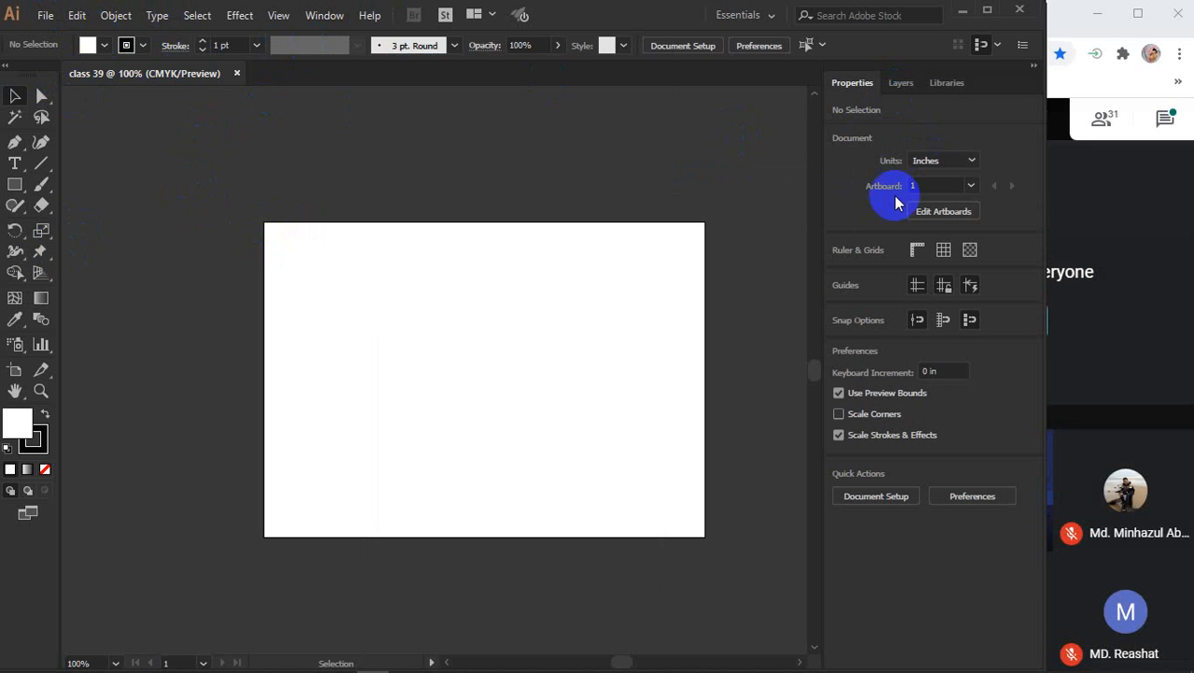
# Step: Collapse the docked panels to icons, then show the Align panel group and dock it below Libraries
pyautogui.click(1032, 65)
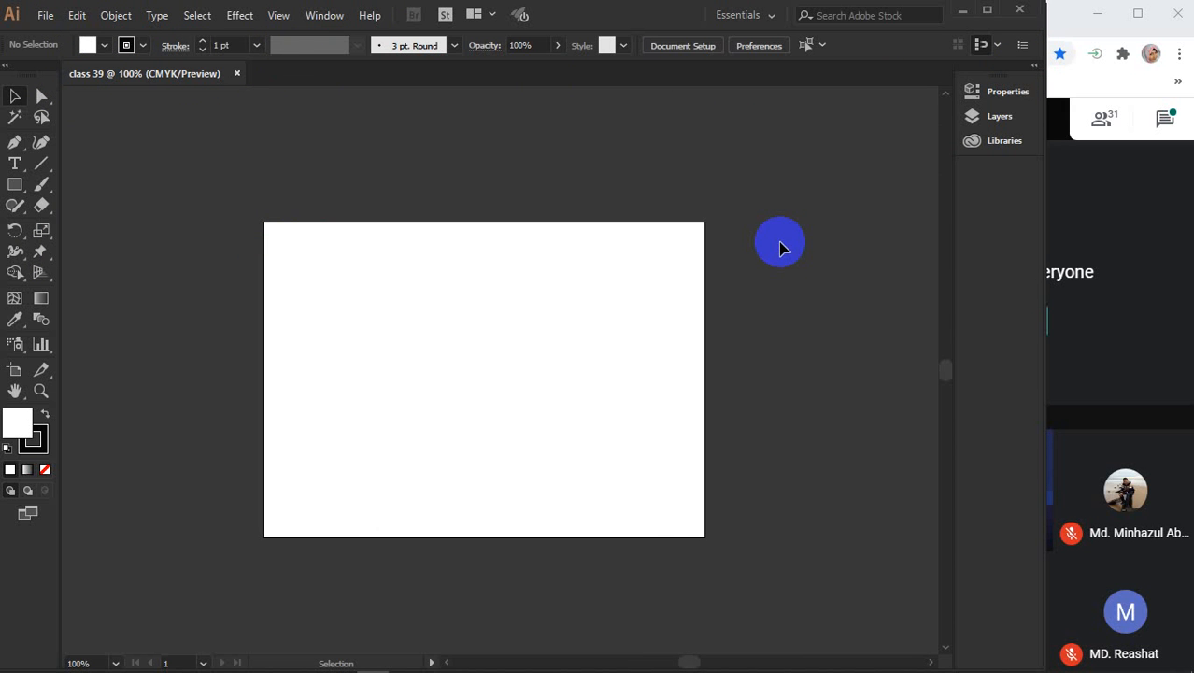
pyautogui.click(324, 15)
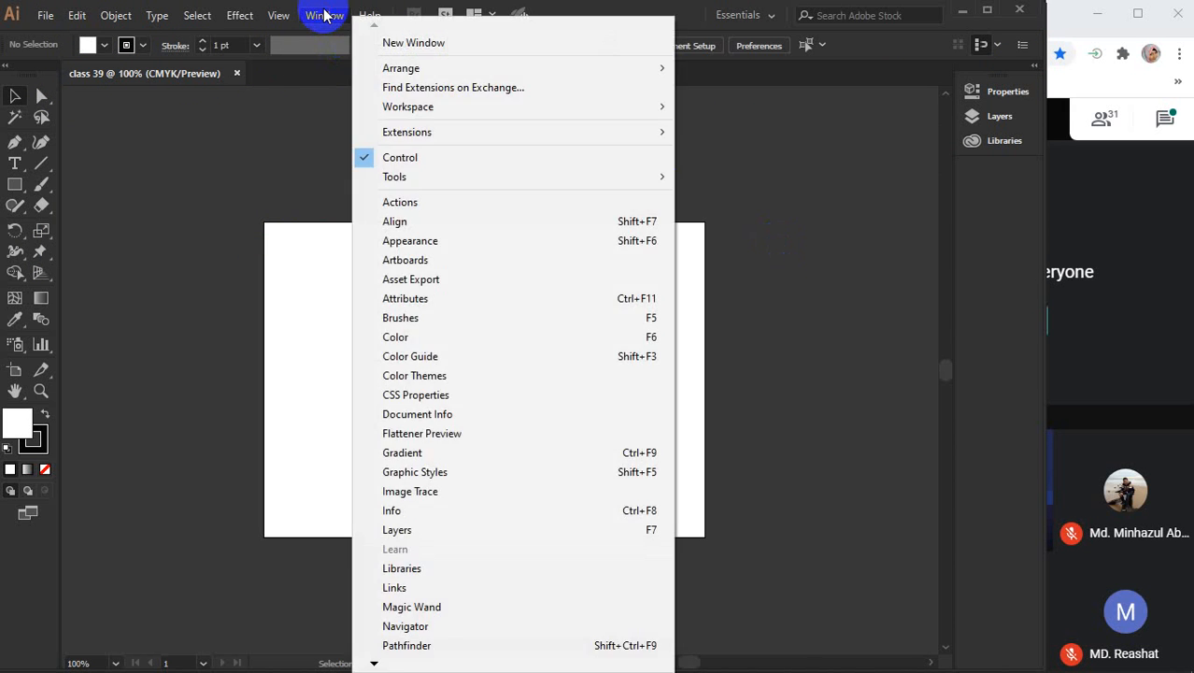
pyautogui.click(434, 221)
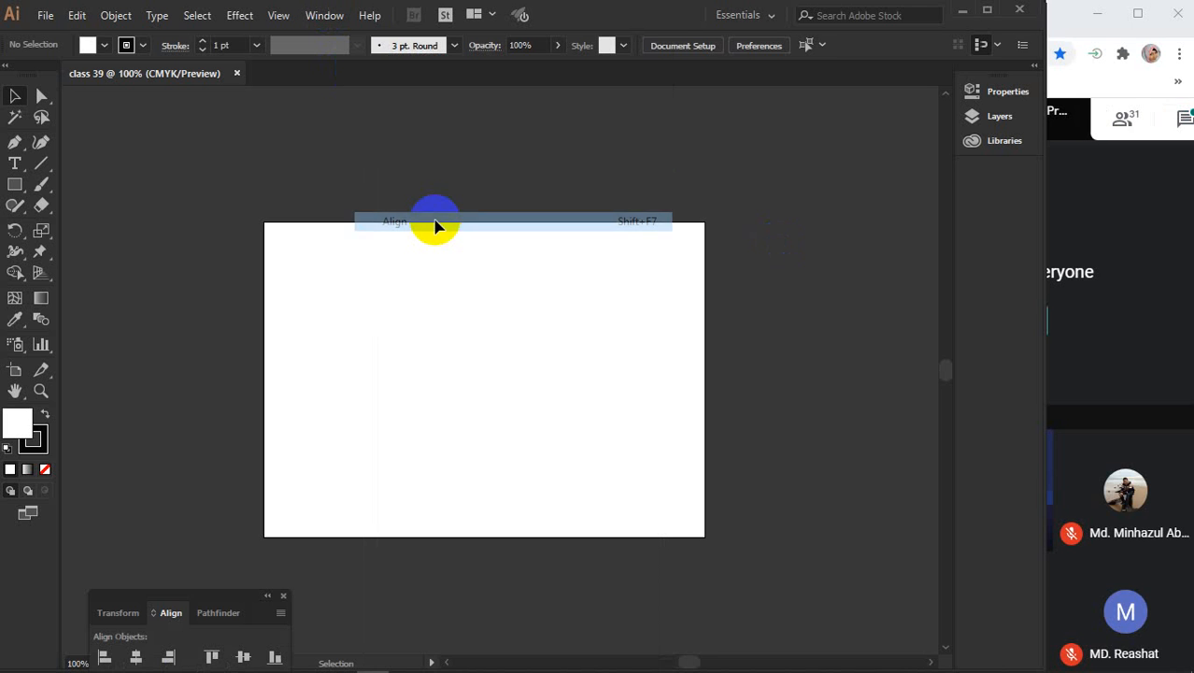
pyautogui.moveTo(180, 602); pyautogui.dragTo(991, 177)
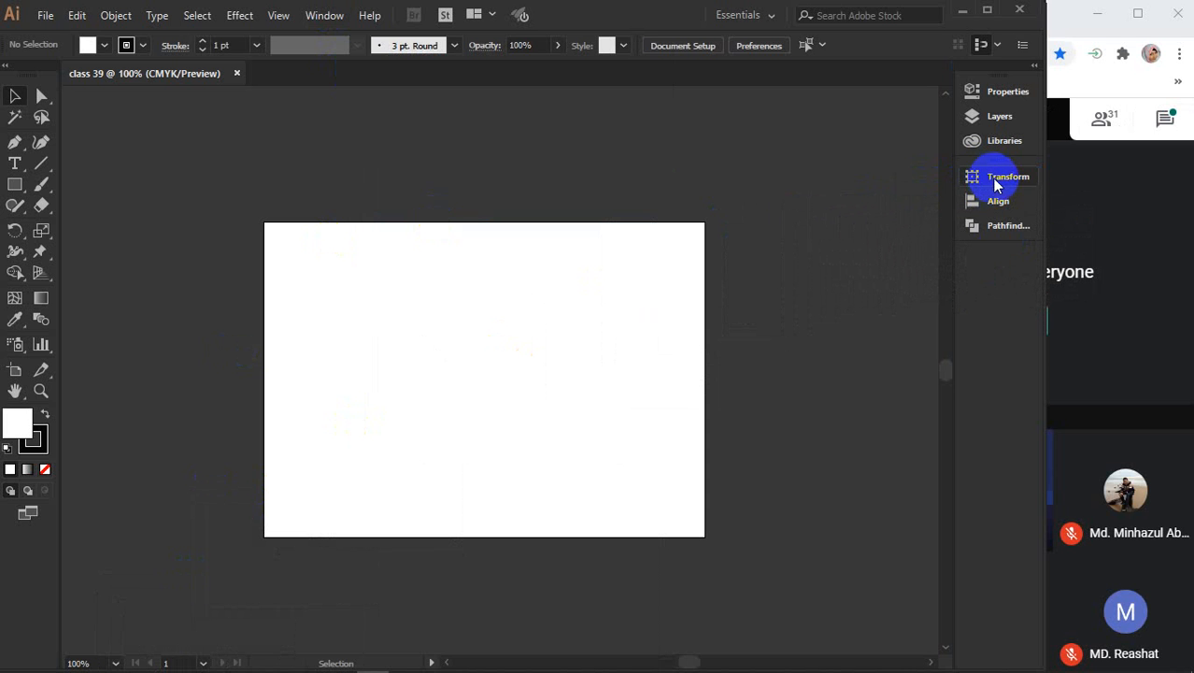
# Step: Show the Color and Color Guide panel group and dock it below the Pathfinder panel
pyautogui.click(324, 15)
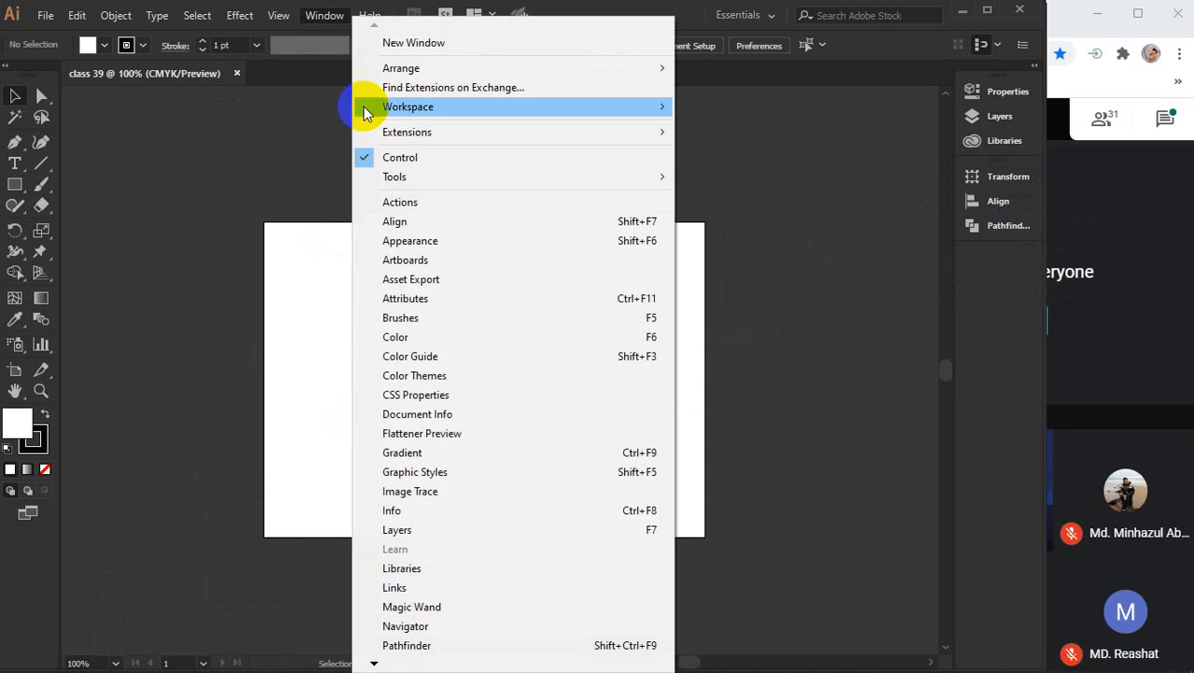
pyautogui.click(408, 340)
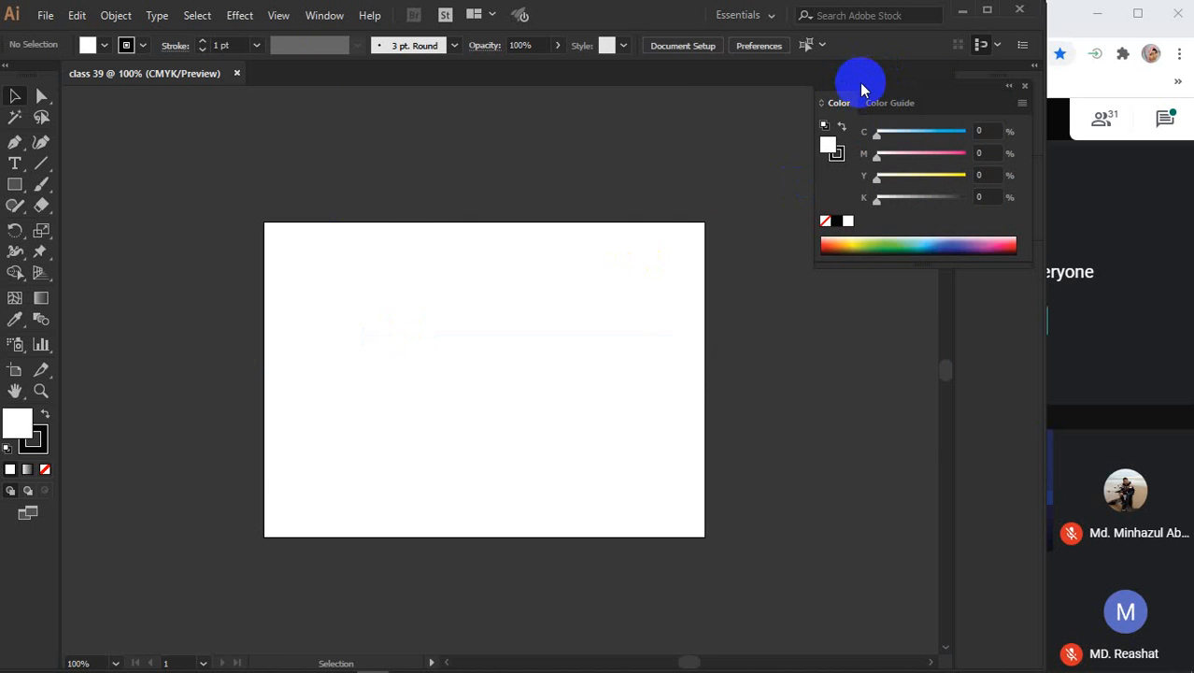
pyautogui.moveTo(859, 87); pyautogui.dragTo(967, 258)
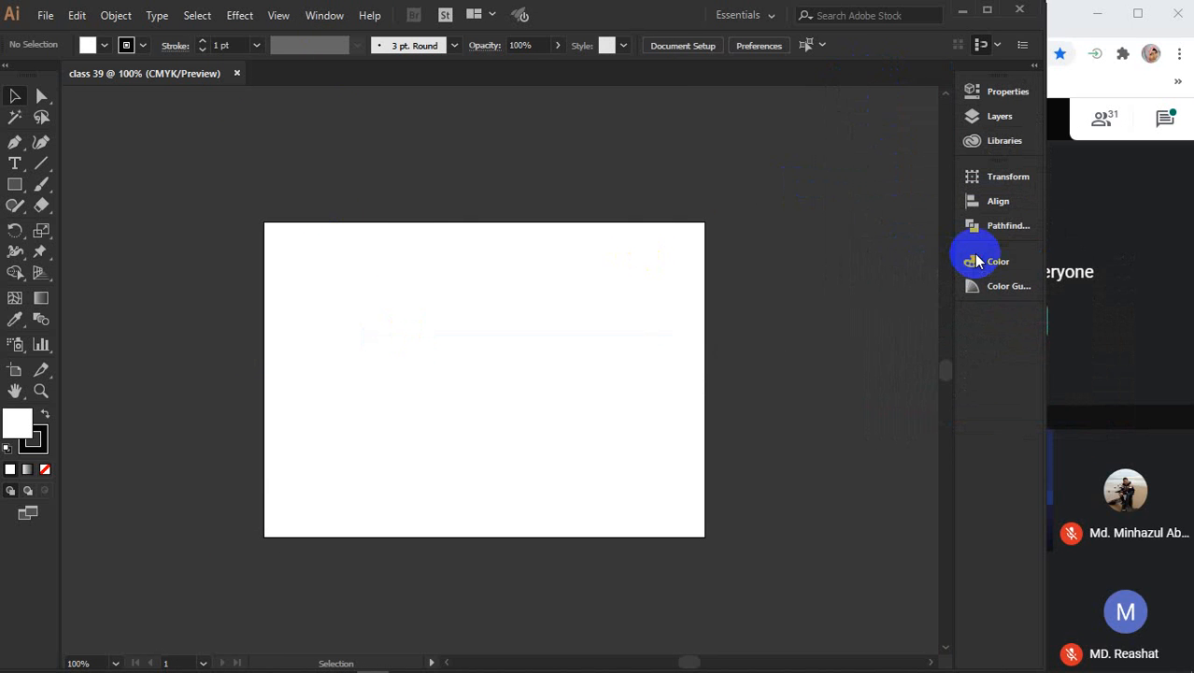
# Step: Show the Gradient panel and dock it below the Color Guide panel
pyautogui.click(322, 16)
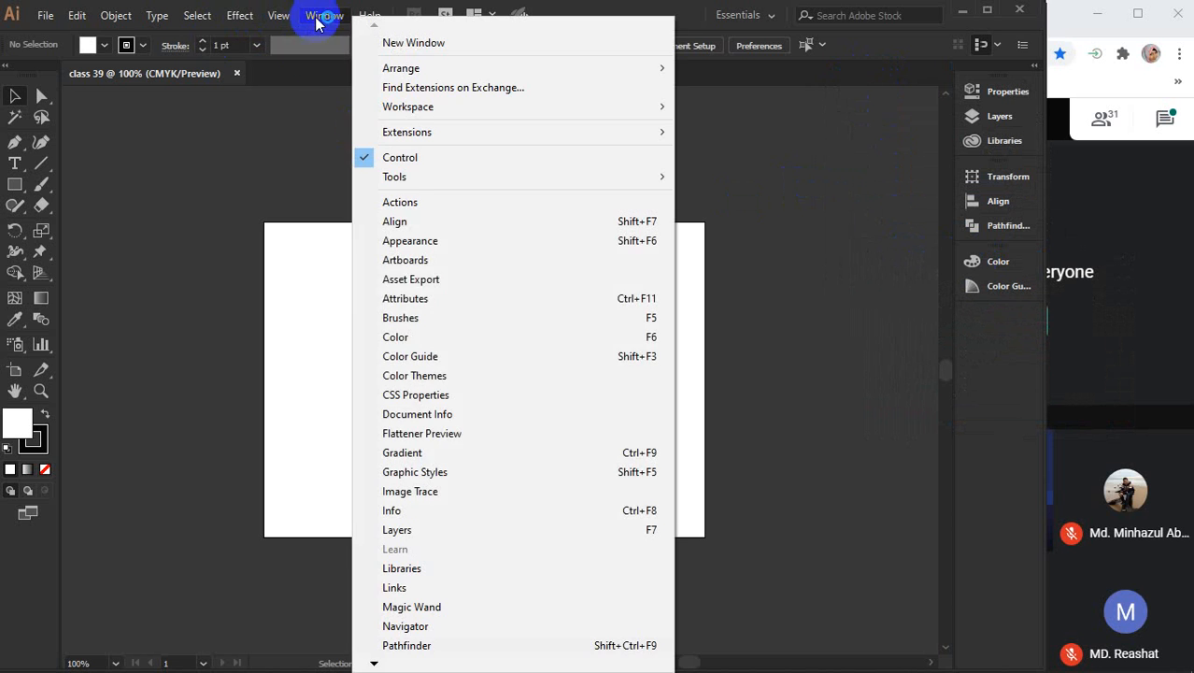
pyautogui.click(428, 454)
pyautogui.moveTo(719, 510); pyautogui.dragTo(1002, 318)
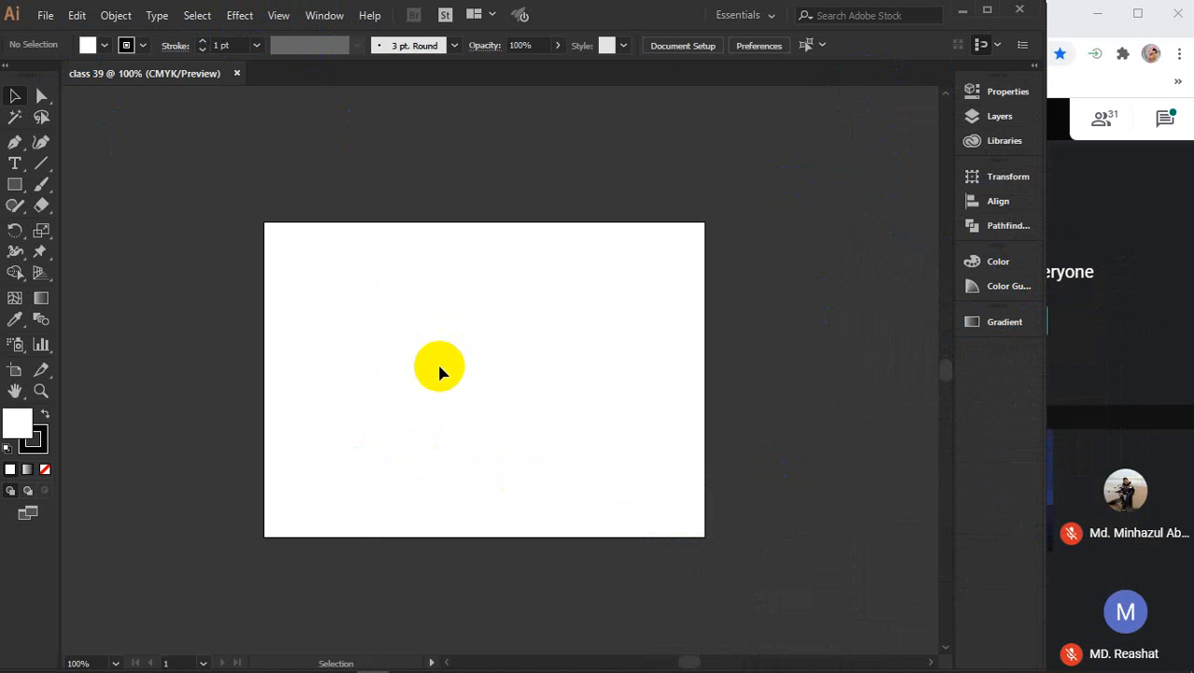
# Step: Show the Character, Paragraph and OpenType panel group and dock it below the Gradient panel
pyautogui.press('a')
pyautogui.hotkey('ctrl', 't')
pyautogui.moveTo(686, 126); pyautogui.dragTo(974, 357)
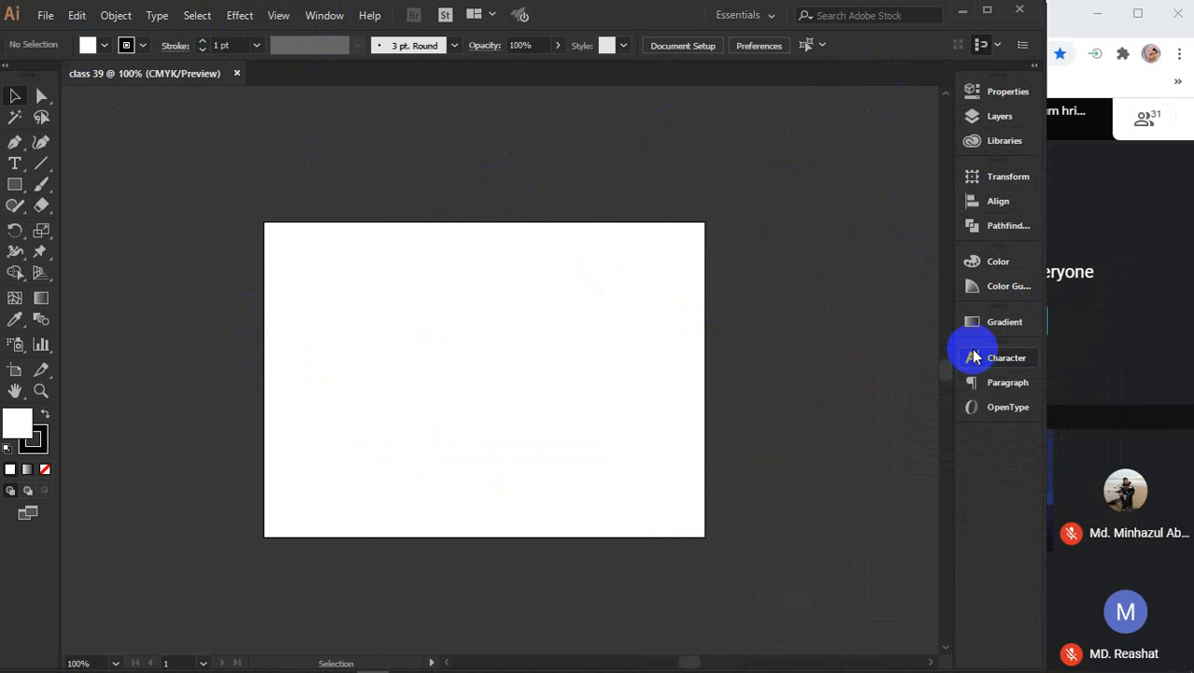
# Step: Show the Swatches, Brushes and Symbols panel group and dock it below the OpenType panel
pyautogui.click(329, 16)
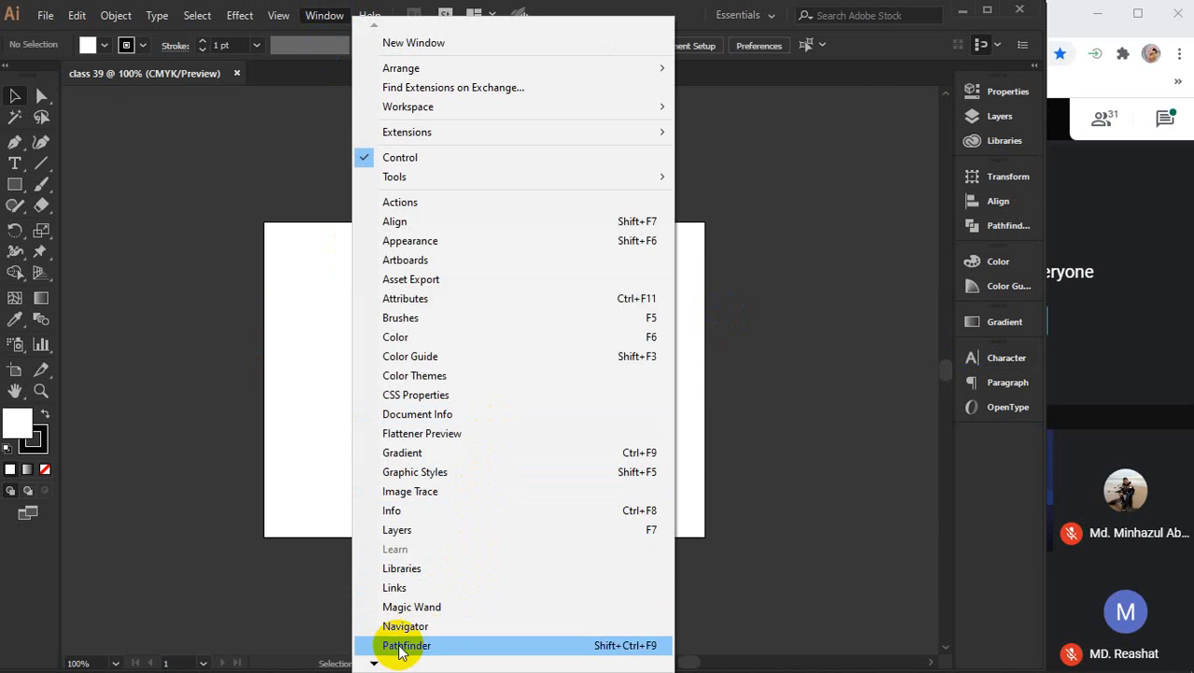
pyautogui.moveTo(373, 662)
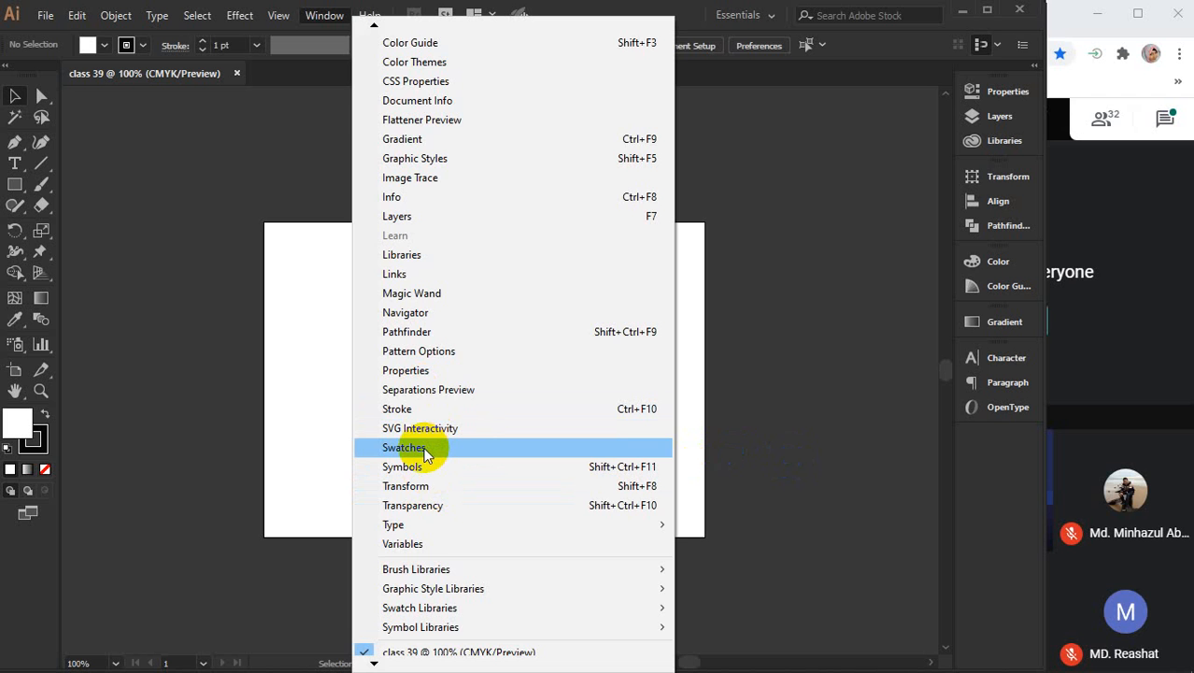
pyautogui.click(403, 447)
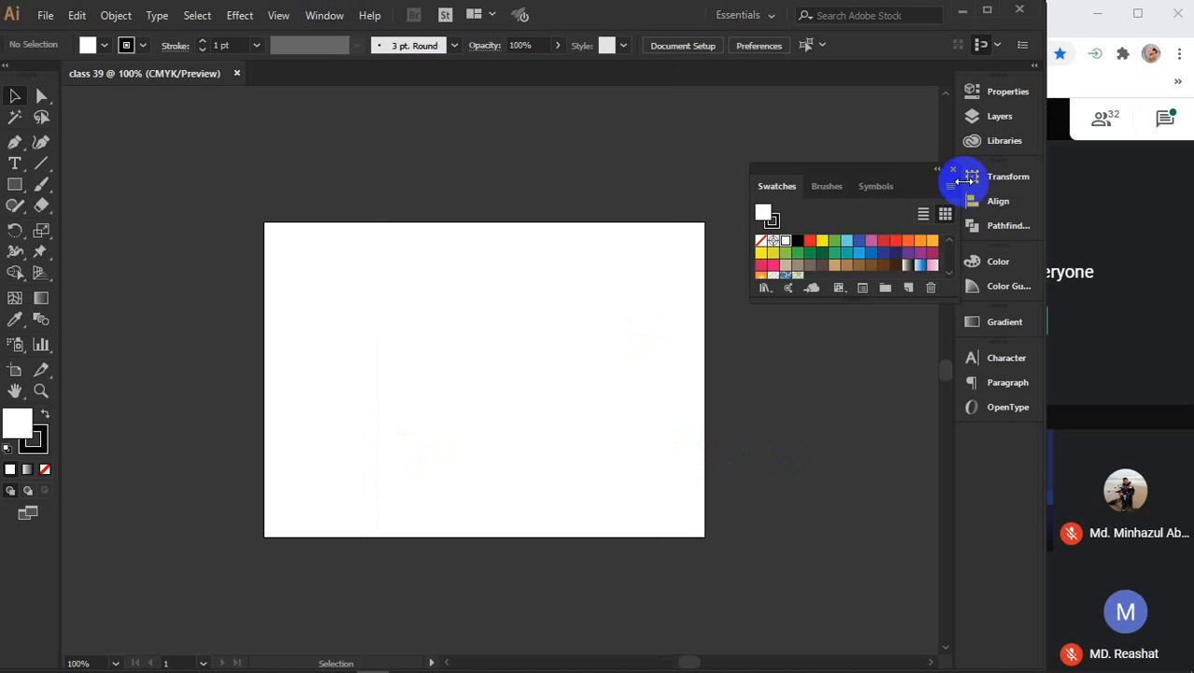
pyautogui.moveTo(863, 178)
pyautogui.mouseDown()
pyautogui.moveTo(773, 203)
pyautogui.moveTo(960, 447)
pyautogui.moveTo(981, 429)
pyautogui.moveTo(994, 441)
pyautogui.mouseUp()
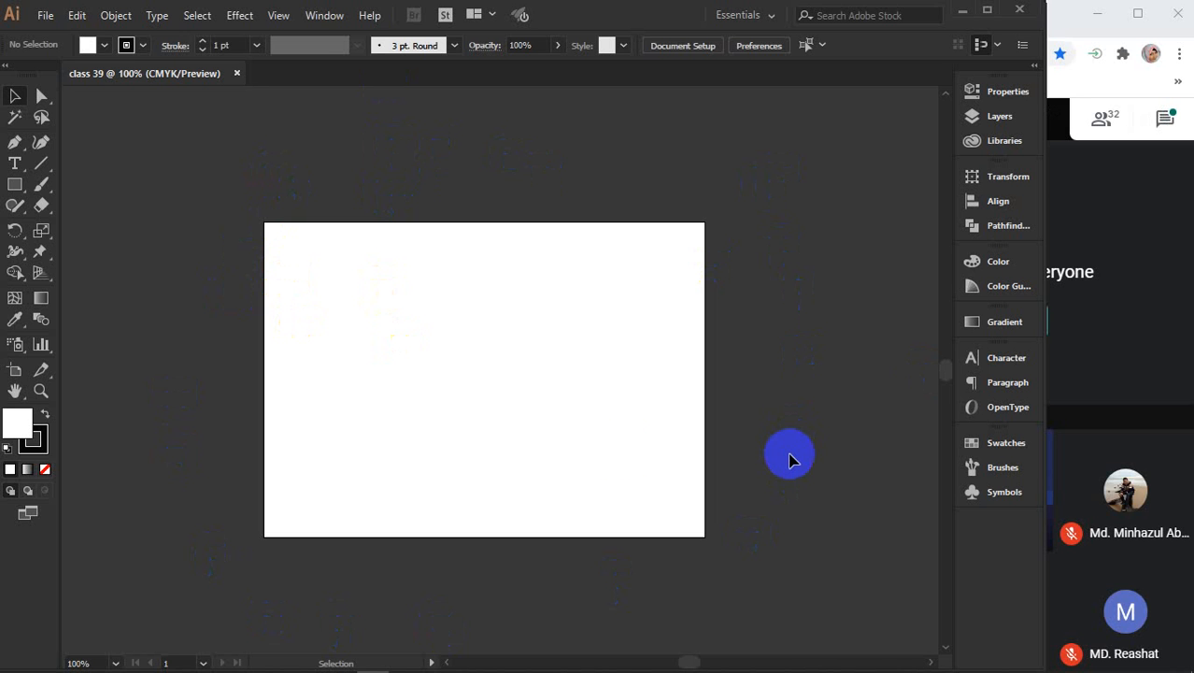
# Step: Draw five rectangles of varied sizes with the Rectangle tool, one over the artboard and the others around it
pyautogui.click(15, 184)
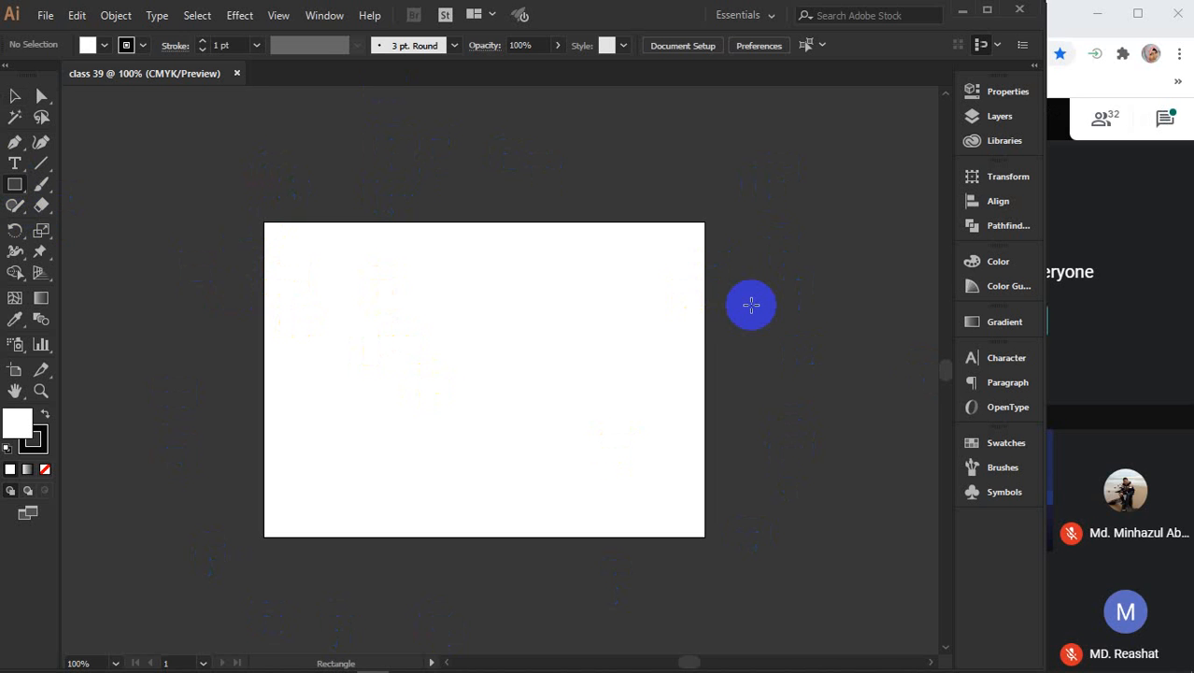
pyautogui.scroll(-3, 751, 305)
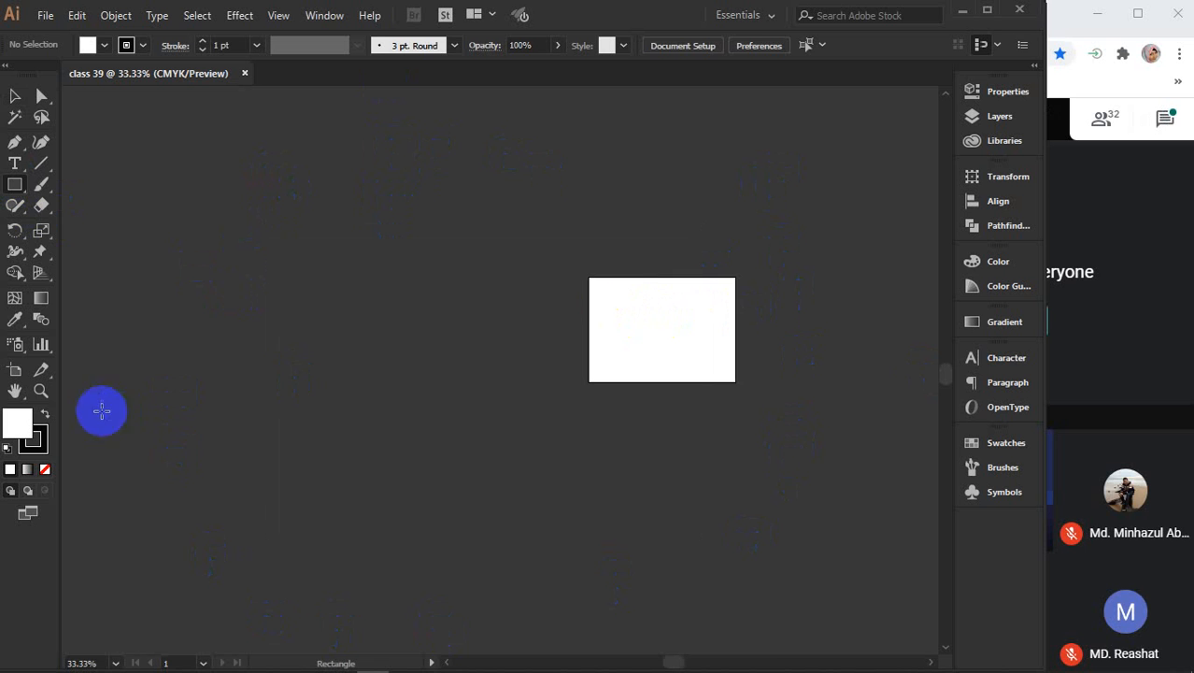
pyautogui.moveTo(662, 271)
pyautogui.mouseDown()
pyautogui.moveTo(664, 333)
pyautogui.moveTo(728, 385)
pyautogui.mouseUp()
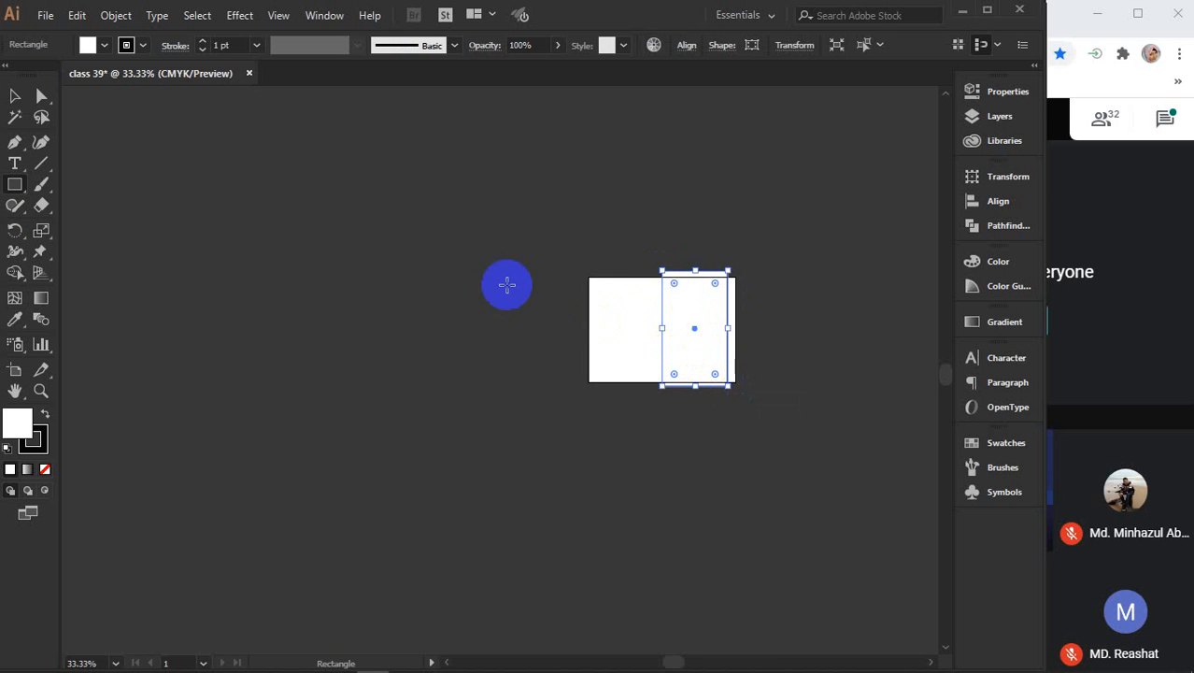
pyautogui.moveTo(448, 206); pyautogui.dragTo(541, 387)
pyautogui.moveTo(306, 245); pyautogui.dragTo(373, 413)
pyautogui.scroll(-3, 375, 414)
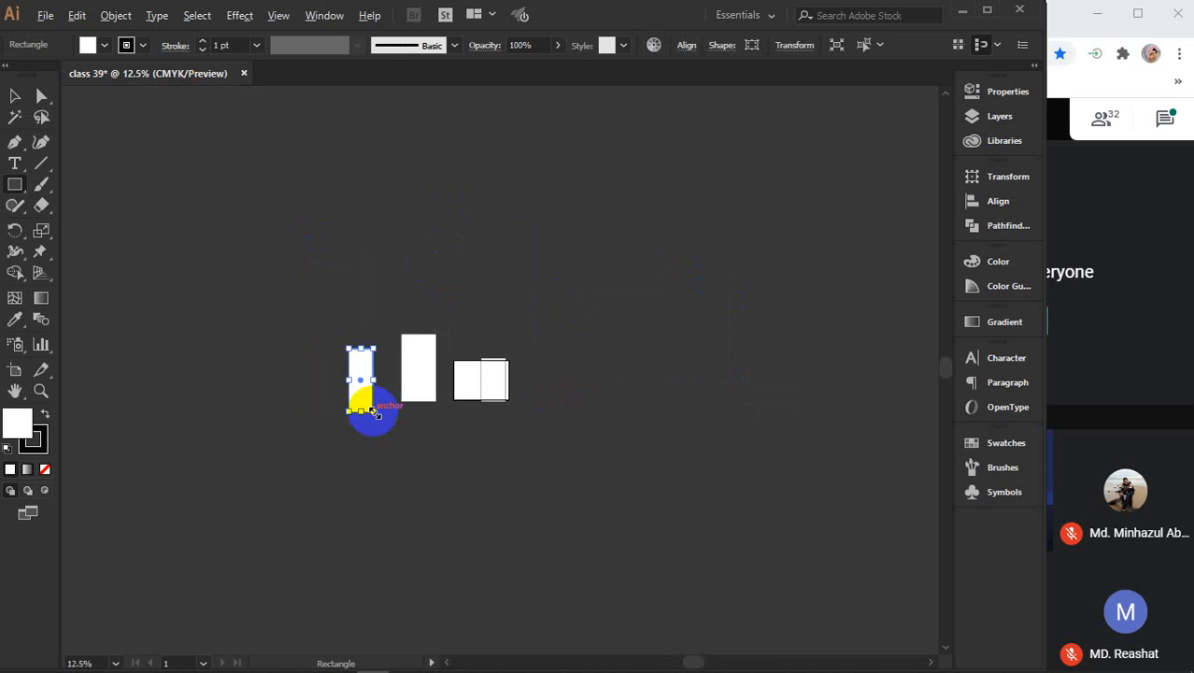
pyautogui.moveTo(317, 205); pyautogui.dragTo(405, 291)
pyautogui.moveTo(484, 226); pyautogui.dragTo(607, 378)
# Step: Draw seven more rectangles of varied sizes inside and outside the canvas boundary
pyautogui.hotkey('ctrl', '-')
pyautogui.hotkey('ctrl', '-')
pyautogui.hotkey('ctrl', '-')
pyautogui.hotkey('ctrl', '-')
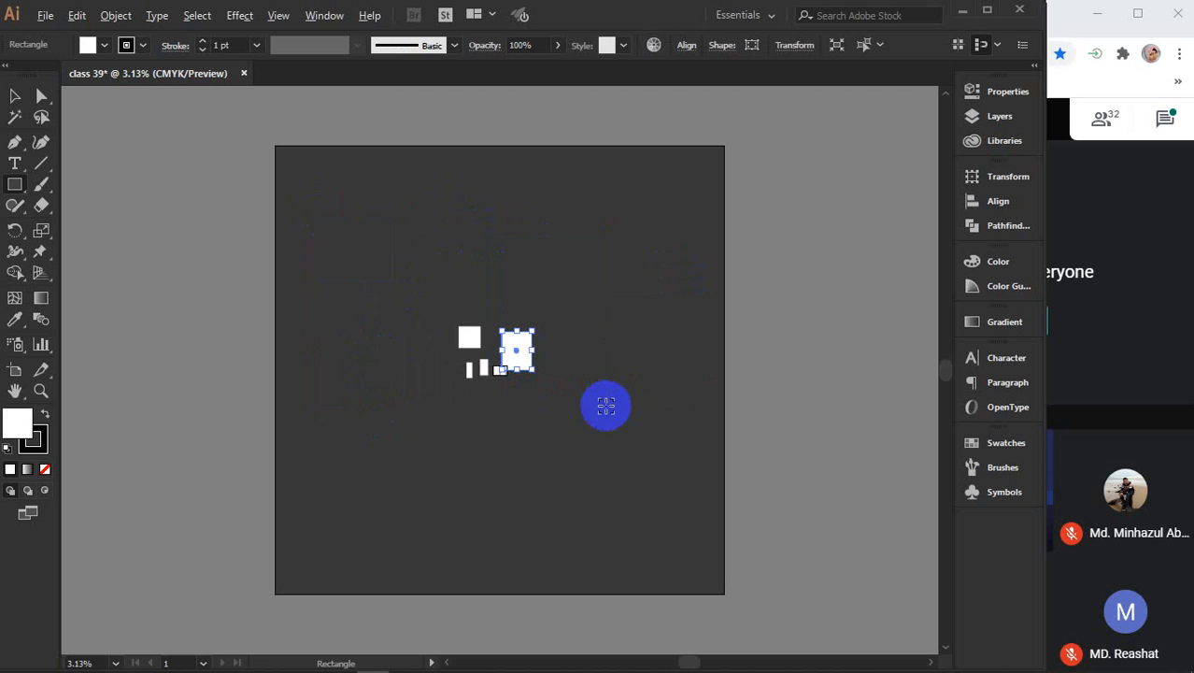
pyautogui.moveTo(831, 193); pyautogui.dragTo(835, 231)
pyautogui.moveTo(854, 518); pyautogui.dragTo(865, 555)
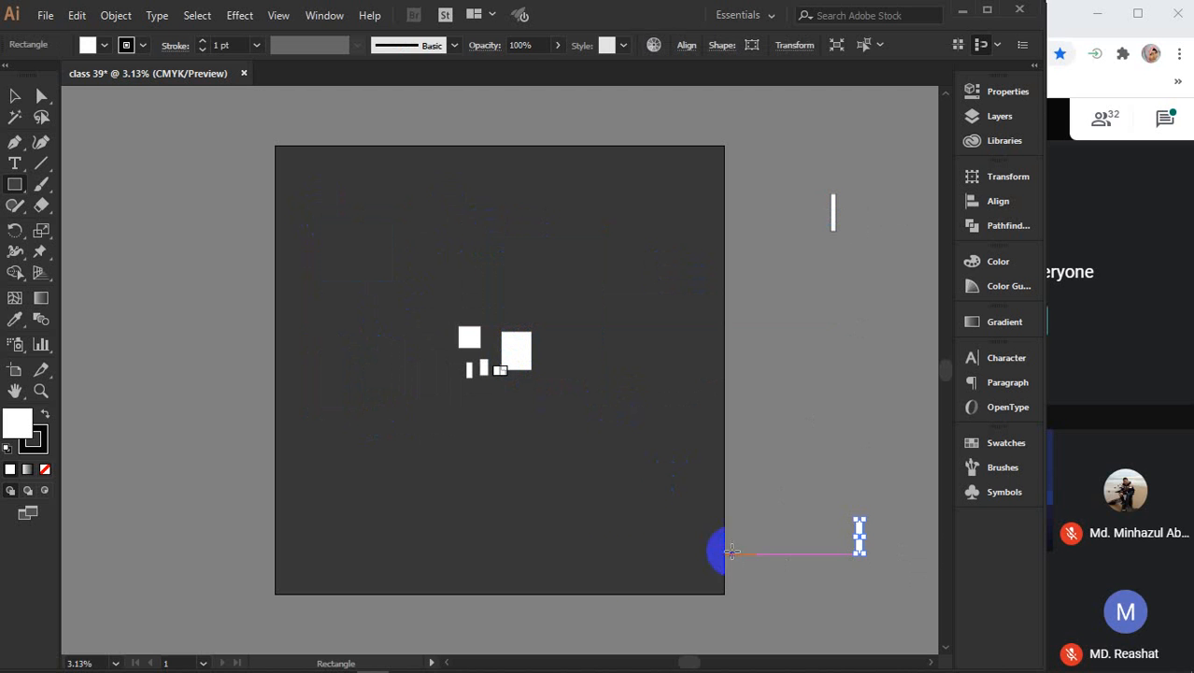
pyautogui.moveTo(727, 554); pyautogui.dragTo(572, 564)
pyautogui.moveTo(418, 508); pyautogui.dragTo(366, 398)
pyautogui.moveTo(167, 277); pyautogui.dragTo(161, 222)
pyautogui.moveTo(320, 116); pyautogui.dragTo(368, 115)
pyautogui.moveTo(689, 124); pyautogui.dragTo(781, 201)
pyautogui.moveTo(624, 326); pyautogui.dragTo(624, 326)
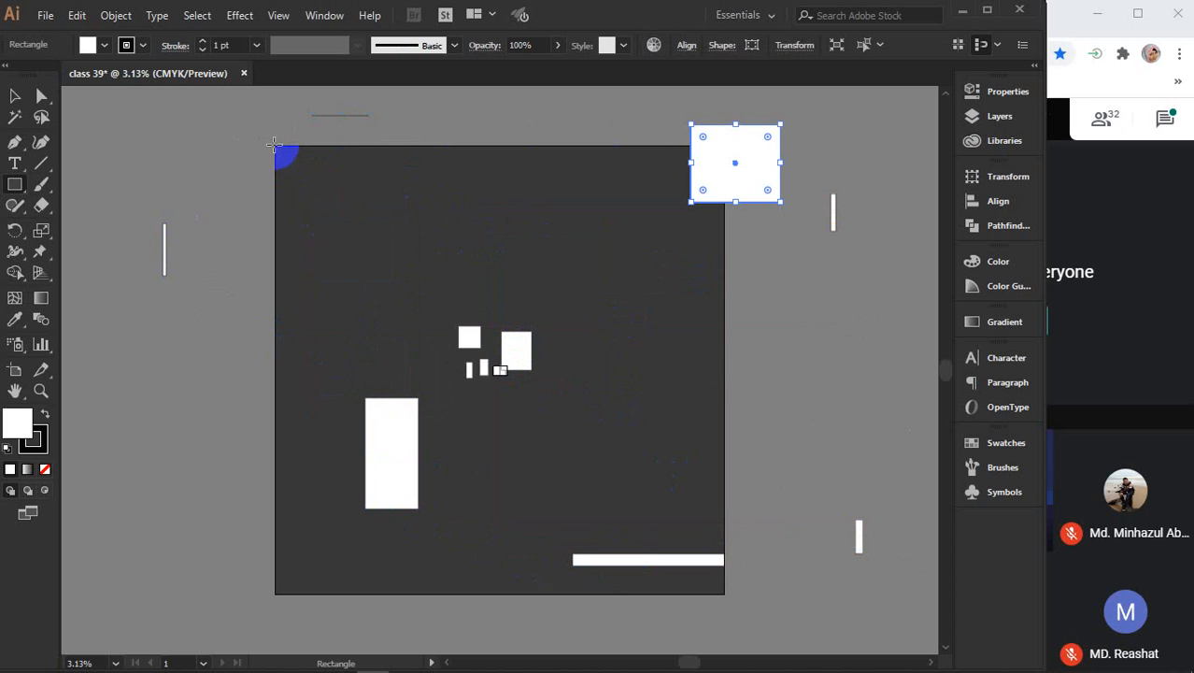
# Step: Draw a rectangle of 228.25 by 228.25 in over the entire canvas, and delete all the drawn rectangles
pyautogui.moveTo(275, 145)
pyautogui.mouseDown()
pyautogui.moveTo(431, 330)
pyautogui.moveTo(724, 595)
pyautogui.mouseUp()
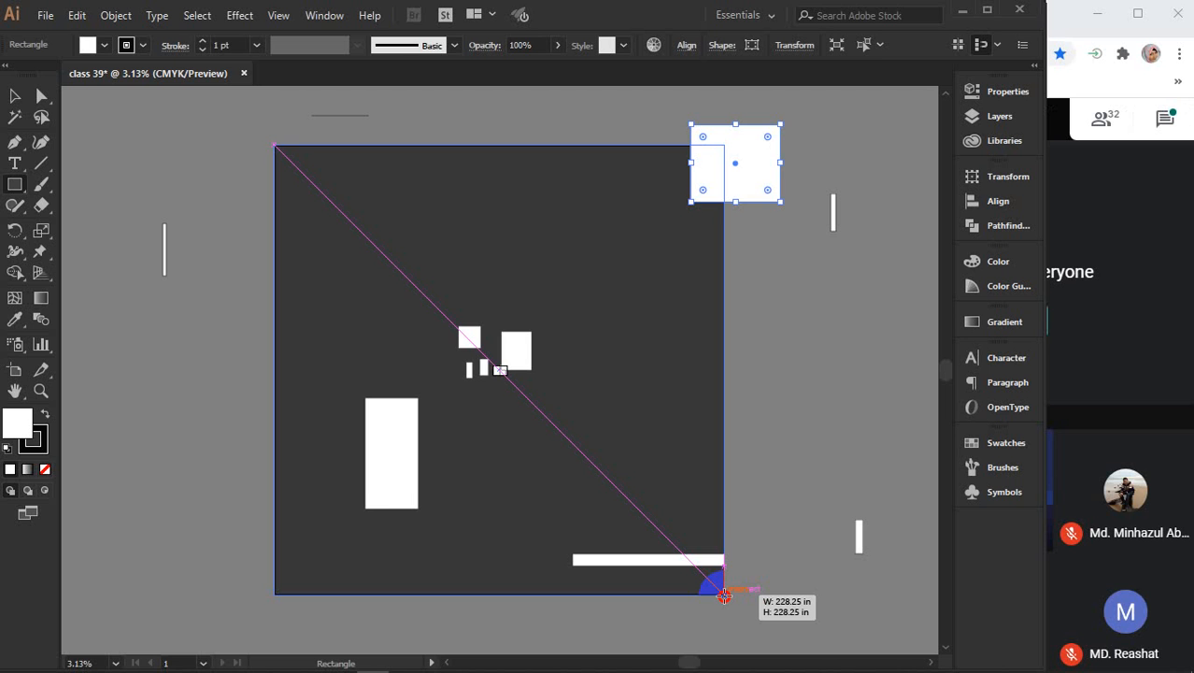
pyautogui.moveTo(724, 595); pyautogui.dragTo(726, 595)
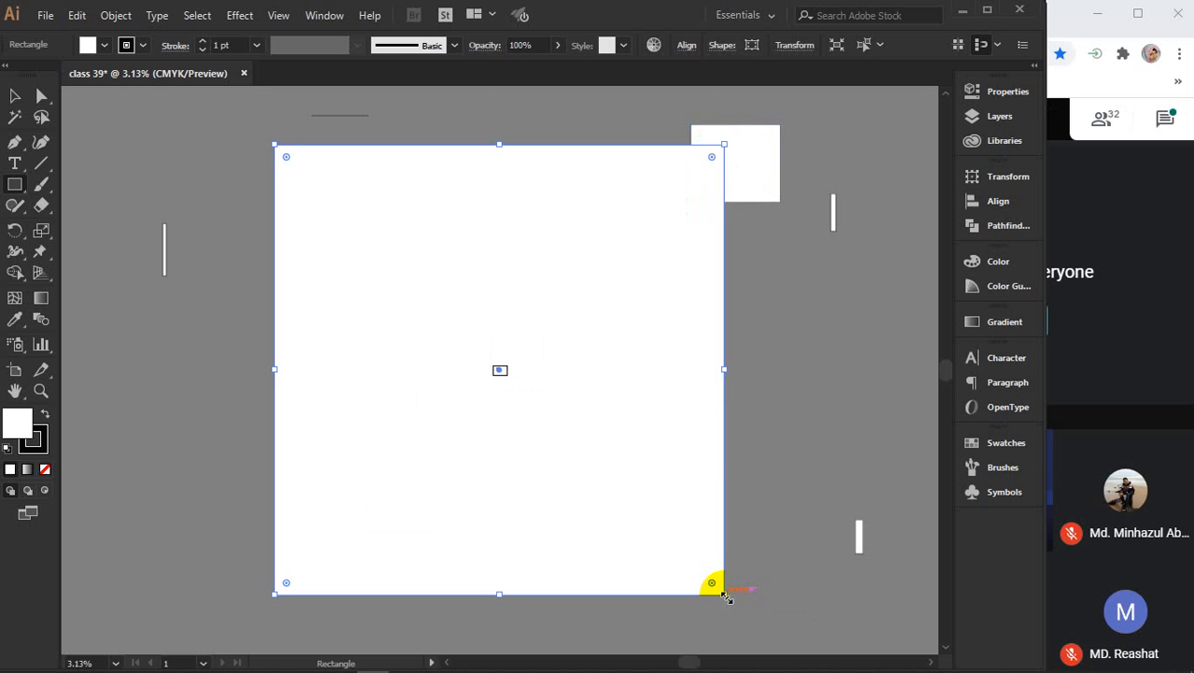
pyautogui.click(13, 98)
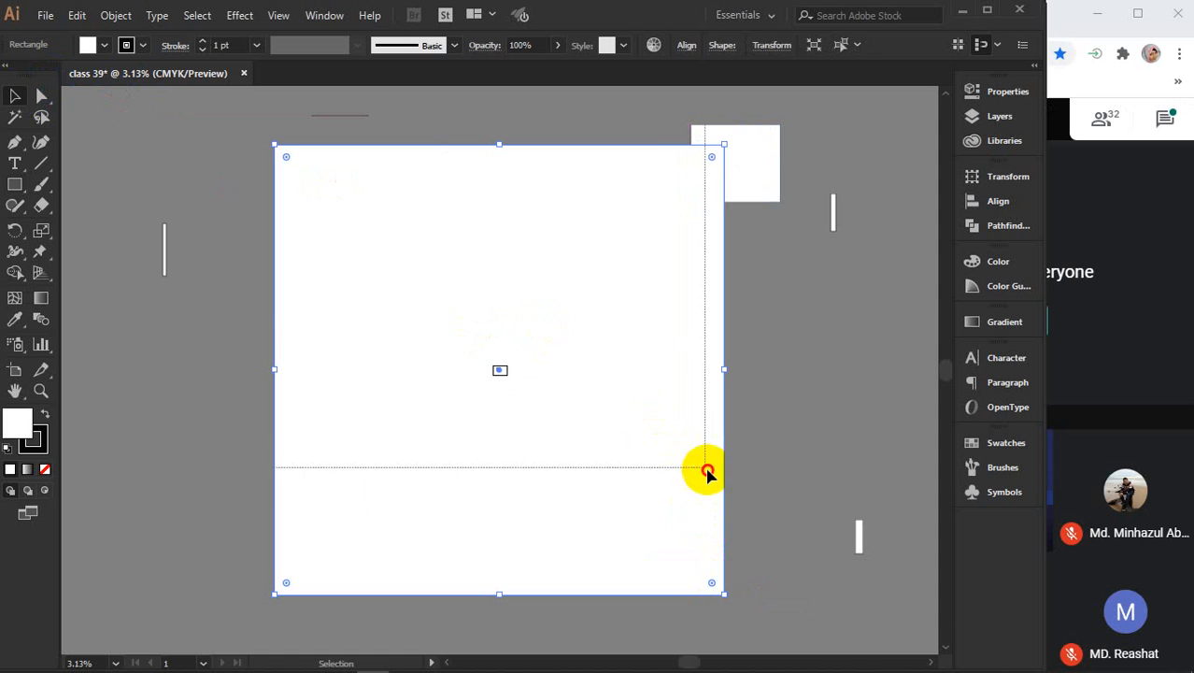
pyautogui.hotkey('ctrl', 'a')
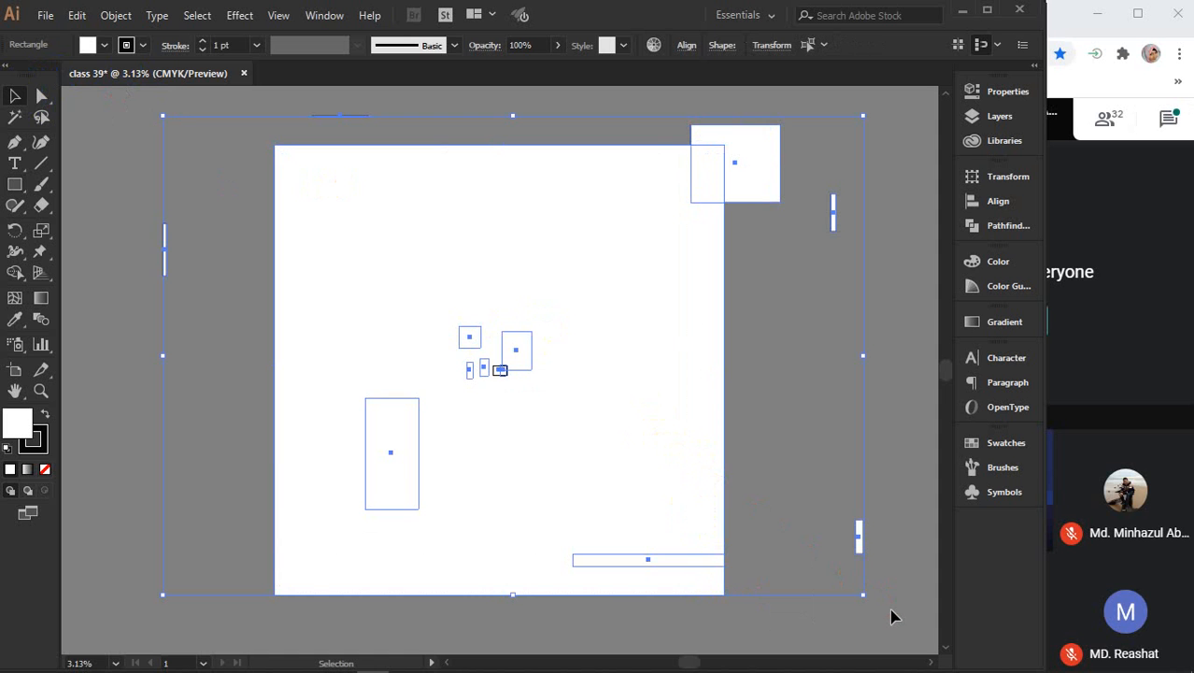
pyautogui.press('Delete')
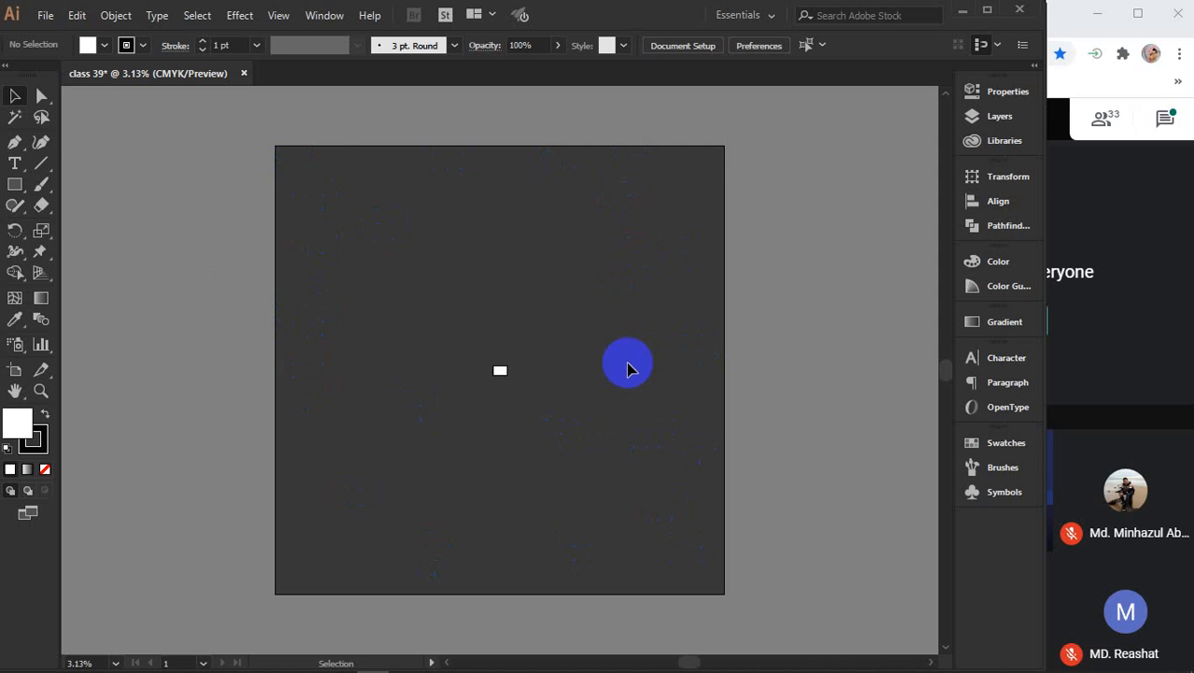
# Step: Draw a rectangle with the Rectangle tool on the empty canvas beside the artboard and move it slightly down
pyautogui.scroll(2, 510, 370)
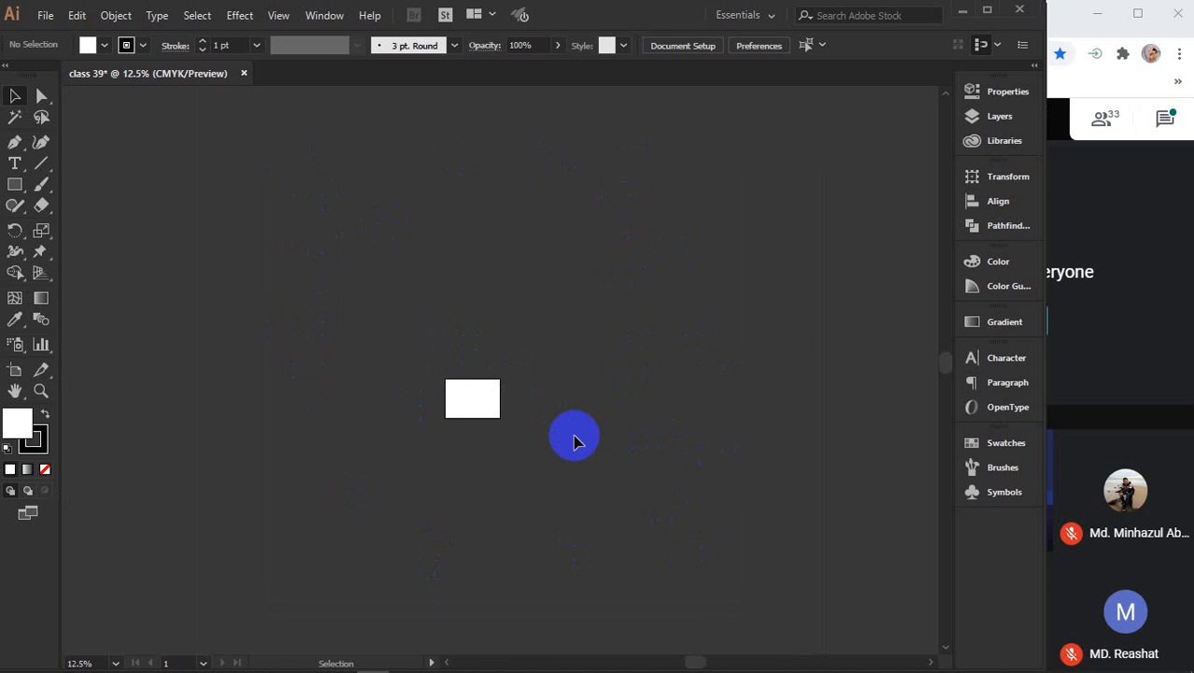
pyautogui.moveTo(487, 426); pyautogui.dragTo(538, 457)
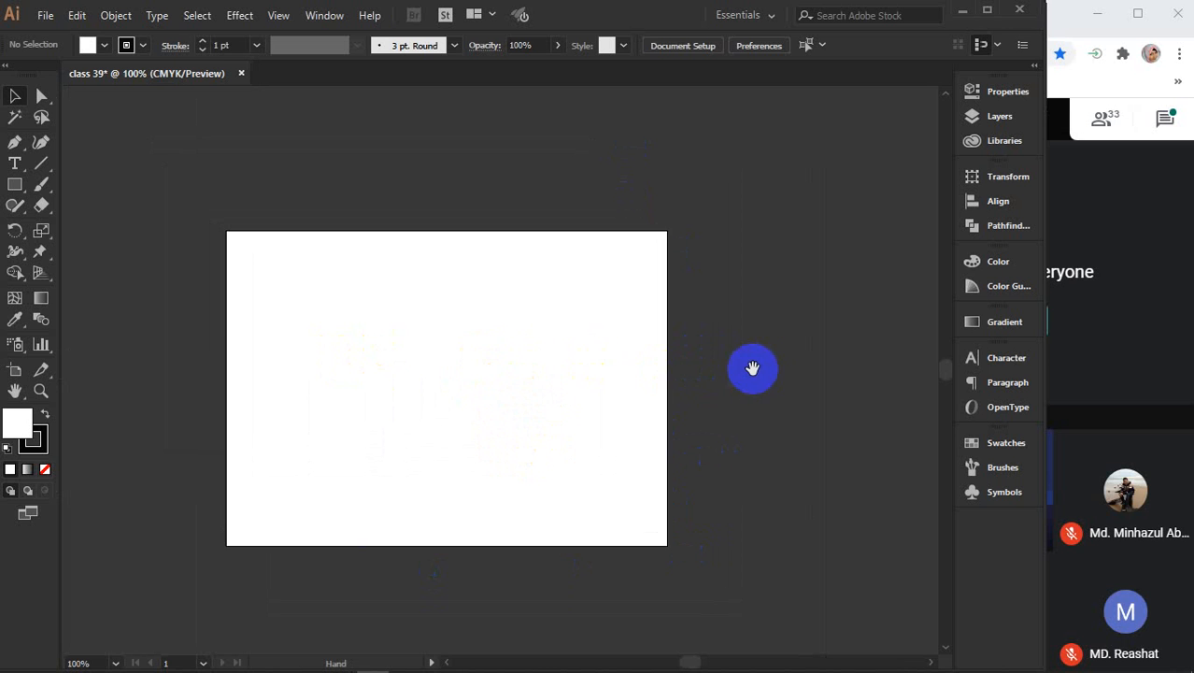
pyautogui.moveTo(768, 374); pyautogui.dragTo(165, 337)
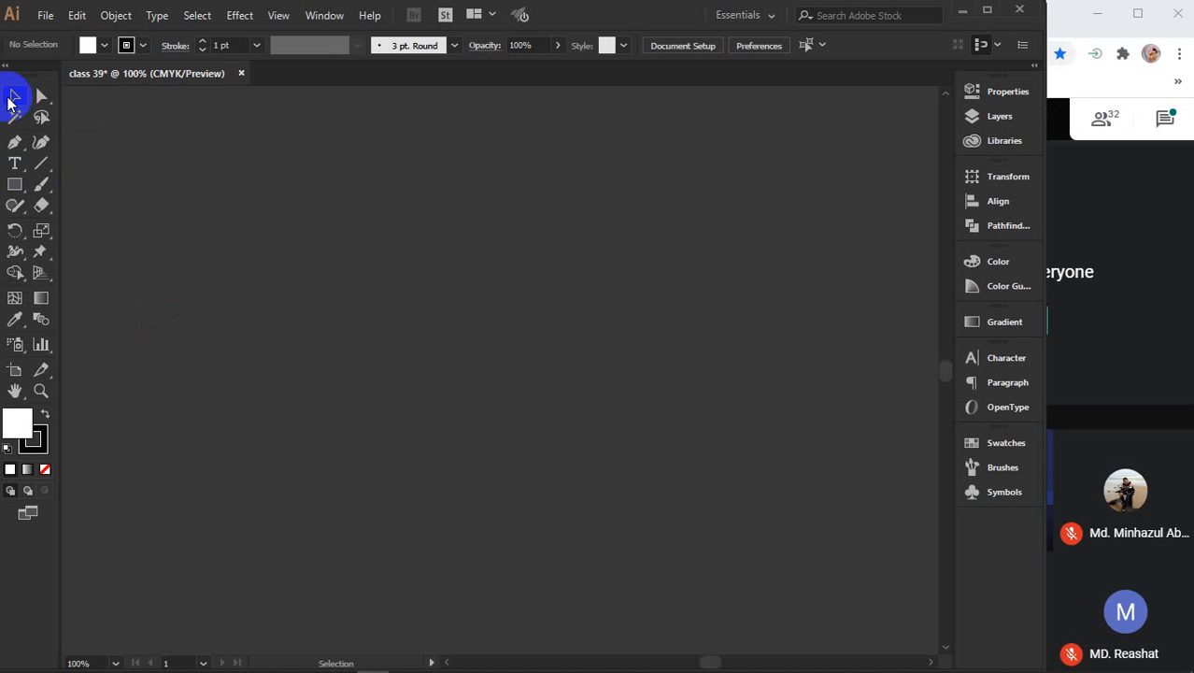
pyautogui.click(14, 187)
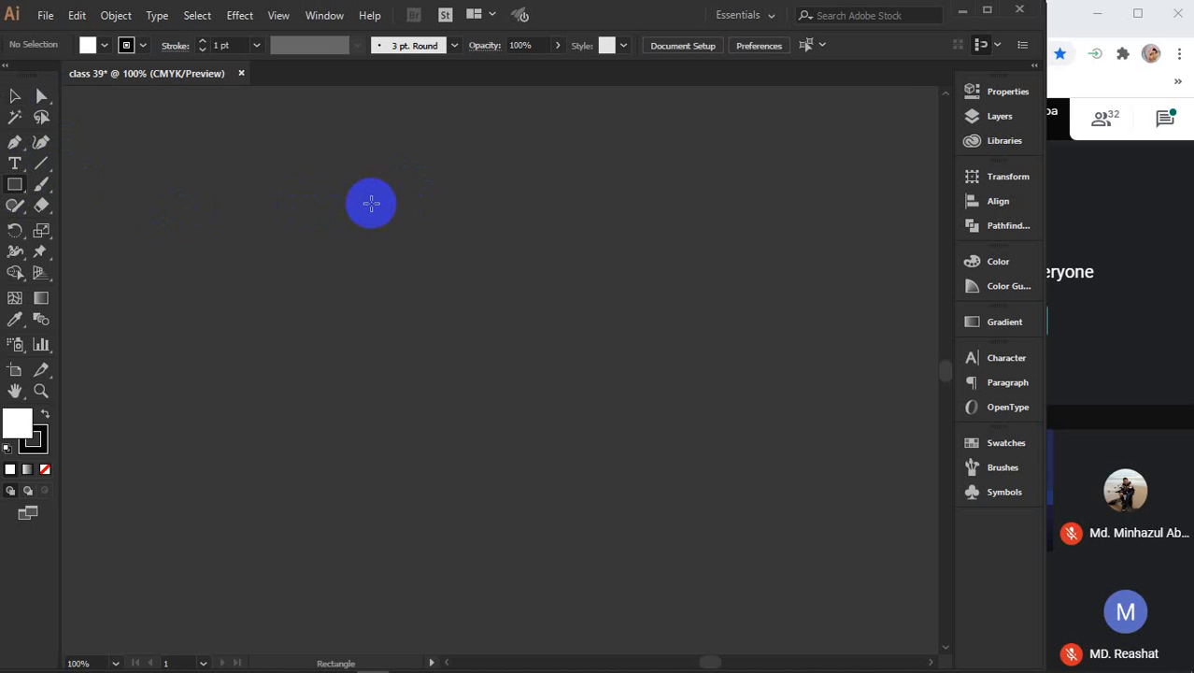
pyautogui.click(14, 185)
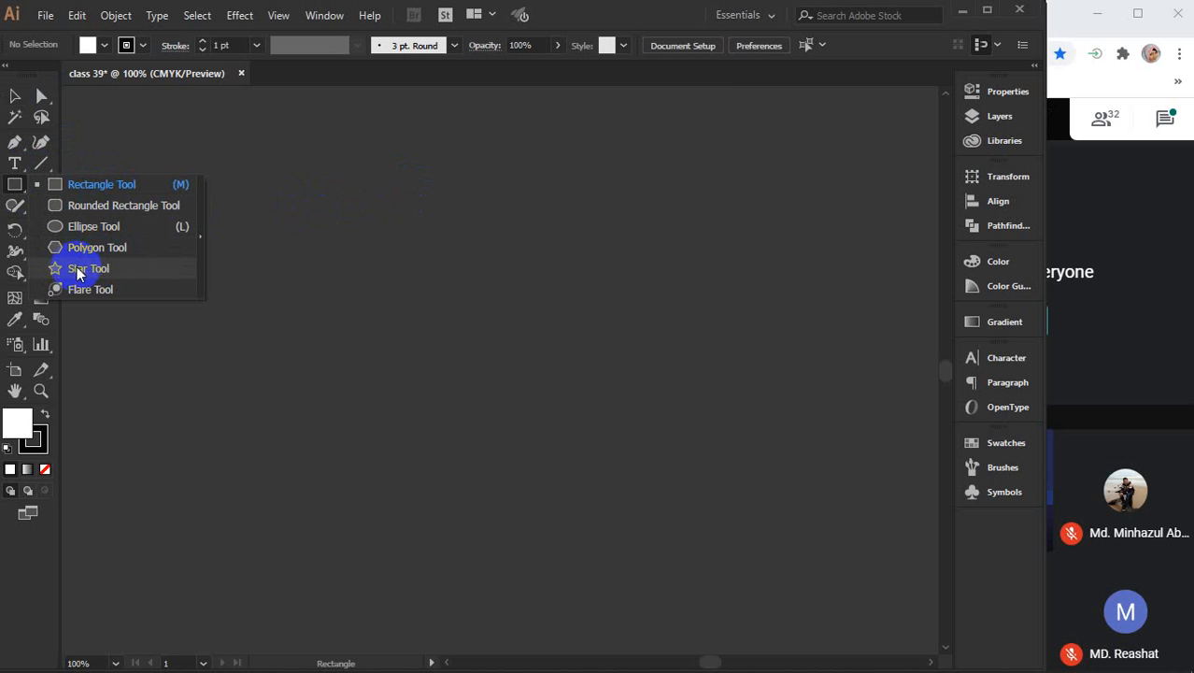
pyautogui.click(96, 190)
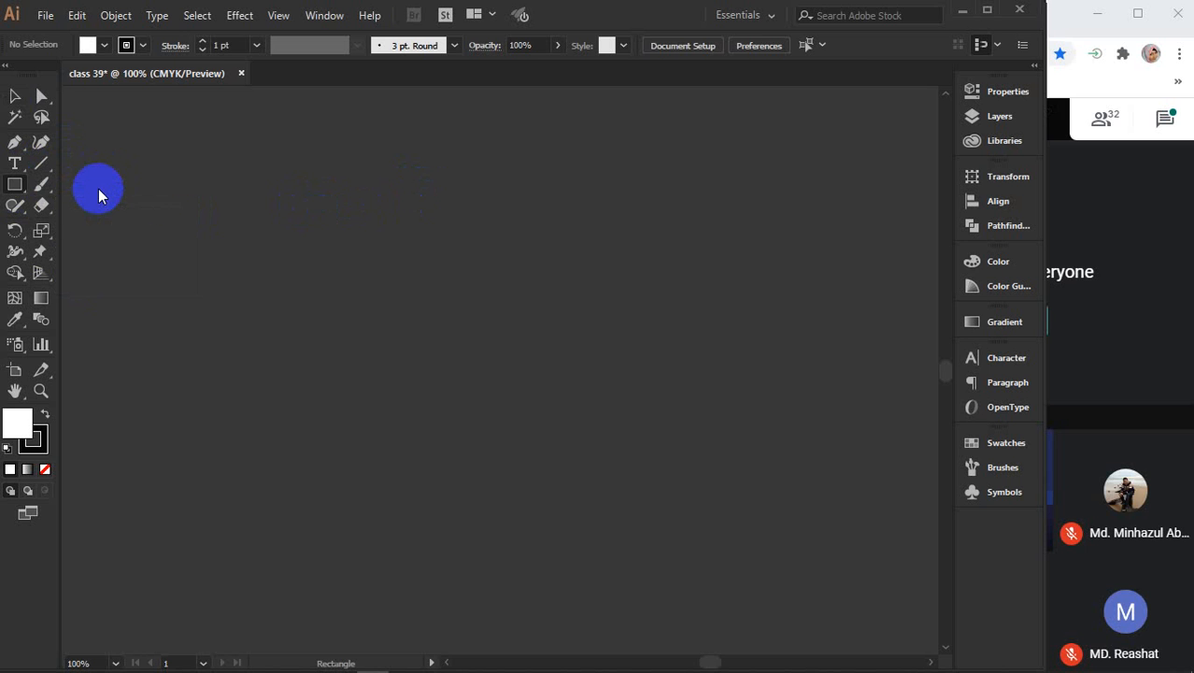
pyautogui.moveTo(288, 177); pyautogui.dragTo(557, 363)
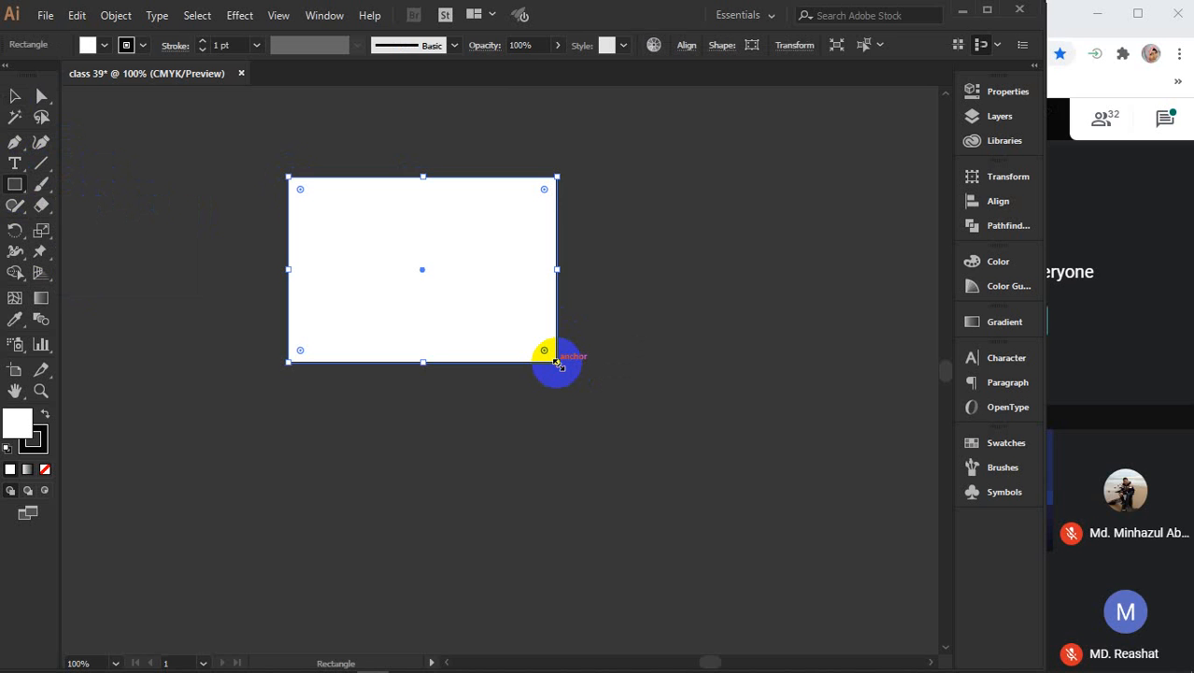
pyautogui.press('v')
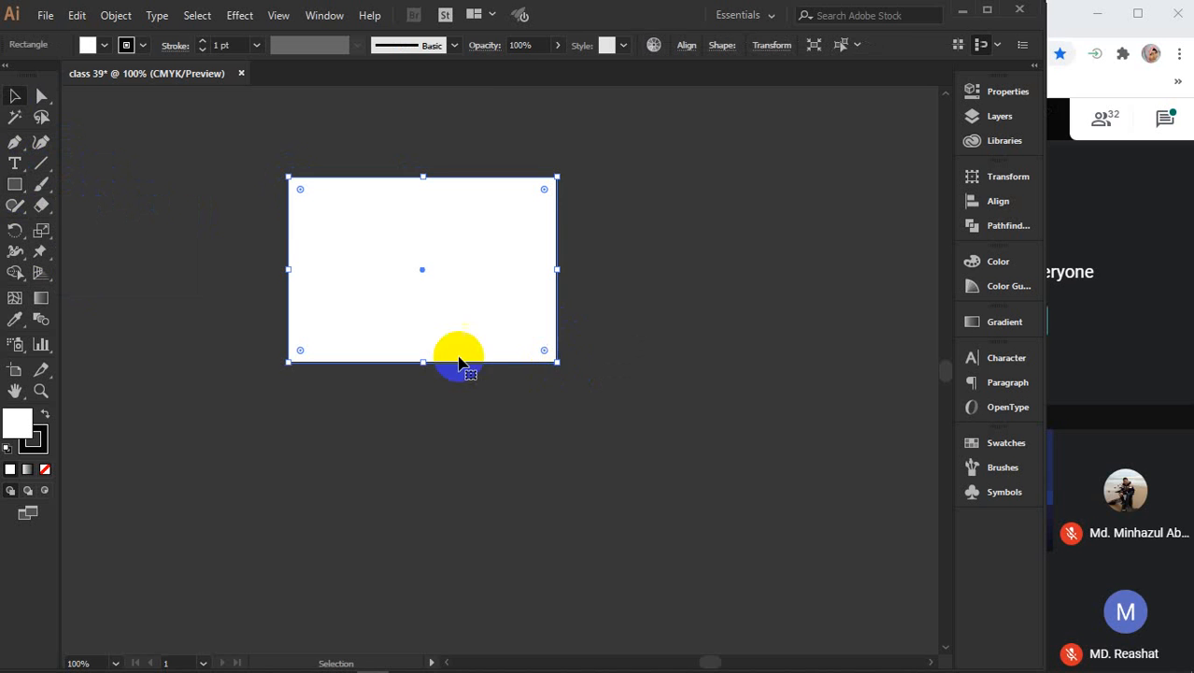
pyautogui.moveTo(464, 258); pyautogui.dragTo(465, 295)
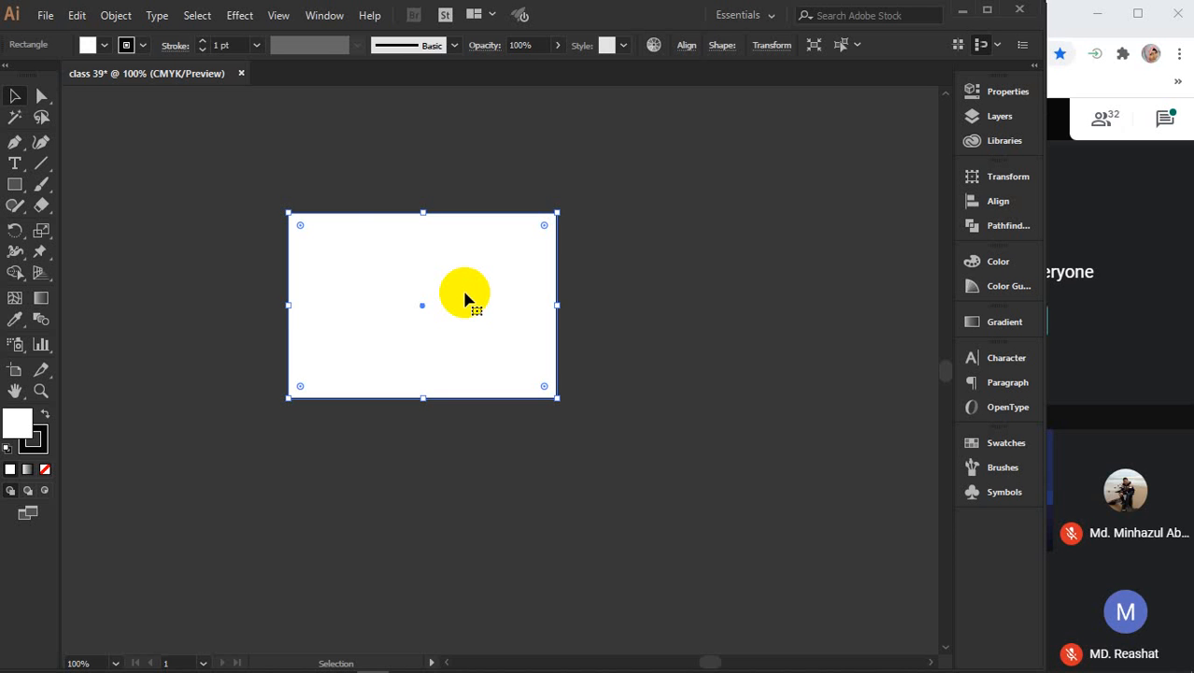
# Step: Set the rectangle's fill to the turquoise color 00ffe6 in the Color Picker
pyautogui.scroll(2, 464, 297)
pyautogui.moveTo(466, 294); pyautogui.dragTo(541, 354)
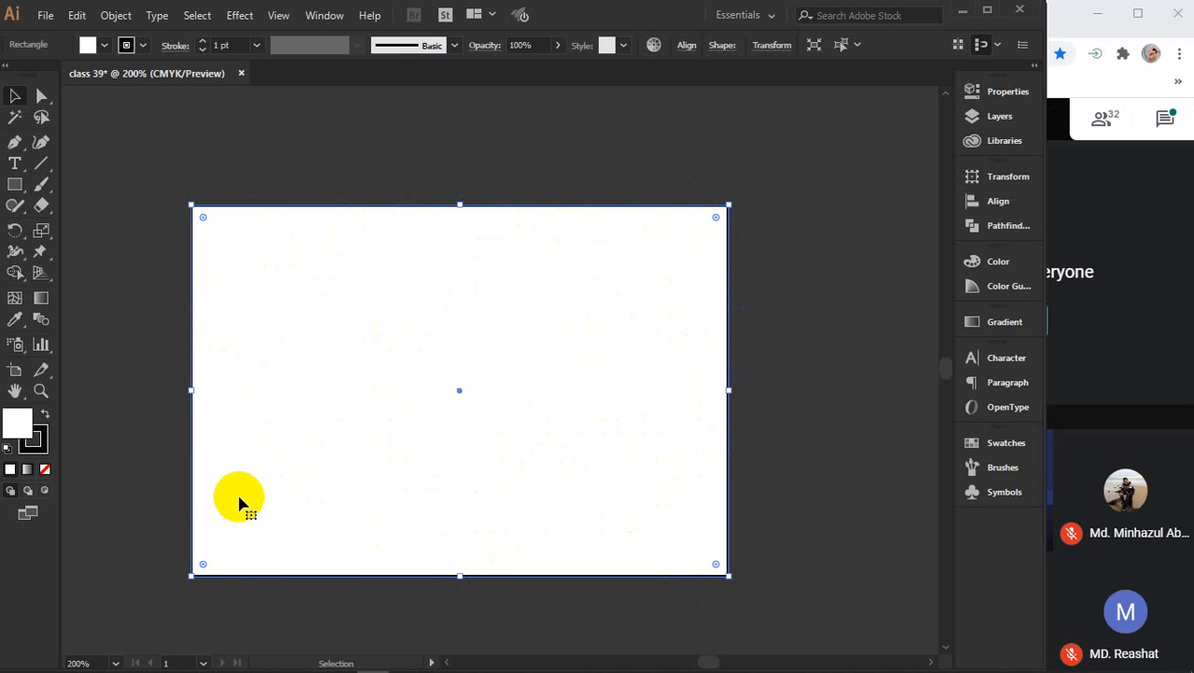
pyautogui.doubleClick(15, 425)
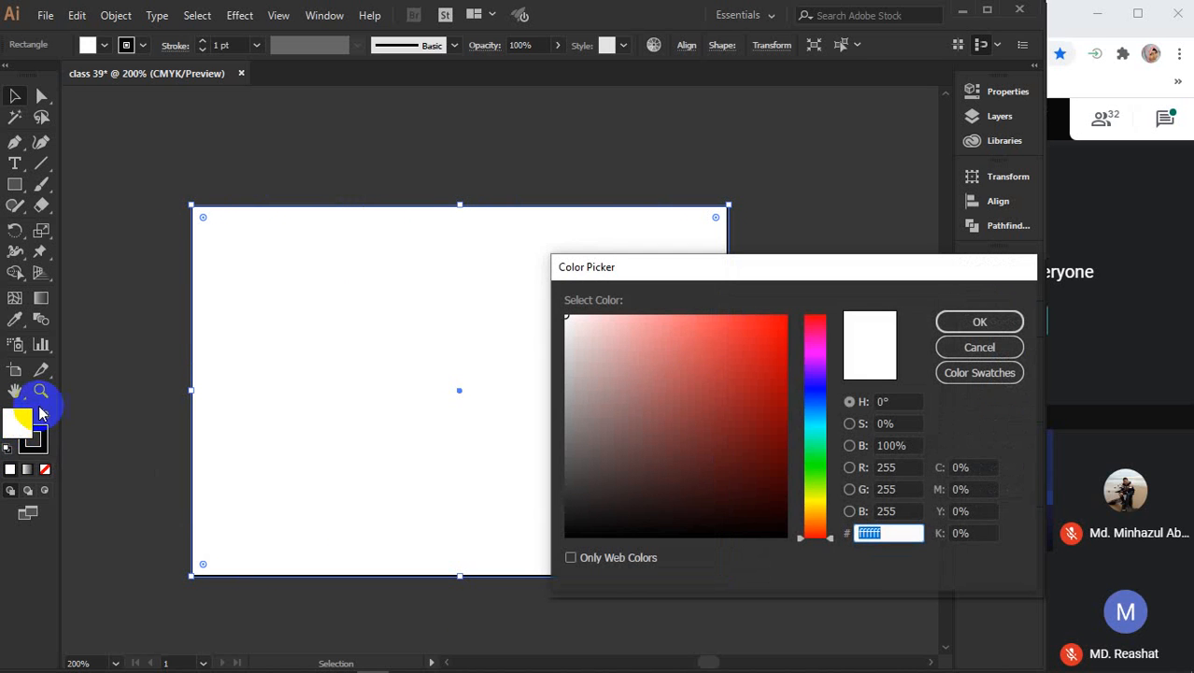
pyautogui.click(816, 344)
pyautogui.moveTo(817, 347)
pyautogui.mouseDown()
pyautogui.moveTo(819, 526)
pyautogui.moveTo(804, 440)
pyautogui.moveTo(813, 430)
pyautogui.mouseUp()
pyautogui.moveTo(774, 356); pyautogui.dragTo(807, 301)
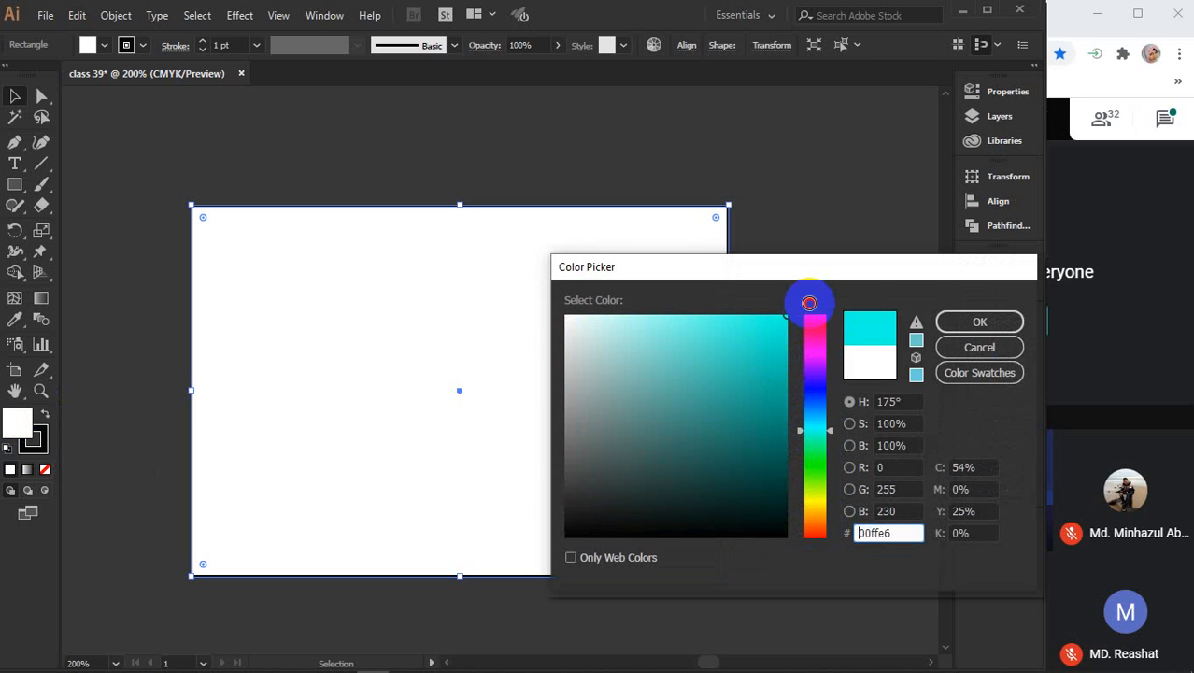
pyautogui.click(978, 322)
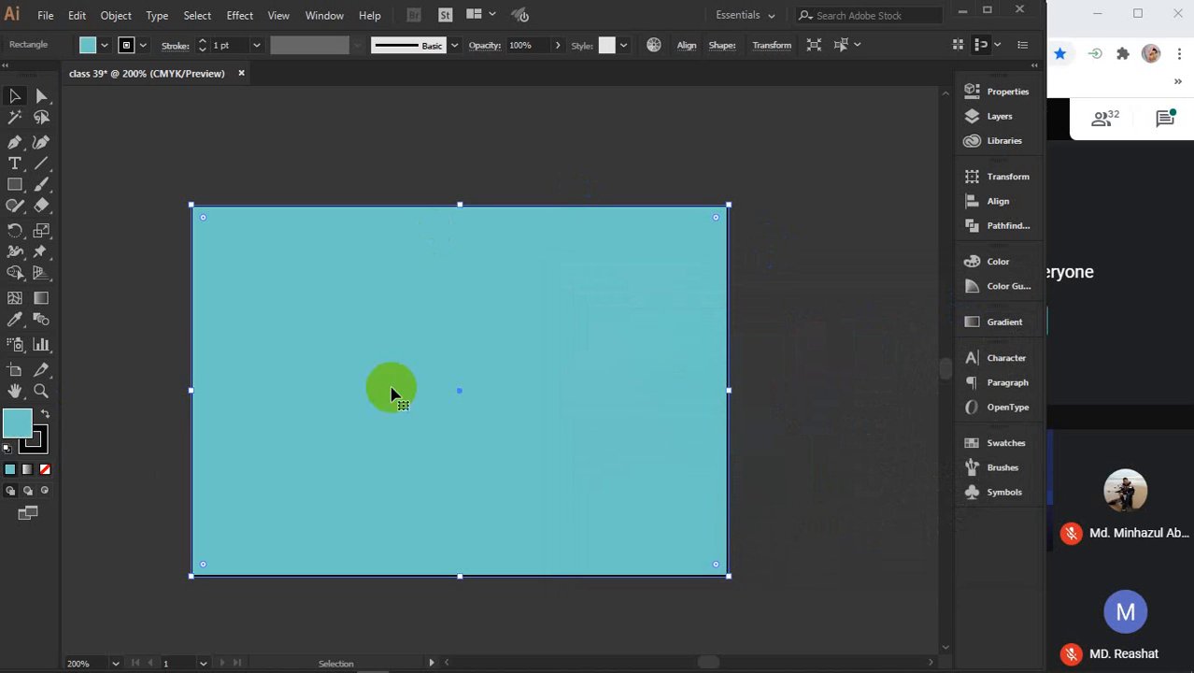
# Step: Set the rectangle's stroke to the bright pink color f039ff in the Color Picker and deselect the rectangle
pyautogui.click(37, 441)
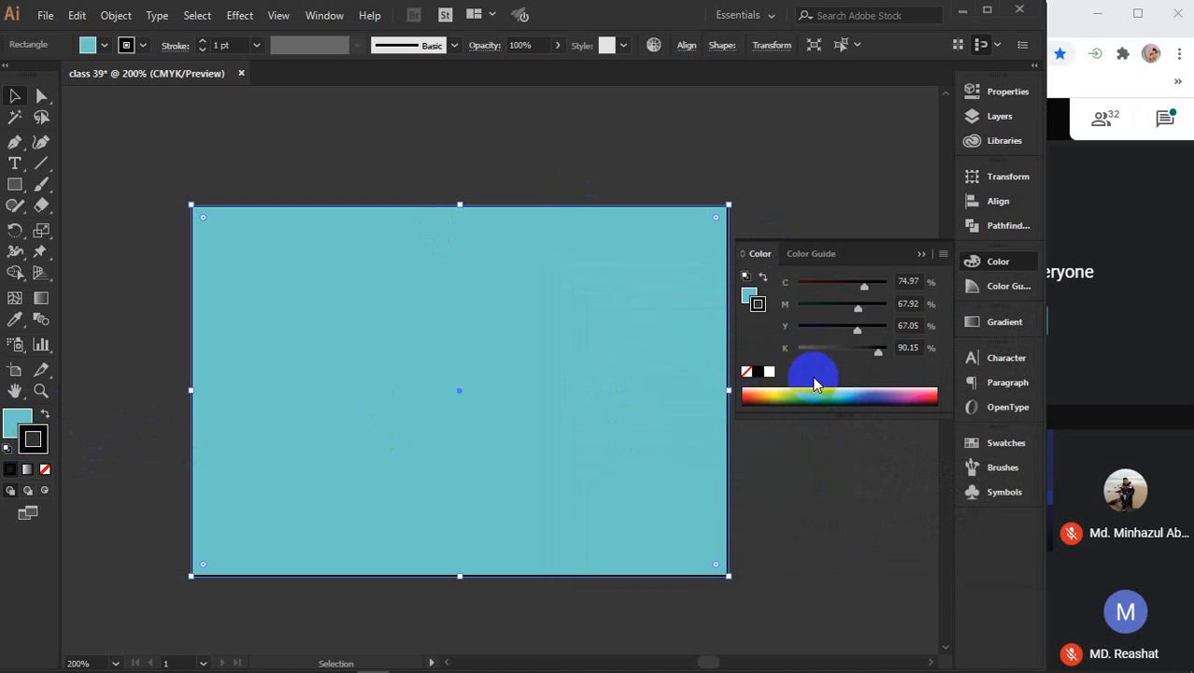
pyautogui.click(554, 398)
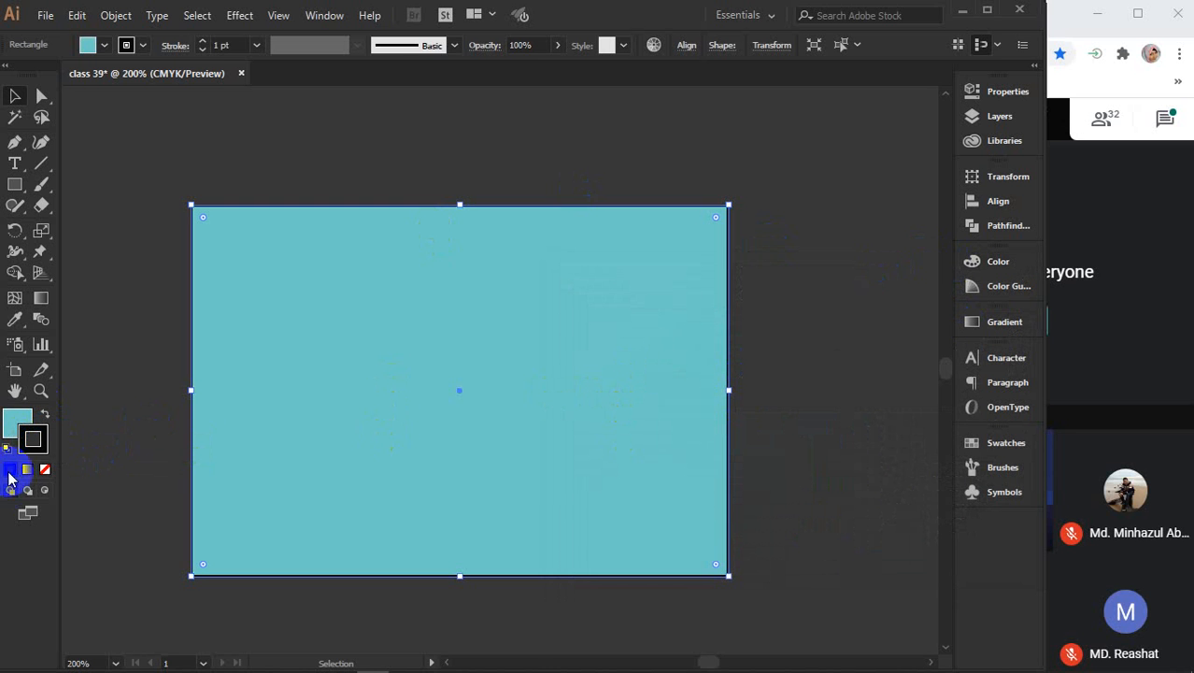
pyautogui.doubleClick(34, 441)
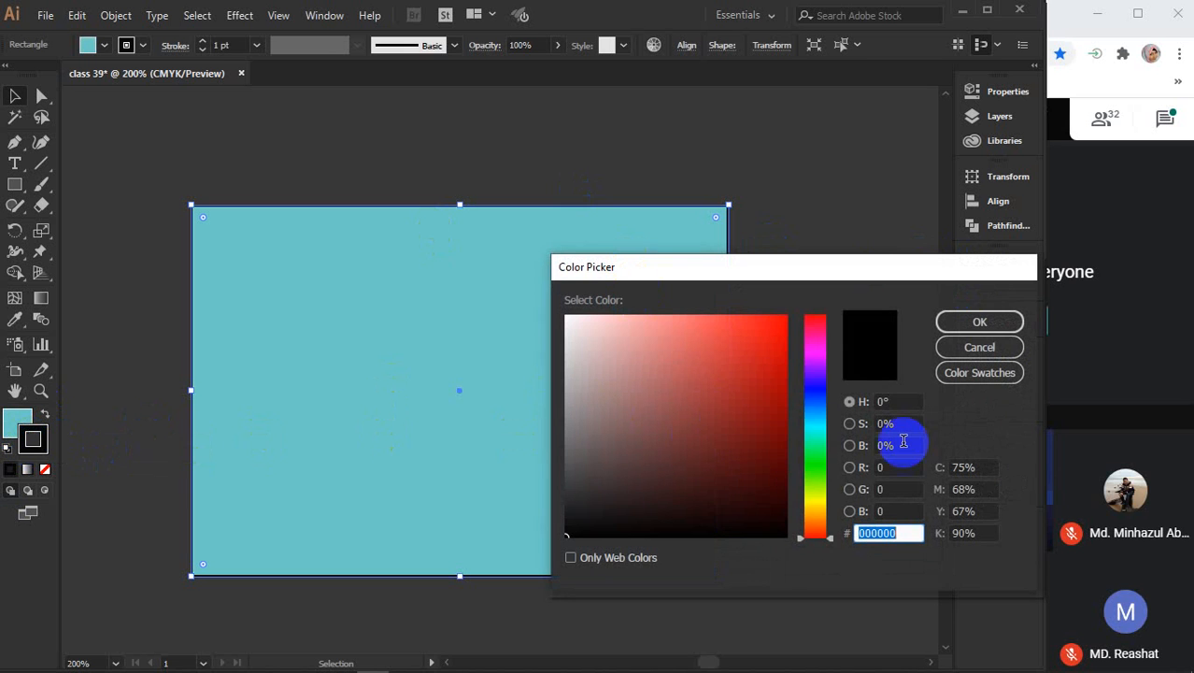
pyautogui.moveTo(813, 472); pyautogui.dragTo(813, 326)
pyautogui.moveTo(784, 398)
pyautogui.mouseDown()
pyautogui.moveTo(781, 444)
pyautogui.moveTo(731, 376)
pyautogui.moveTo(738, 313)
pyautogui.mouseUp()
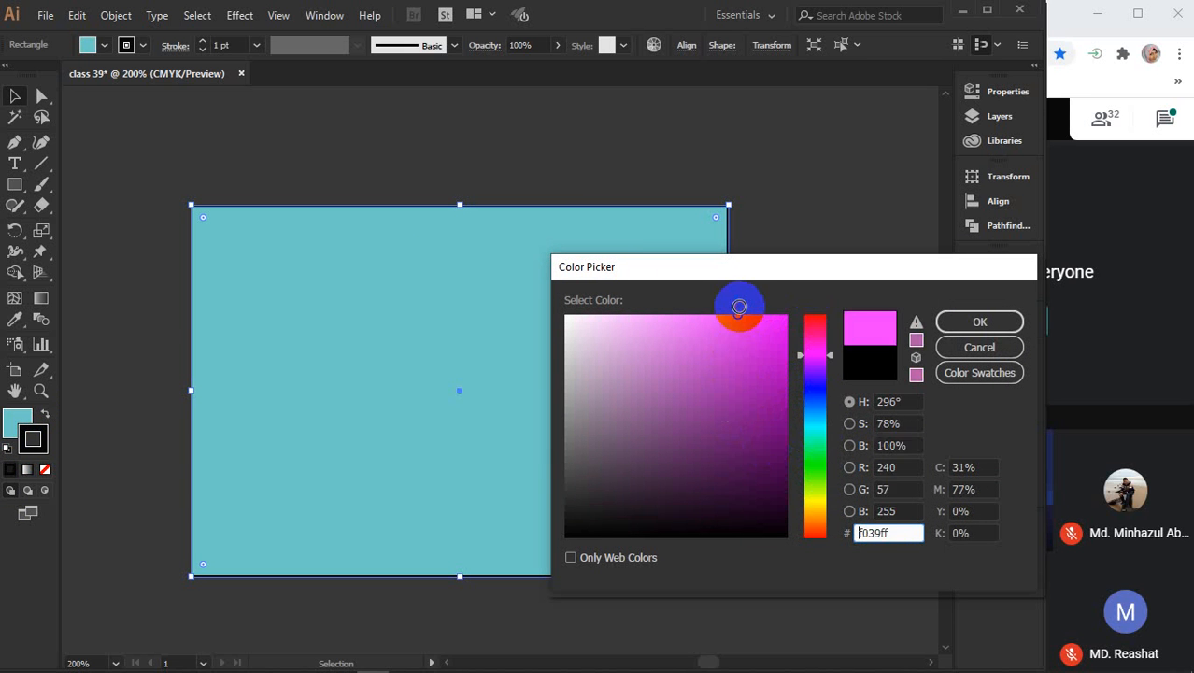
pyautogui.click(948, 322)
pyautogui.click(302, 176)
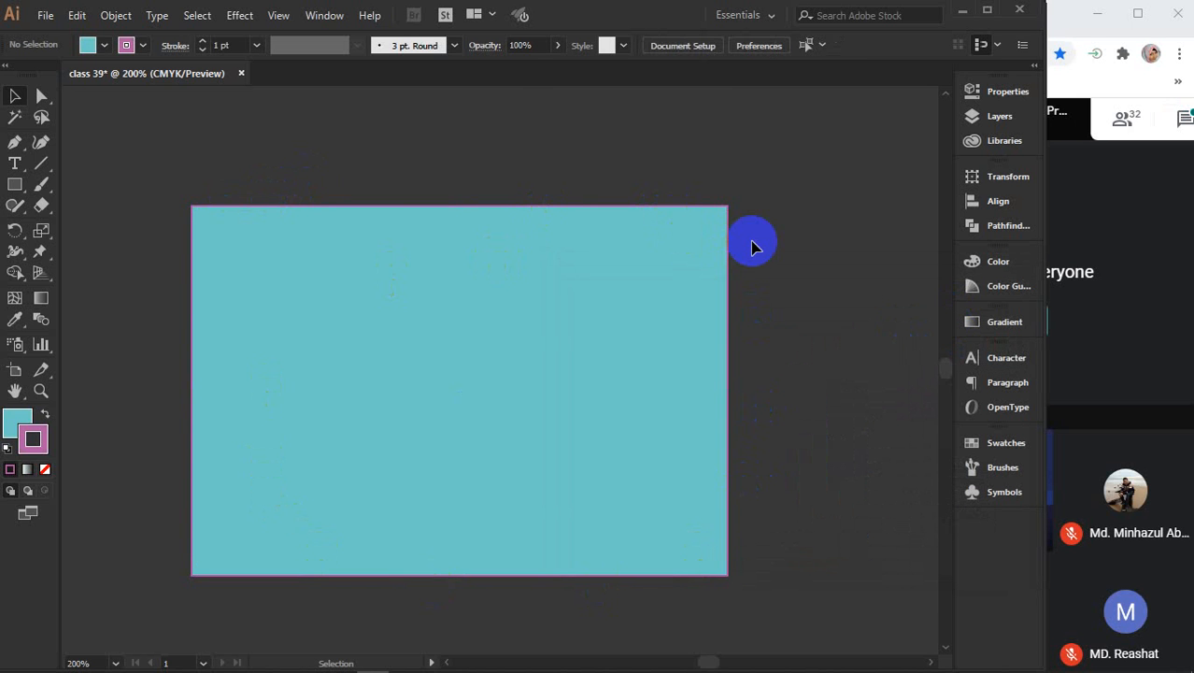
# Step: Select the rectangle and try blue, crimson and brown fill swatches, finishing with a teal fill
pyautogui.click(529, 383)
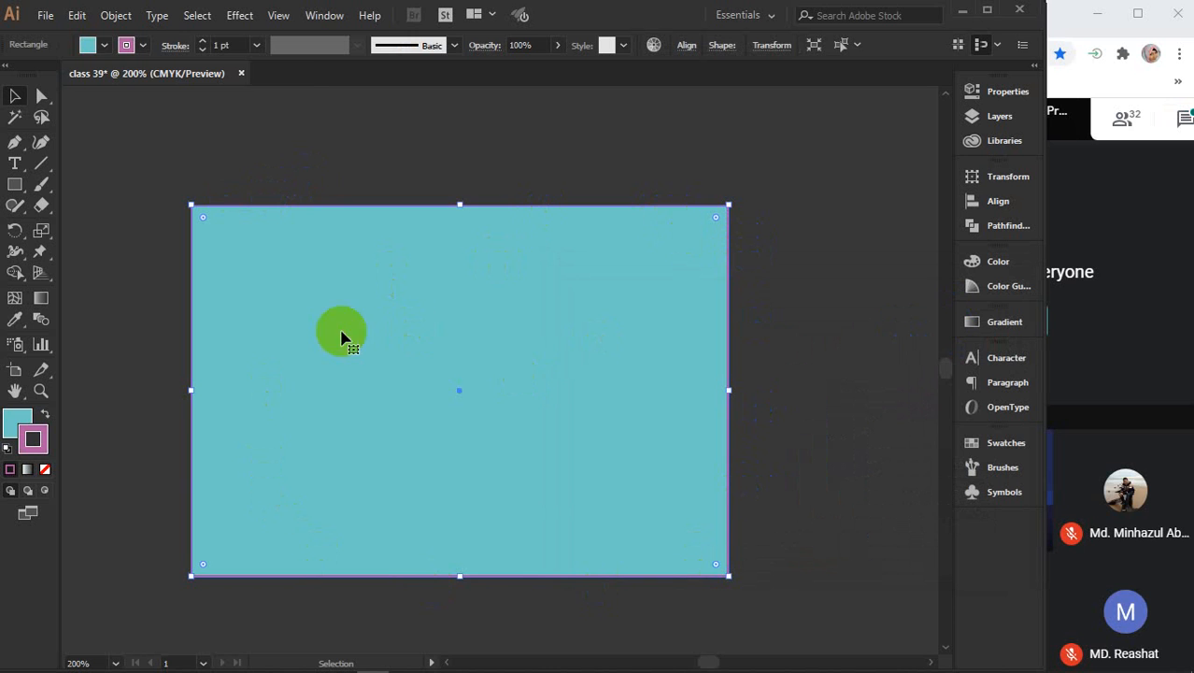
pyautogui.click(105, 45)
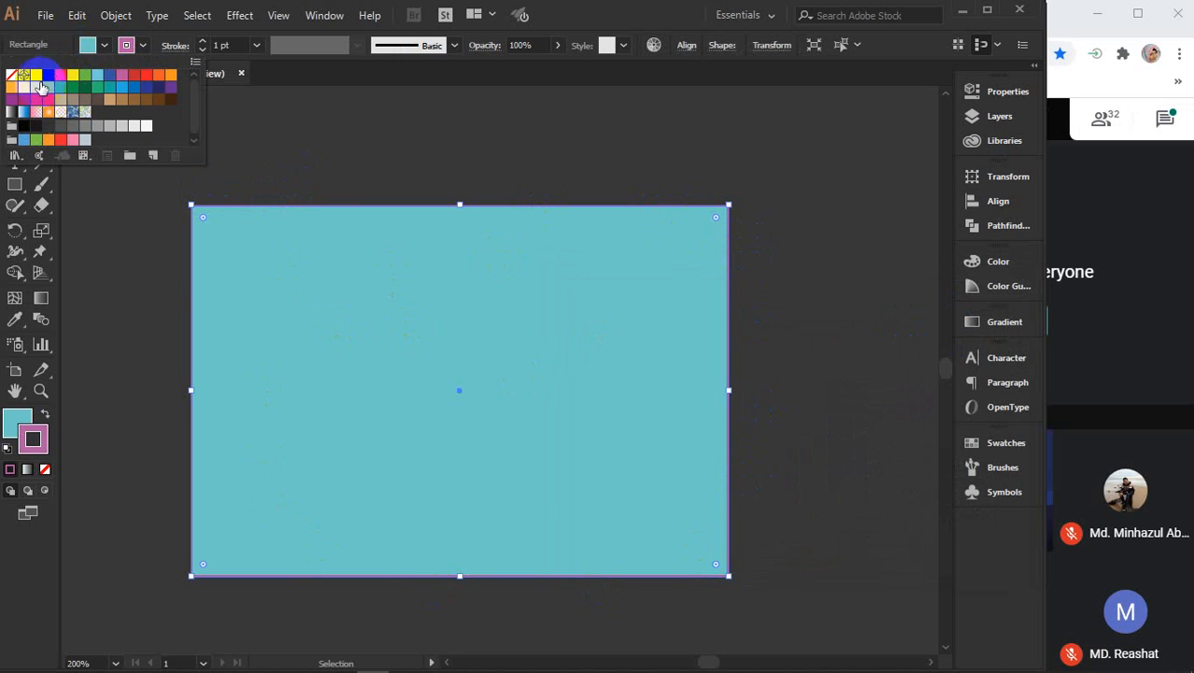
pyautogui.click(74, 89)
pyautogui.click(85, 87)
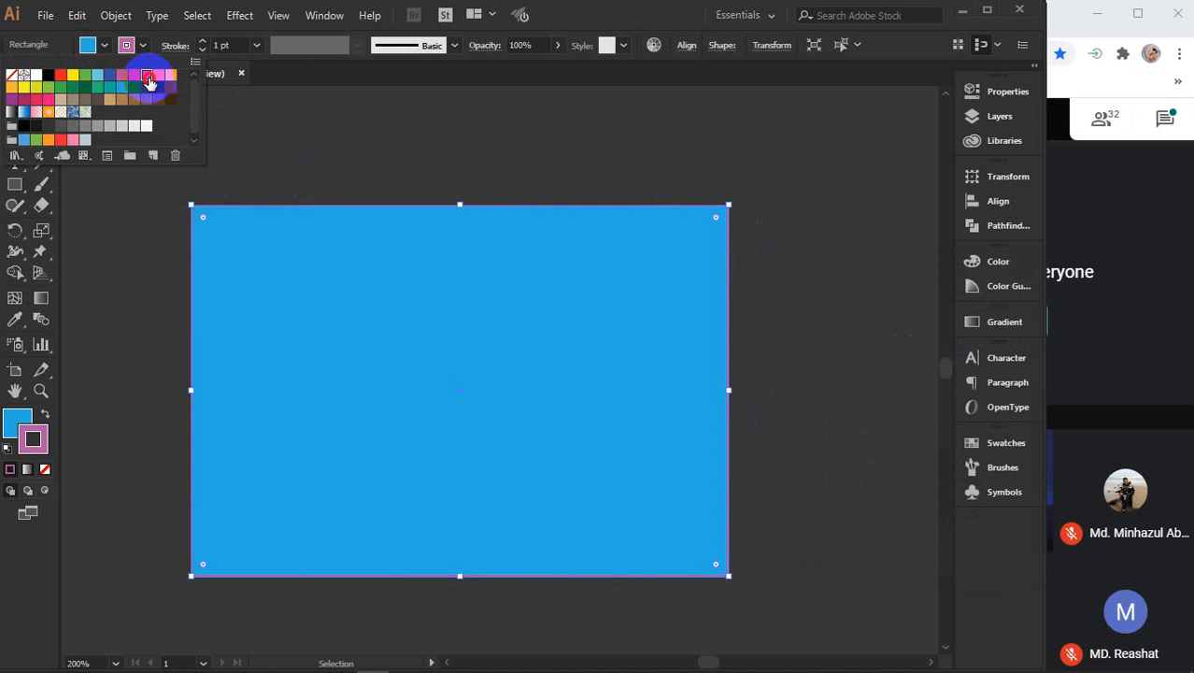
pyautogui.click(146, 74)
pyautogui.click(52, 85)
pyautogui.click(36, 99)
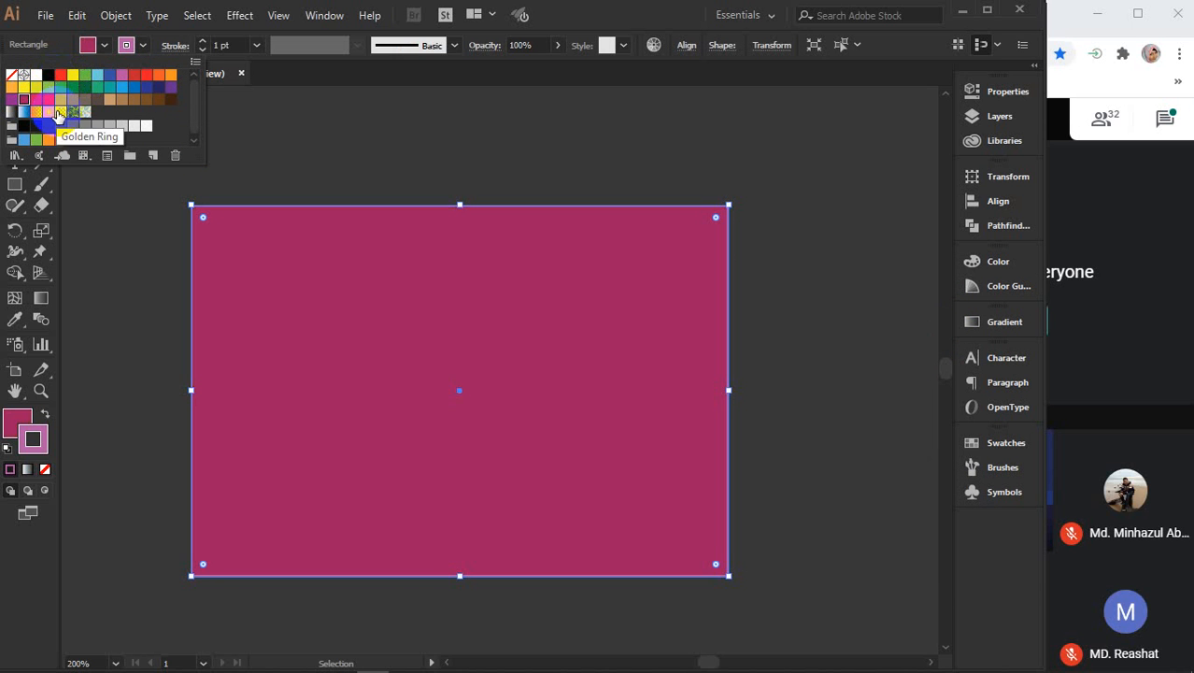
pyautogui.click(100, 99)
pyautogui.click(135, 99)
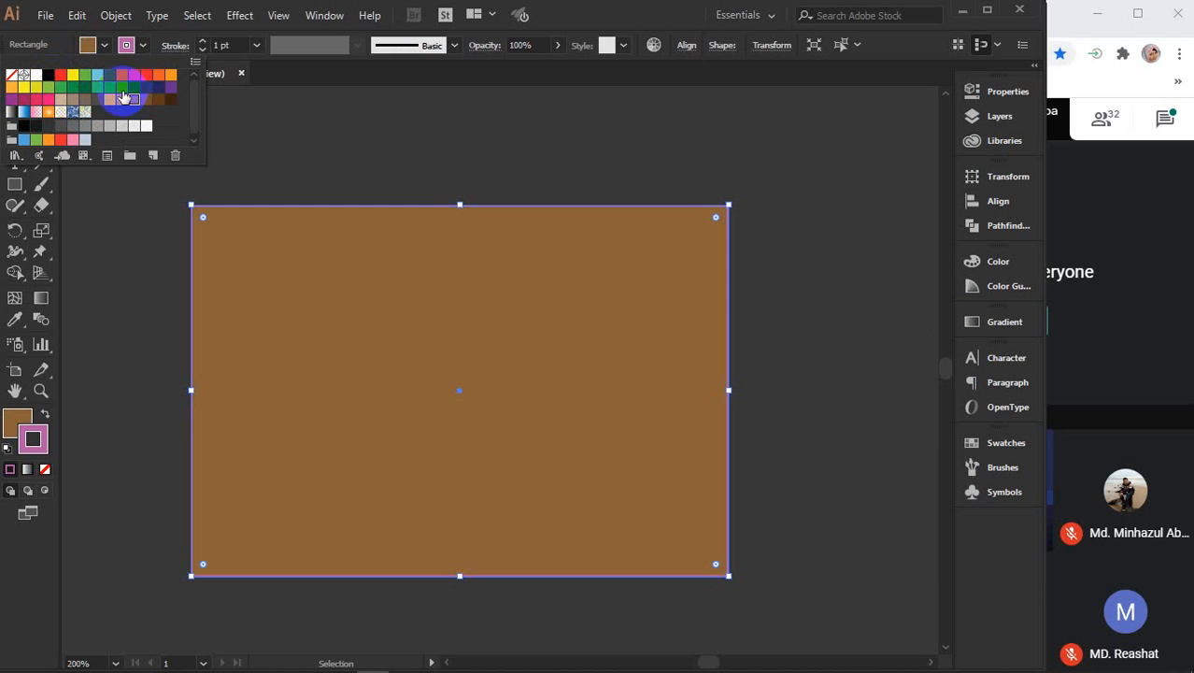
pyautogui.click(110, 87)
# Step: Try a light blue stroke swatch on the rectangle, finishing with a dark green stroke
pyautogui.click(130, 46)
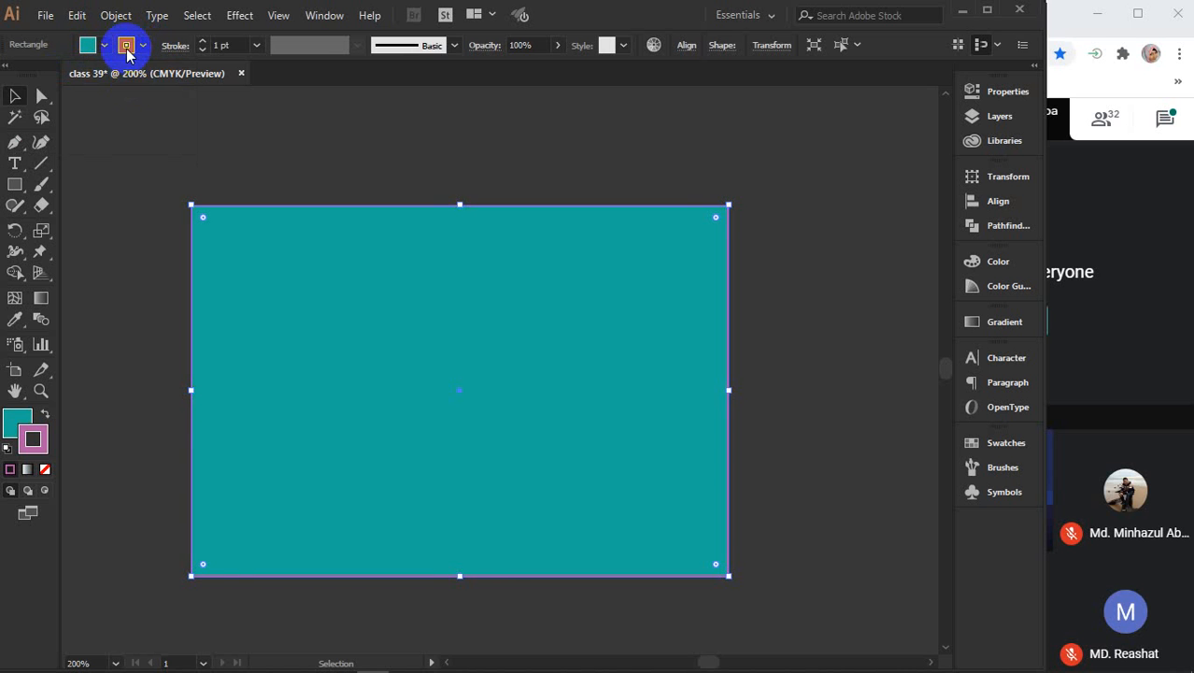
pyautogui.click(130, 46)
pyautogui.click(129, 84)
pyautogui.click(95, 75)
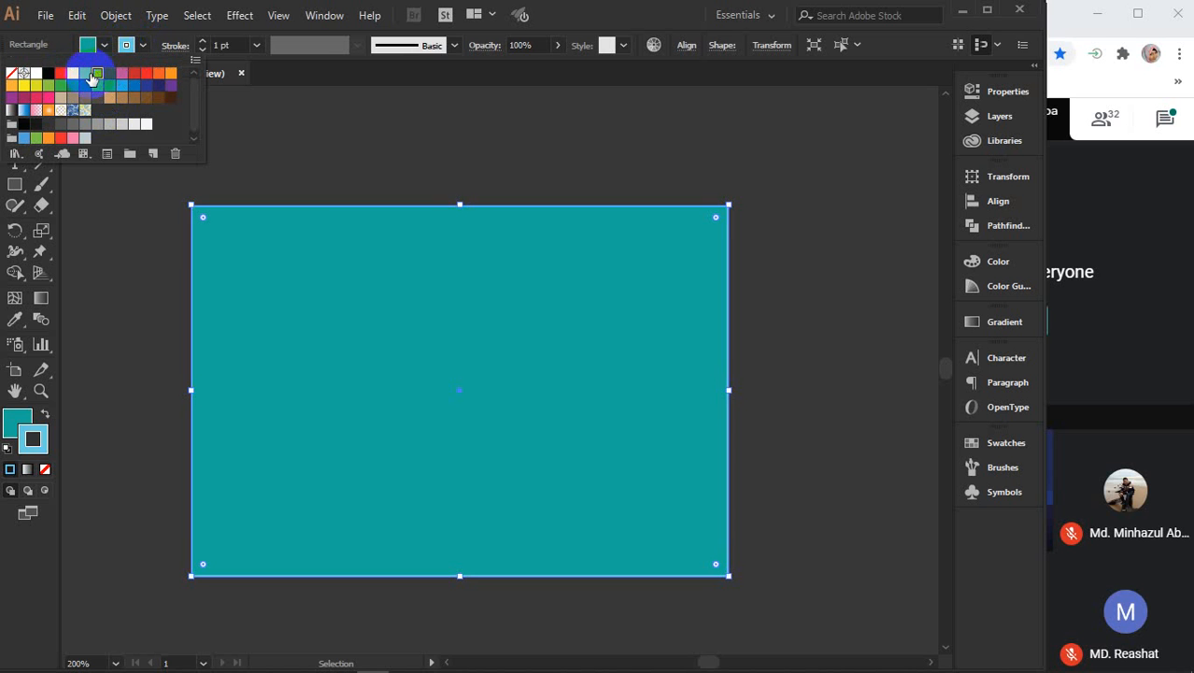
pyautogui.click(83, 85)
# Step: Set the rectangle's stroke weight to 3 pt from the preset weights
pyautogui.click(215, 45)
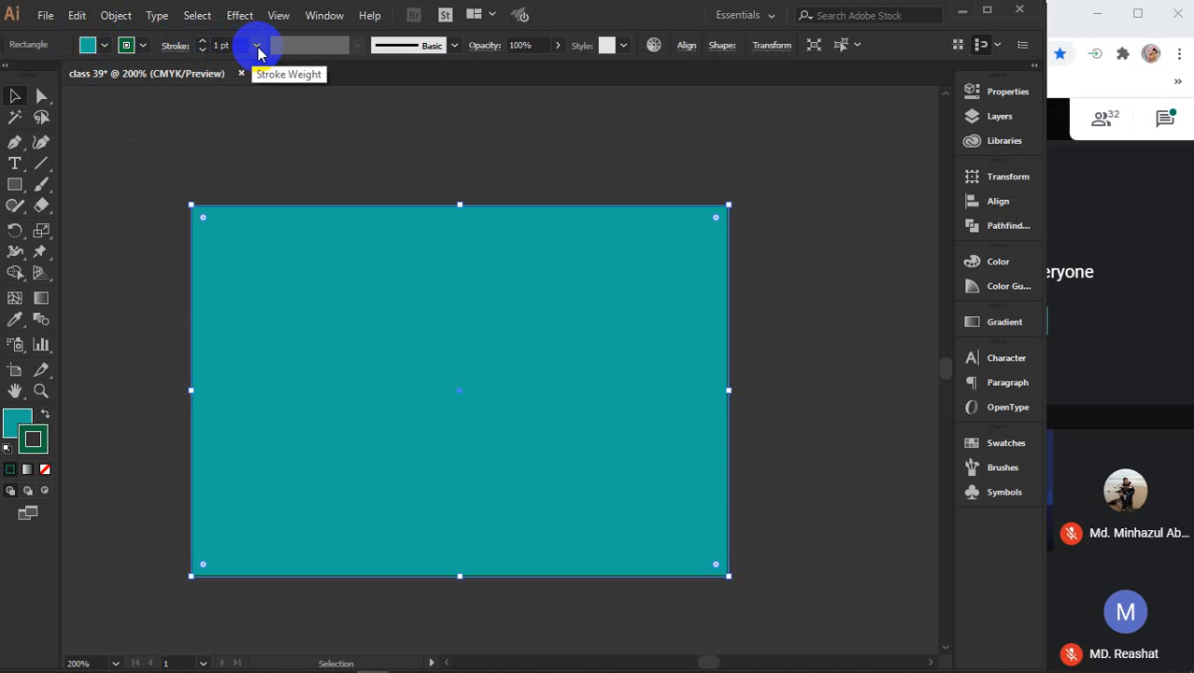
pyautogui.click(256, 44)
pyautogui.click(277, 165)
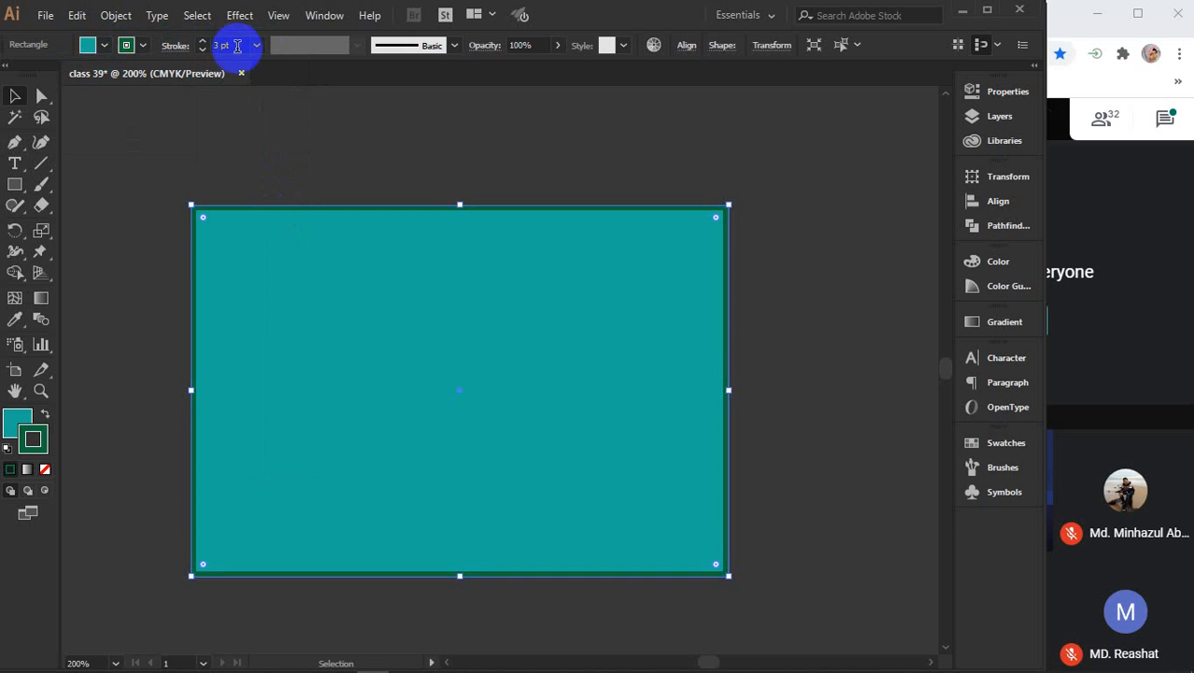
# Step: Increase the rectangle's stroke weight step by step to 32 pt and reduce it back to 1 pt
pyautogui.click(256, 45)
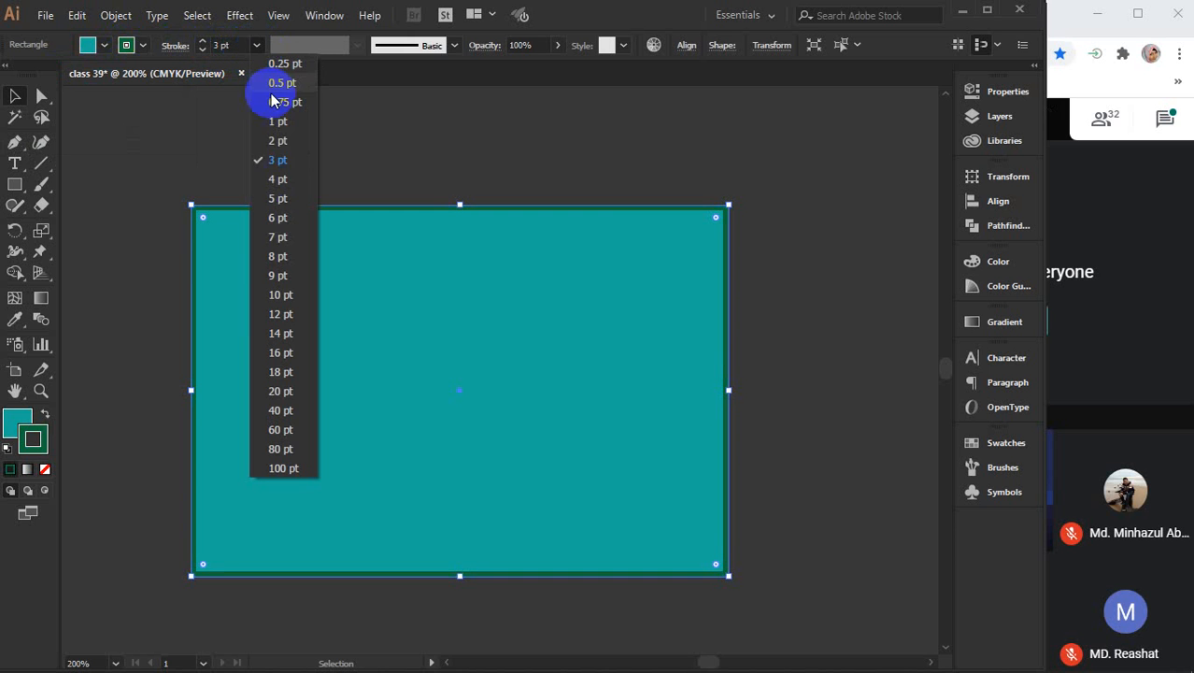
pyautogui.click(239, 46)
pyautogui.click(237, 47)
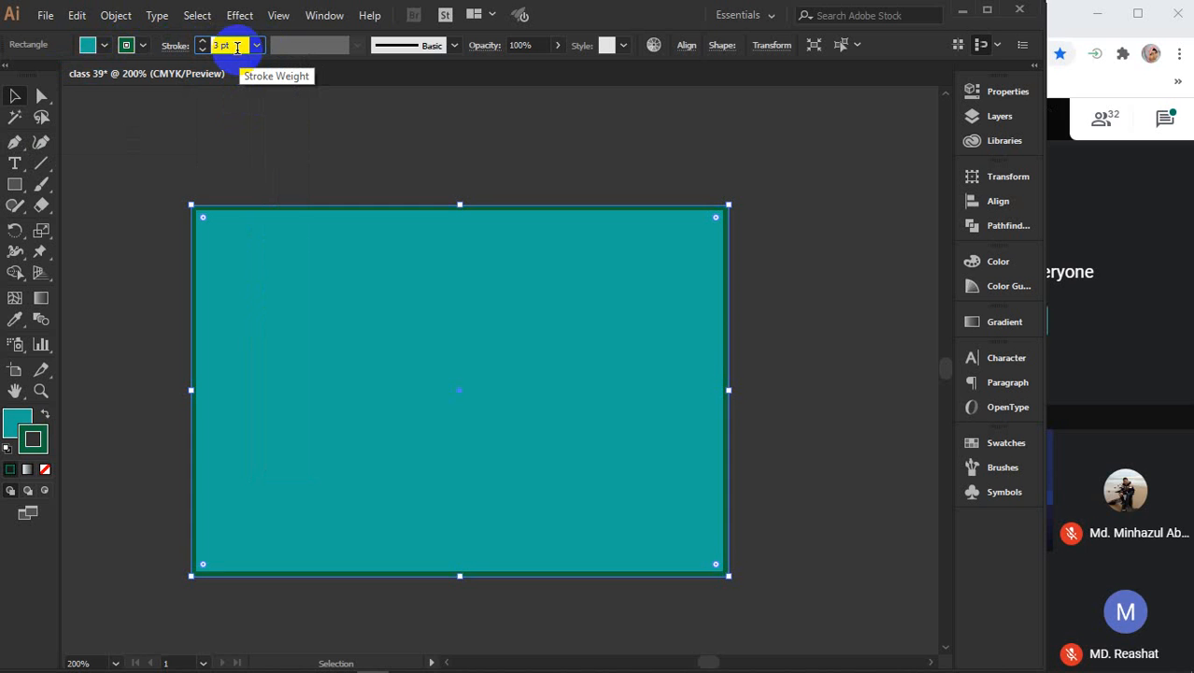
pyautogui.press('Up')
pyautogui.press('Up')
pyautogui.press('Up')
pyautogui.press('Up')
pyautogui.press('Up')
pyautogui.press('Up')
pyautogui.press('Up')
pyautogui.press('Up')
pyautogui.press('Up')
pyautogui.press('Up')
pyautogui.press('Up')
pyautogui.press('Up')
pyautogui.press('Up')
pyautogui.press('Up')
pyautogui.press('Up')
pyautogui.press('Up')
pyautogui.press('Up')
pyautogui.press('Up')
pyautogui.press('Up')
pyautogui.press('Up')
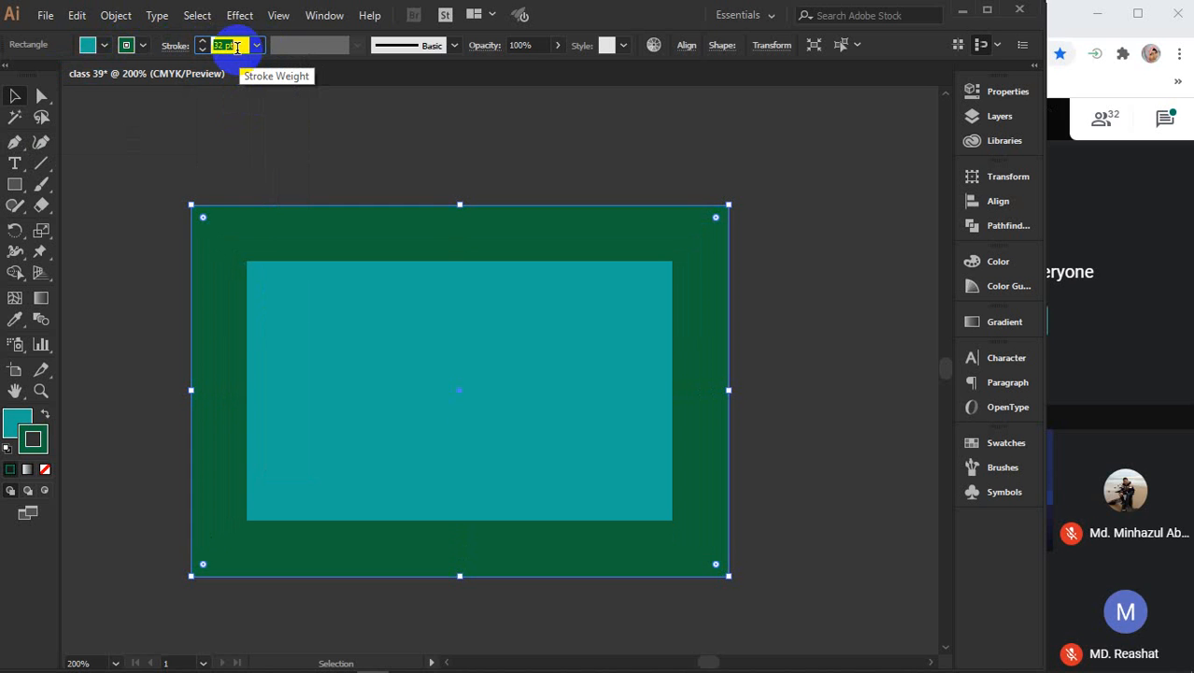
pyautogui.press('Down')
pyautogui.press('Down')
pyautogui.press('Down')
pyautogui.press('Down')
pyautogui.press('Down')
pyautogui.press('Down')
pyautogui.press('Down')
pyautogui.press('Down')
pyautogui.press('Down')
pyautogui.press('Down')
pyautogui.press('Down')
pyautogui.press('Down')
pyautogui.press('Down')
pyautogui.press('Down')
pyautogui.press('Down')
pyautogui.press('Down')
pyautogui.press('Down')
pyautogui.press('Down')
pyautogui.press('Down')
pyautogui.press('Down')
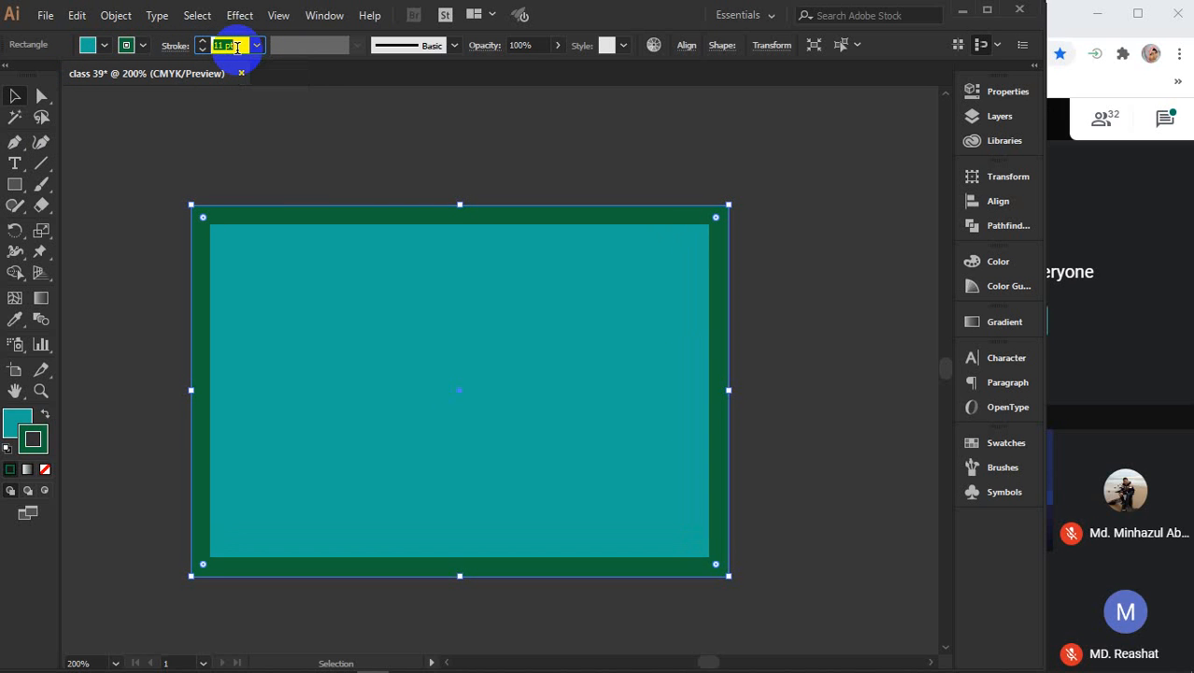
pyautogui.press('Down')
pyautogui.press('Down')
pyautogui.press('Down')
pyautogui.press('Down')
pyautogui.press('Down')
pyautogui.press('Down')
pyautogui.press('Down')
pyautogui.press('Down')
pyautogui.press('Down')
pyautogui.press('Down')
pyautogui.press('Down')
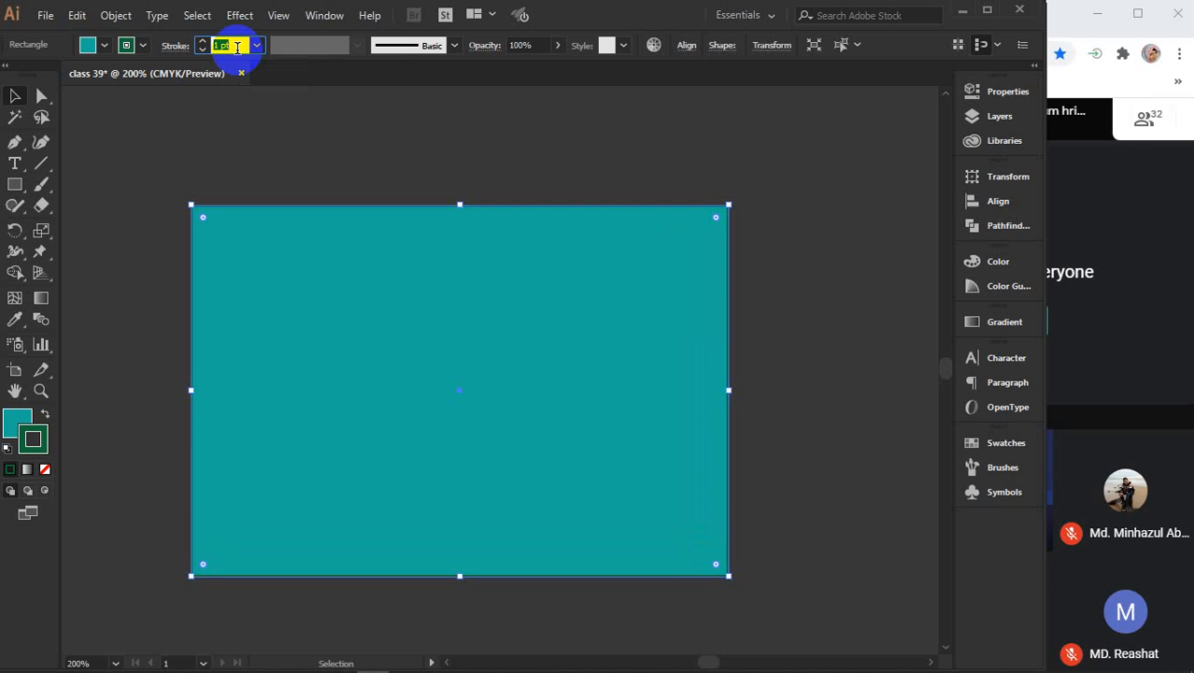
pyautogui.press('Down')
# Step: Set the rectangle's stroke weight to 4 pt in small increments and deselect the rectangle
pyautogui.press('Up')
pyautogui.press('Up')
pyautogui.press('Up')
pyautogui.press('Up')
pyautogui.press('Up')
pyautogui.press('Up')
pyautogui.press('Up')
pyautogui.press('Up')
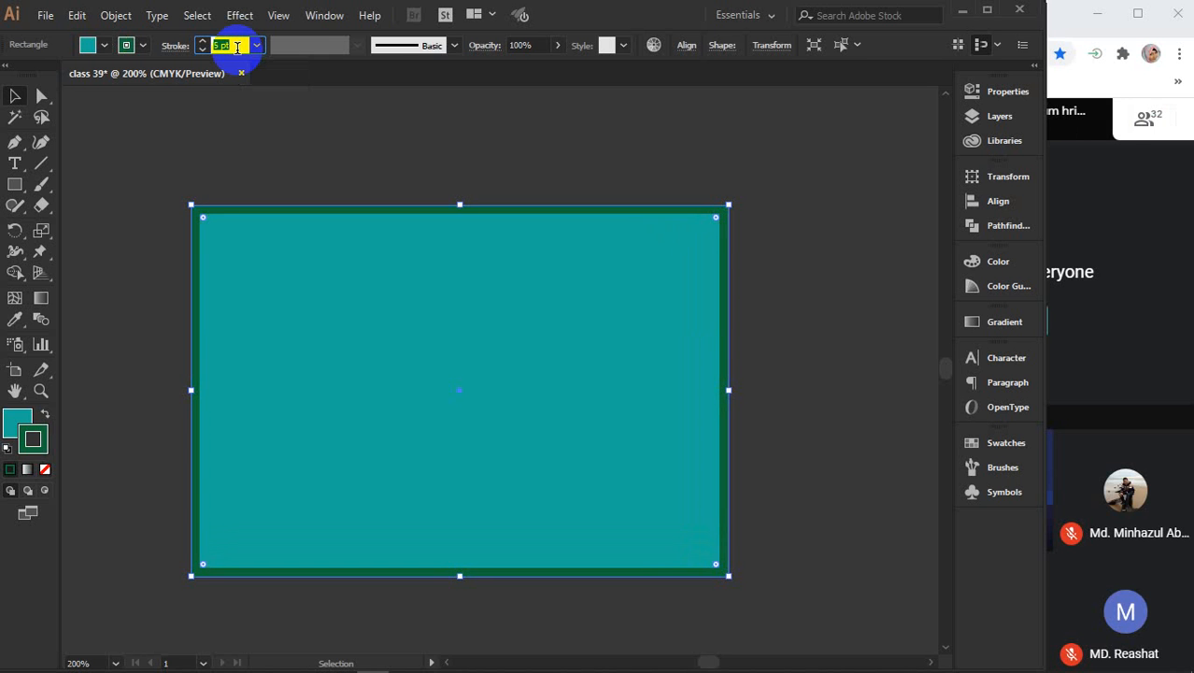
pyautogui.press('Down')
pyautogui.click(256, 150)
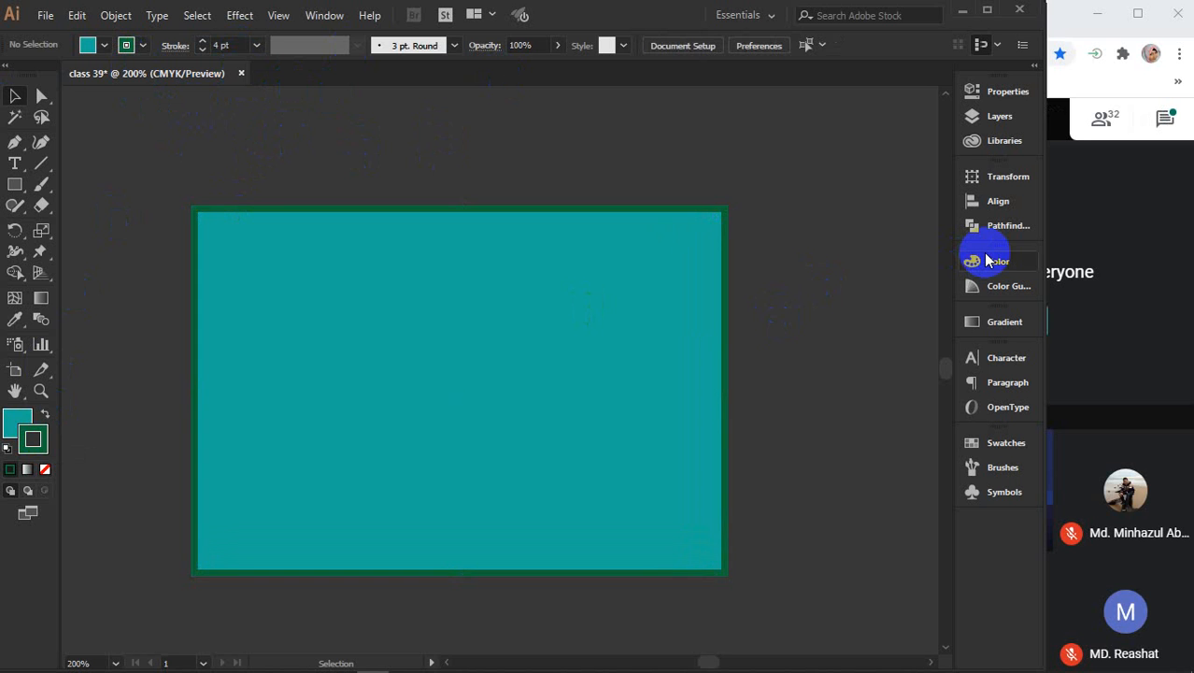
# Step: Select the rectangle and use the Color panel's CMYK spectrum to give it a dark maroon fill of C 48.63, M 86.67, Y 65.88, K 69.41
pyautogui.click(594, 284)
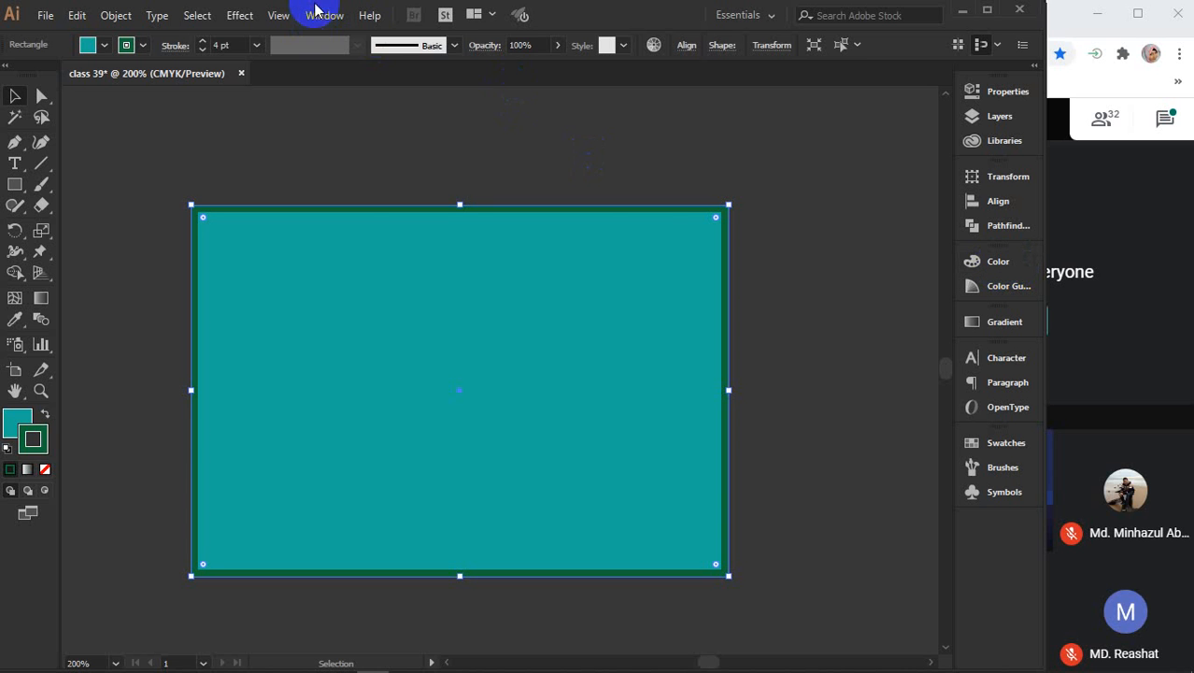
pyautogui.click(317, 14)
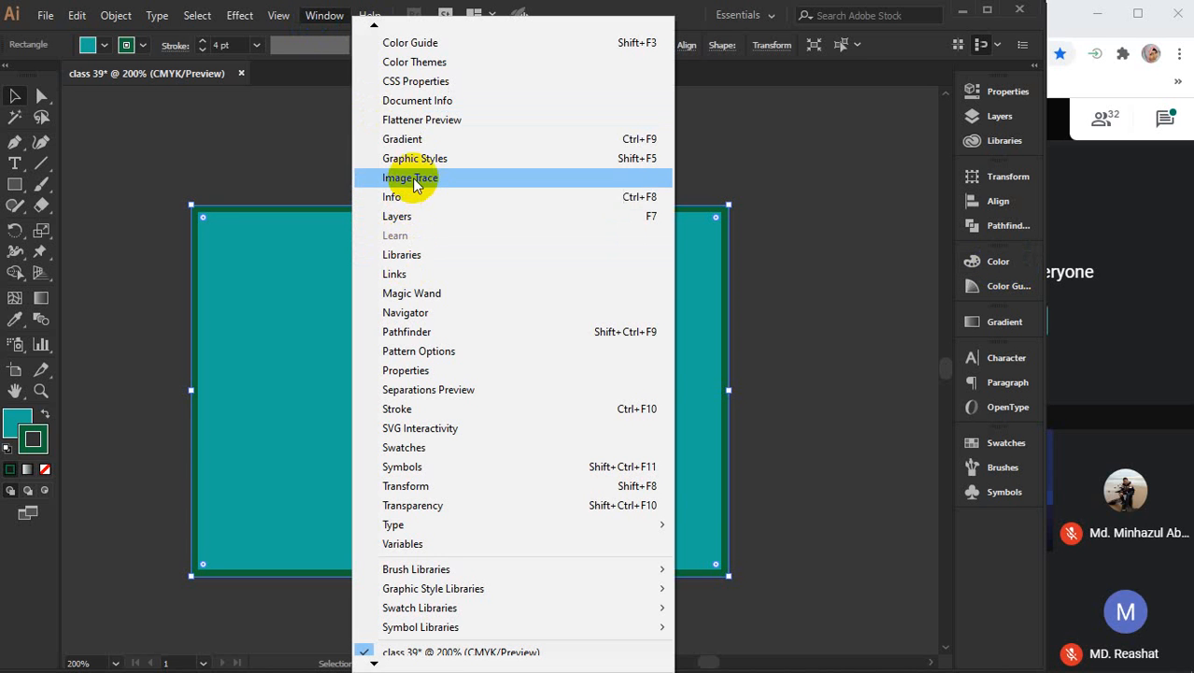
pyautogui.click(386, 28)
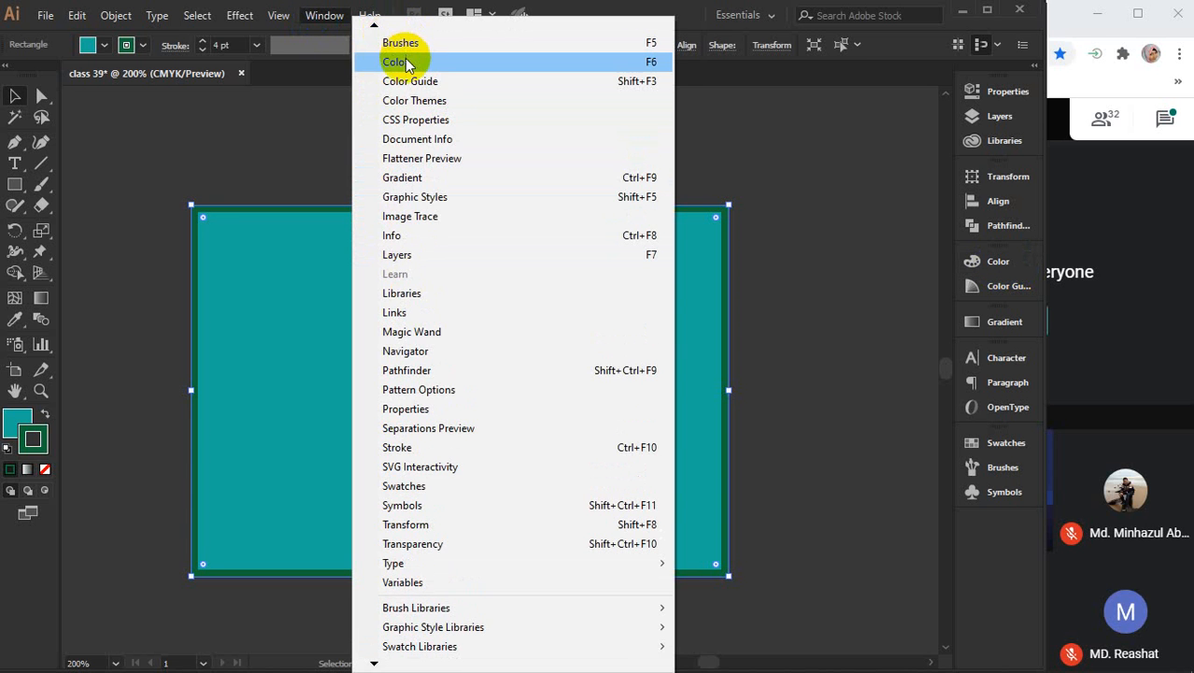
pyautogui.click(396, 62)
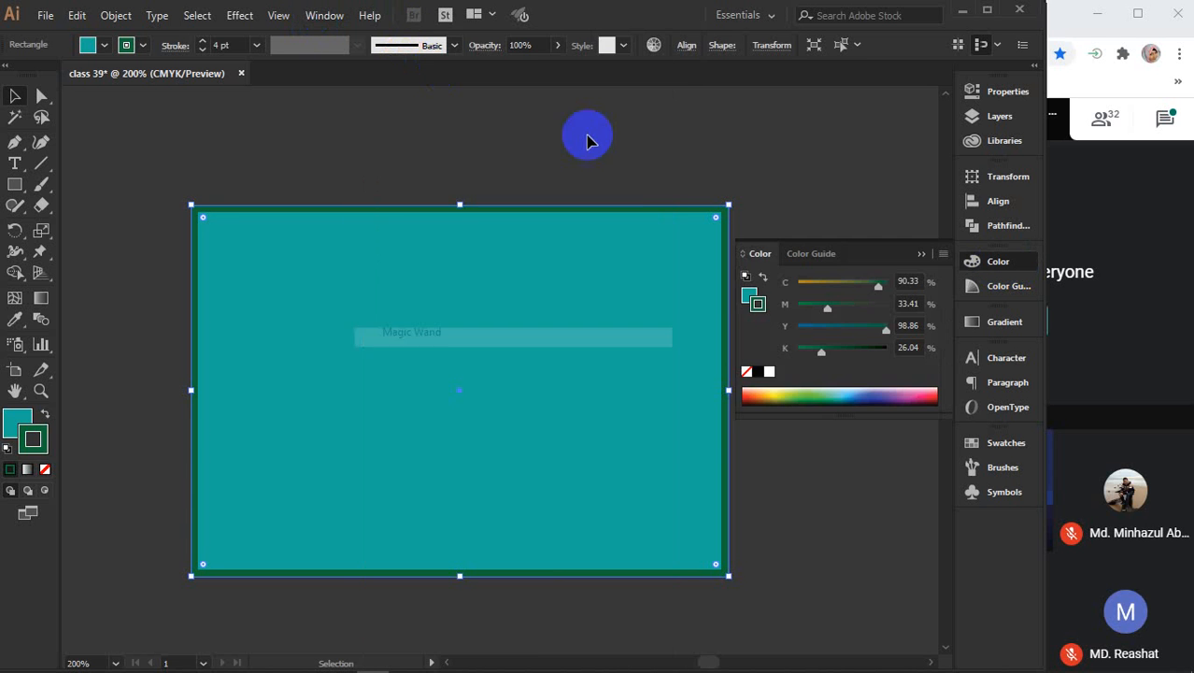
pyautogui.click(747, 296)
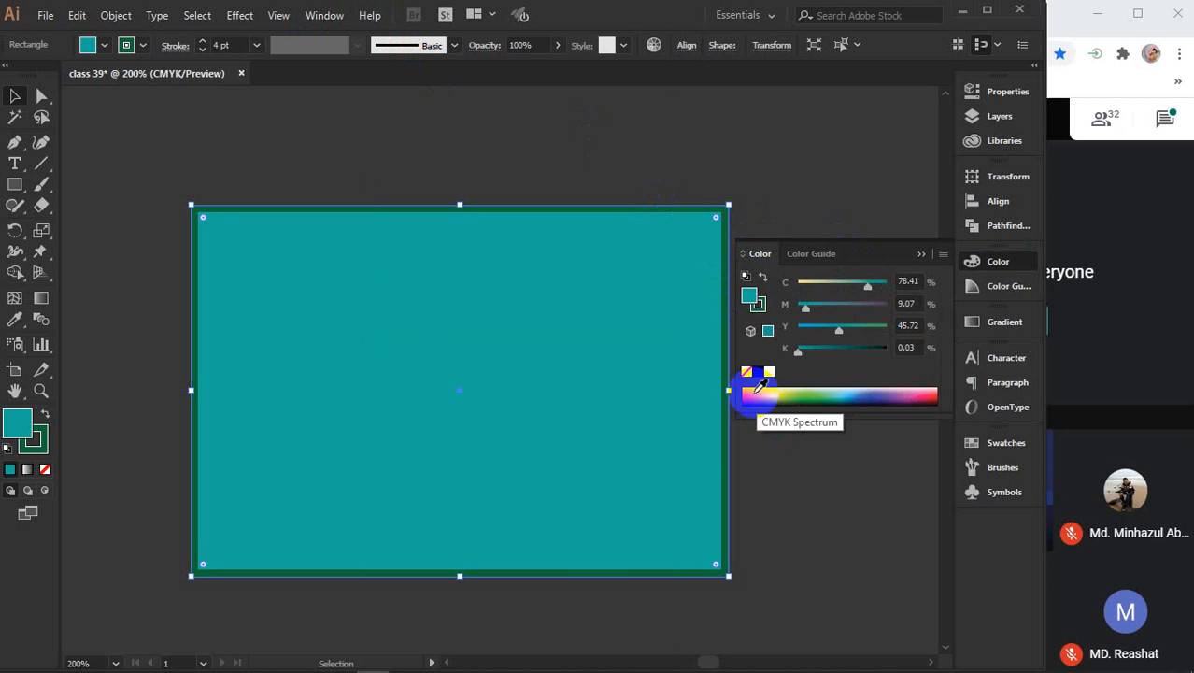
pyautogui.moveTo(754, 393); pyautogui.dragTo(928, 397)
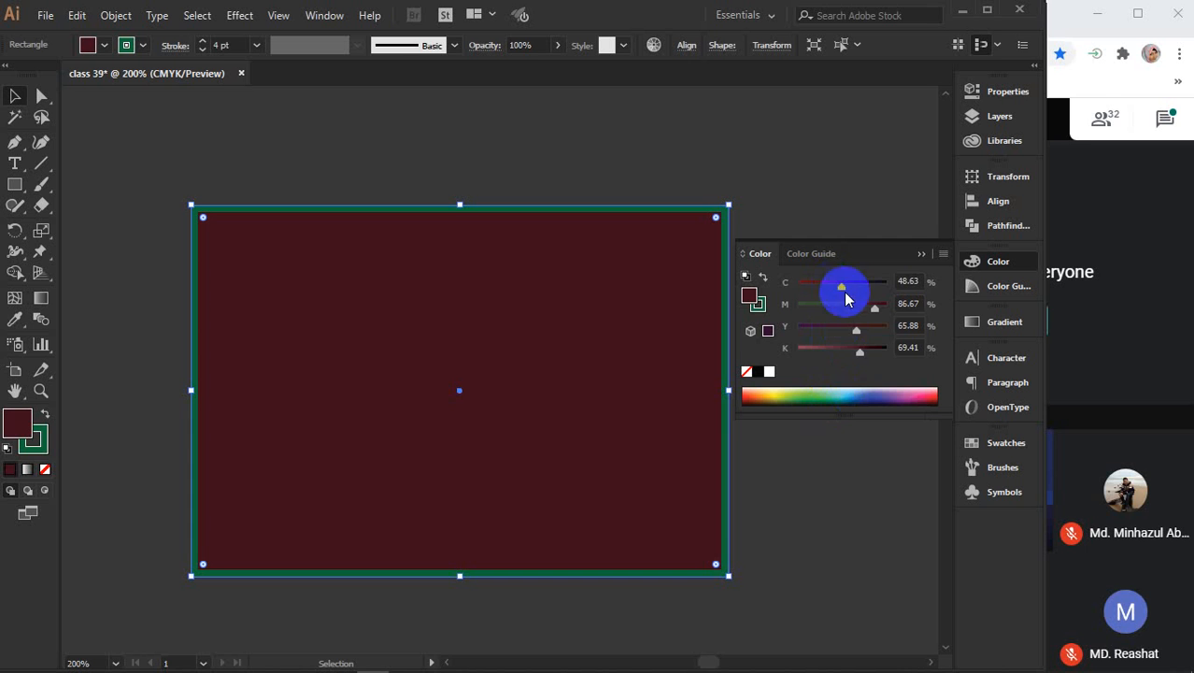
# Step: Point out the C, M, Y and K value fields of the fill color one after another
pyautogui.click(906, 281)
pyautogui.click(907, 303)
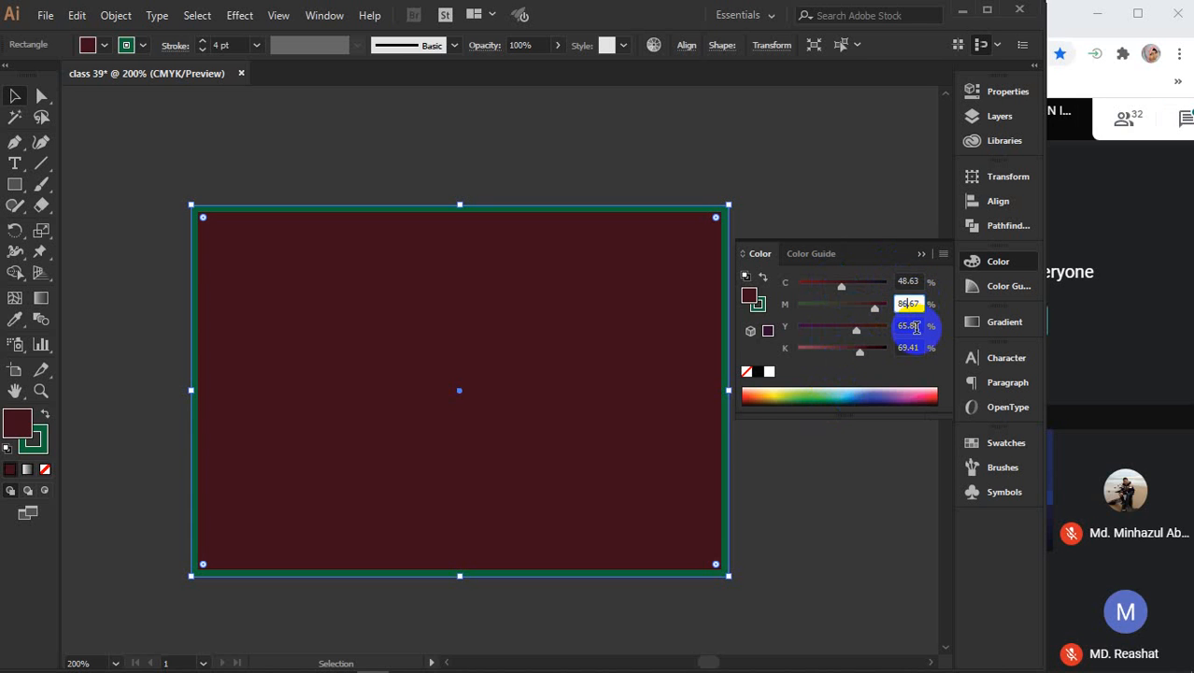
pyautogui.click(906, 325)
pyautogui.click(906, 346)
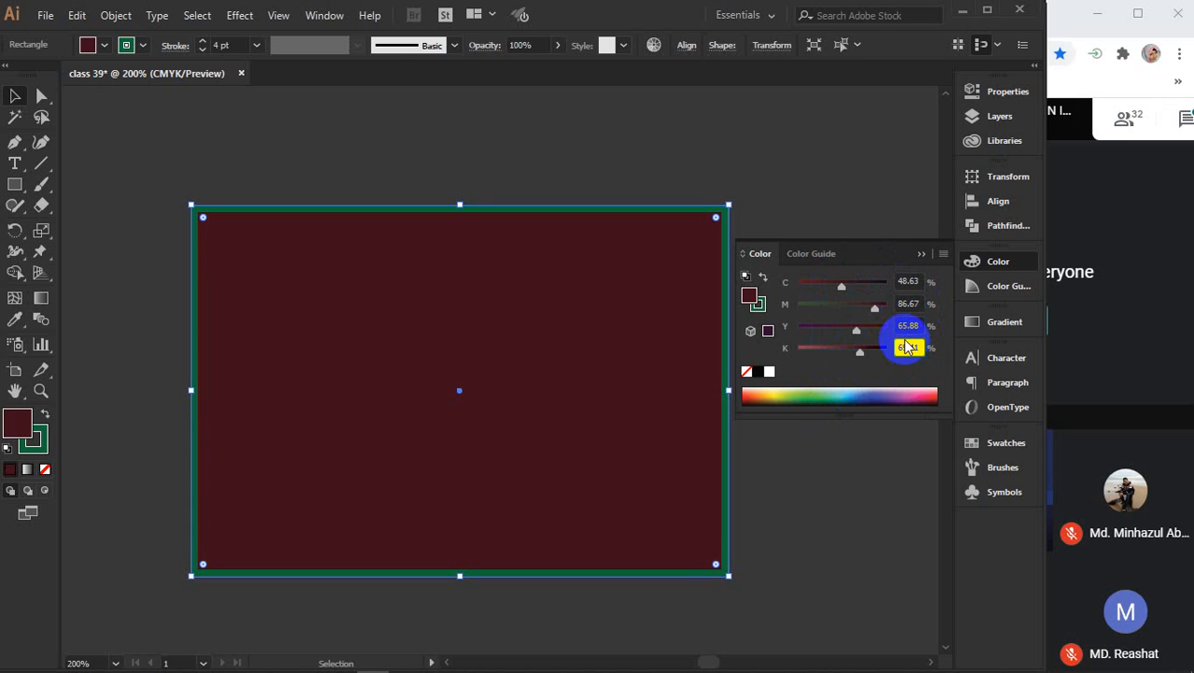
# Step: Switch the Color panel to the RGB color mode and select the fill's hex code
pyautogui.click(944, 256)
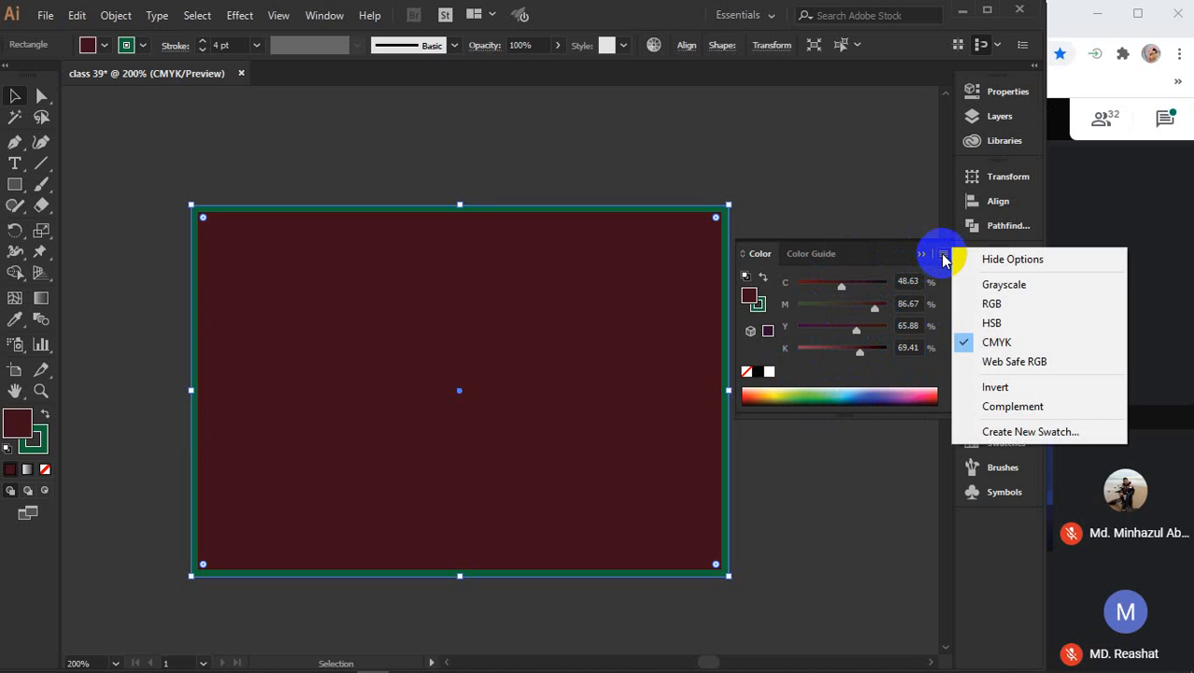
pyautogui.click(992, 304)
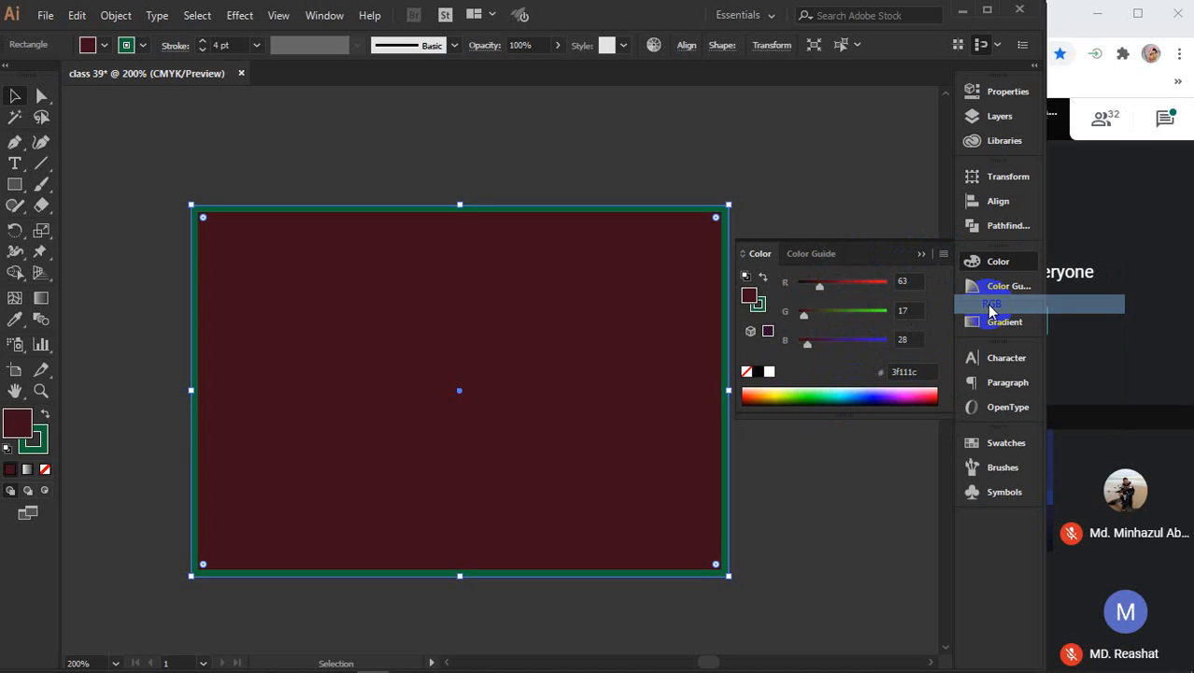
pyautogui.click(905, 372)
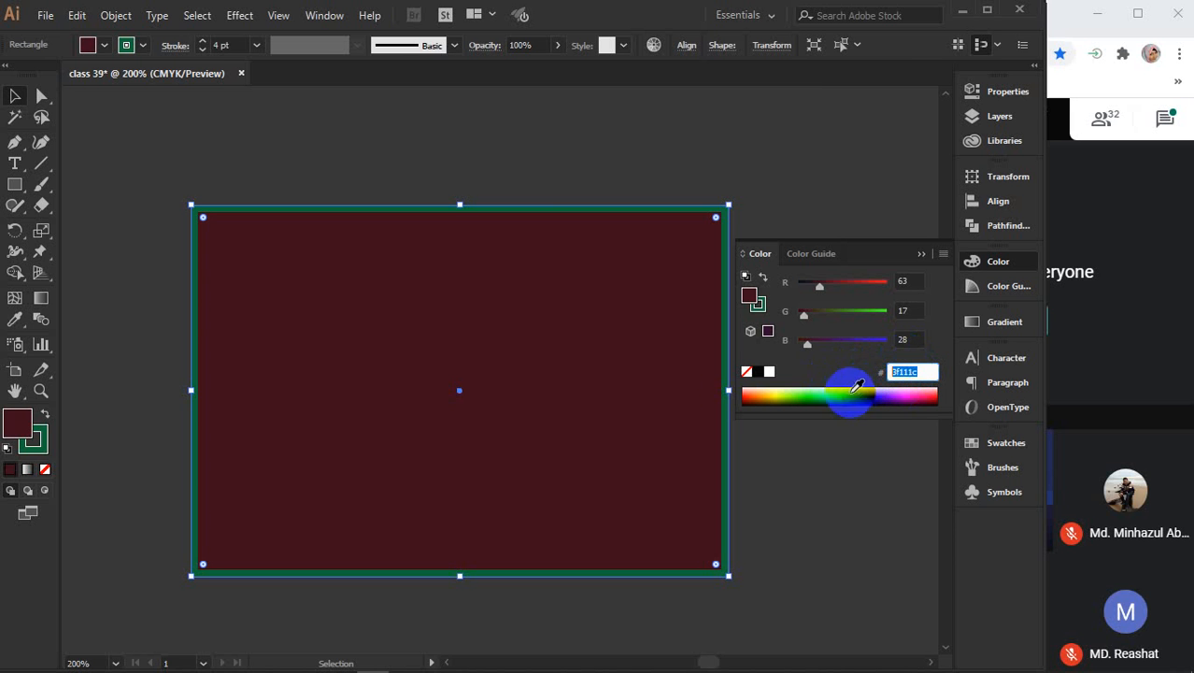
# Step: Set the rectangle's stroke to yellow fff600 from the RGB spectrum and collapse the Color panel
pyautogui.click(759, 306)
pyautogui.moveTo(773, 388)
pyautogui.mouseDown()
pyautogui.moveTo(916, 396)
pyautogui.moveTo(800, 389)
pyautogui.moveTo(808, 384)
pyautogui.moveTo(774, 393)
pyautogui.mouseUp()
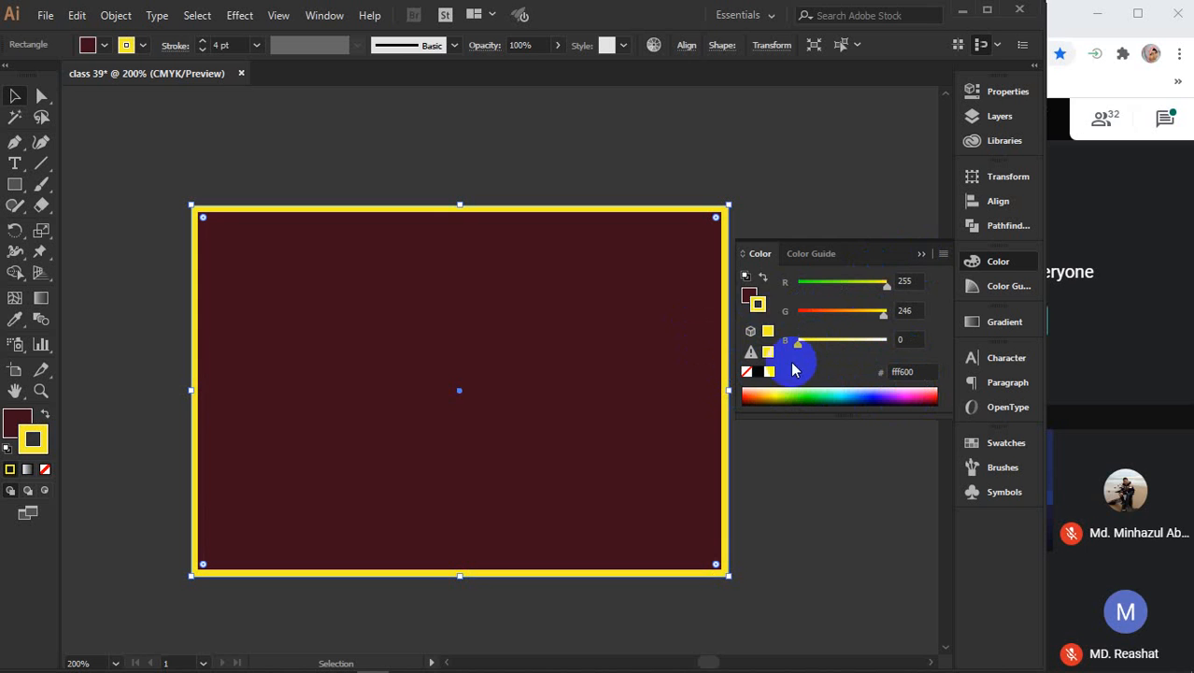
pyautogui.click(920, 254)
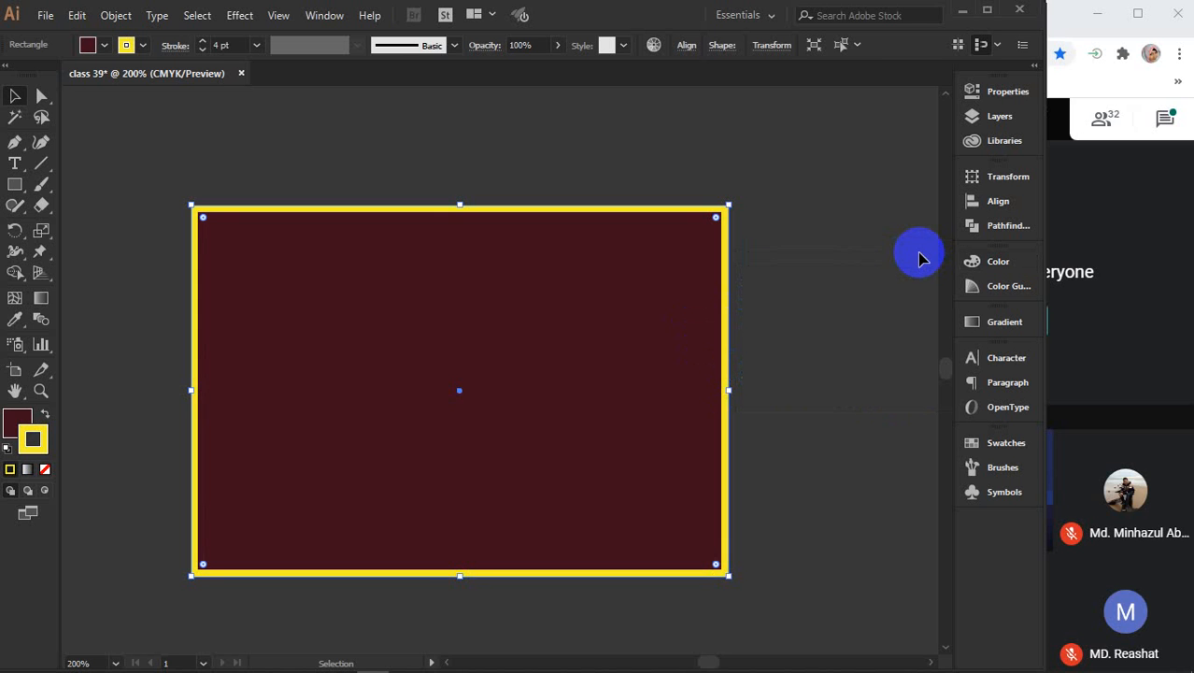
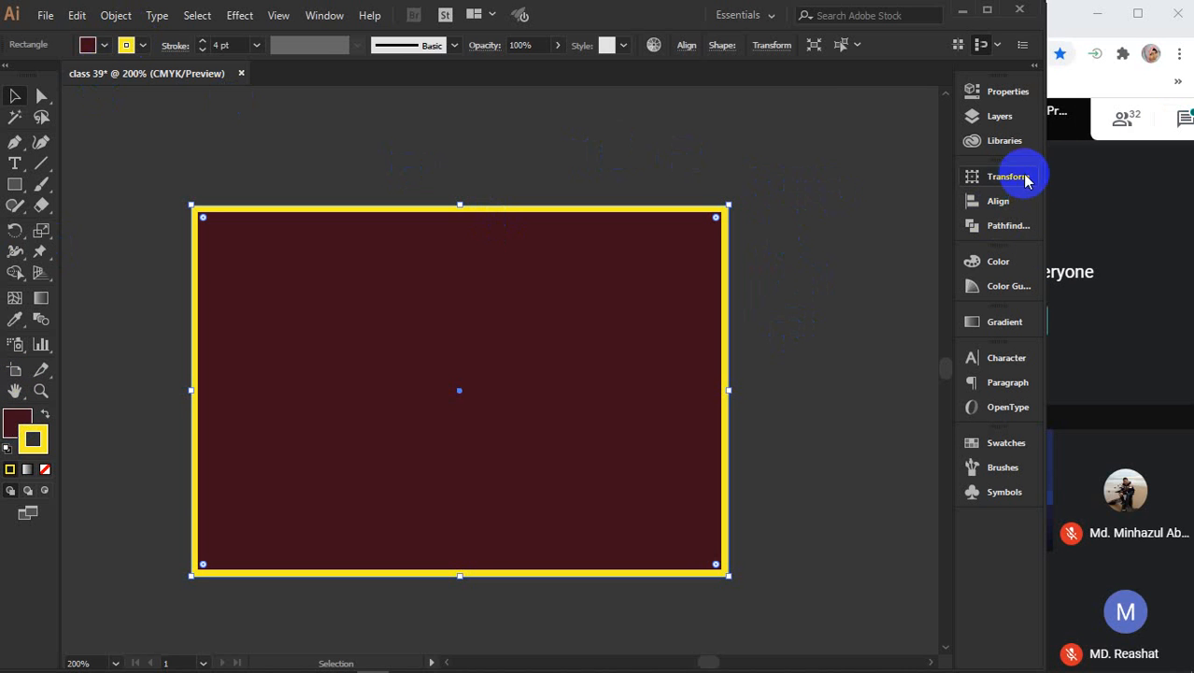
# Step: Open and enlarge the Swatches panel, then apply a red swatch to the rectangle's stroke
pyautogui.click(998, 262)
pyautogui.click(998, 263)
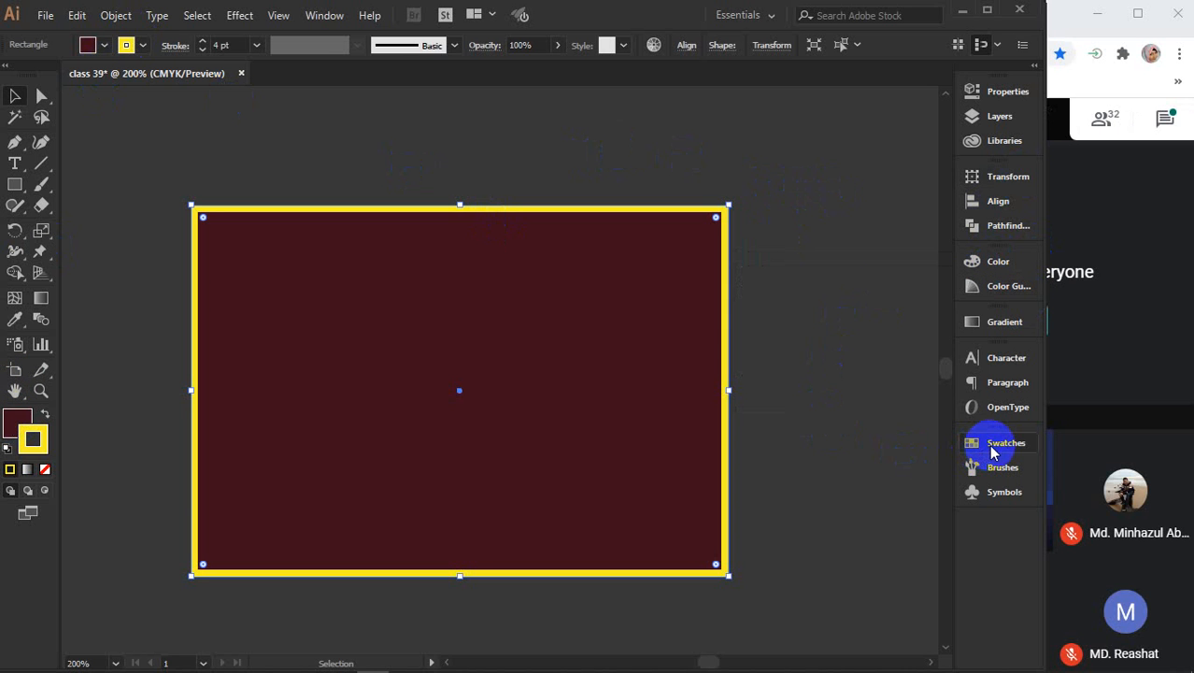
pyautogui.click(988, 443)
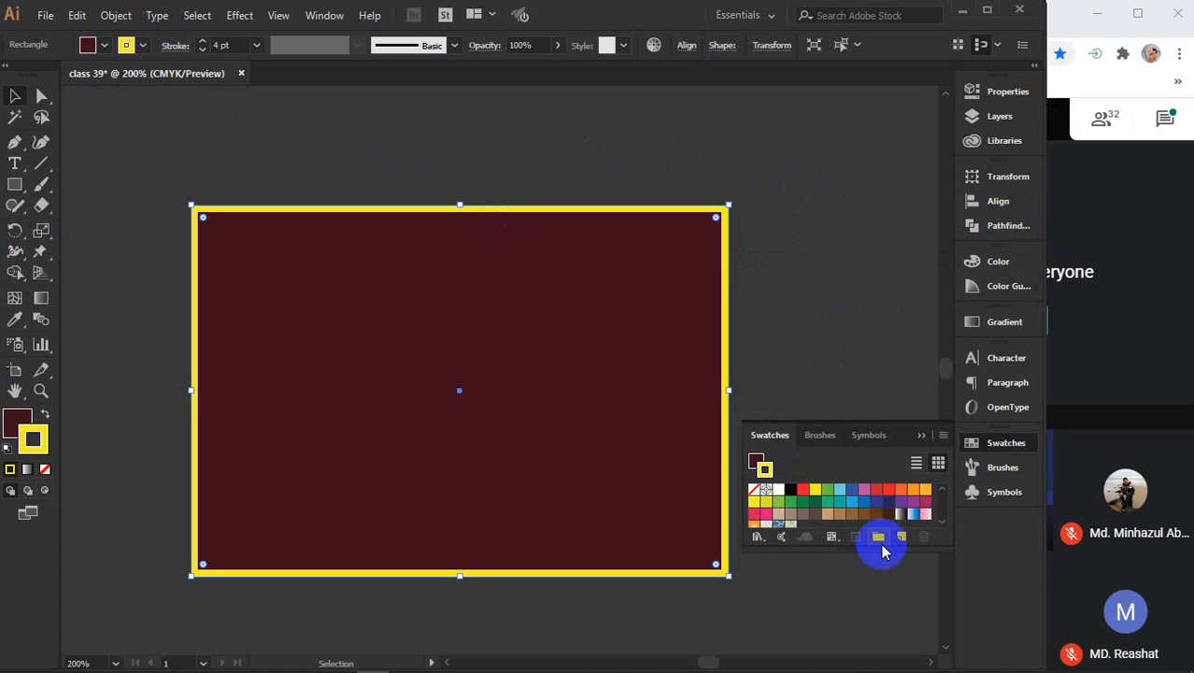
pyautogui.moveTo(877, 549); pyautogui.dragTo(881, 611)
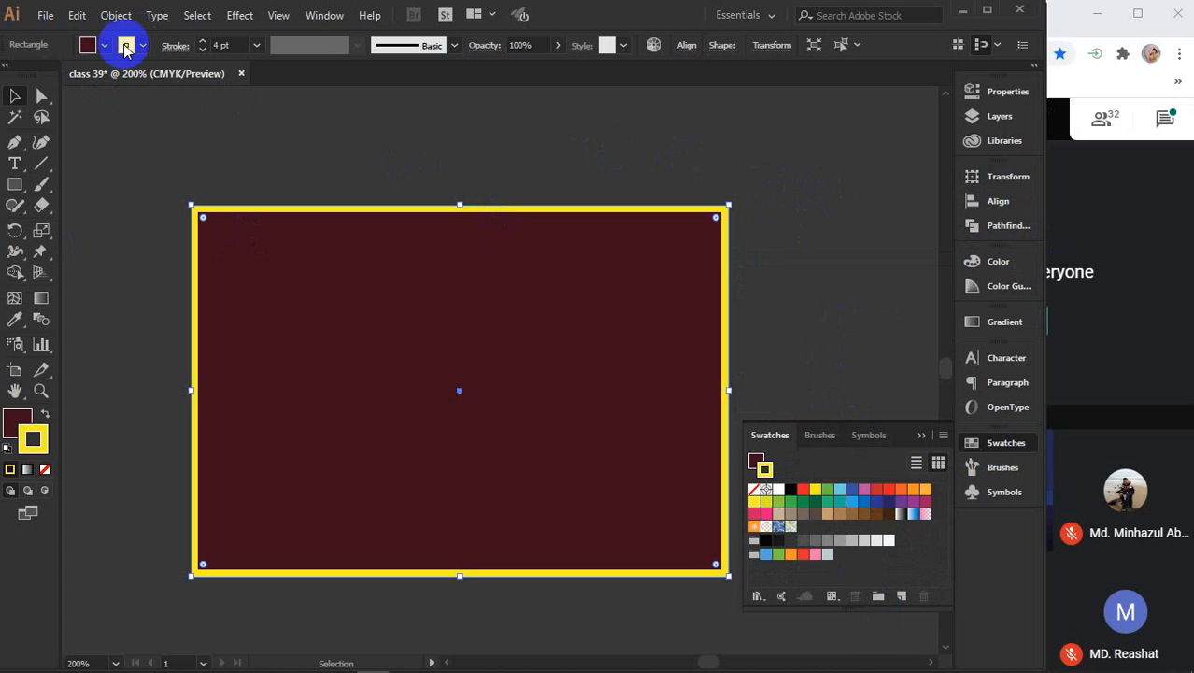
pyautogui.moveTo(791, 503); pyautogui.dragTo(842, 494)
pyautogui.click(840, 488)
pyautogui.click(888, 488)
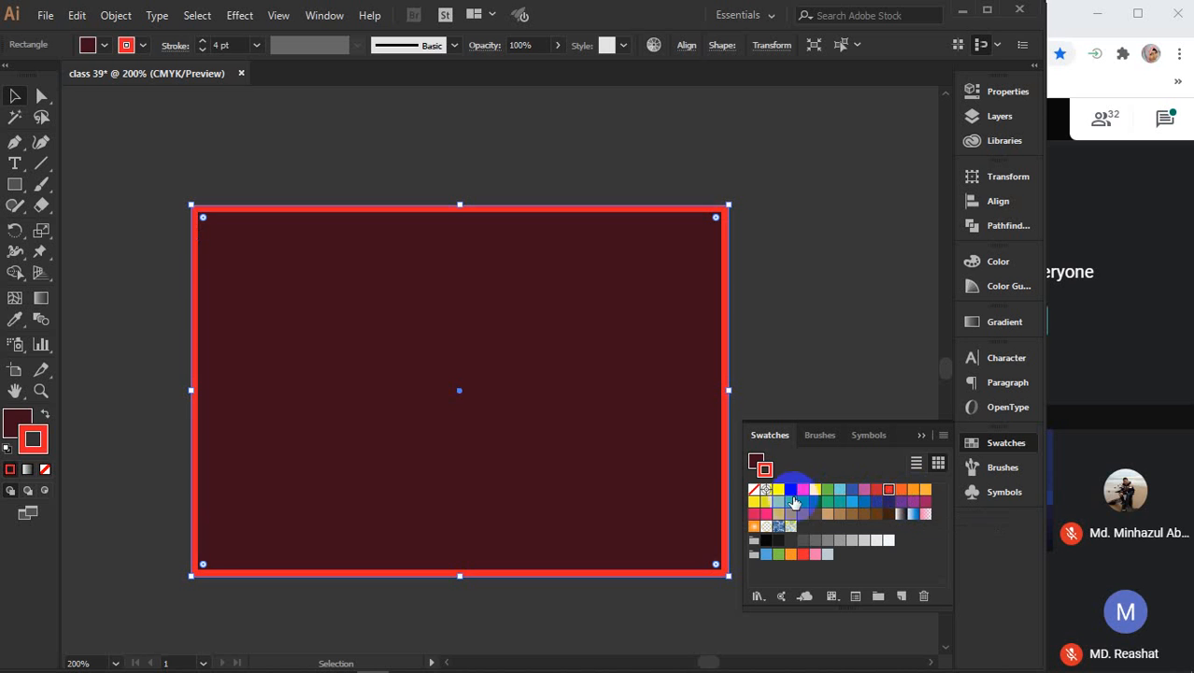
# Step: Try yellow, orange and beige swatches on the rectangle's fill, settle on the tan swatch, and collapse the Swatches panel
pyautogui.click(755, 459)
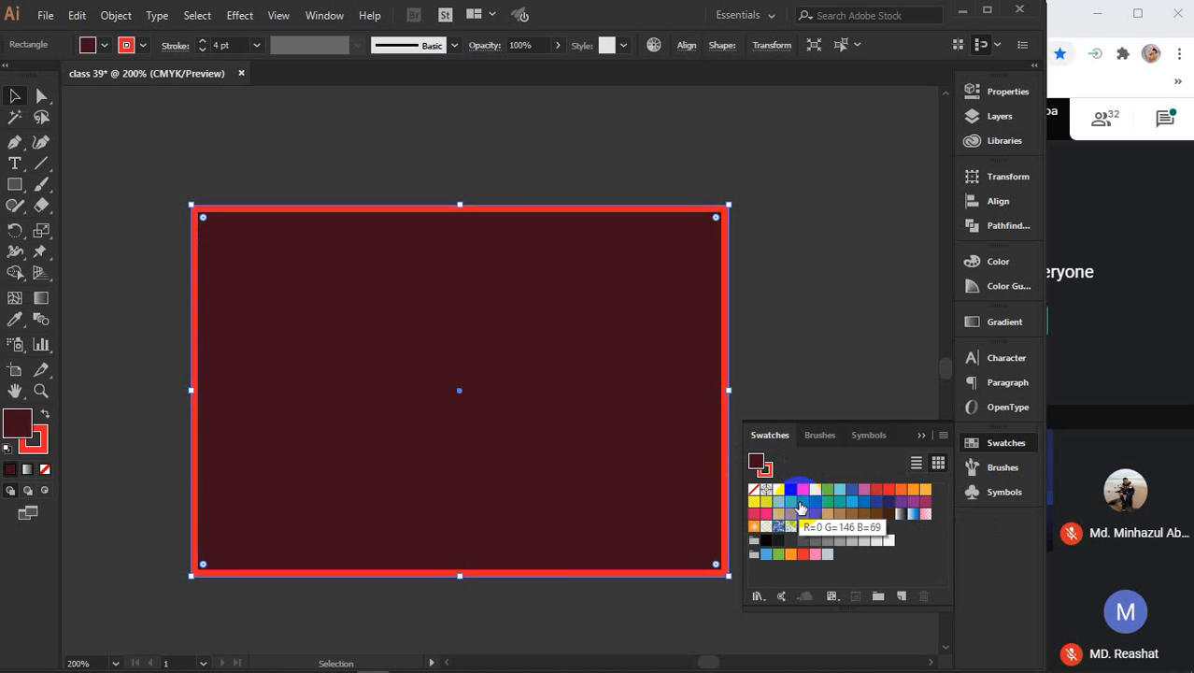
pyautogui.click(766, 502)
pyautogui.click(753, 501)
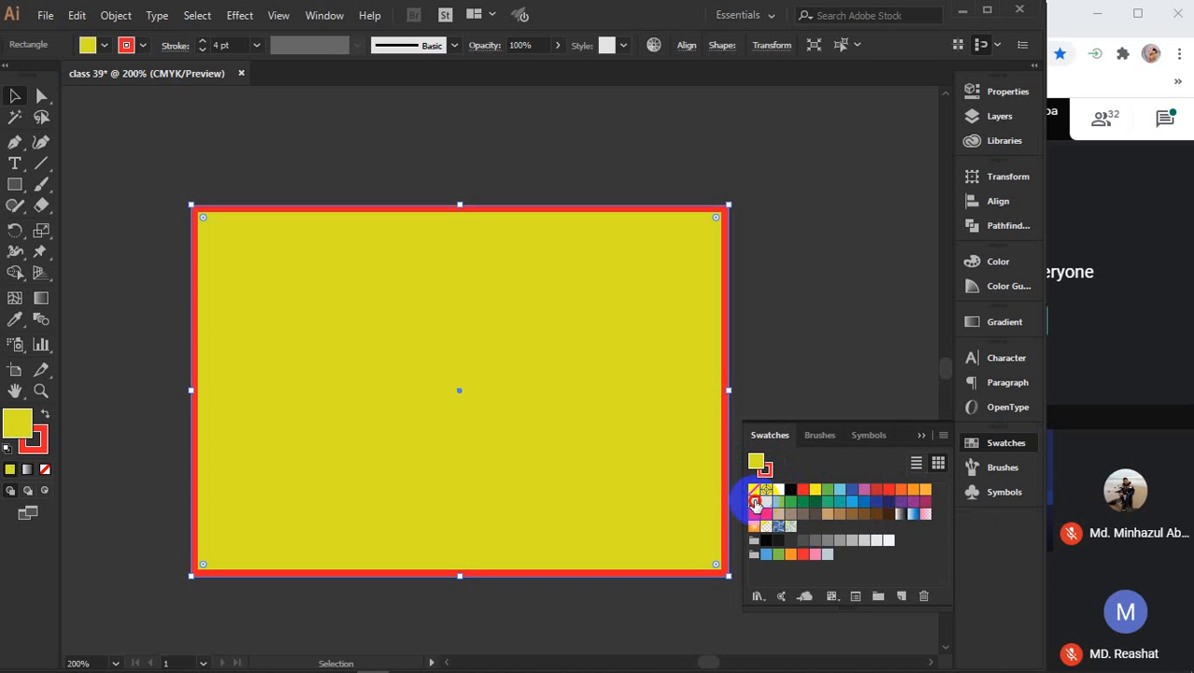
pyautogui.click(925, 490)
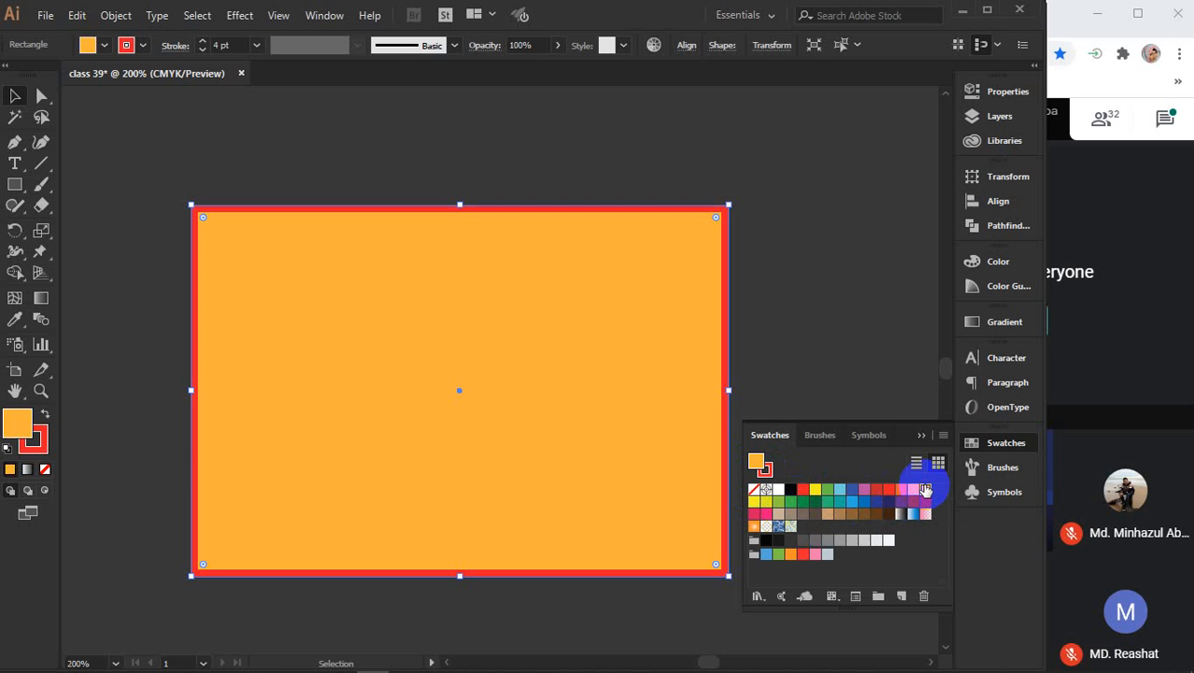
pyautogui.click(827, 513)
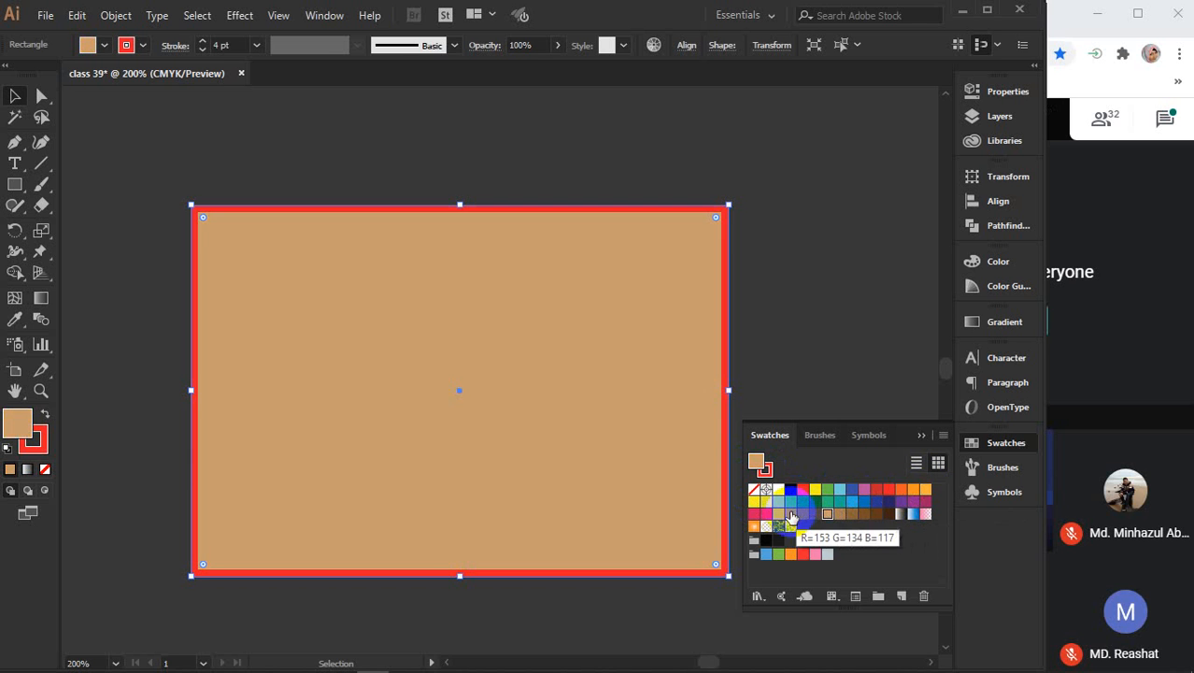
pyautogui.click(778, 513)
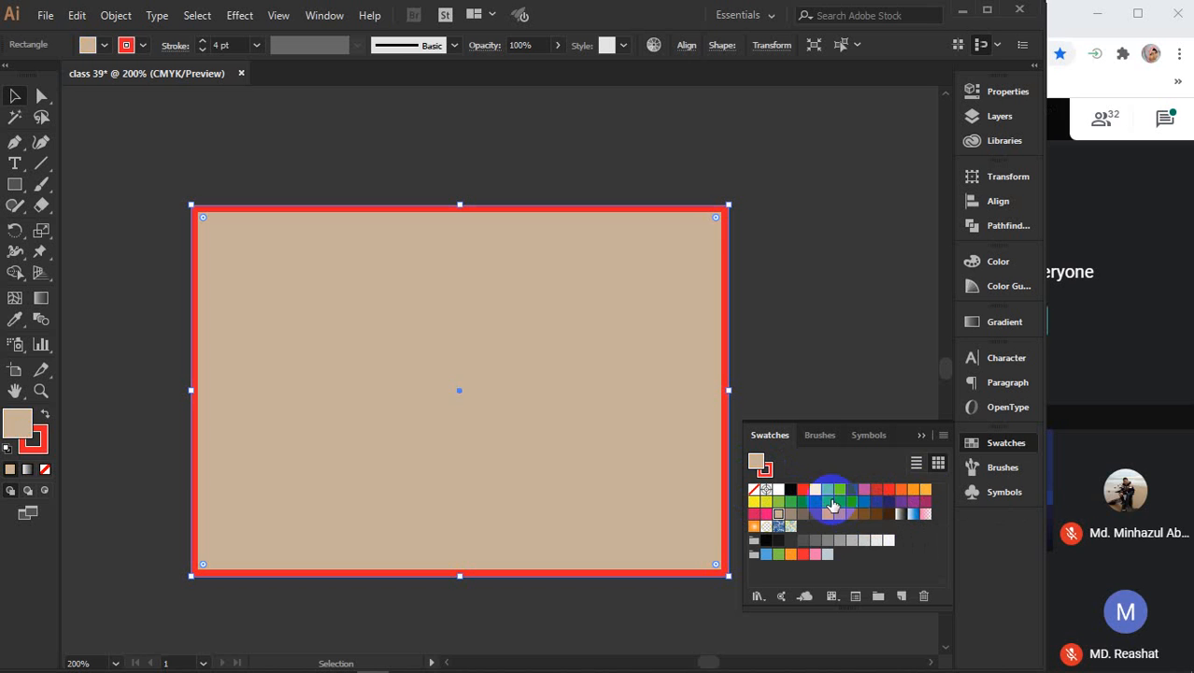
pyautogui.click(827, 513)
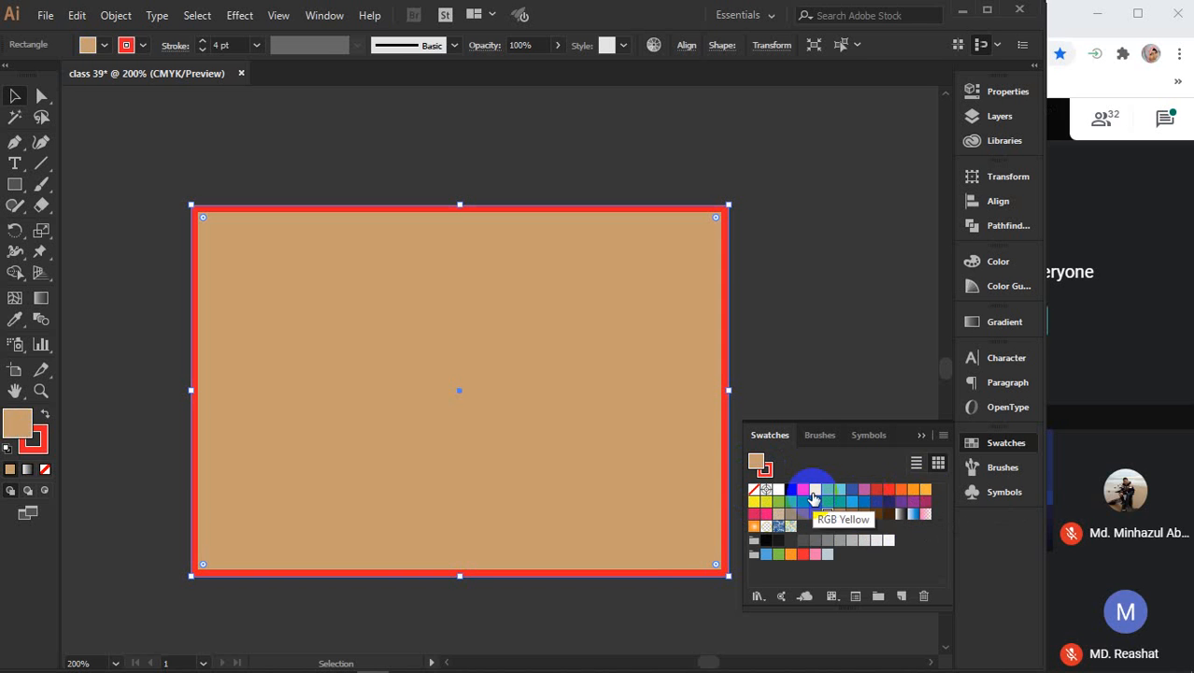
pyautogui.click(917, 437)
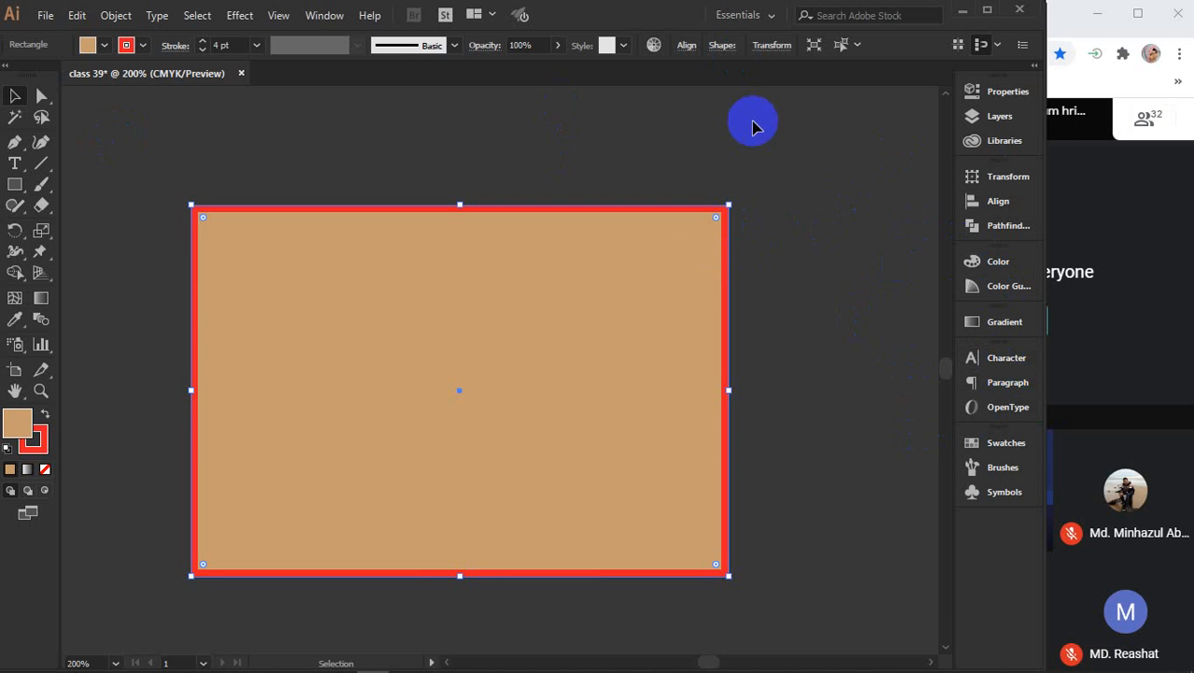
# Step: Reselect the rectangle, set its fill to None, and restore the solid tan fill
pyautogui.click(823, 266)
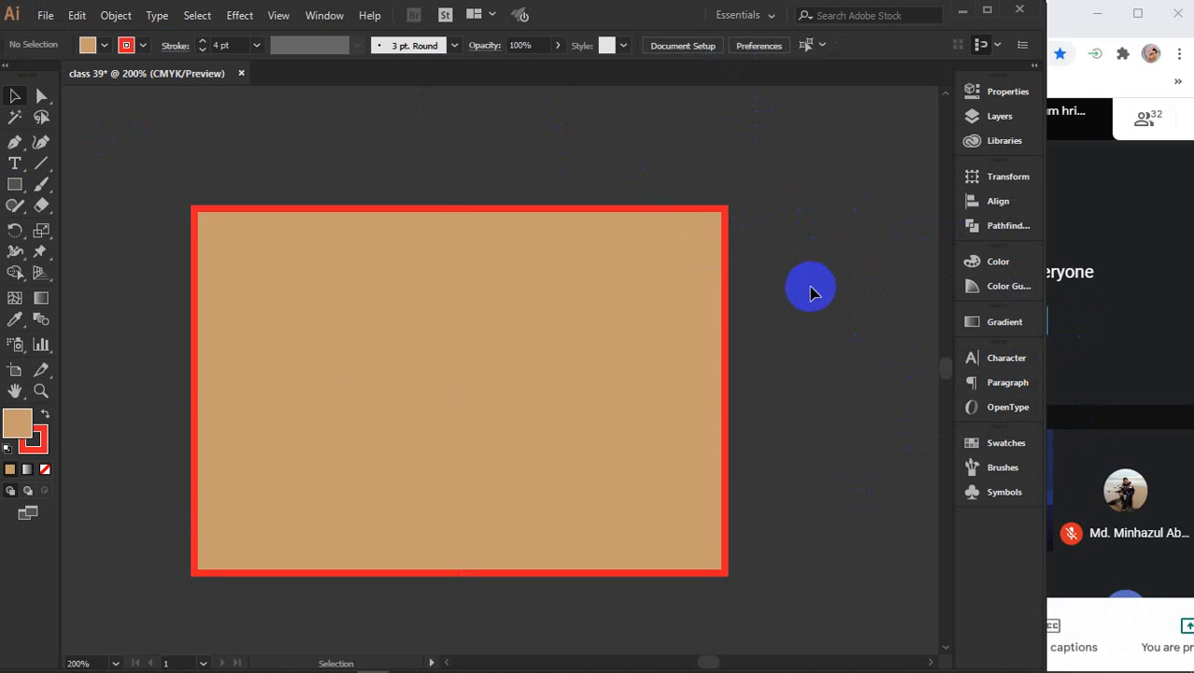
pyautogui.click(516, 317)
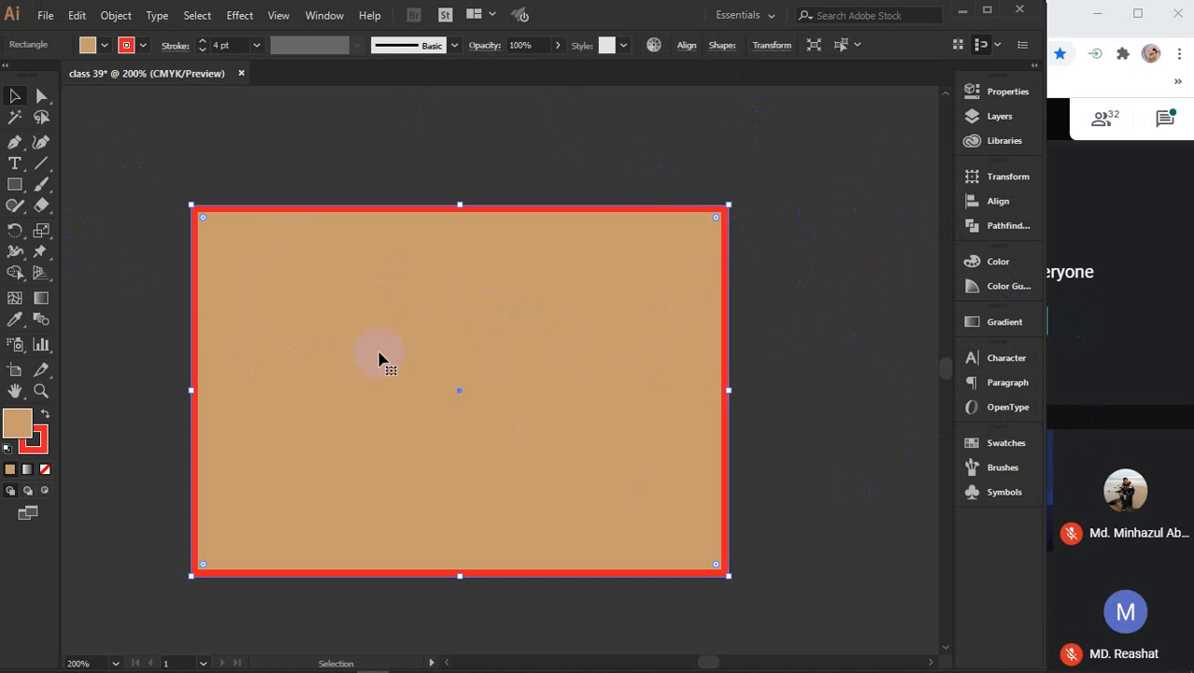
pyautogui.click(19, 427)
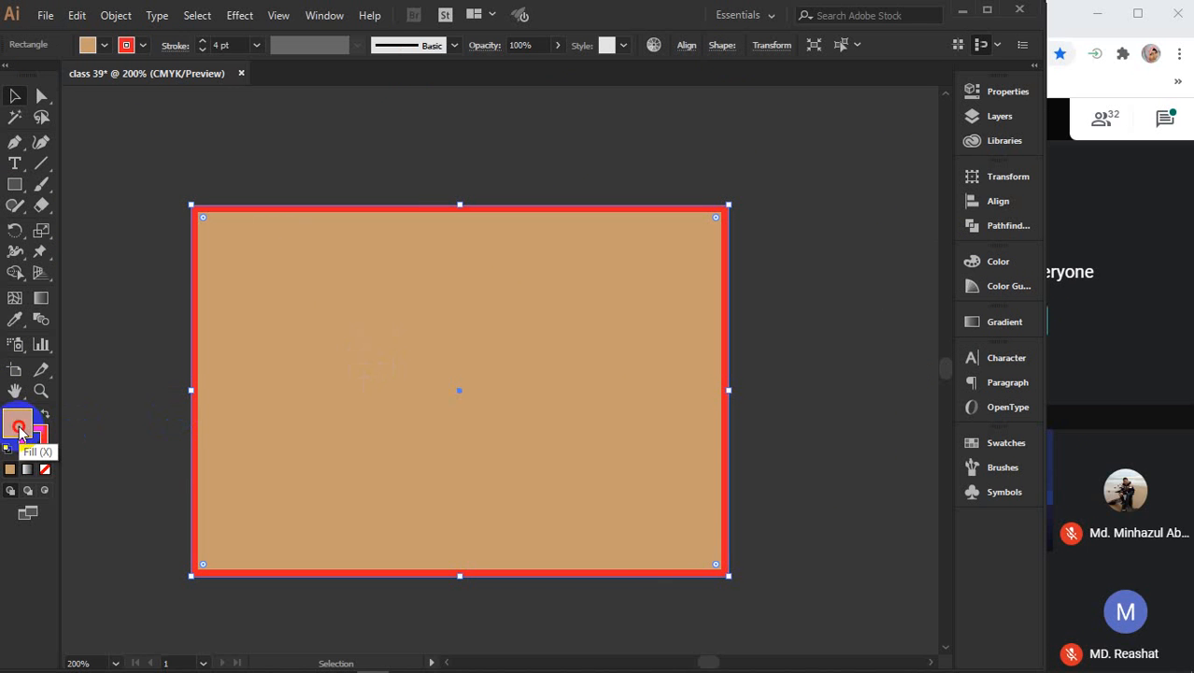
pyautogui.click(46, 472)
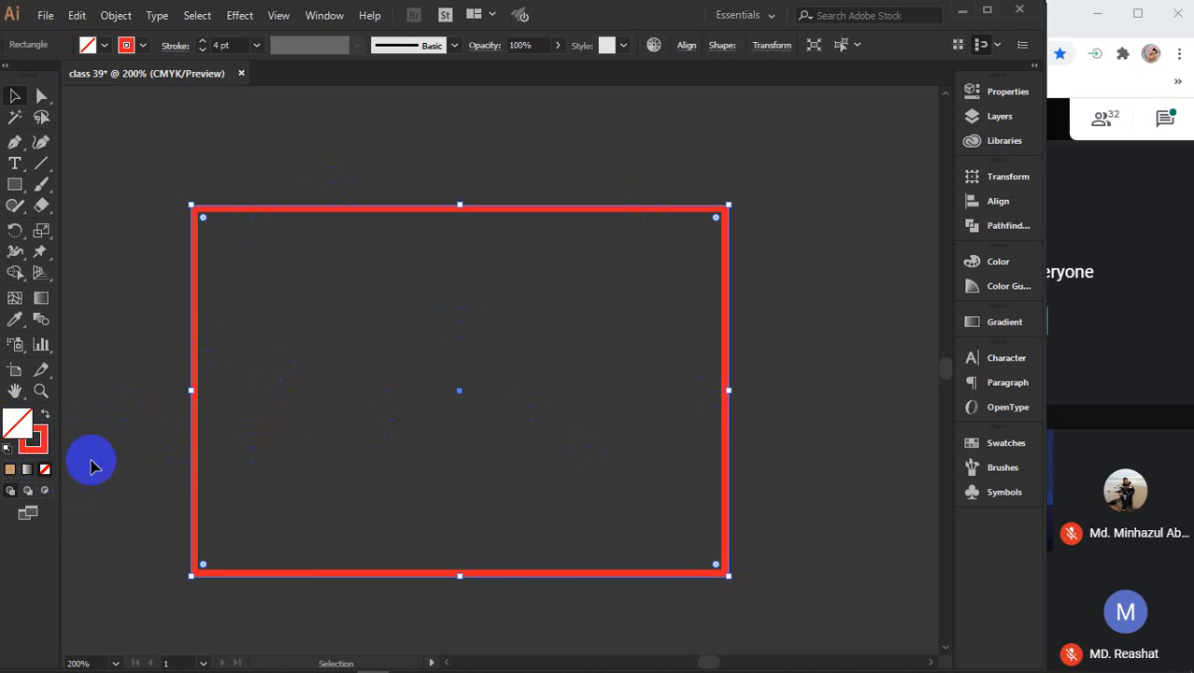
pyautogui.click(10, 469)
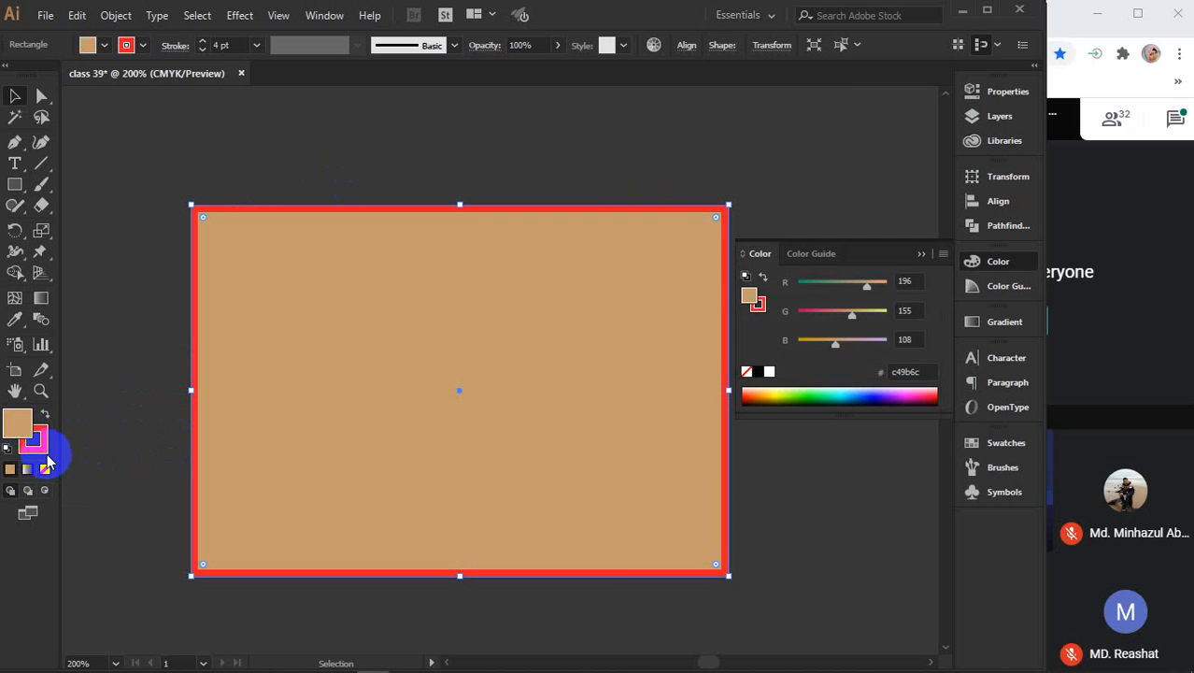
# Step: Set the rectangle's stroke to None, reapply the solid red stroke color, then collapse the Color panel and deselect
pyautogui.click(42, 450)
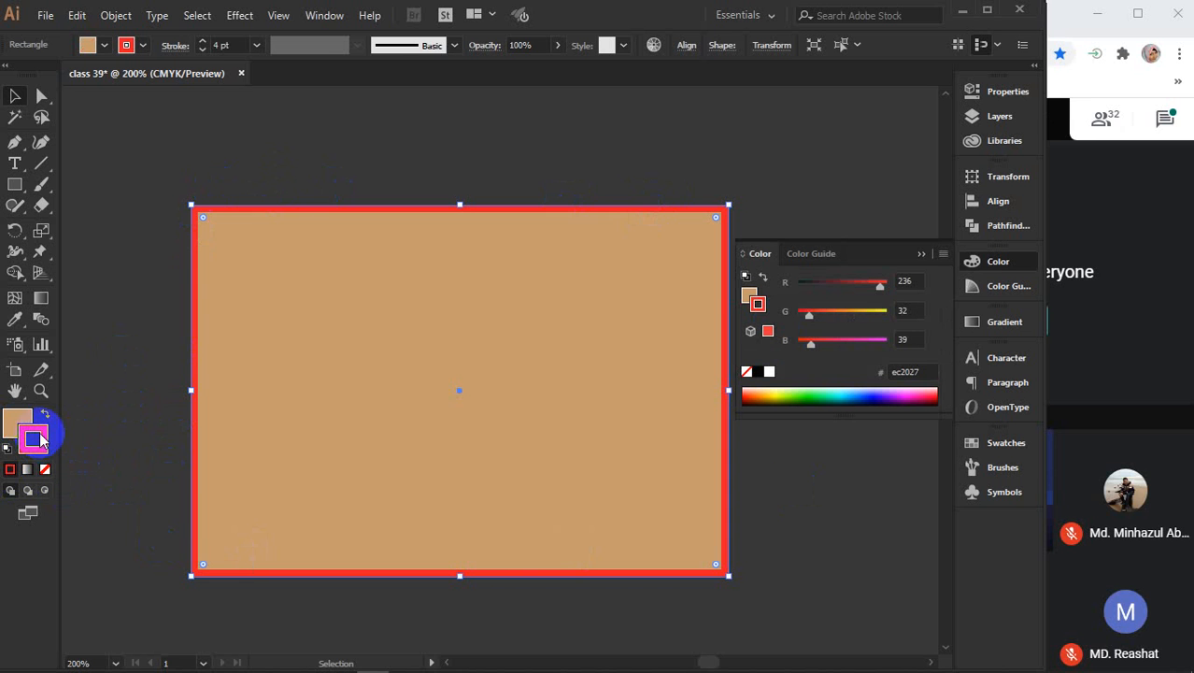
pyautogui.click(46, 471)
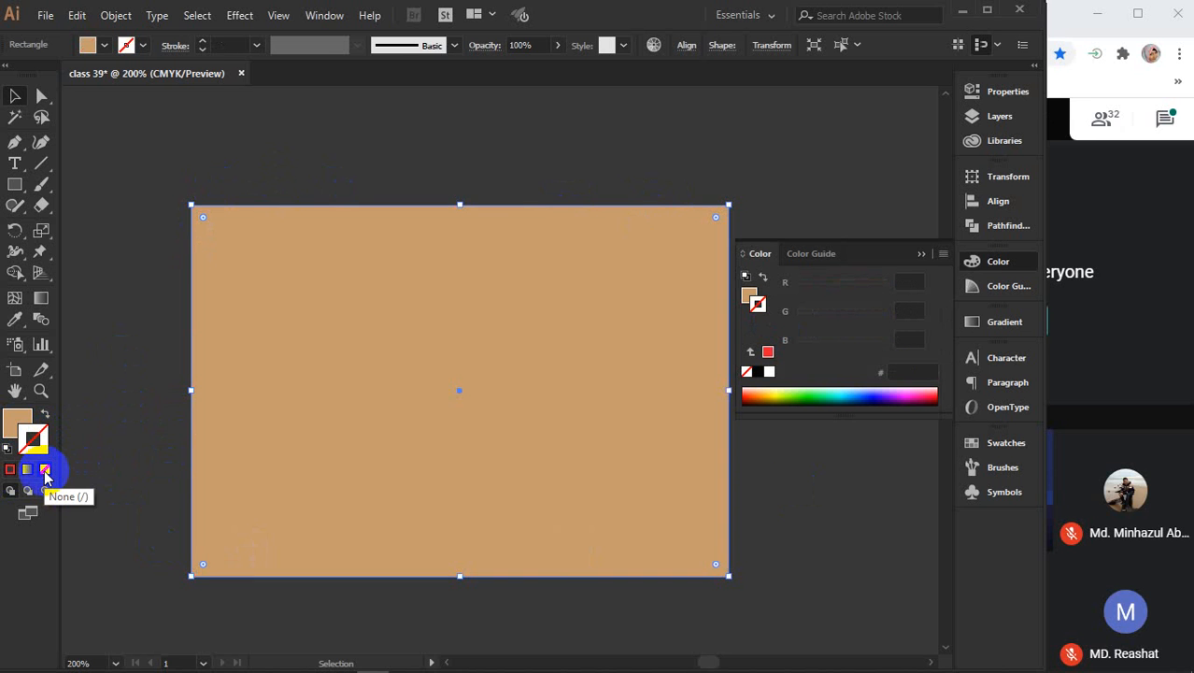
pyautogui.click(10, 469)
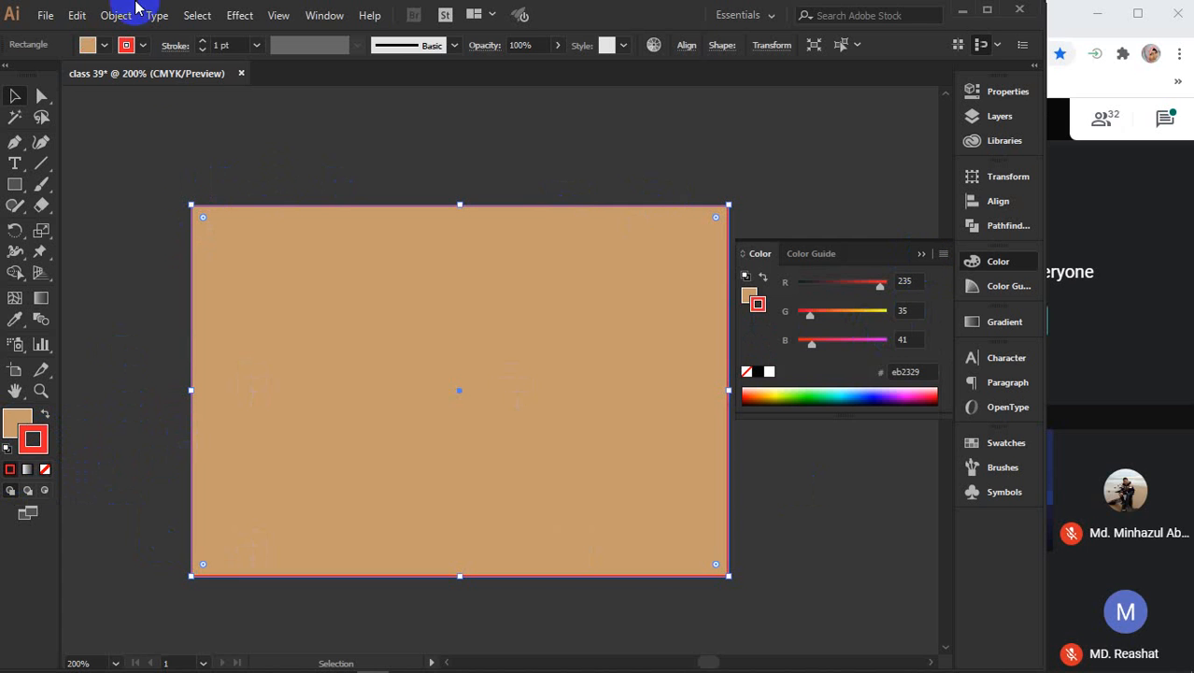
pyautogui.click(919, 256)
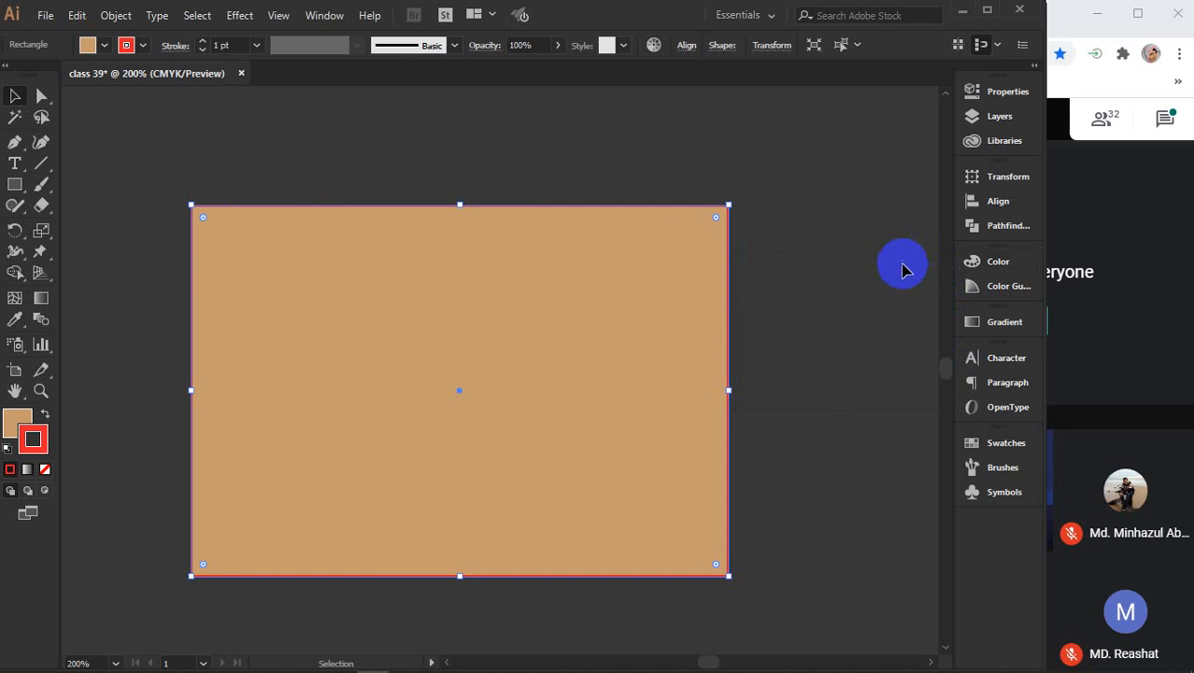
pyautogui.click(801, 342)
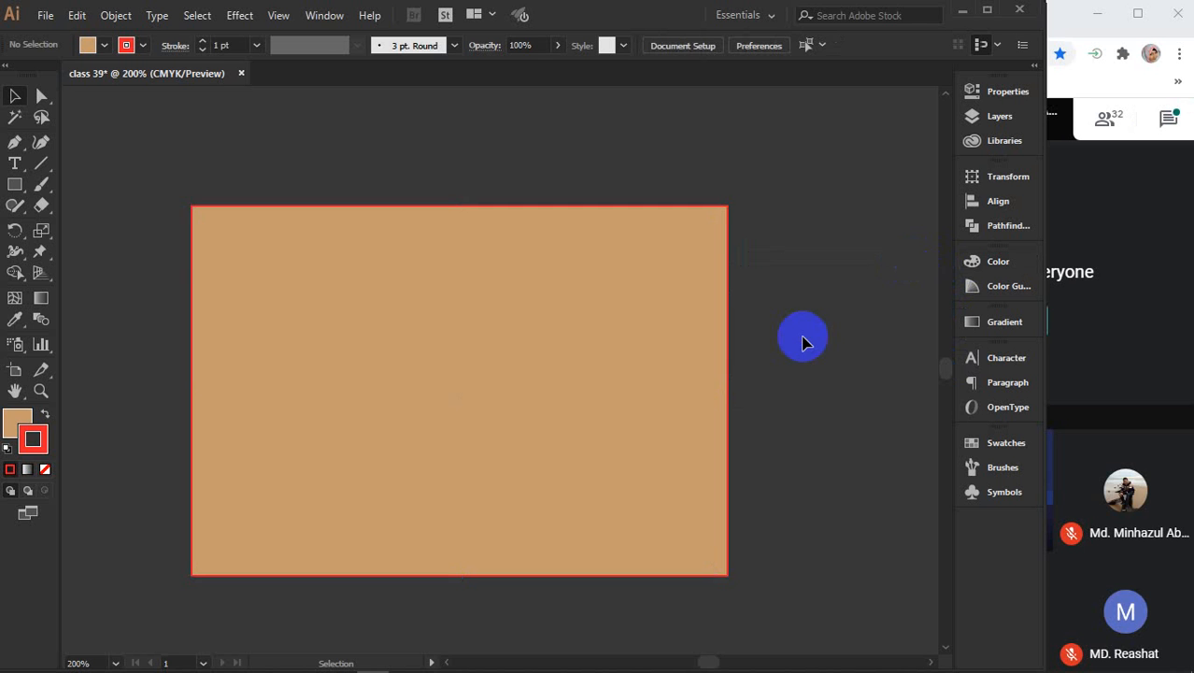
# Step: Delete the large tan rectangle and set the canvas zoom to 150%
pyautogui.click(717, 278)
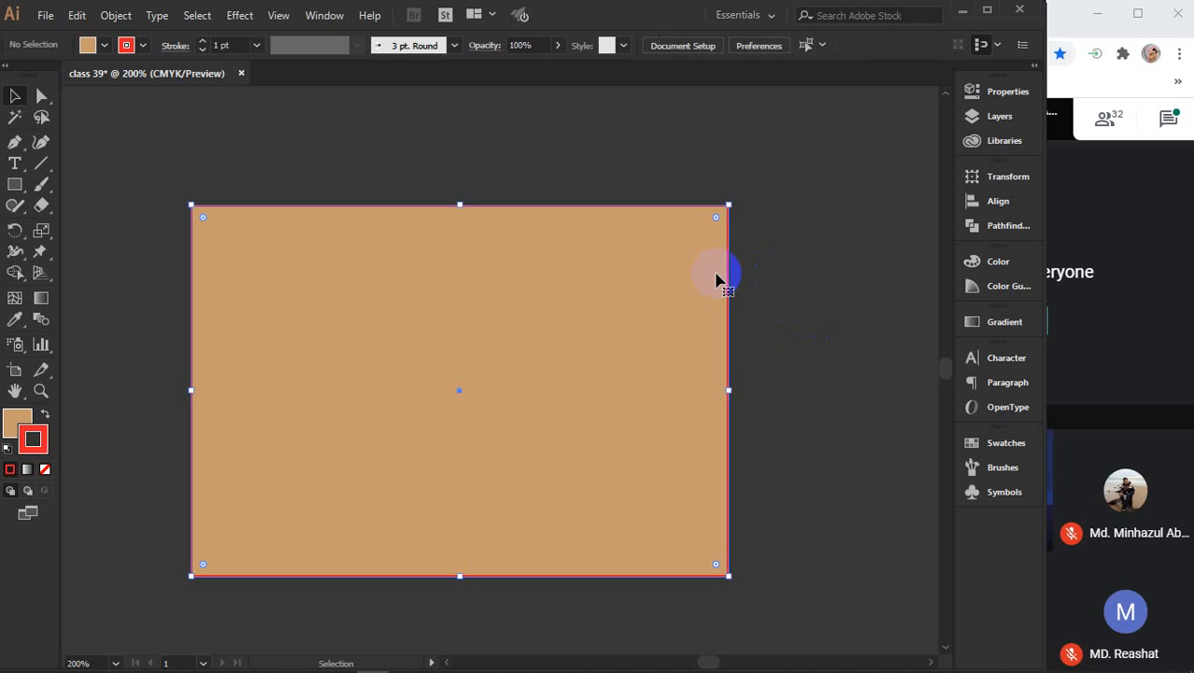
pyautogui.press('Delete')
pyautogui.hotkey('ctrl', '-')
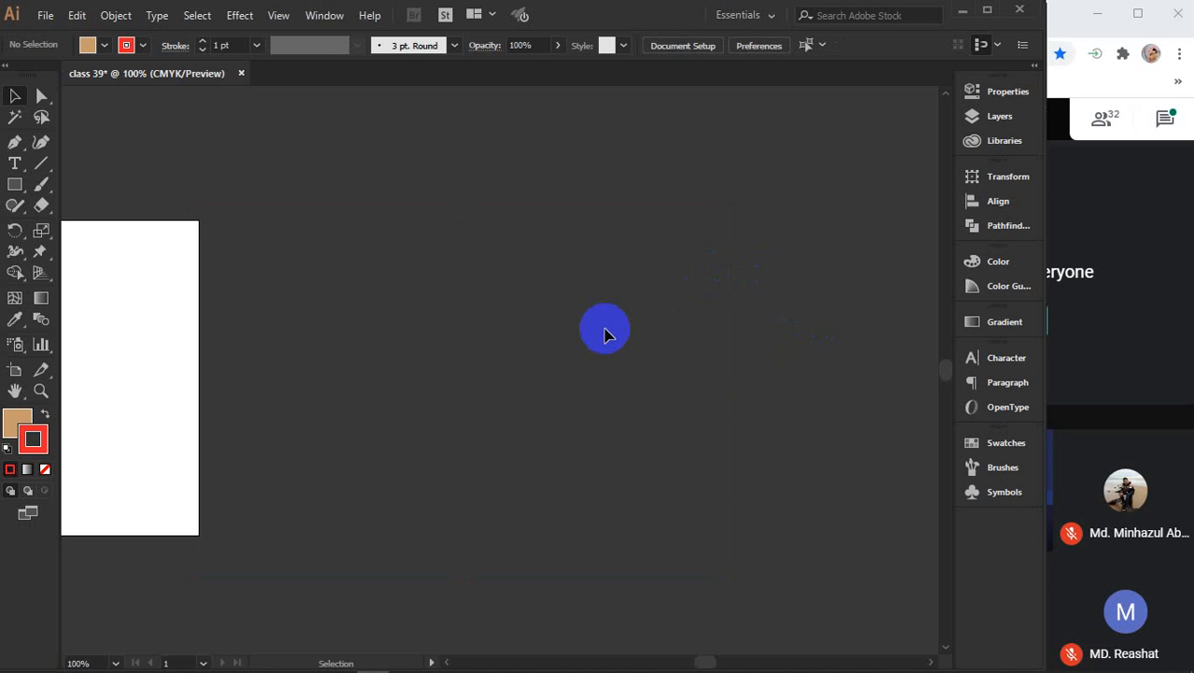
pyautogui.hotkey('ctrl', '+')
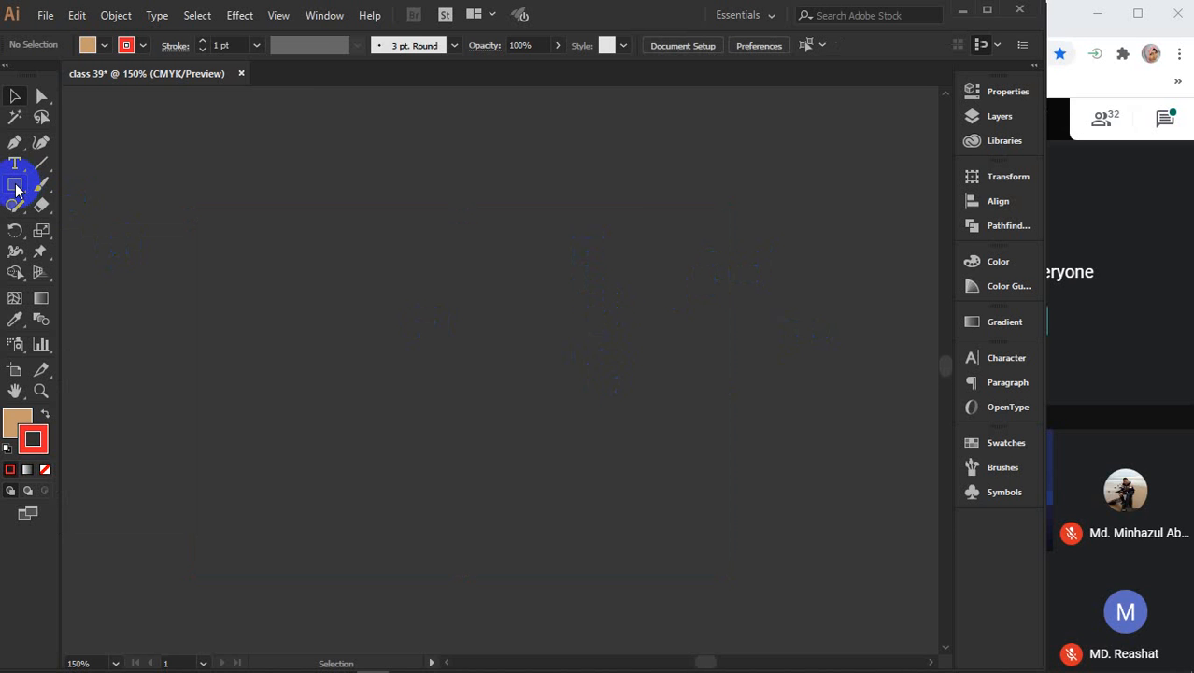
# Step: With nothing selected, choose a crimson pink fill swatch and a yellow stroke swatch for new shapes
pyautogui.click(93, 45)
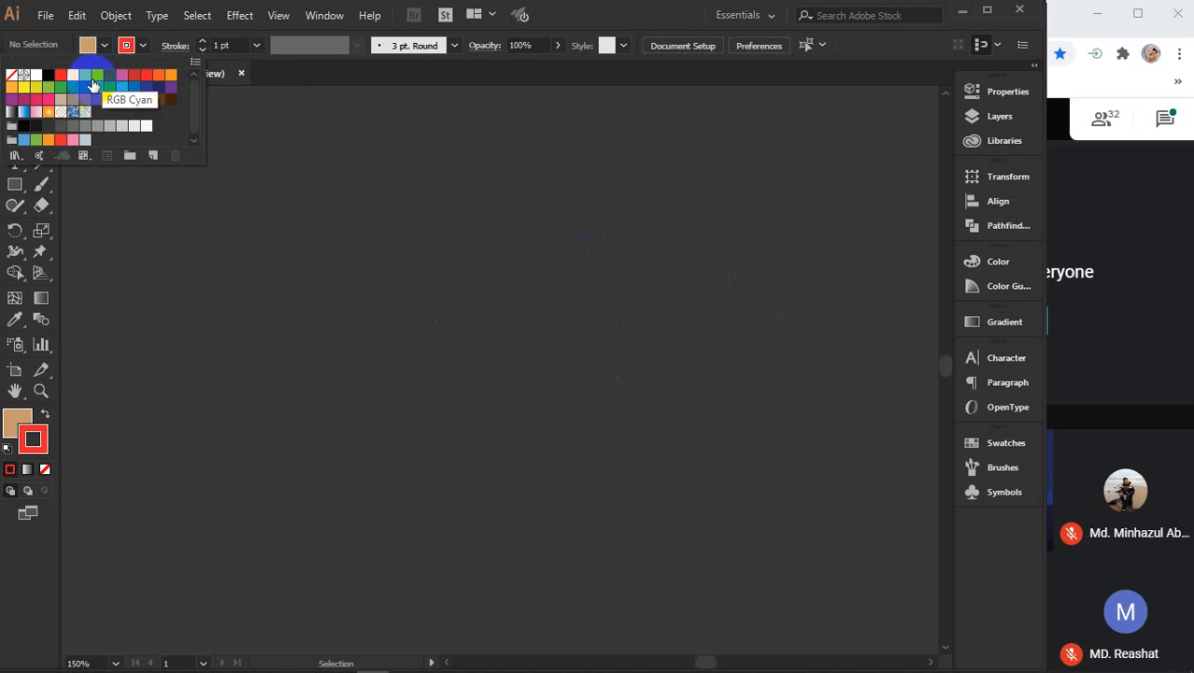
pyautogui.click(35, 99)
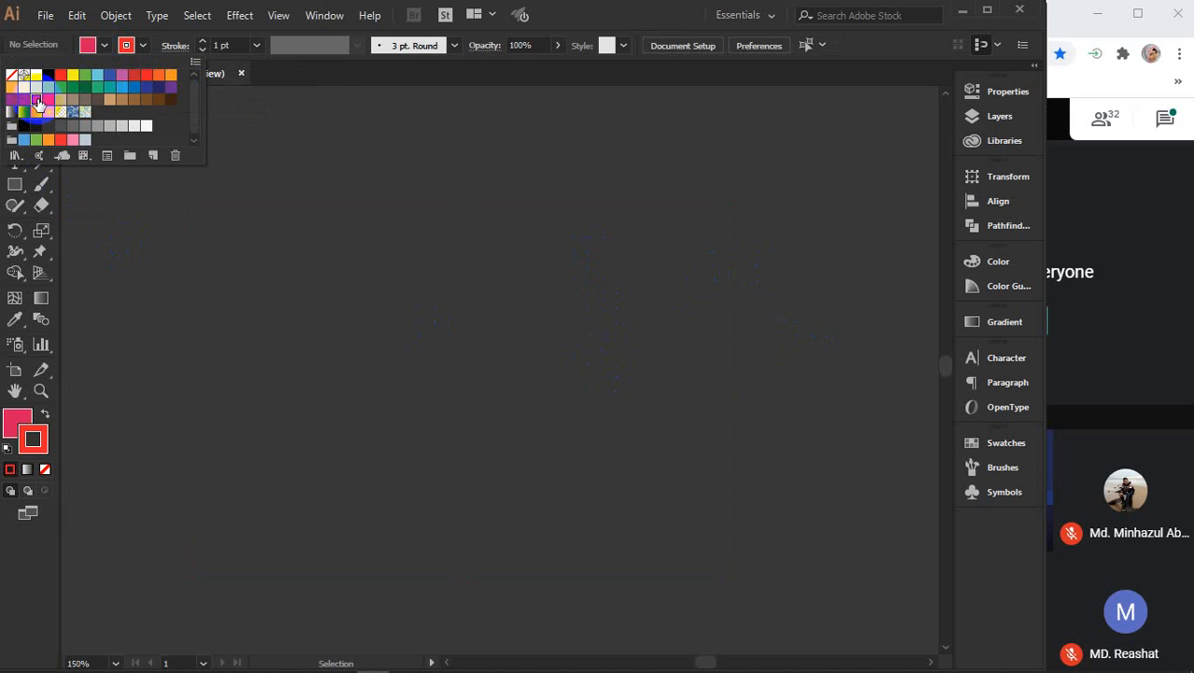
pyautogui.click(141, 45)
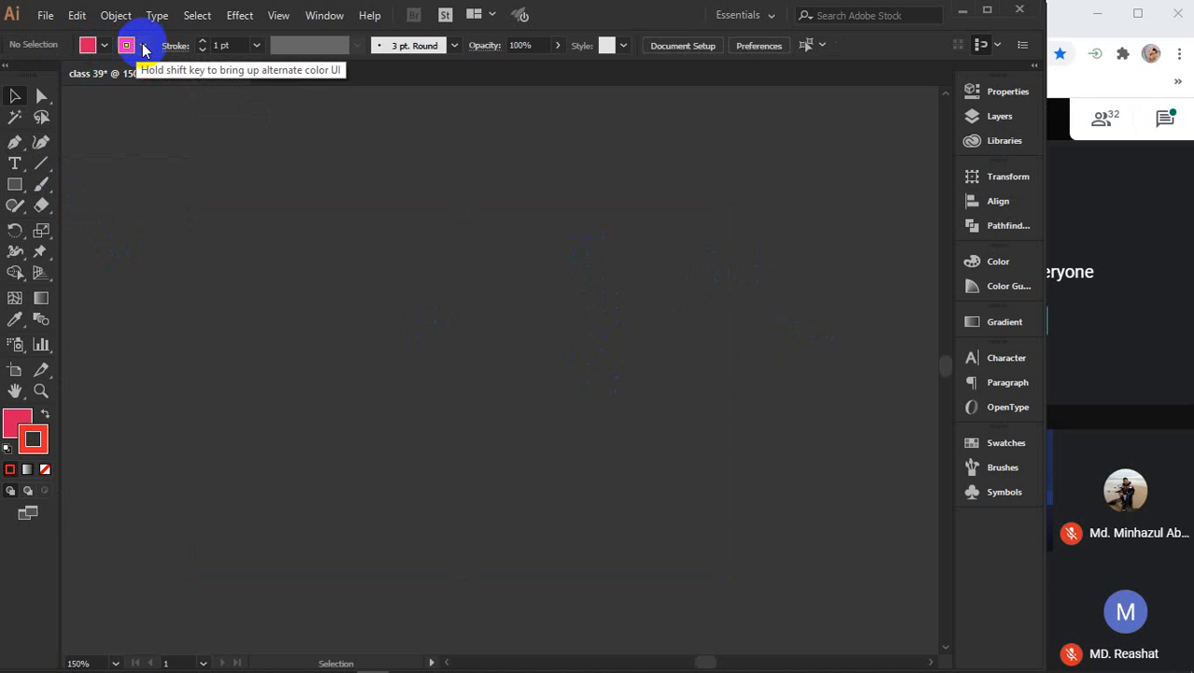
pyautogui.click(31, 91)
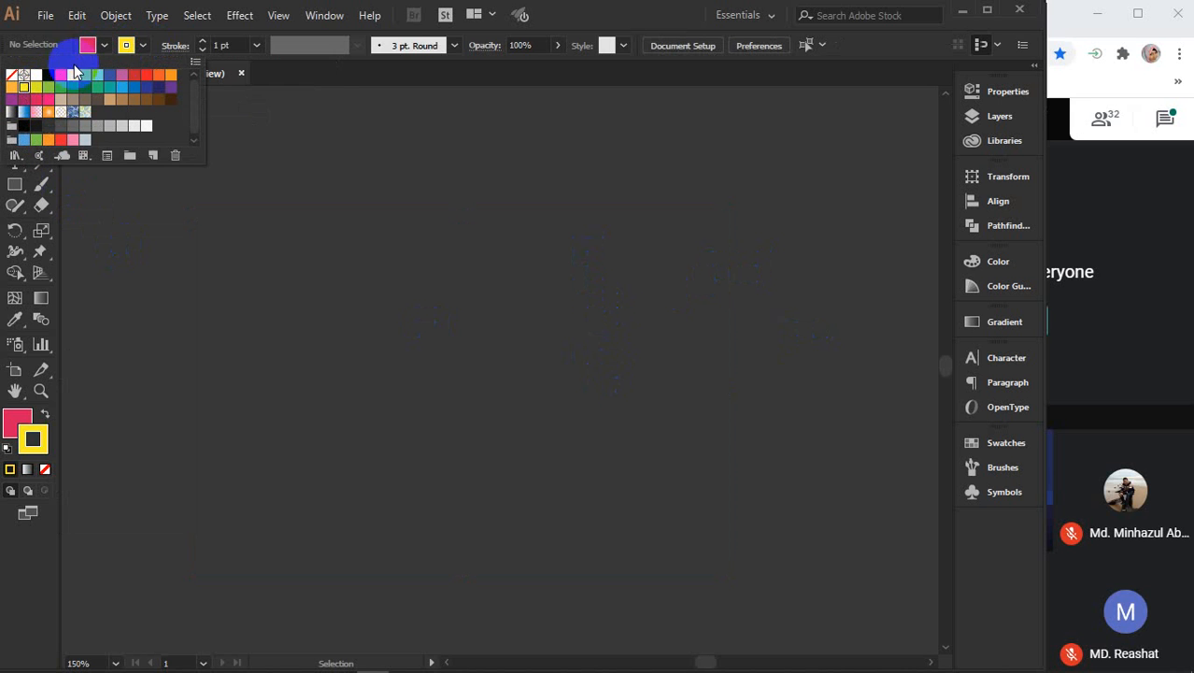
pyautogui.click(142, 49)
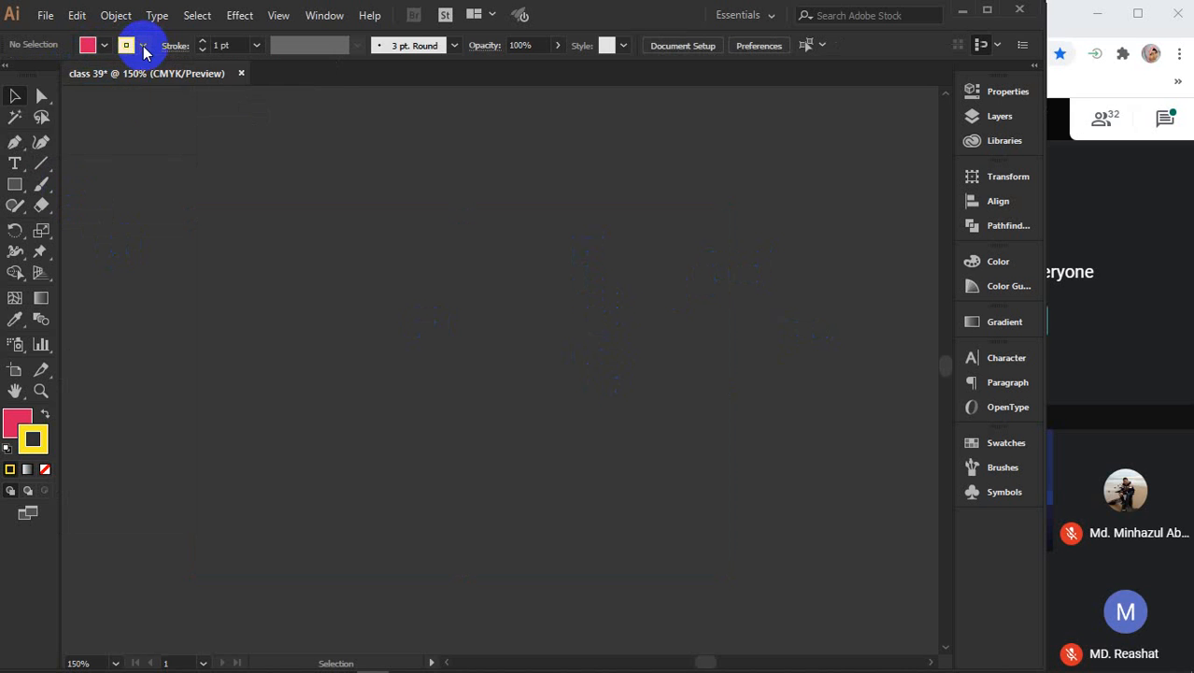
# Step: Draw a small square with the Rectangle tool in the upper part of the canvas and deselect it
pyautogui.click(15, 184)
pyautogui.moveTo(164, 190); pyautogui.dragTo(229, 232)
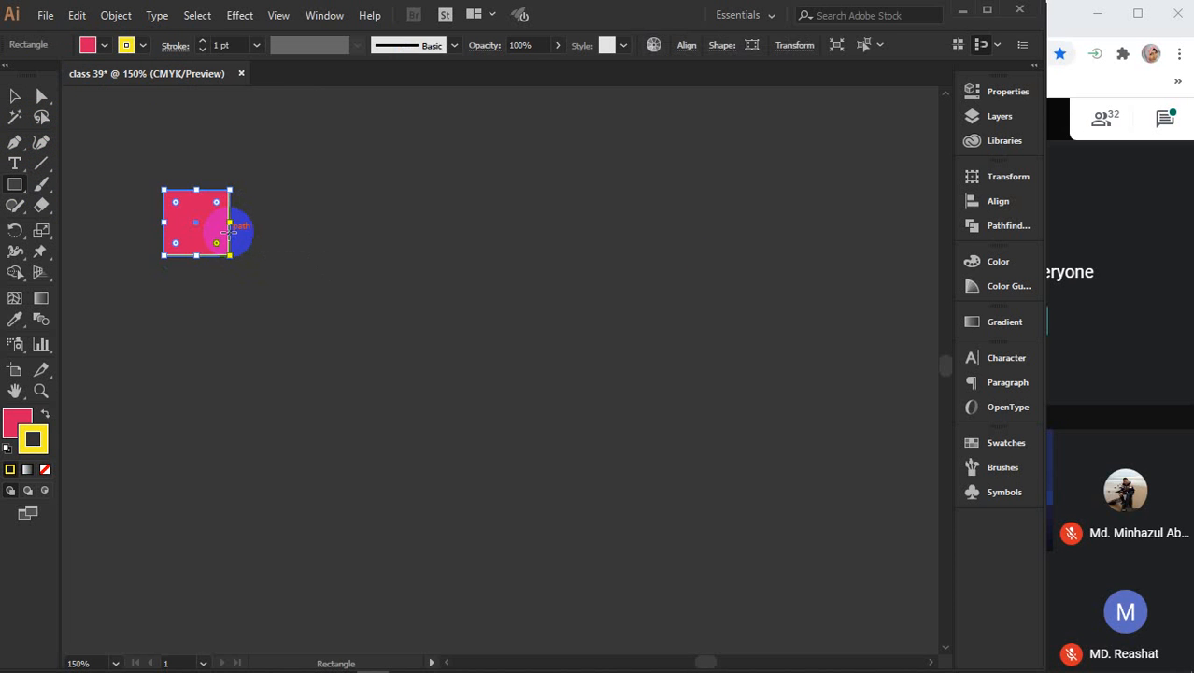
pyautogui.click(15, 96)
pyautogui.click(380, 248)
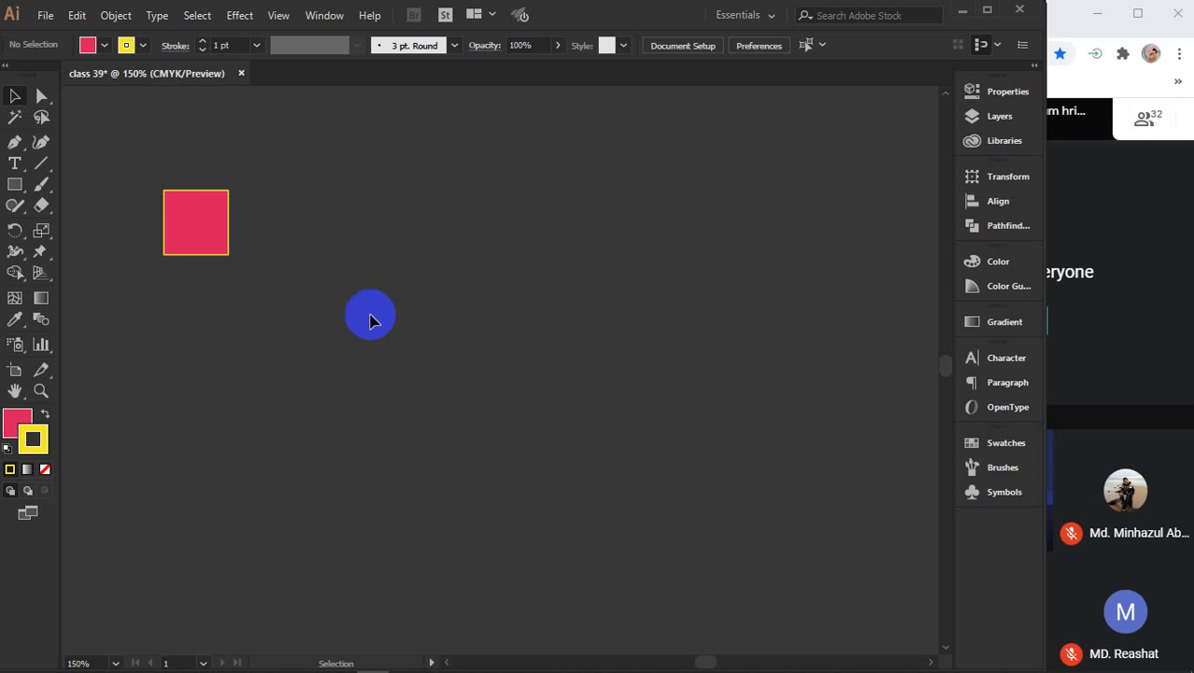
# Step: Show the small square's fill color in the Color panel, then collapse the panel and deselect the square
pyautogui.click(219, 234)
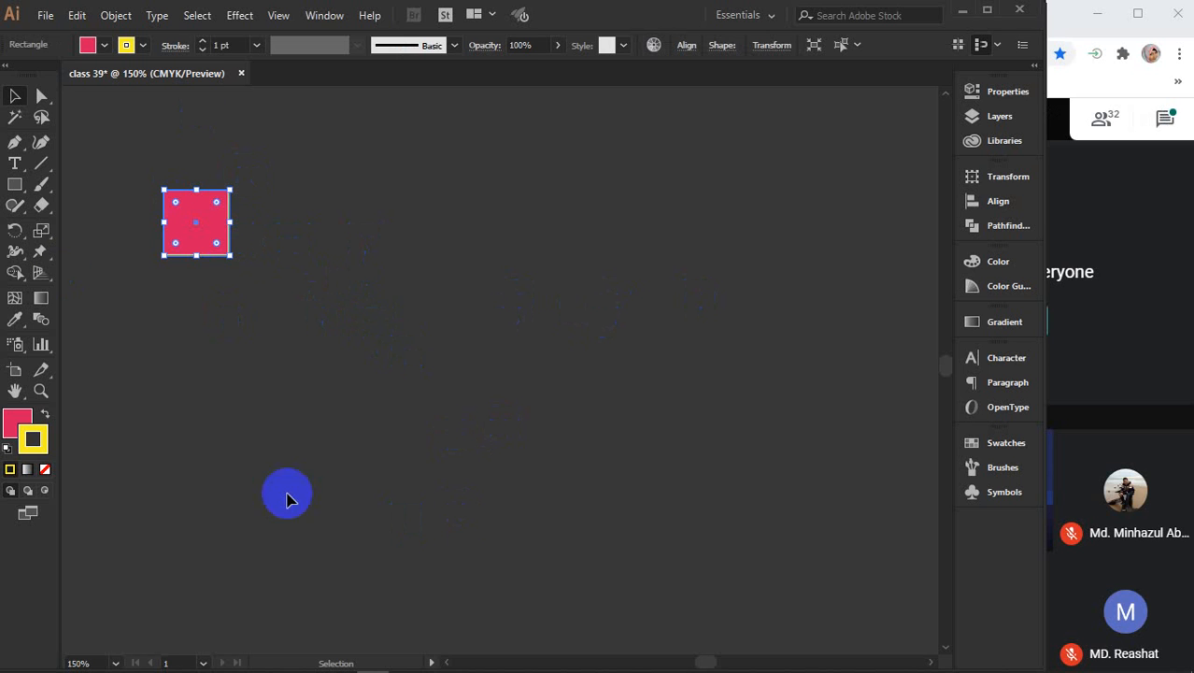
pyautogui.click(15, 419)
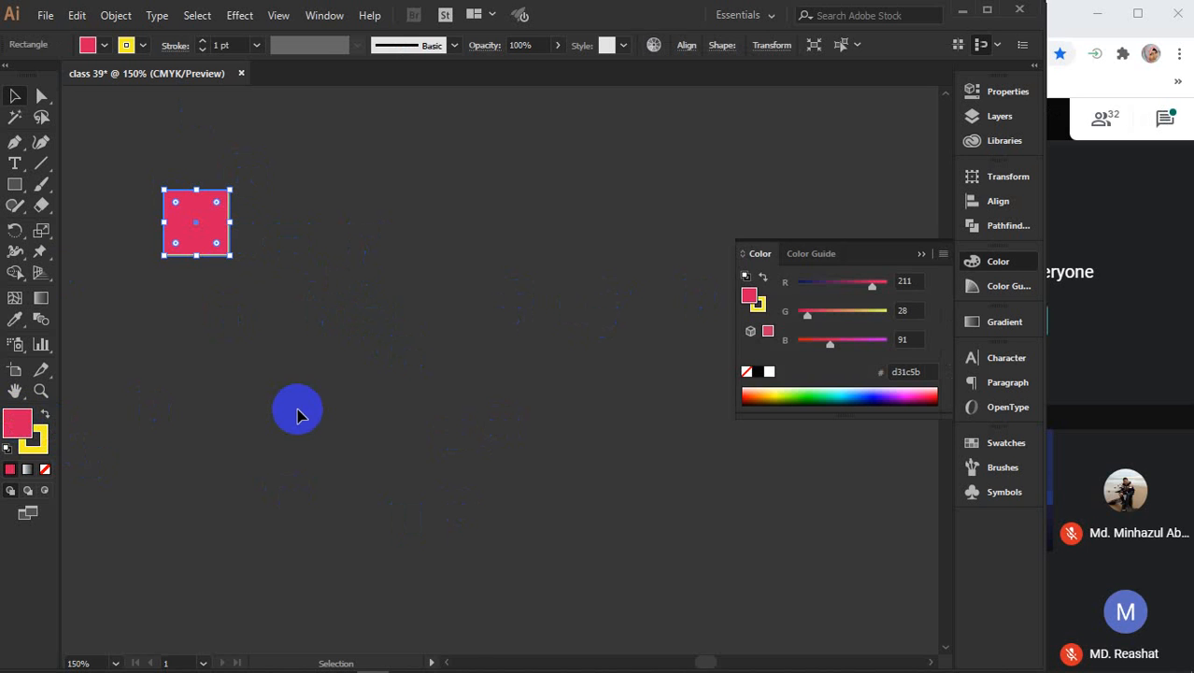
pyautogui.click(916, 255)
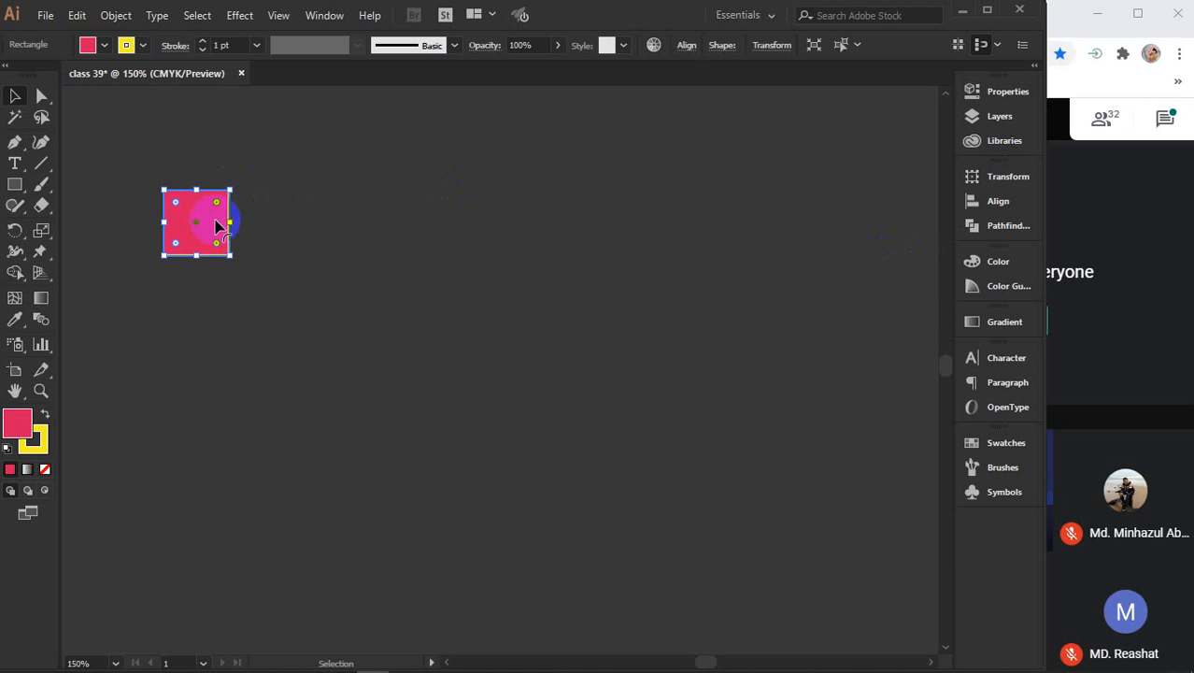
pyautogui.click(274, 326)
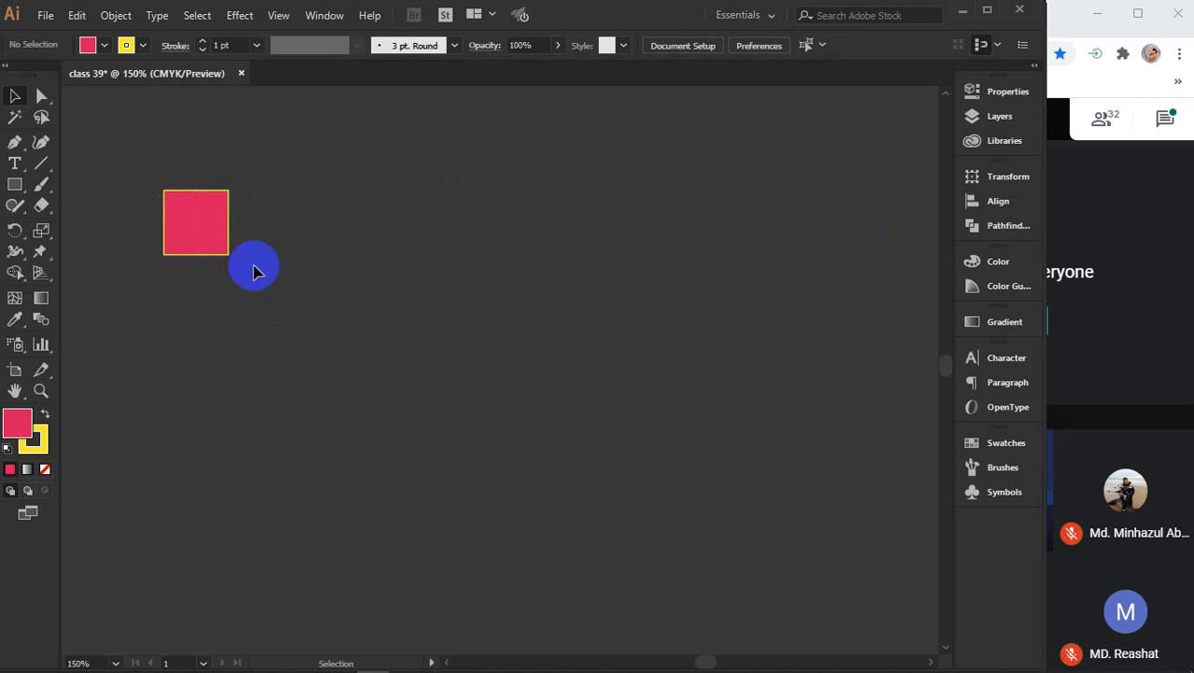
# Step: Select the pink square, switch between the Direct Selection and Selection tools, and paste a copy of the square onto the canvas
pyautogui.click(206, 246)
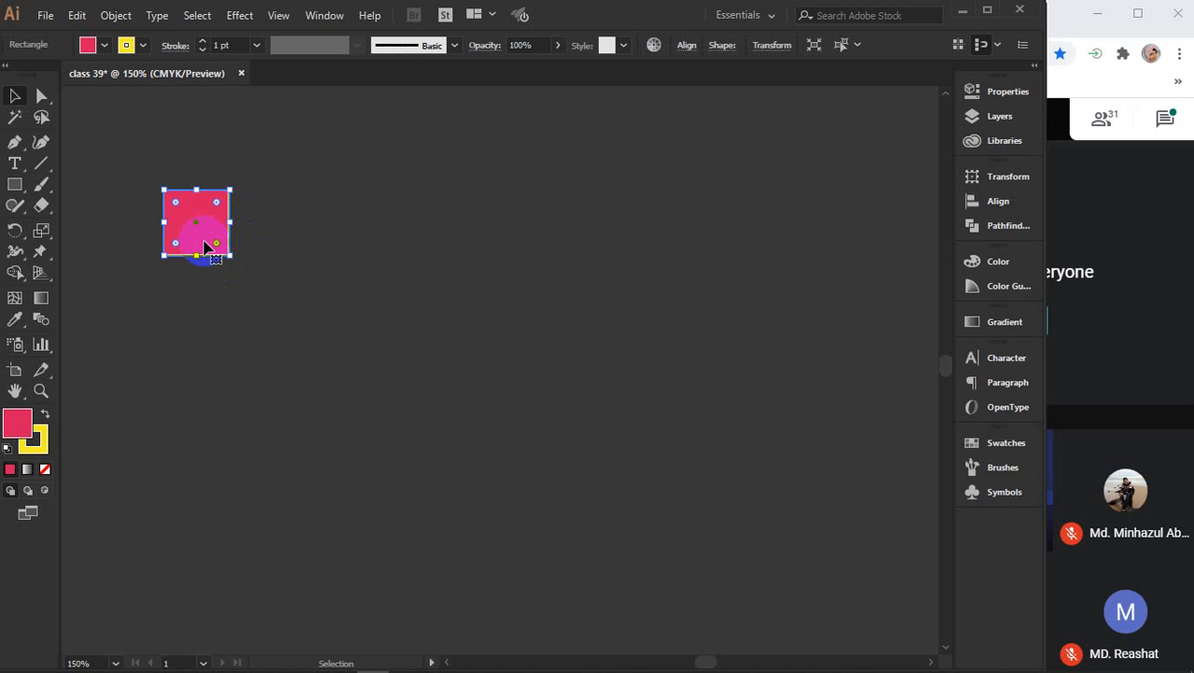
pyautogui.press('a')
pyautogui.press('v')
pyautogui.press('a')
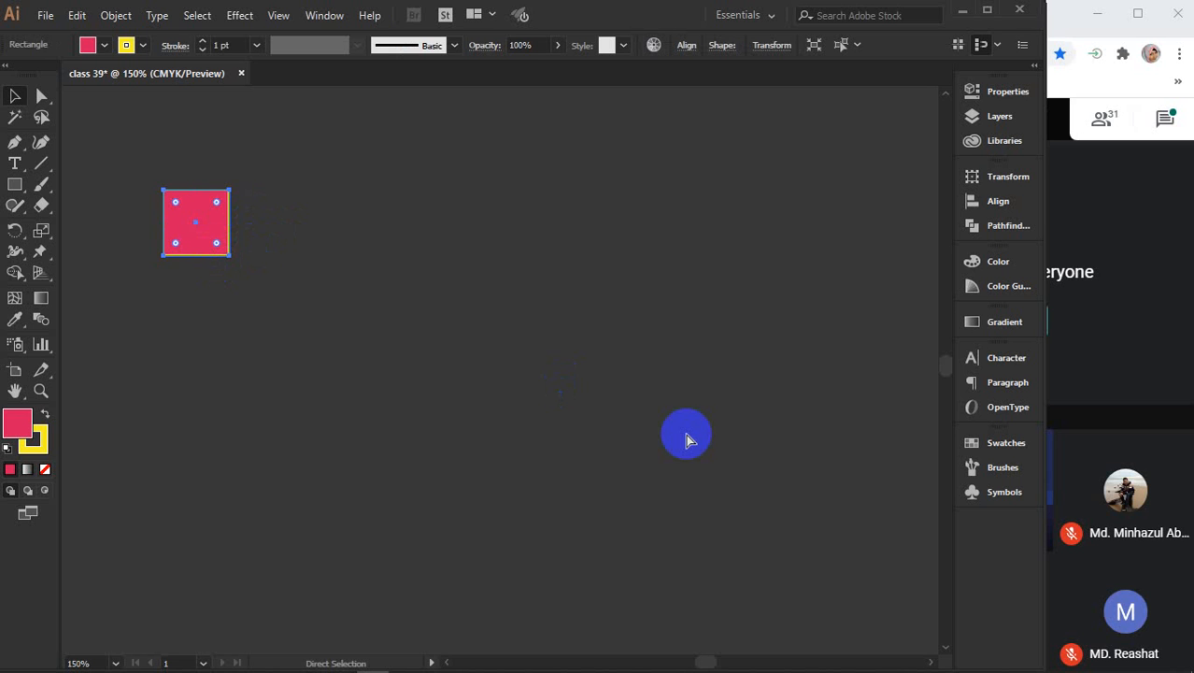
pyautogui.press('v')
pyautogui.hotkey('ctrl', 'v')
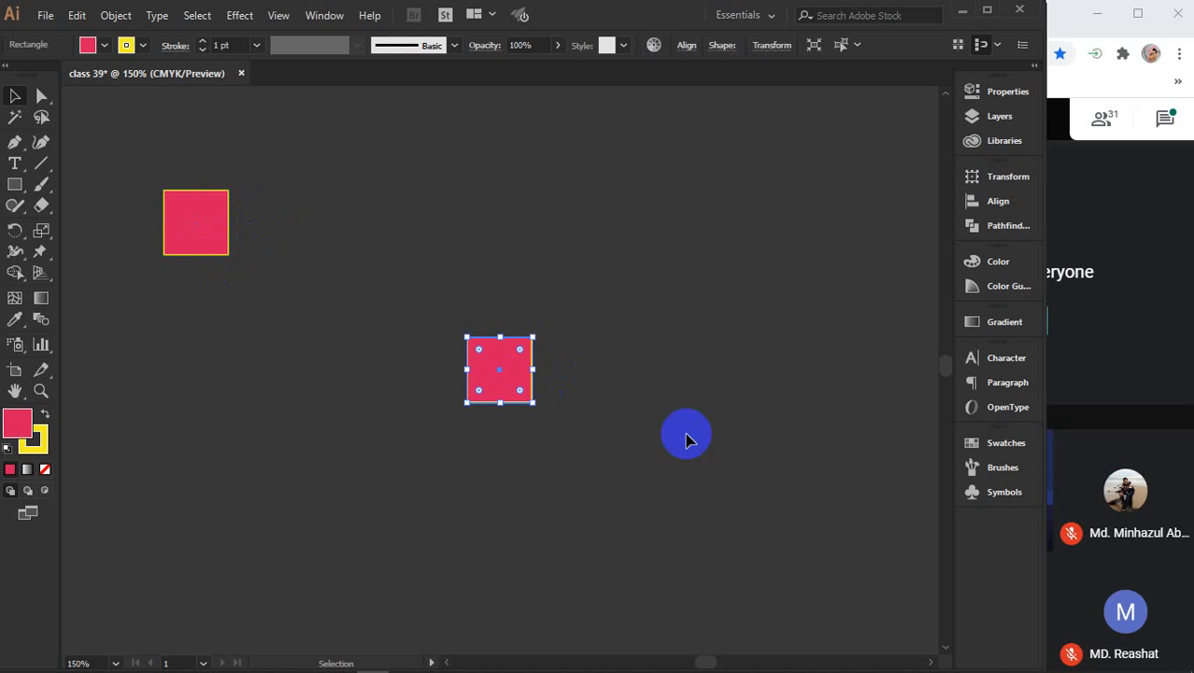